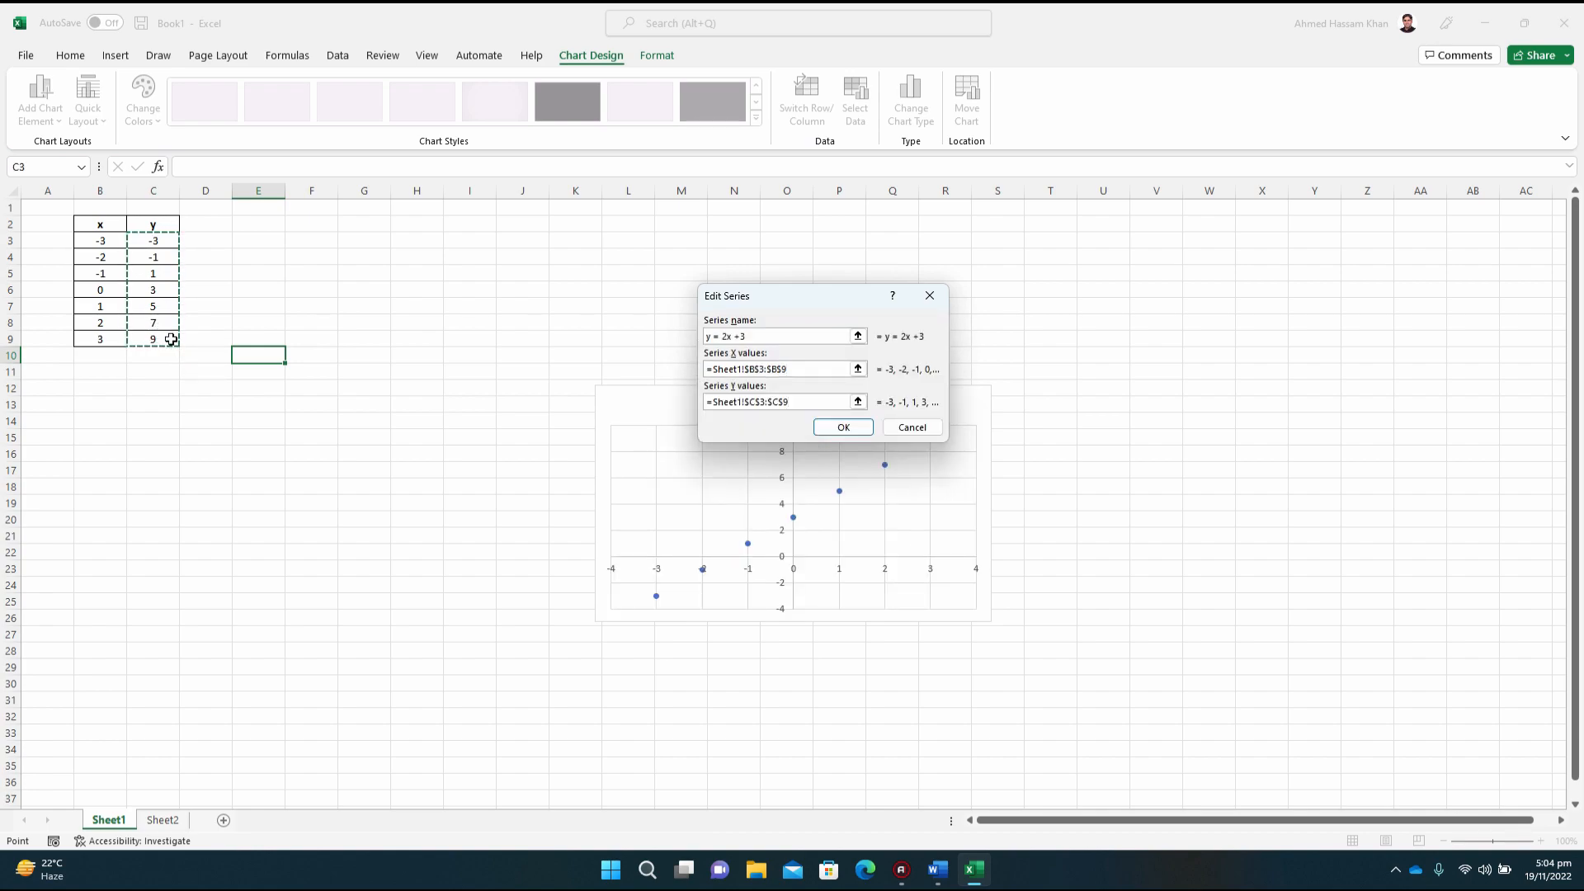
Step: Confirm the chart series named y = 2x +3 with X values Sheet1!$B$3:$B$9 and Y values Sheet1!$C$3:$C$9
{"action": "left_click", "coordinate": [842, 428]}
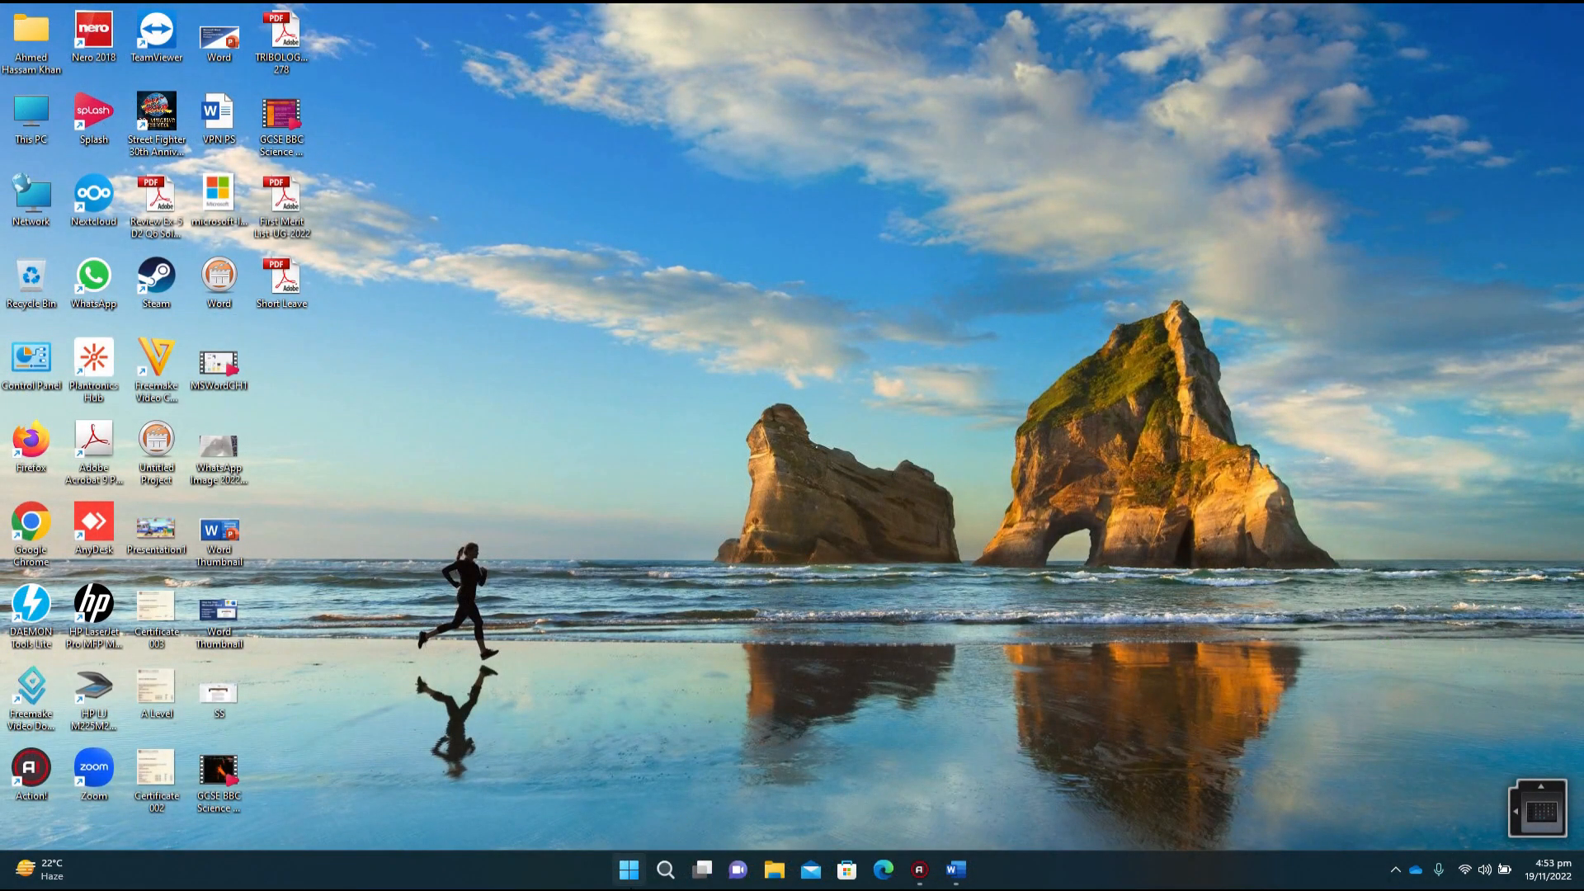
Step: Launch Excel and create a blank workbook
{"action": "left_click", "coordinate": [629, 866]}
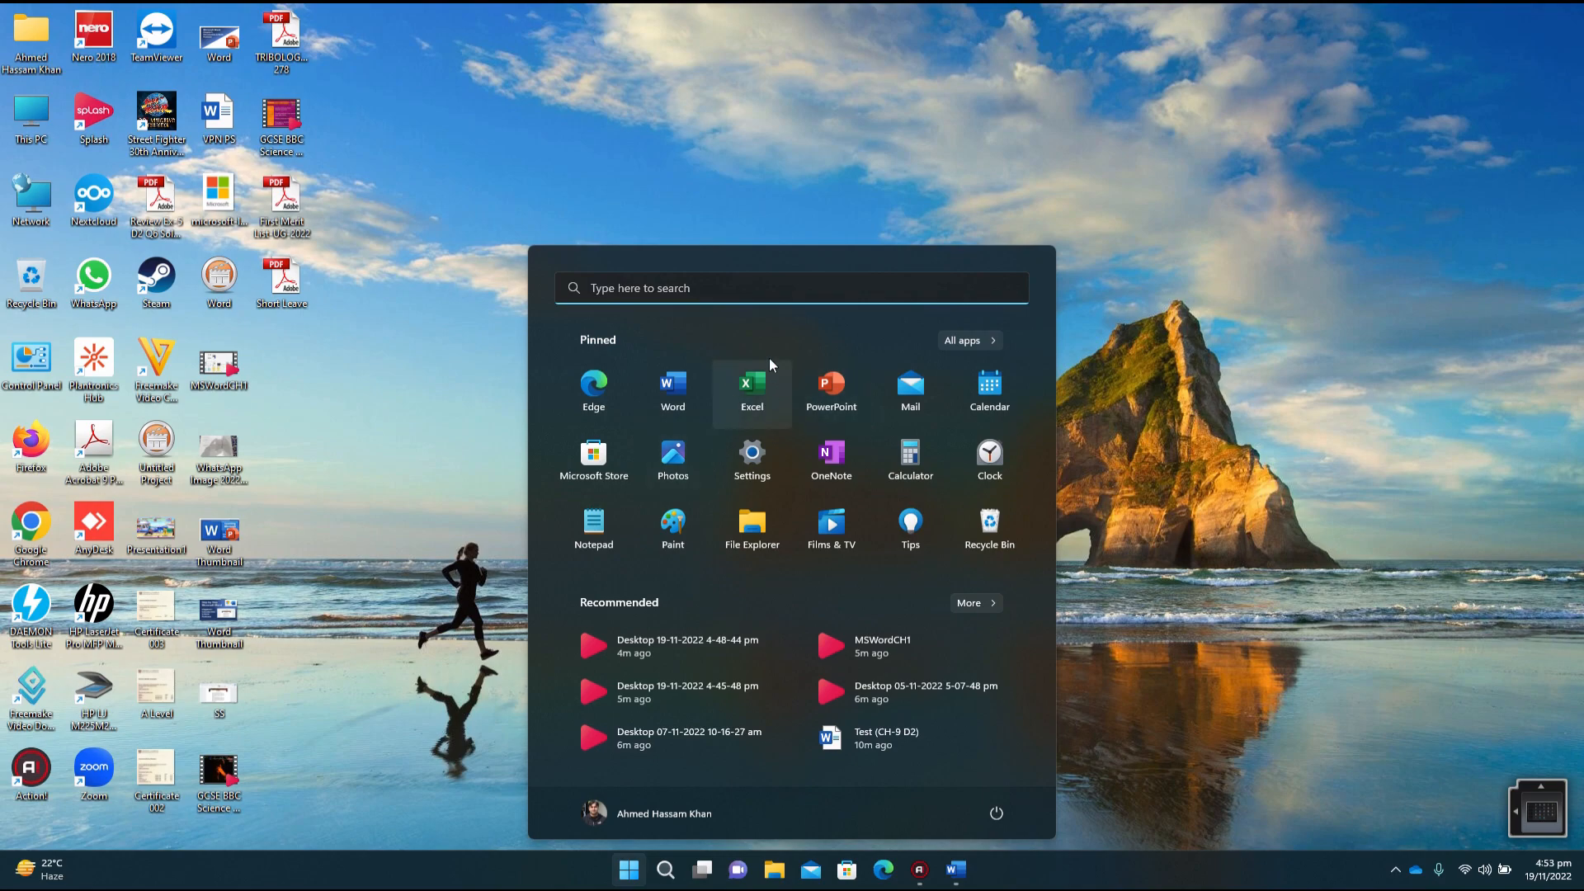
{"action": "left_click", "coordinate": [754, 414]}
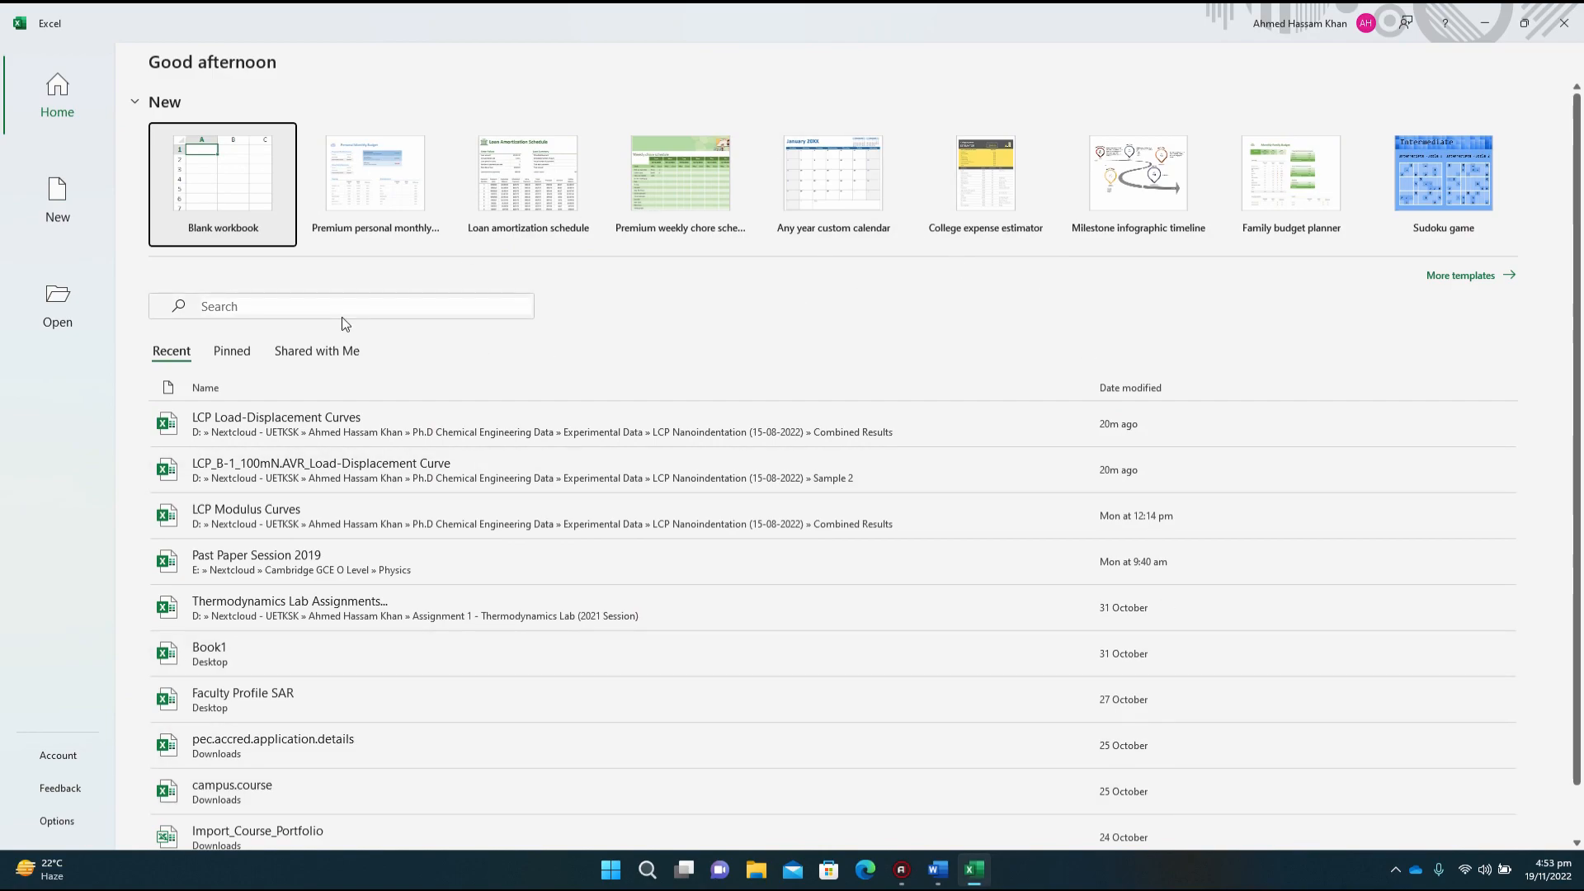
{"action": "left_click", "coordinate": [249, 191]}
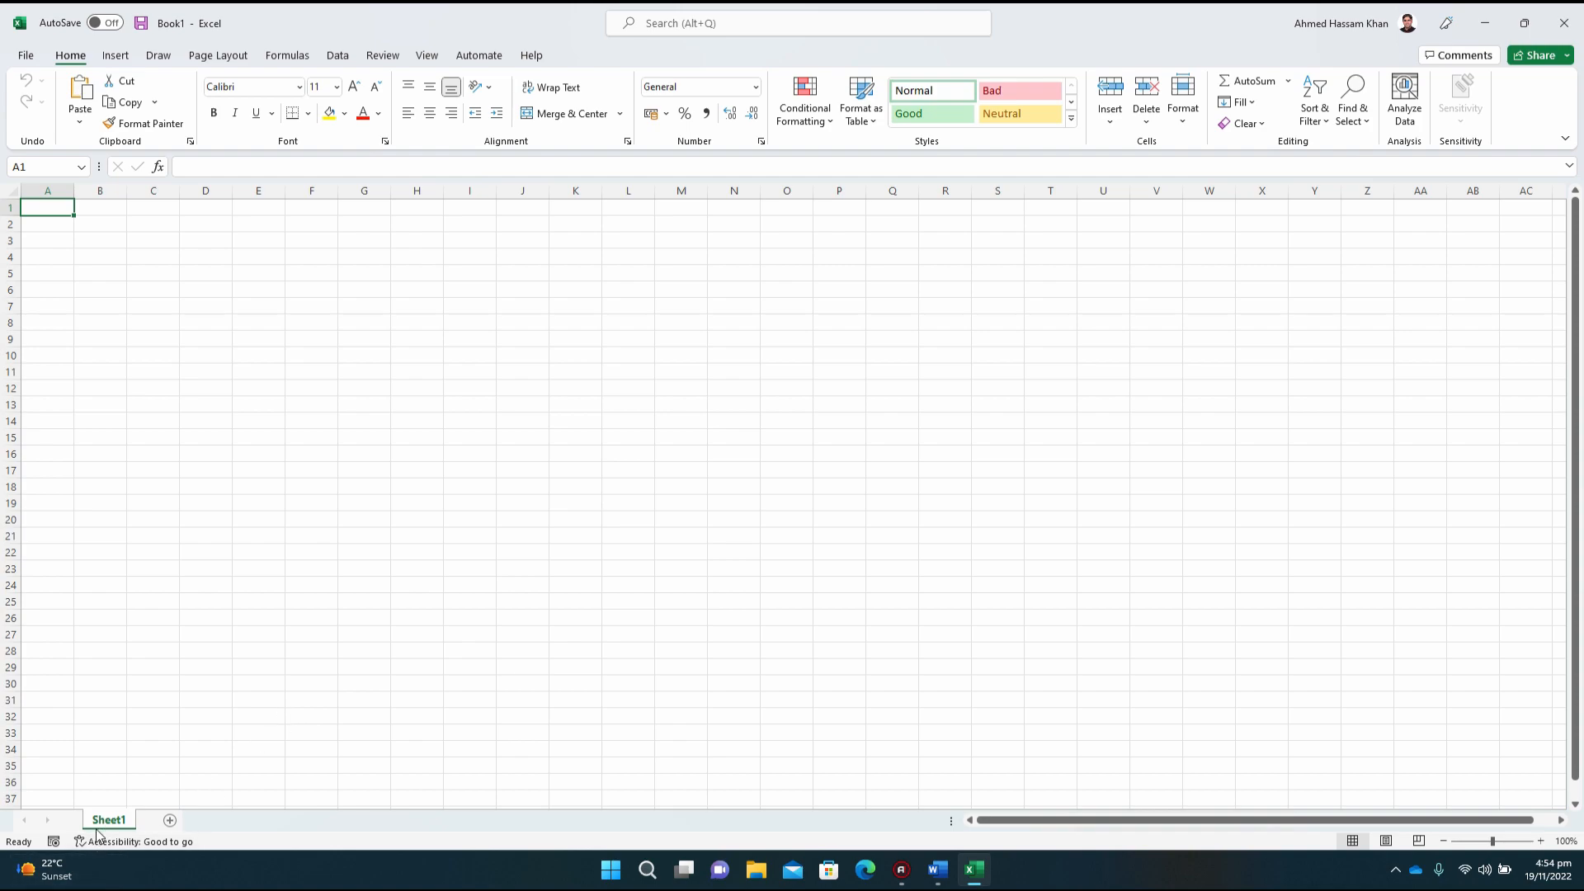
Step: Add a second worksheet to the workbook and return to Sheet1
{"action": "left_click", "coordinate": [170, 825]}
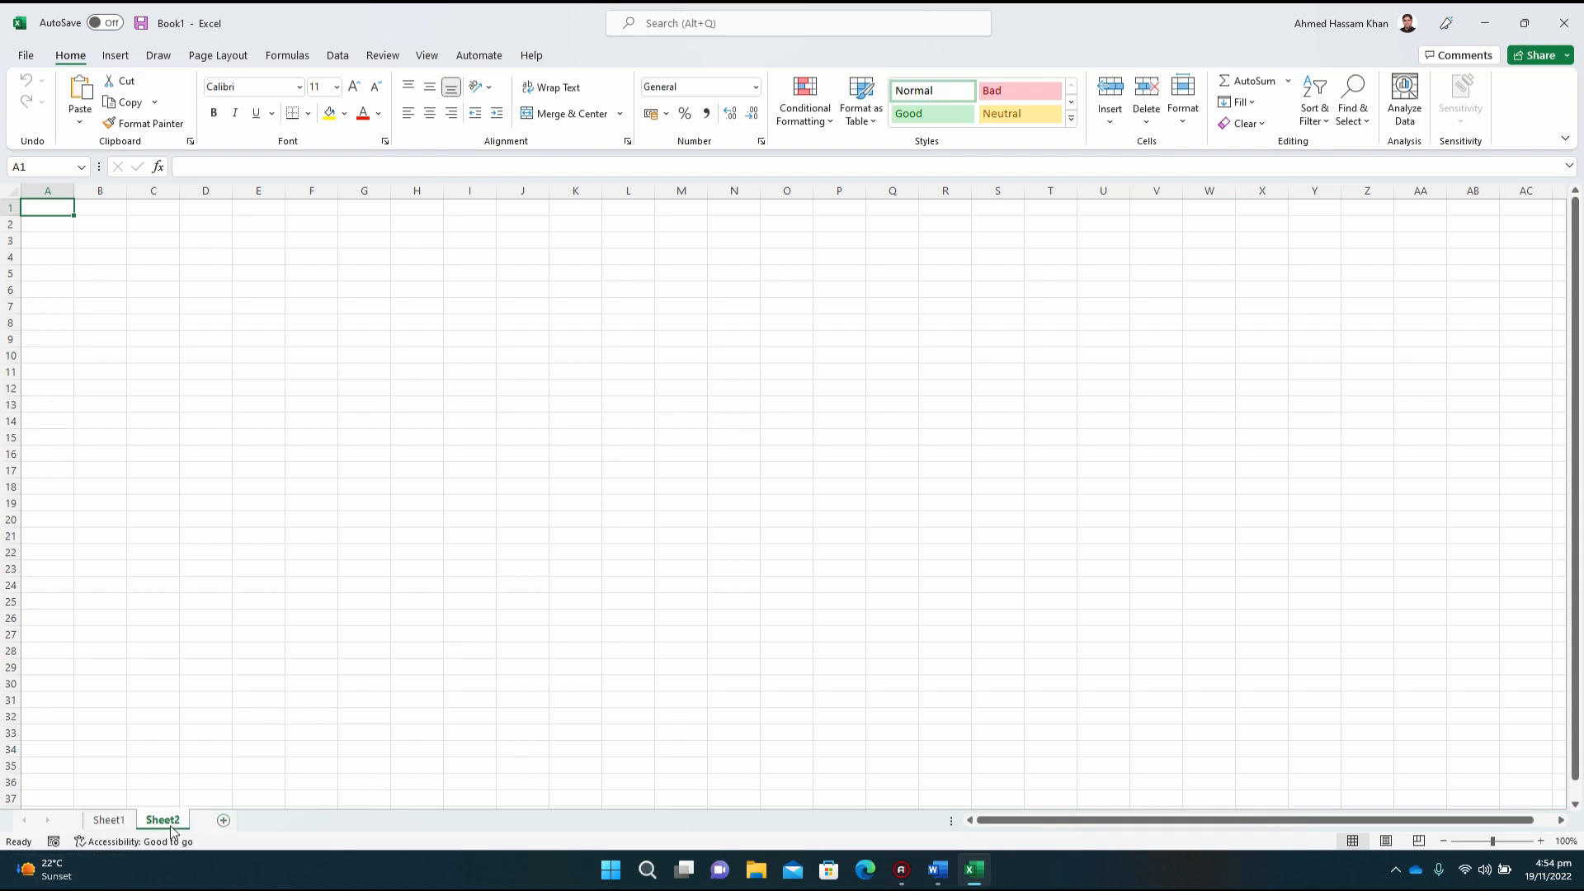
{"action": "left_click", "coordinate": [115, 819]}
{"action": "left_click", "coordinate": [175, 821]}
{"action": "left_click", "coordinate": [105, 822]}
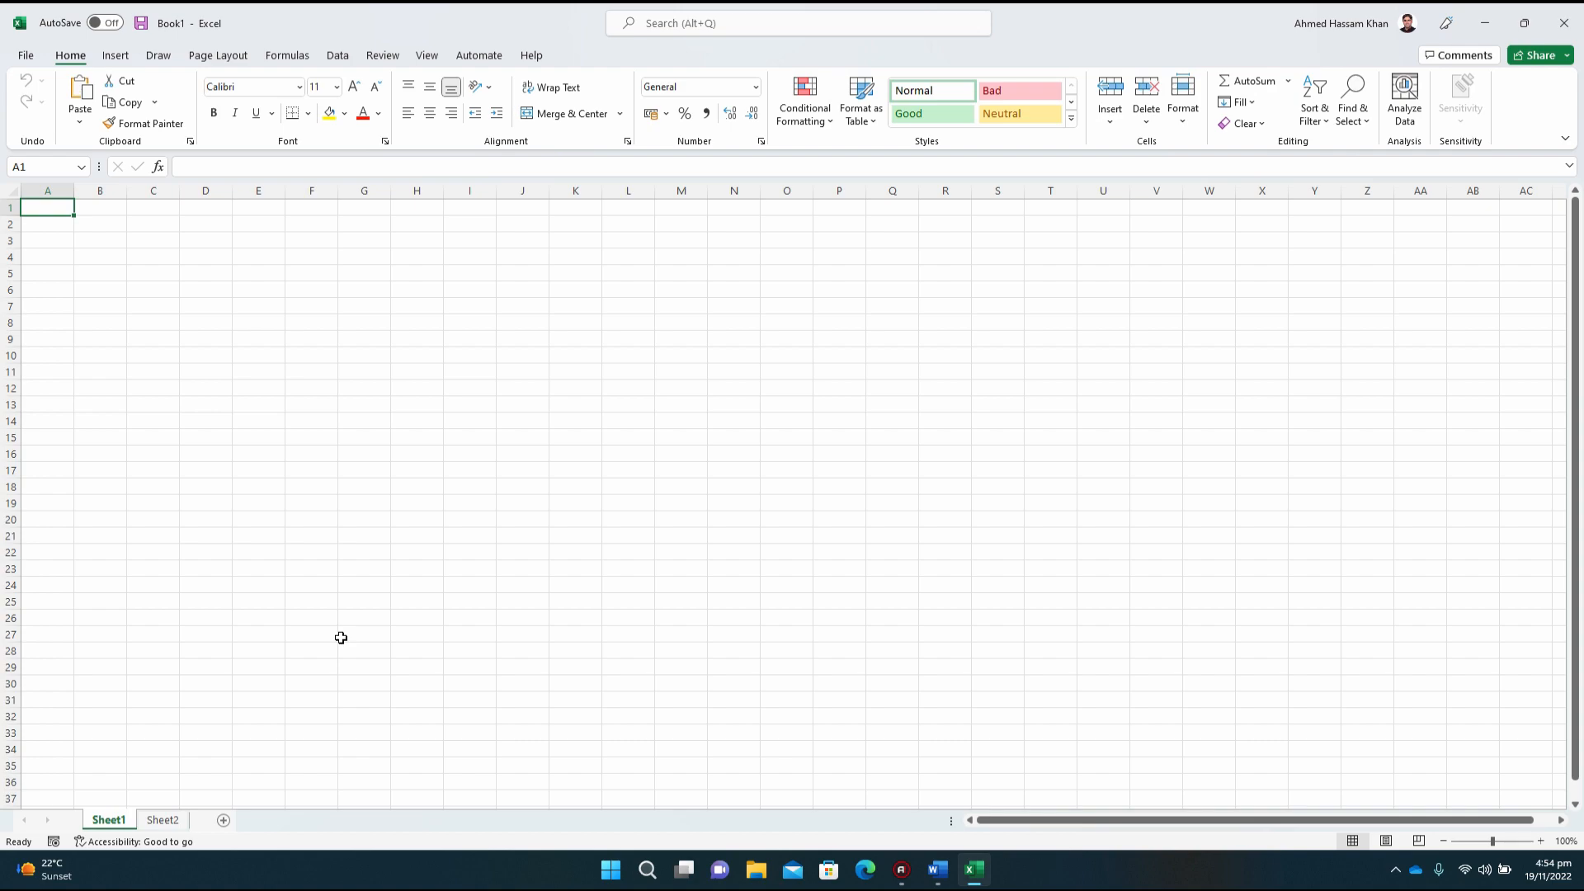
{"action": "left_click", "coordinate": [169, 820]}
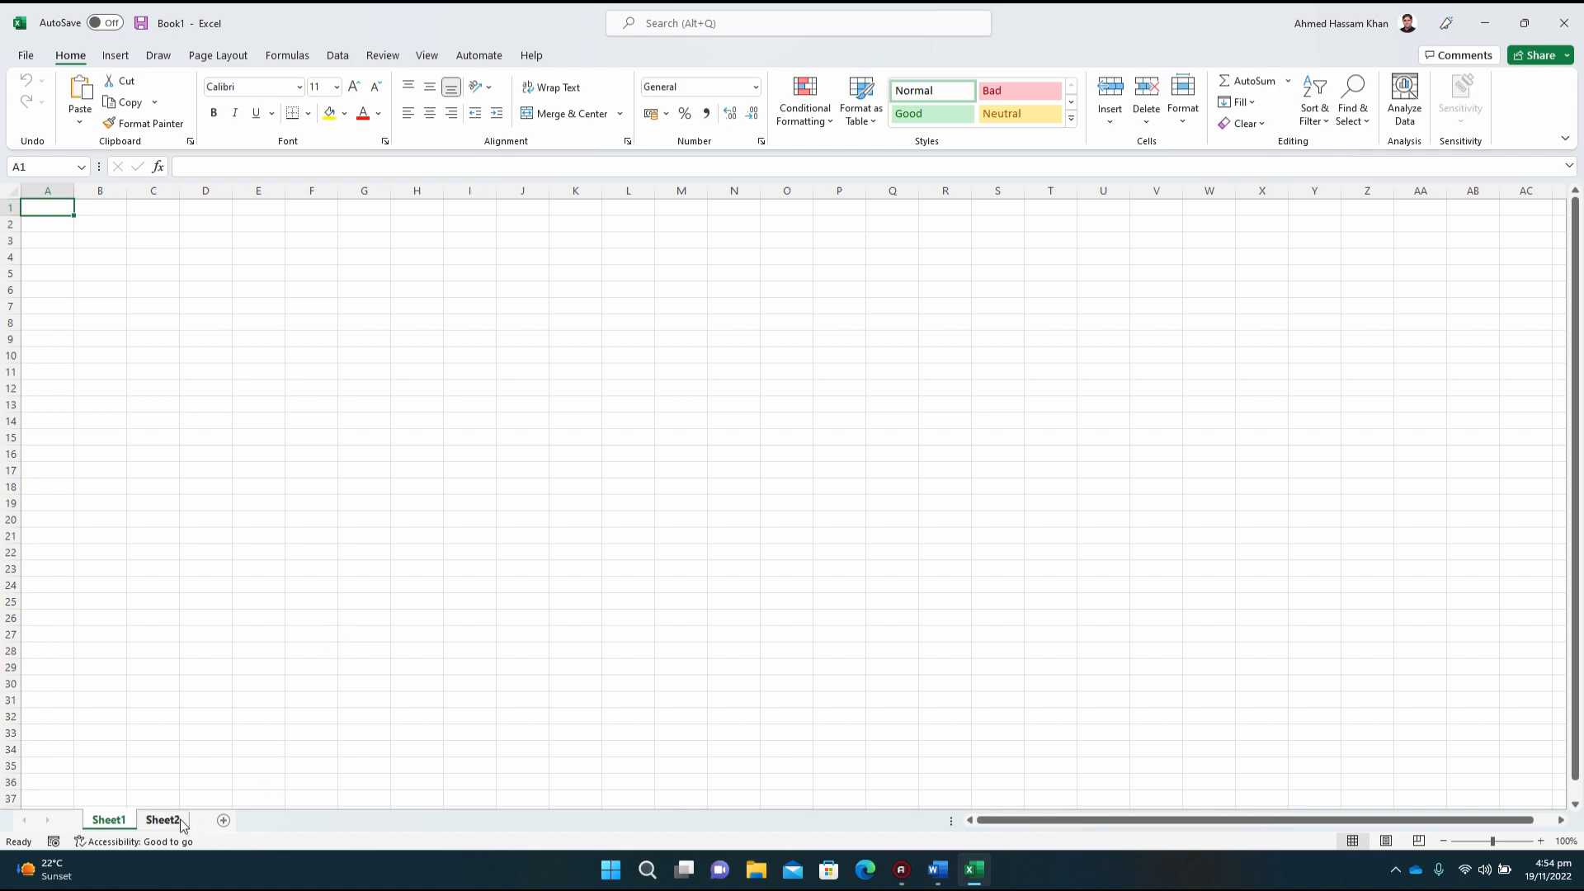
{"action": "left_click", "coordinate": [122, 820]}
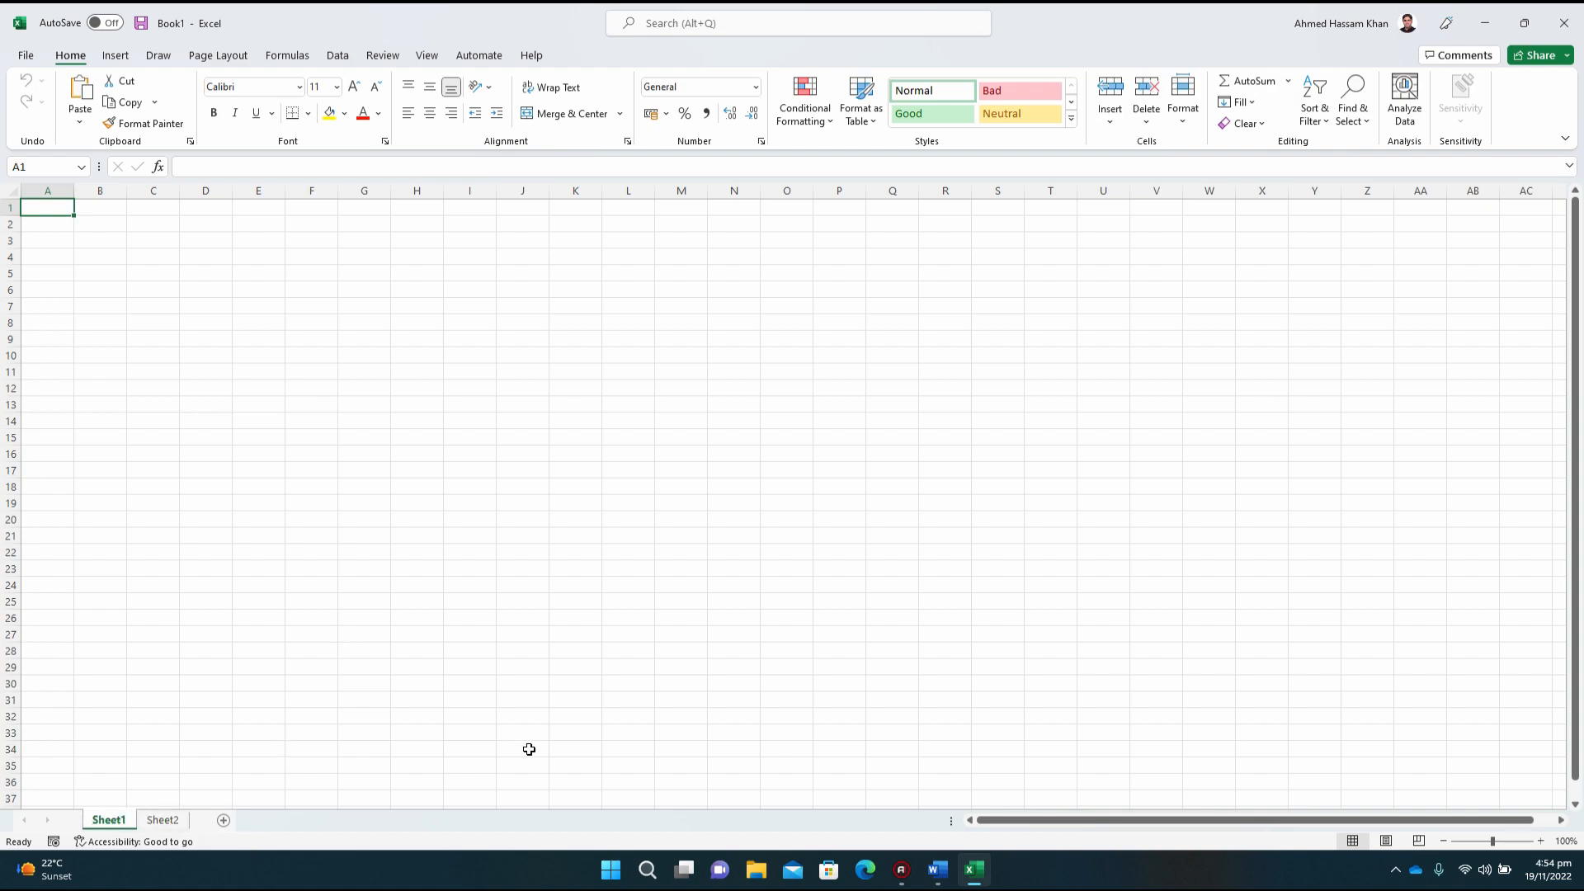
Step: Review the graphing exercises in the Word document and select cell B2 back in the Excel workbook
{"action": "left_click", "coordinate": [943, 885]}
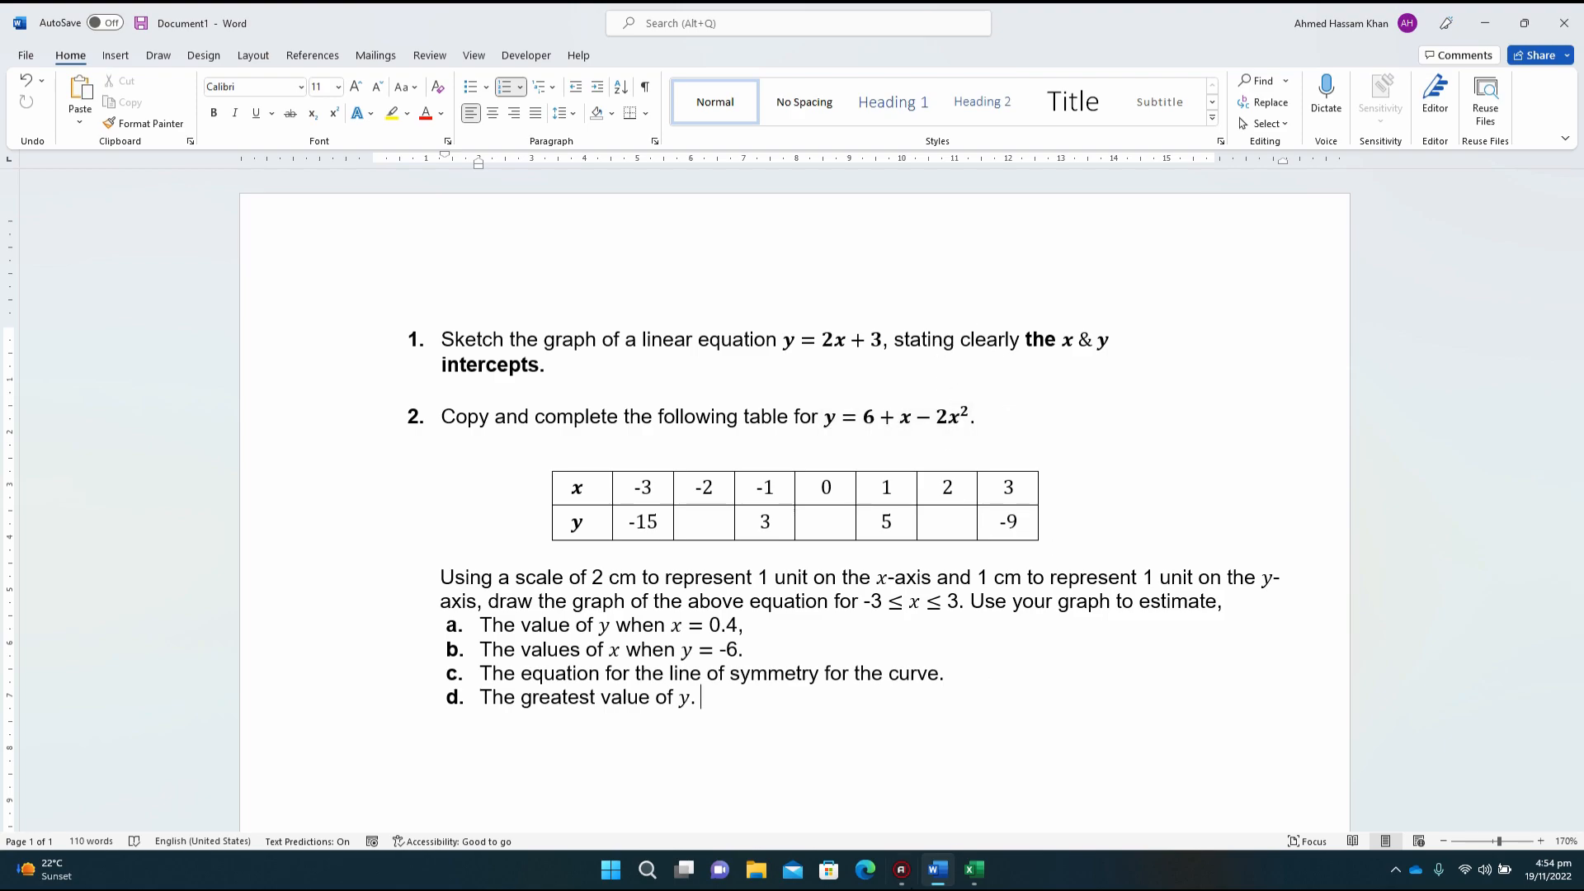
{"action": "left_click", "coordinate": [960, 887]}
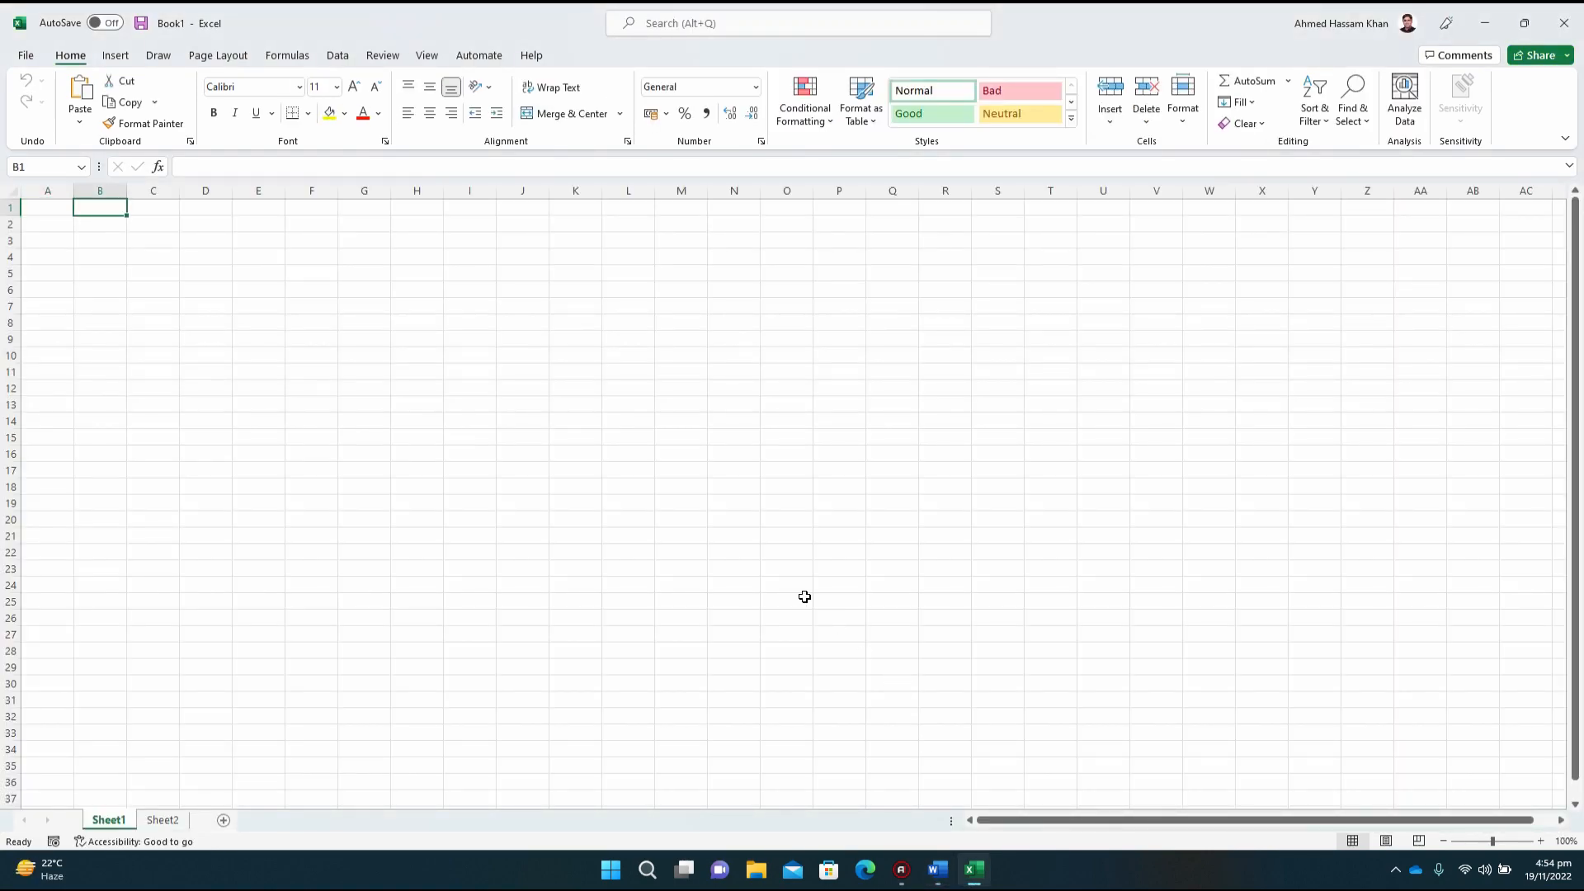
{"action": "key", "text": "Down"}
{"action": "key", "text": "Down"}
{"action": "key", "text": "Up"}
{"action": "key", "text": "Right"}
{"action": "key", "text": "Right"}
{"action": "key", "text": "Left"}
{"action": "key", "text": "Down"}
{"action": "key", "text": "Up"}
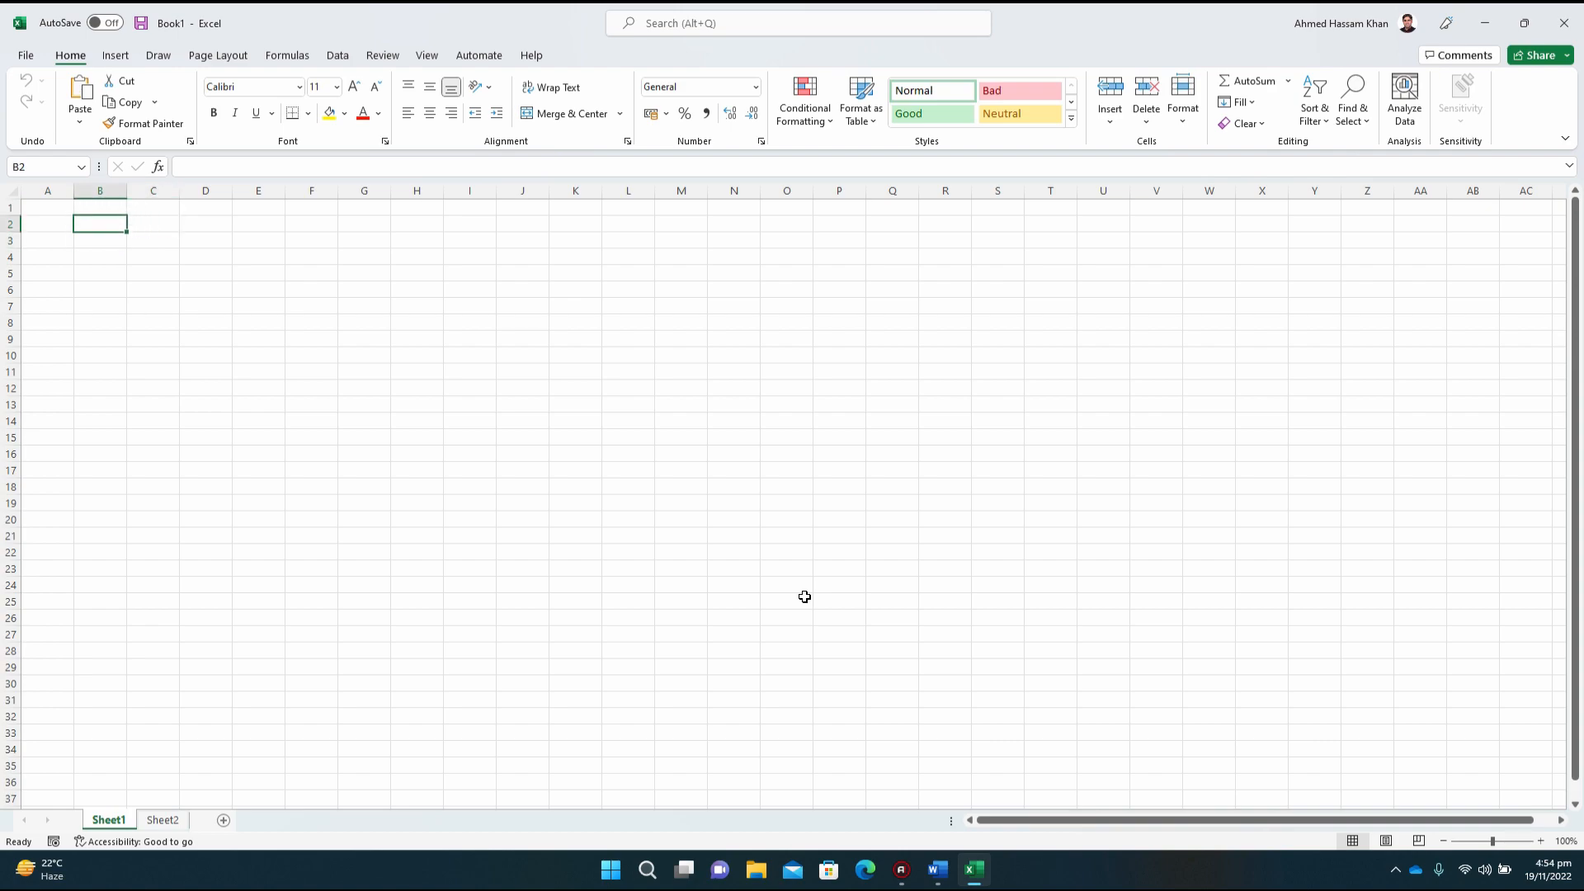
{"action": "key", "text": "Right"}
{"action": "key", "text": "Left"}
{"action": "key", "text": "Down"}
{"action": "key", "text": "Up"}
{"action": "key", "text": "Right"}
{"action": "key", "text": "Right"}
{"action": "key", "text": "Left"}
{"action": "key", "text": "Left"}
Step: Examine the listed functions and categories available through Insert Function for cell B2, and close it without inserting one
{"action": "left_click", "coordinate": [159, 168]}
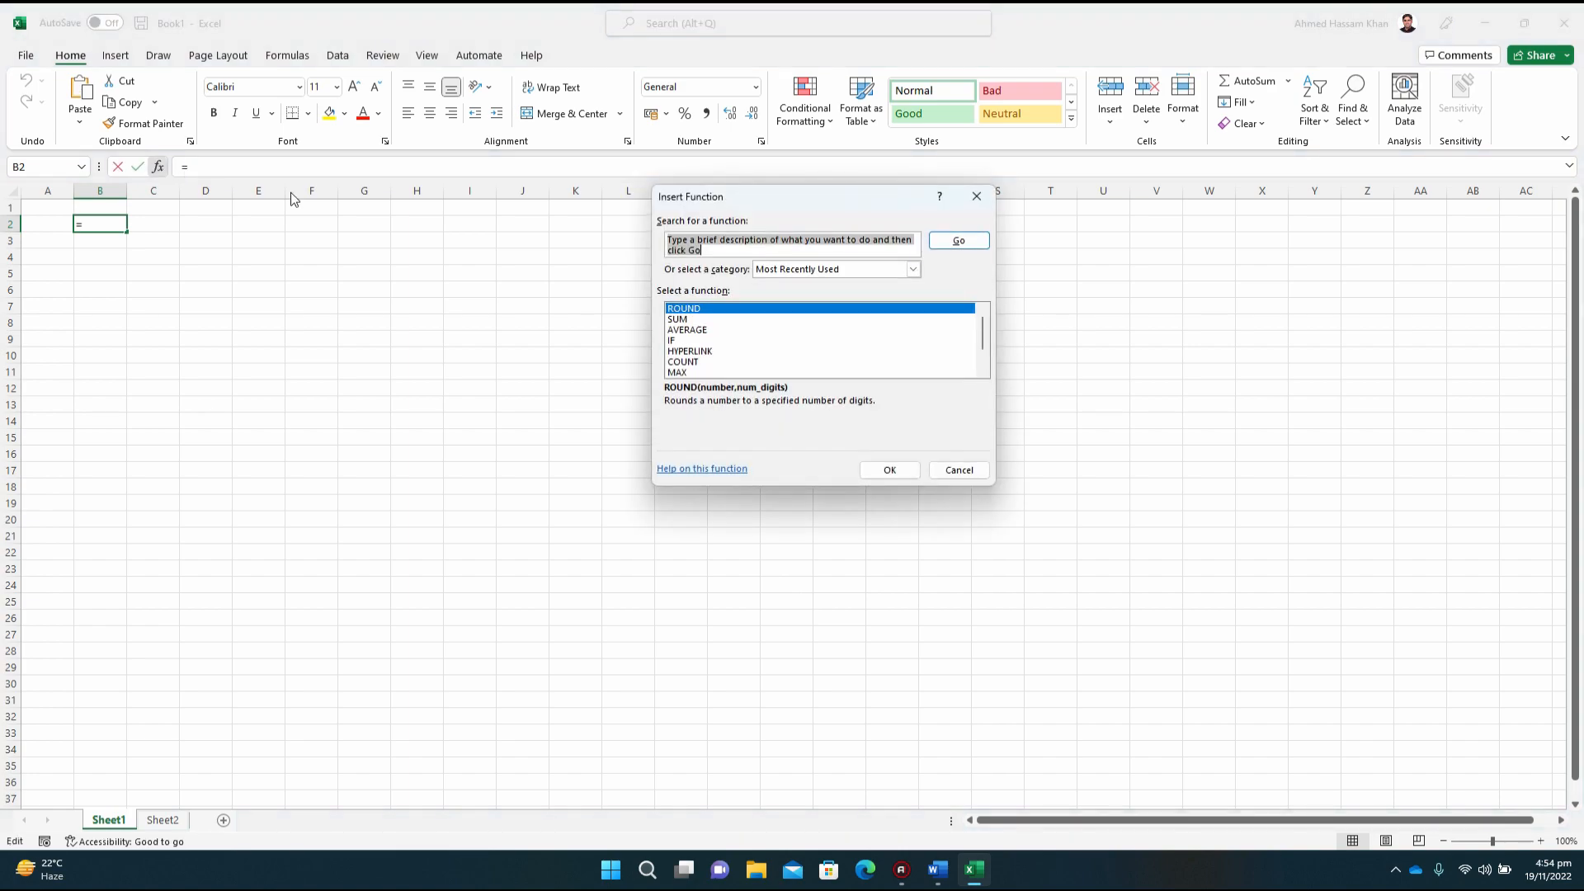
{"action": "left_click", "coordinate": [711, 319]}
{"action": "left_click", "coordinate": [719, 330]}
{"action": "left_click", "coordinate": [722, 353]}
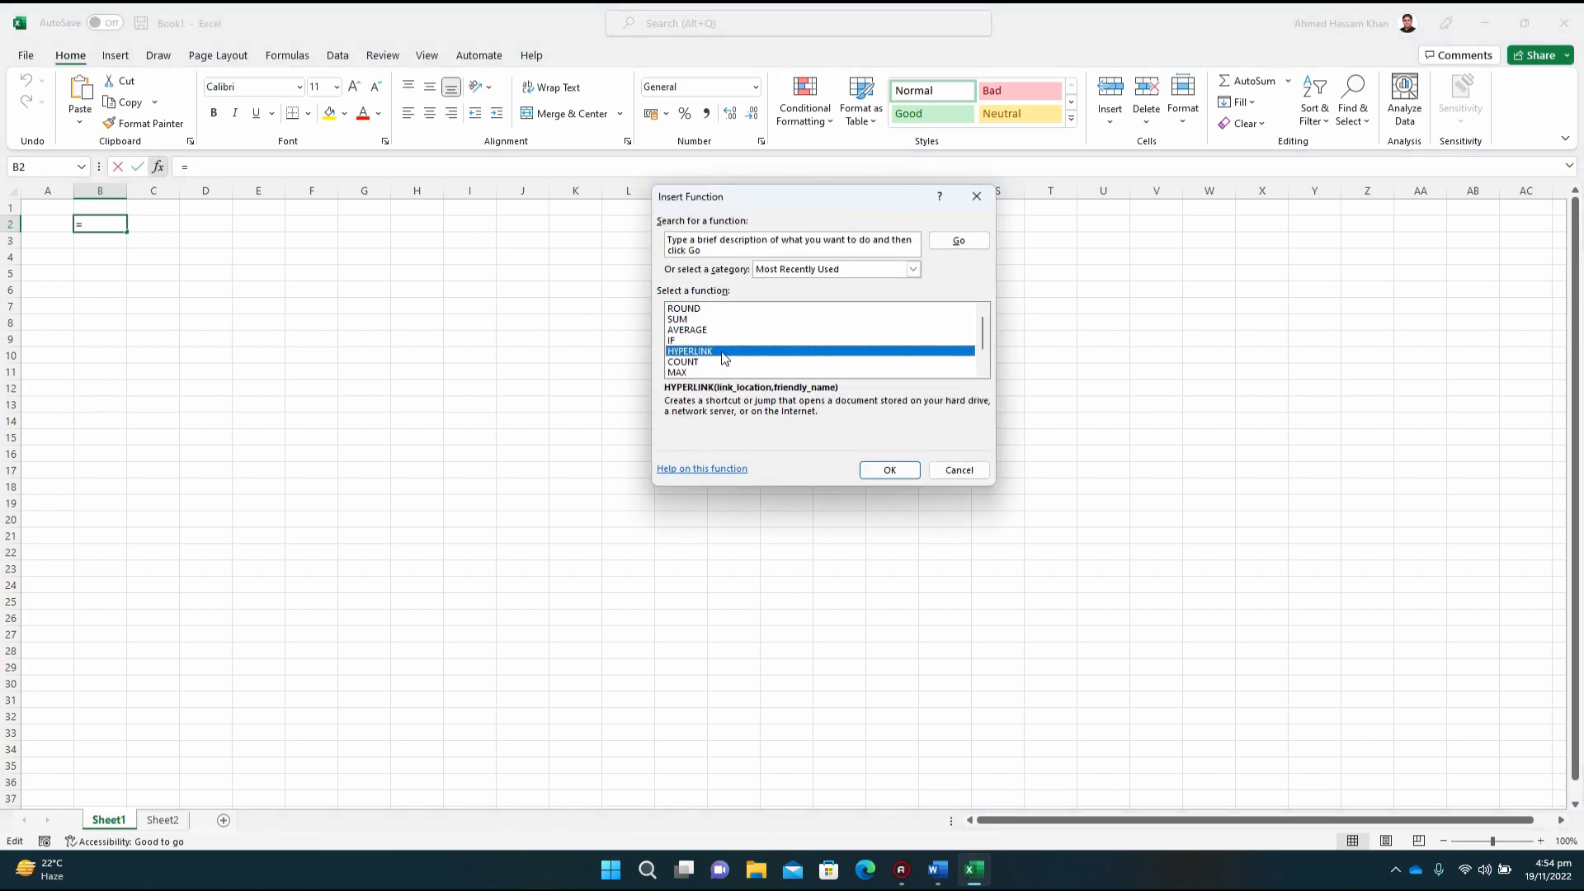
{"action": "left_click", "coordinate": [885, 271]}
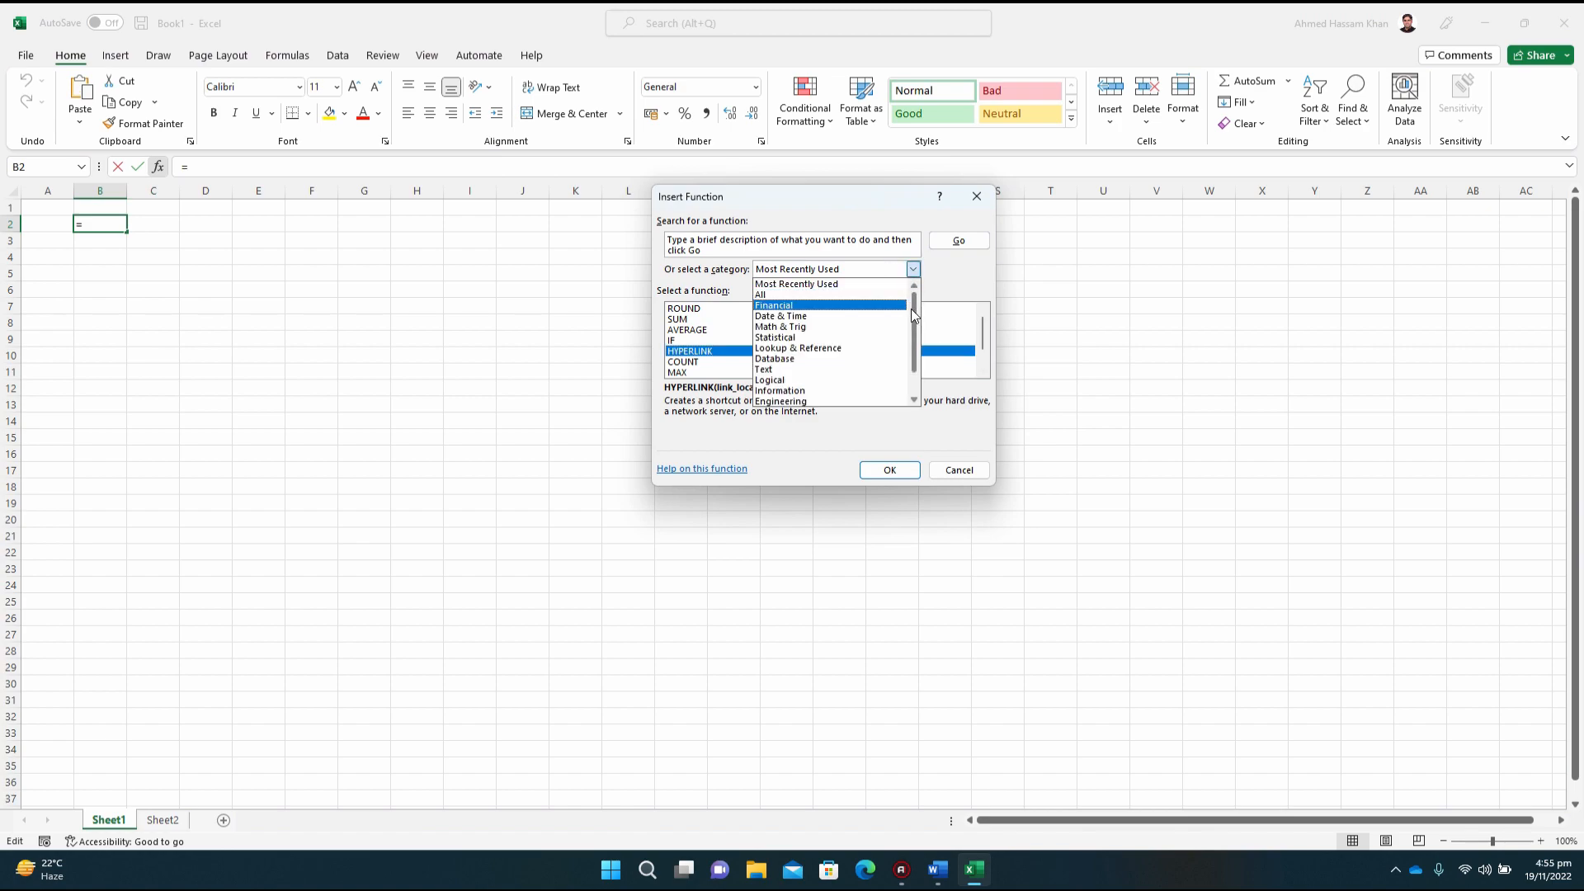
{"action": "left_click_drag", "start_coordinate": [910, 312], "coordinate": [917, 381]}
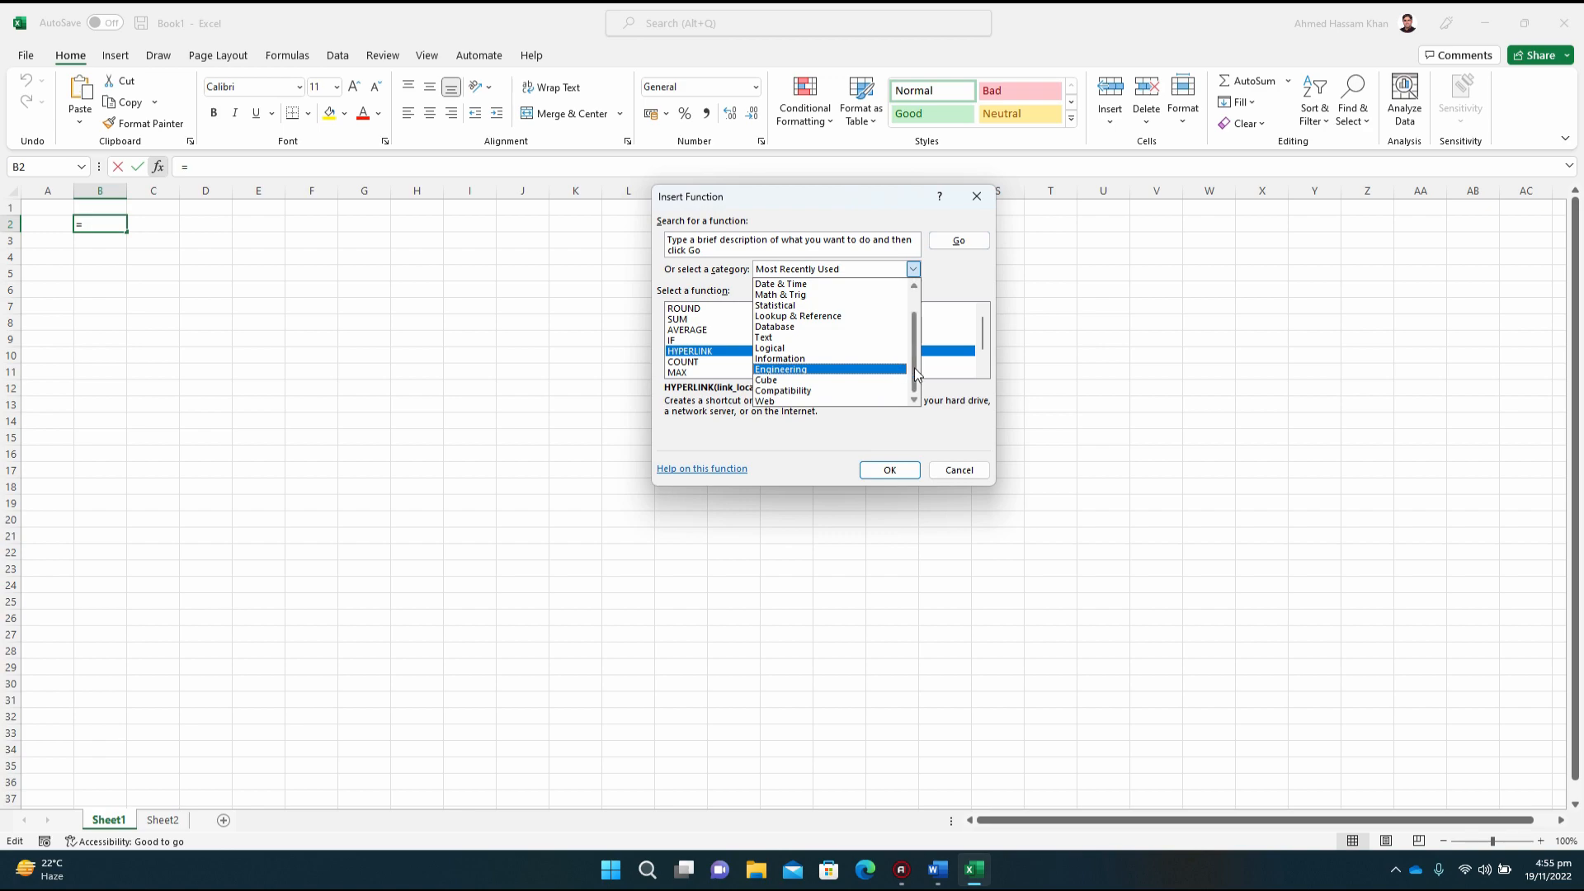
{"action": "left_click_drag", "start_coordinate": [915, 373], "coordinate": [914, 302]}
{"action": "left_click", "coordinate": [913, 271]}
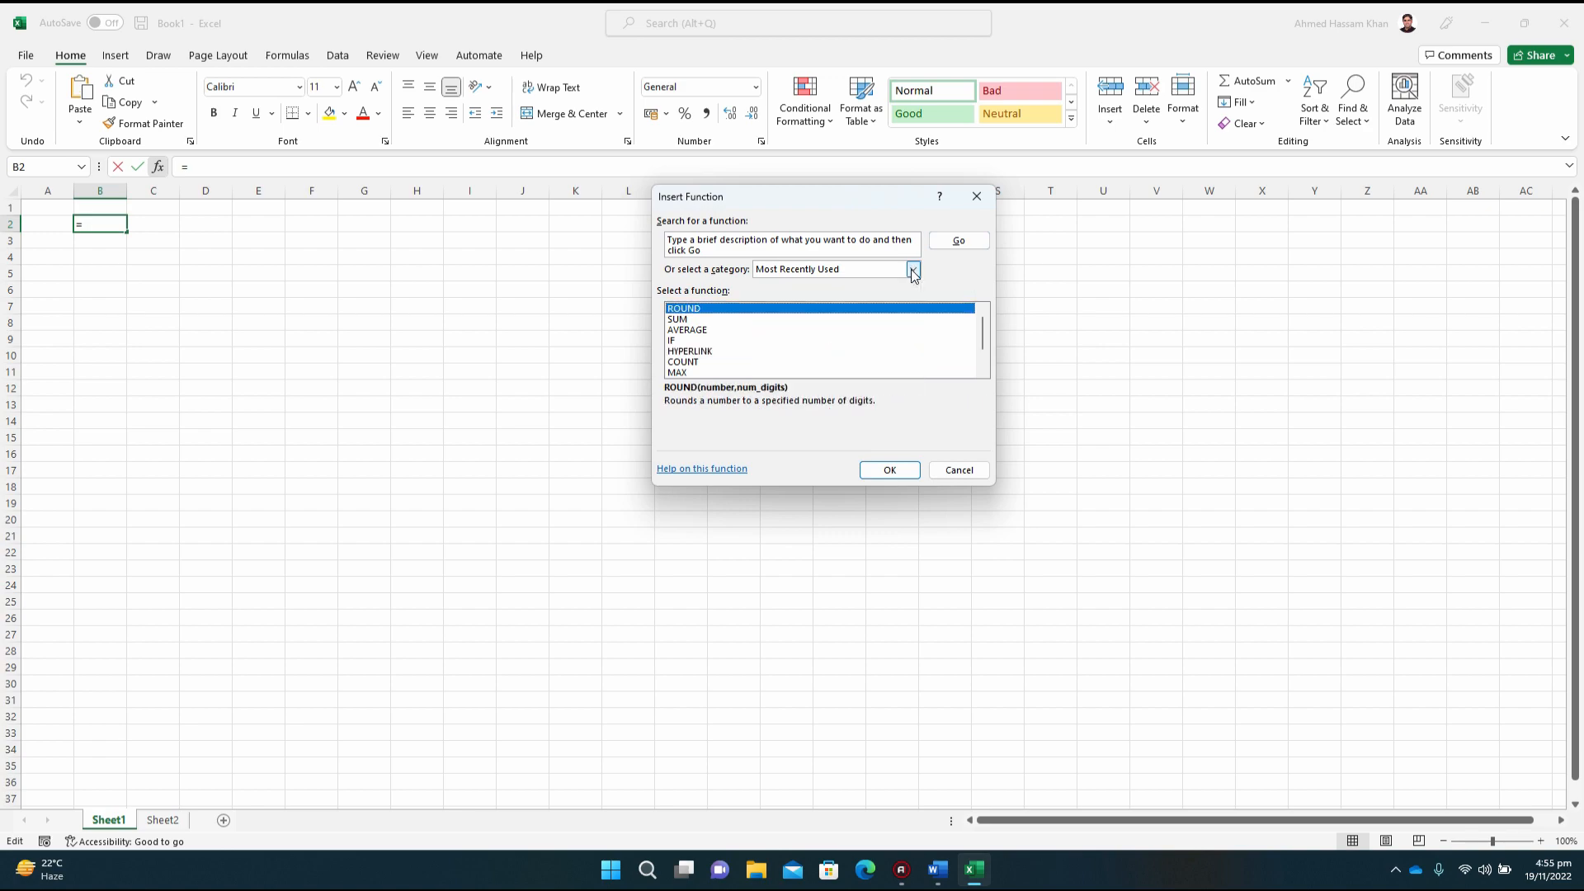
{"action": "left_click", "coordinate": [959, 471]}
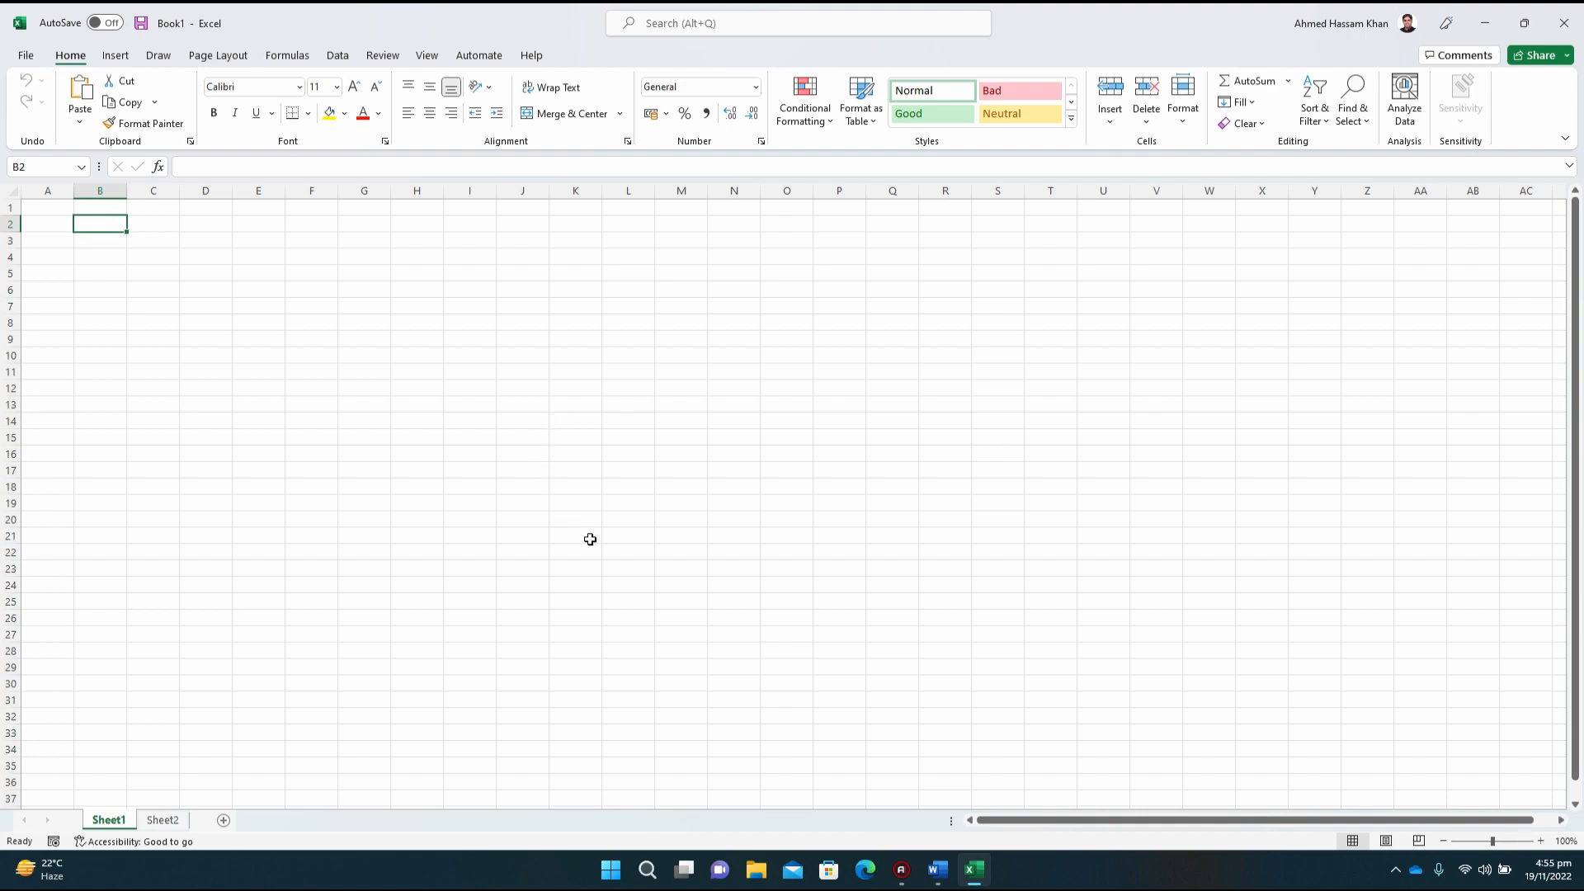
Step: Check the exercise in the Word document and enter the headings x and y in cells B2 and C2 of the Excel sheet
{"action": "left_click", "coordinate": [938, 868]}
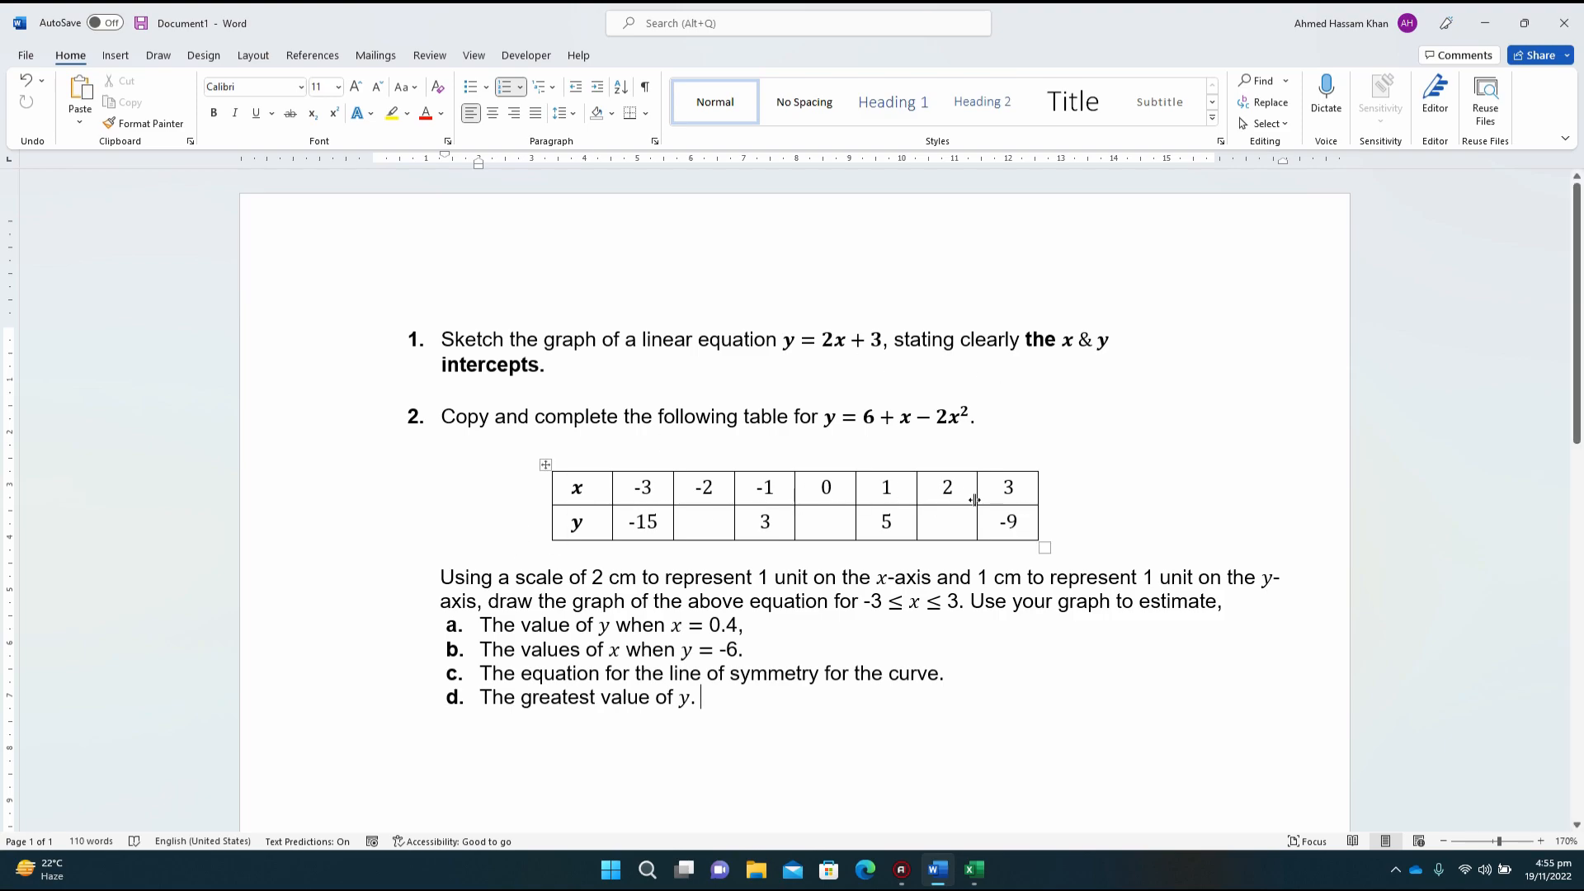
{"action": "left_click", "coordinate": [974, 869]}
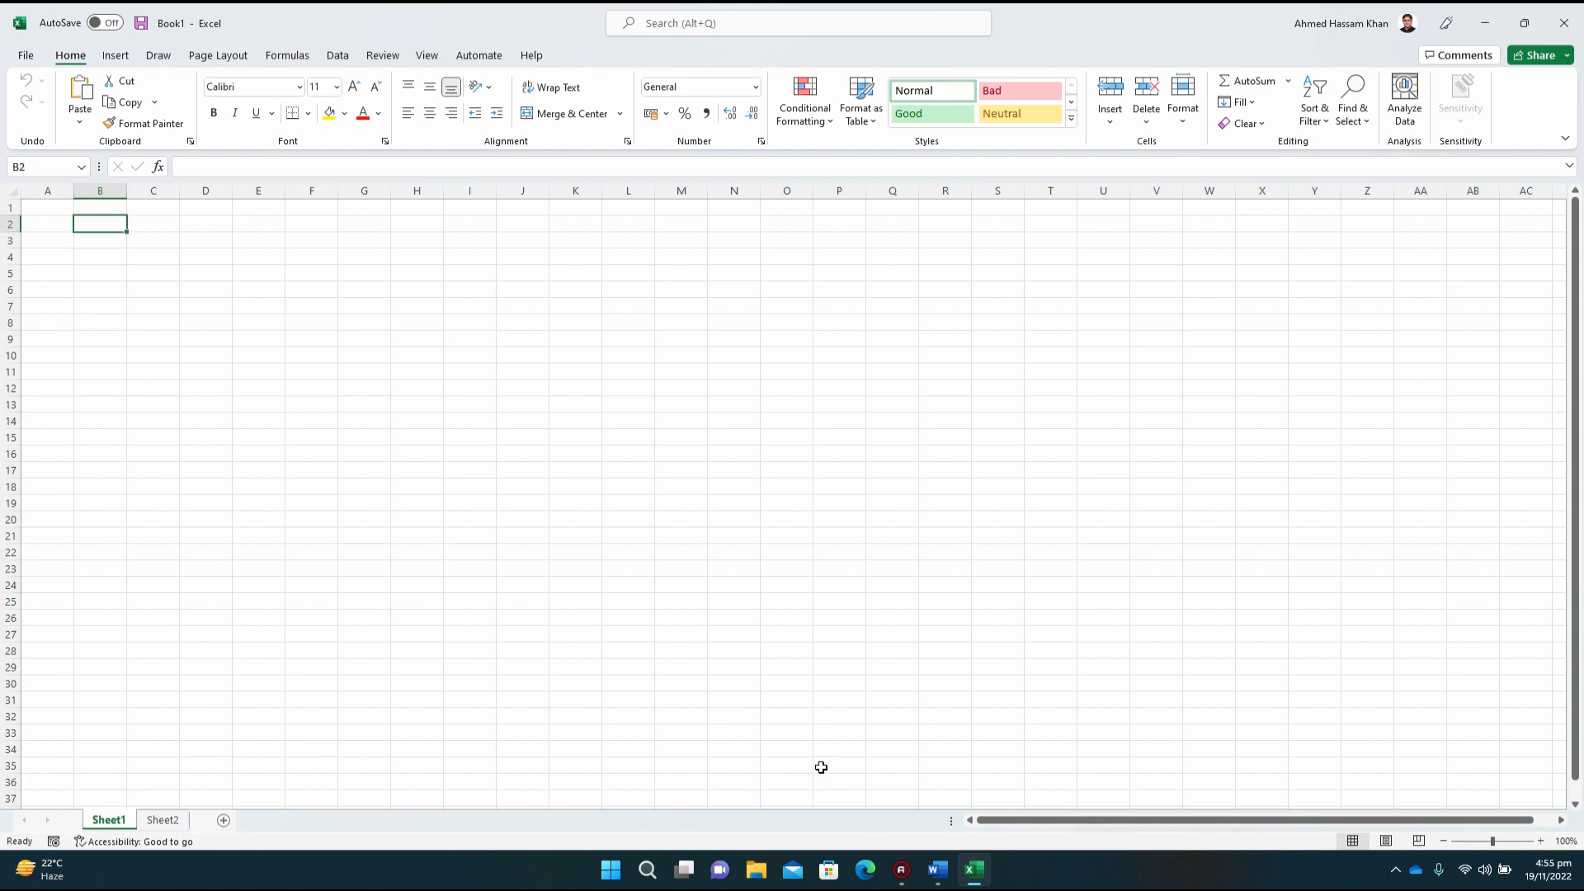
{"action": "type", "text": "x"}
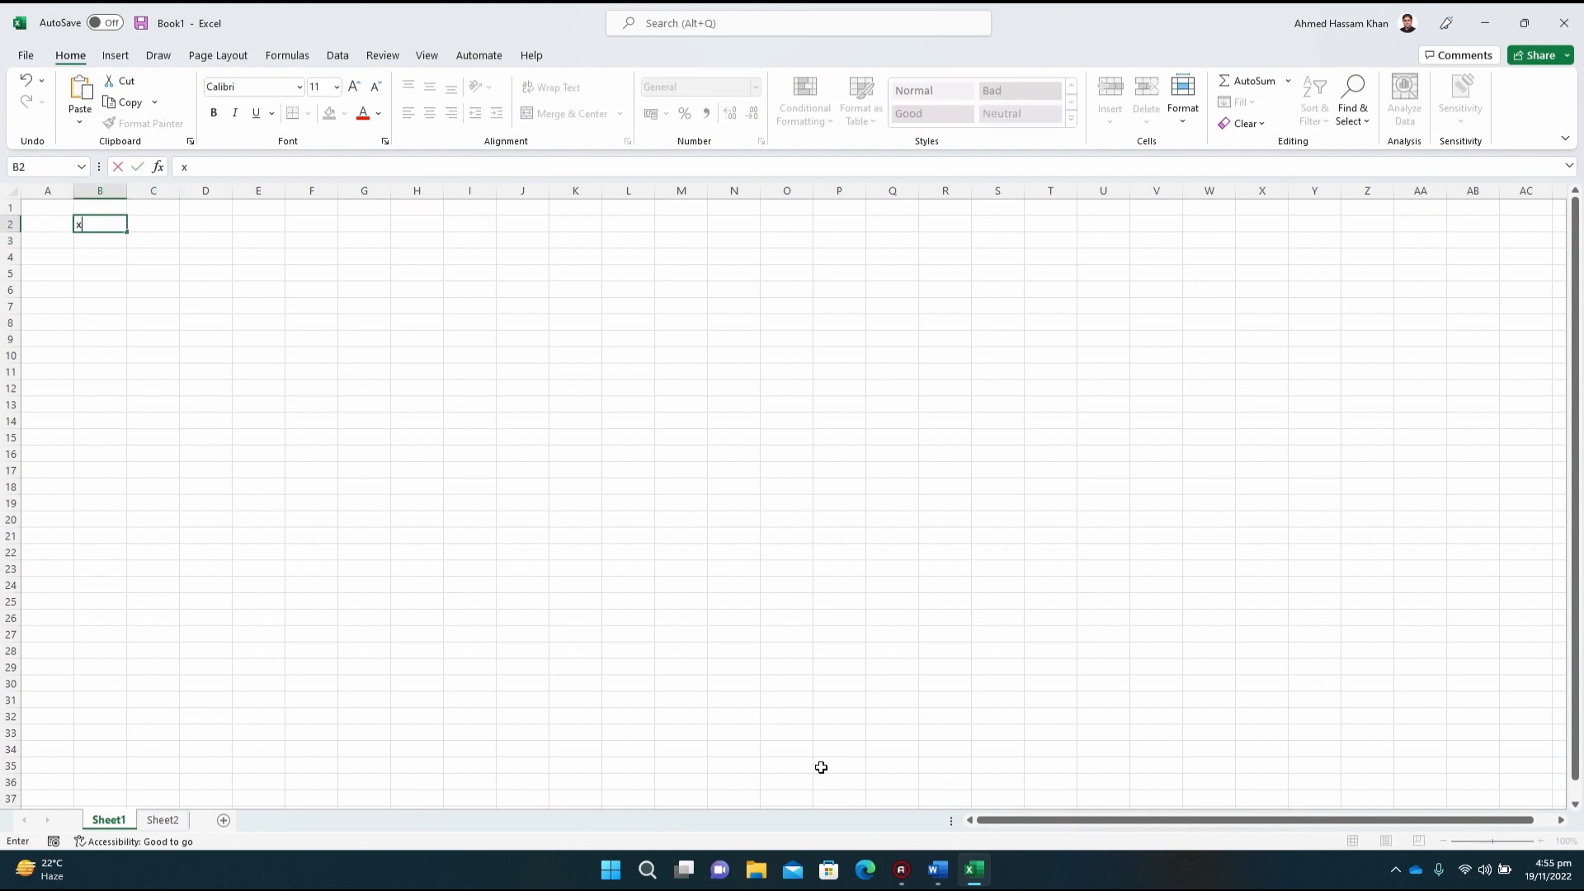
{"action": "key", "text": "Tab"}
{"action": "type", "text": "y"}
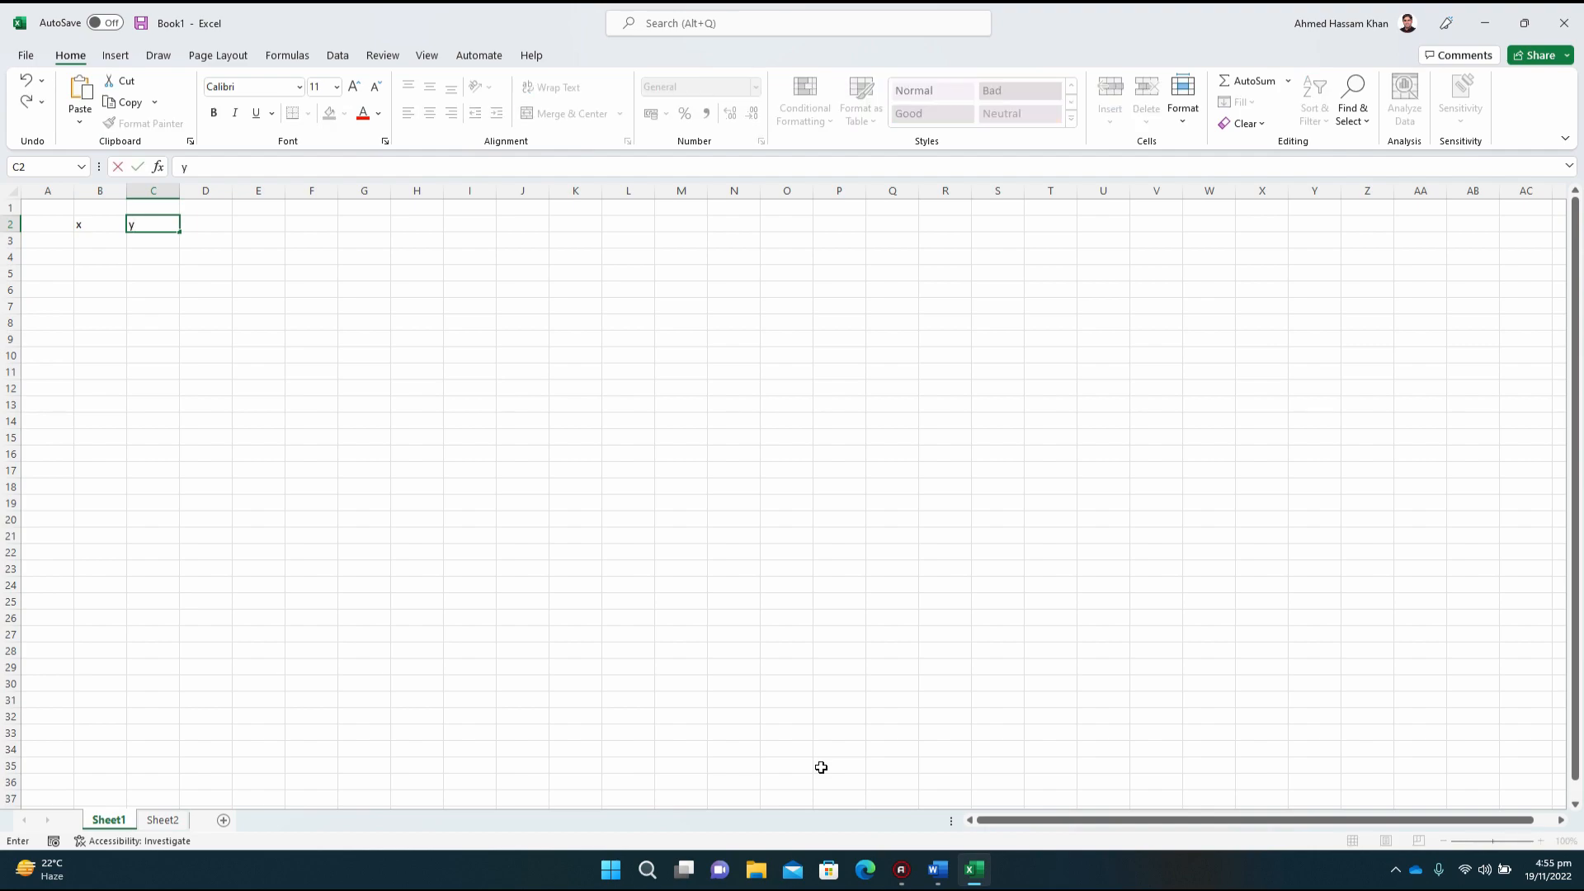
{"action": "key", "text": "Return"}
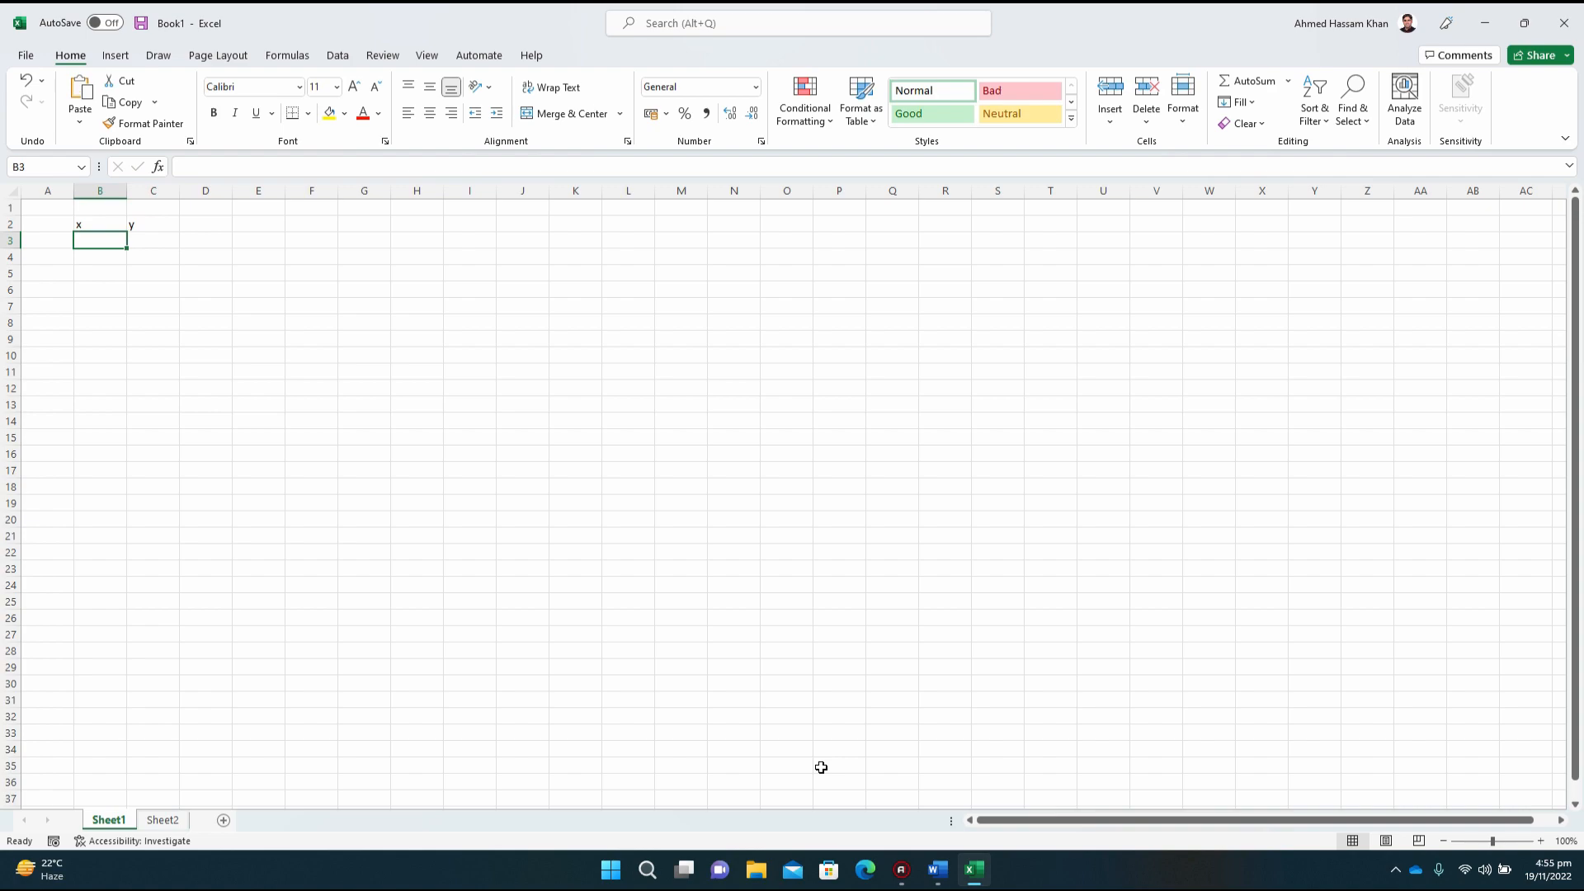
Step: Enter the x values -3, -2, -1, 0, 1, 2 and 3 in cells B3 to B9
{"action": "type", "text": "-3"}
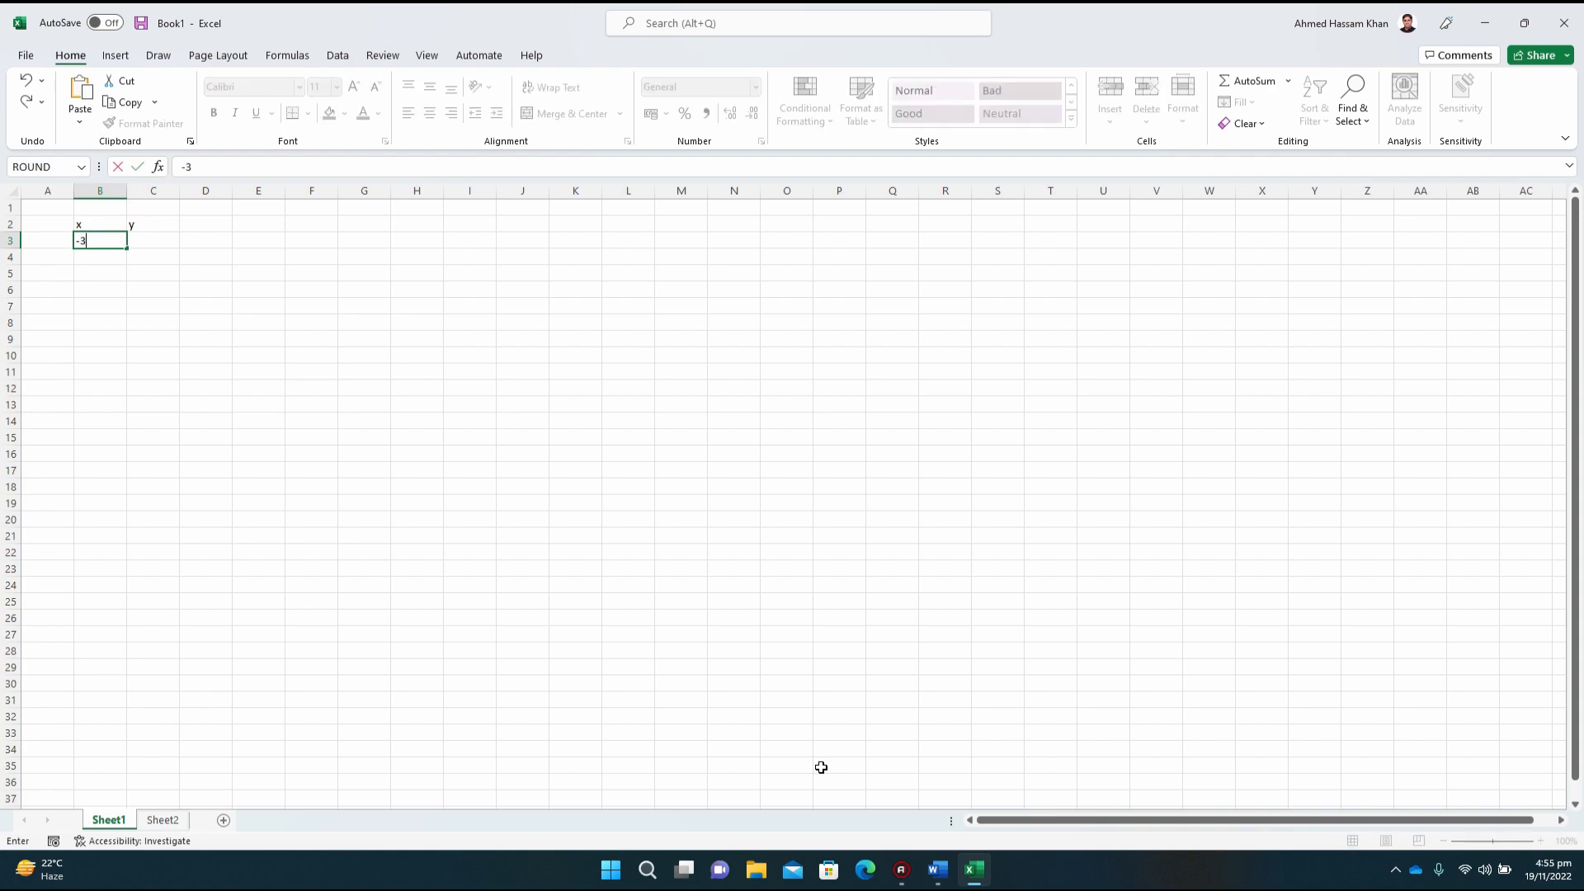
{"action": "key", "text": "Return"}
{"action": "type", "text": "-2"}
{"action": "key", "text": "Return"}
{"action": "type", "text": "-1"}
{"action": "key", "text": "Return"}
{"action": "type", "text": "0"}
{"action": "key", "text": "Return"}
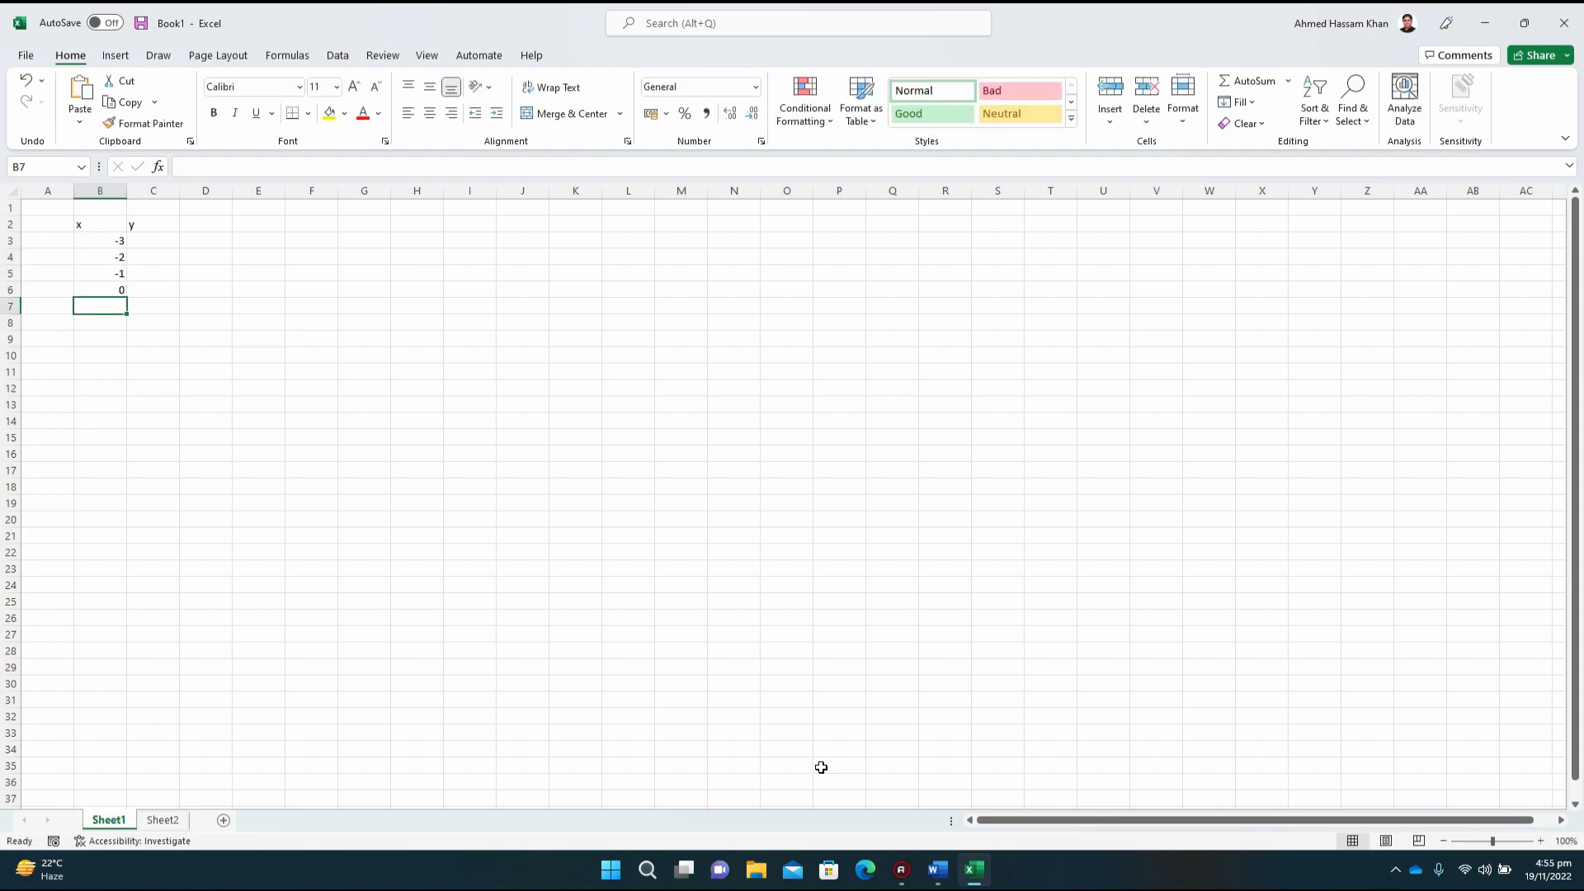
{"action": "type", "text": "1"}
{"action": "key", "text": "Return"}
{"action": "type", "text": "2"}
{"action": "key", "text": "Return"}
{"action": "type", "text": "3"}
{"action": "key", "text": "Return"}
Step: Select cell C3 beside the first x value and begin a formula there with an equals sign
{"action": "key", "text": "Up"}
{"action": "key", "text": "Up"}
{"action": "key", "text": "Up"}
{"action": "key", "text": "Up"}
{"action": "key", "text": "Up"}
{"action": "key", "text": "Up"}
{"action": "key", "text": "Up"}
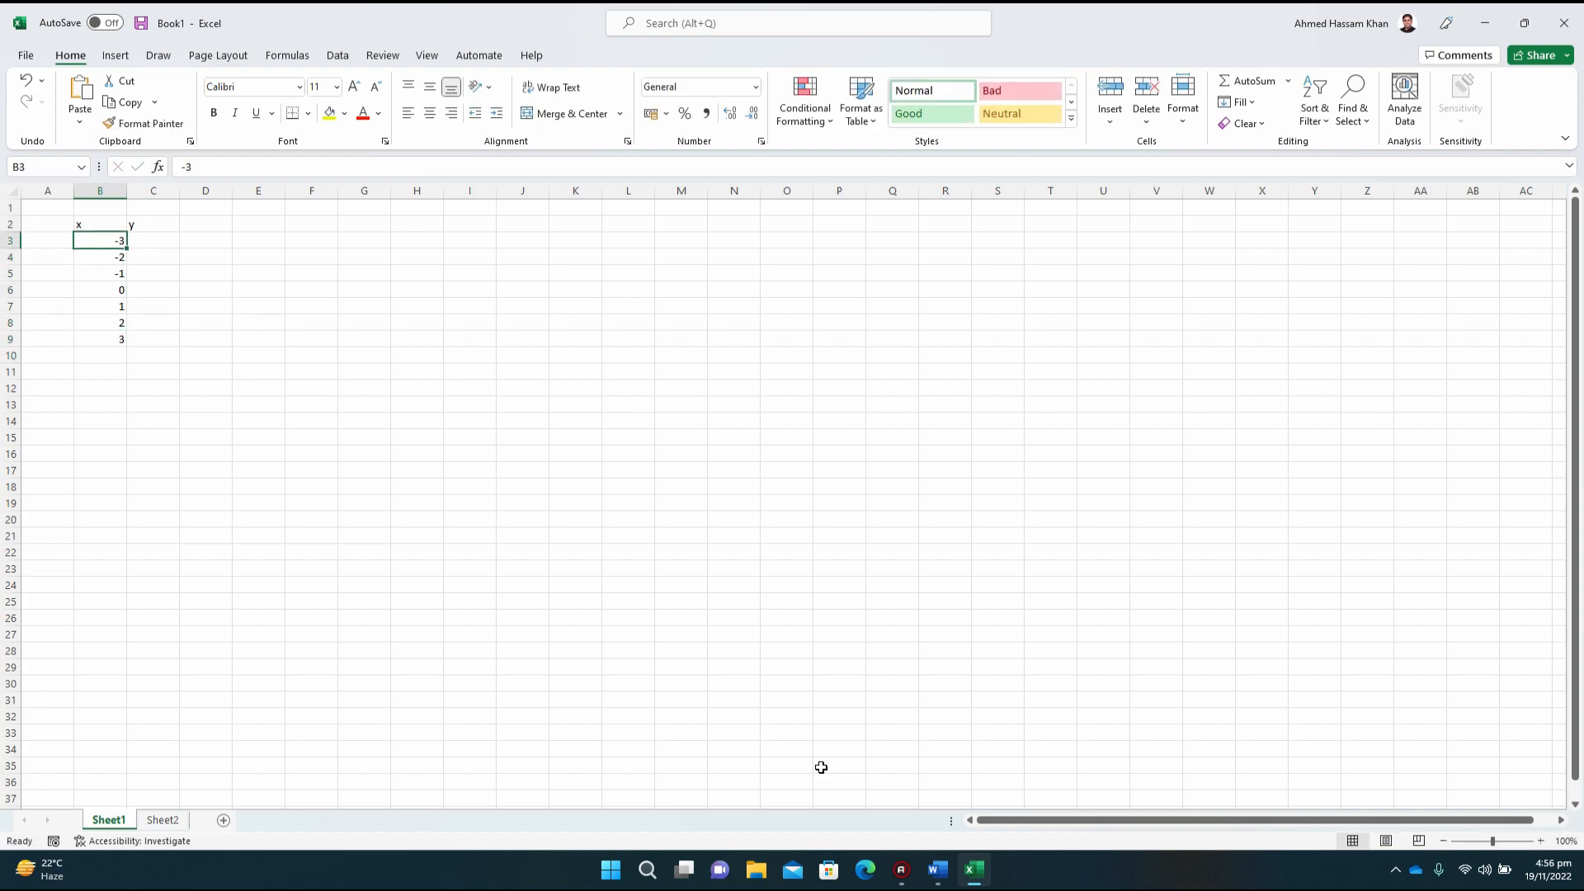
{"action": "key", "text": "Right"}
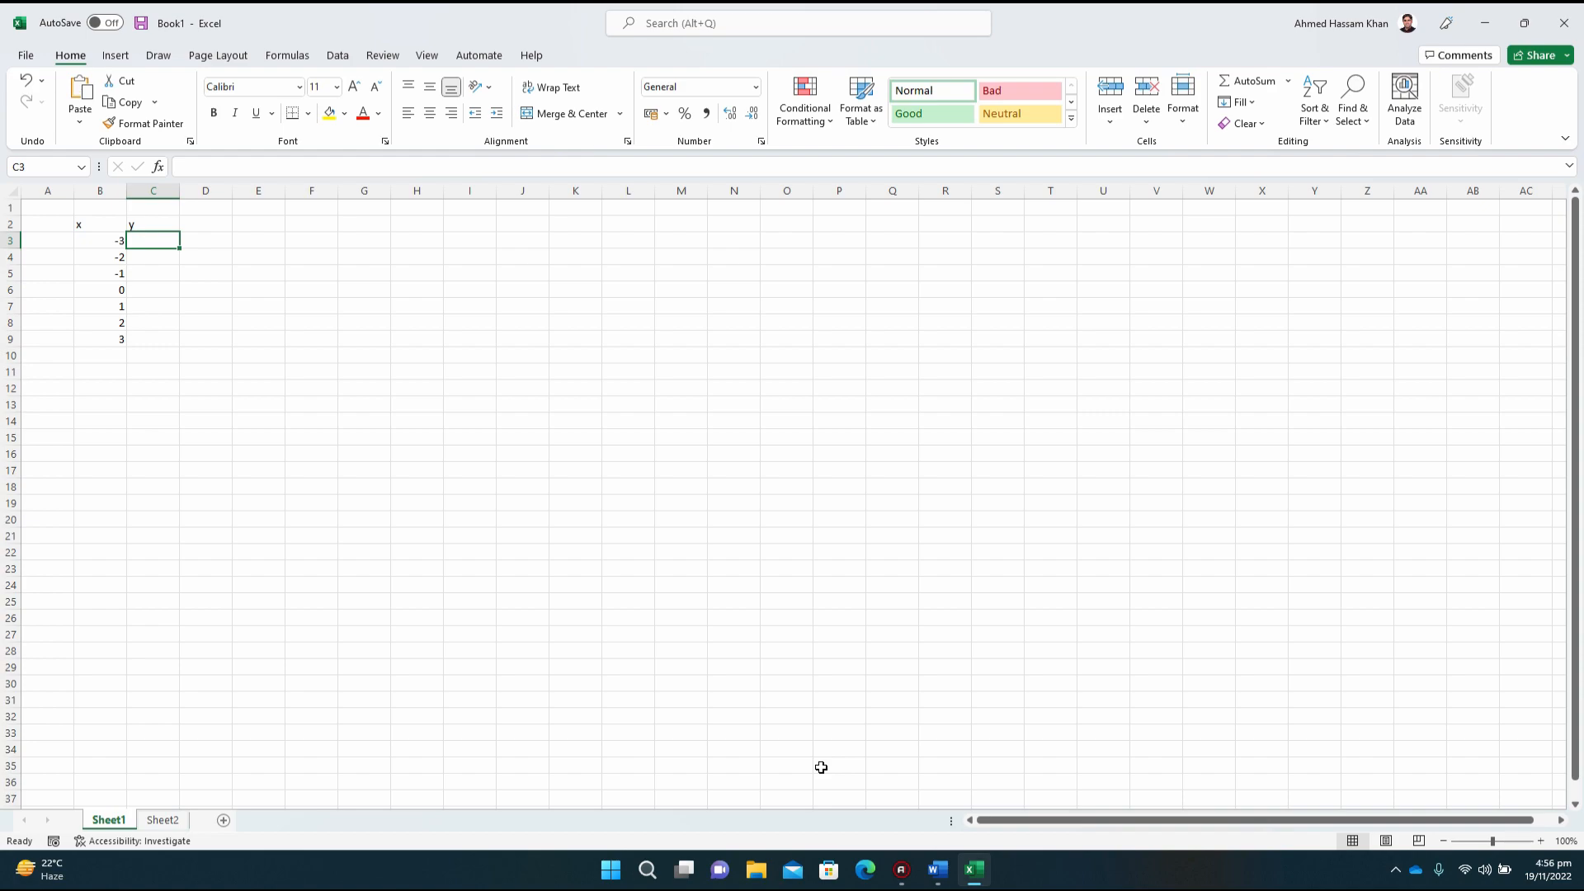
{"action": "key", "text": "Left"}
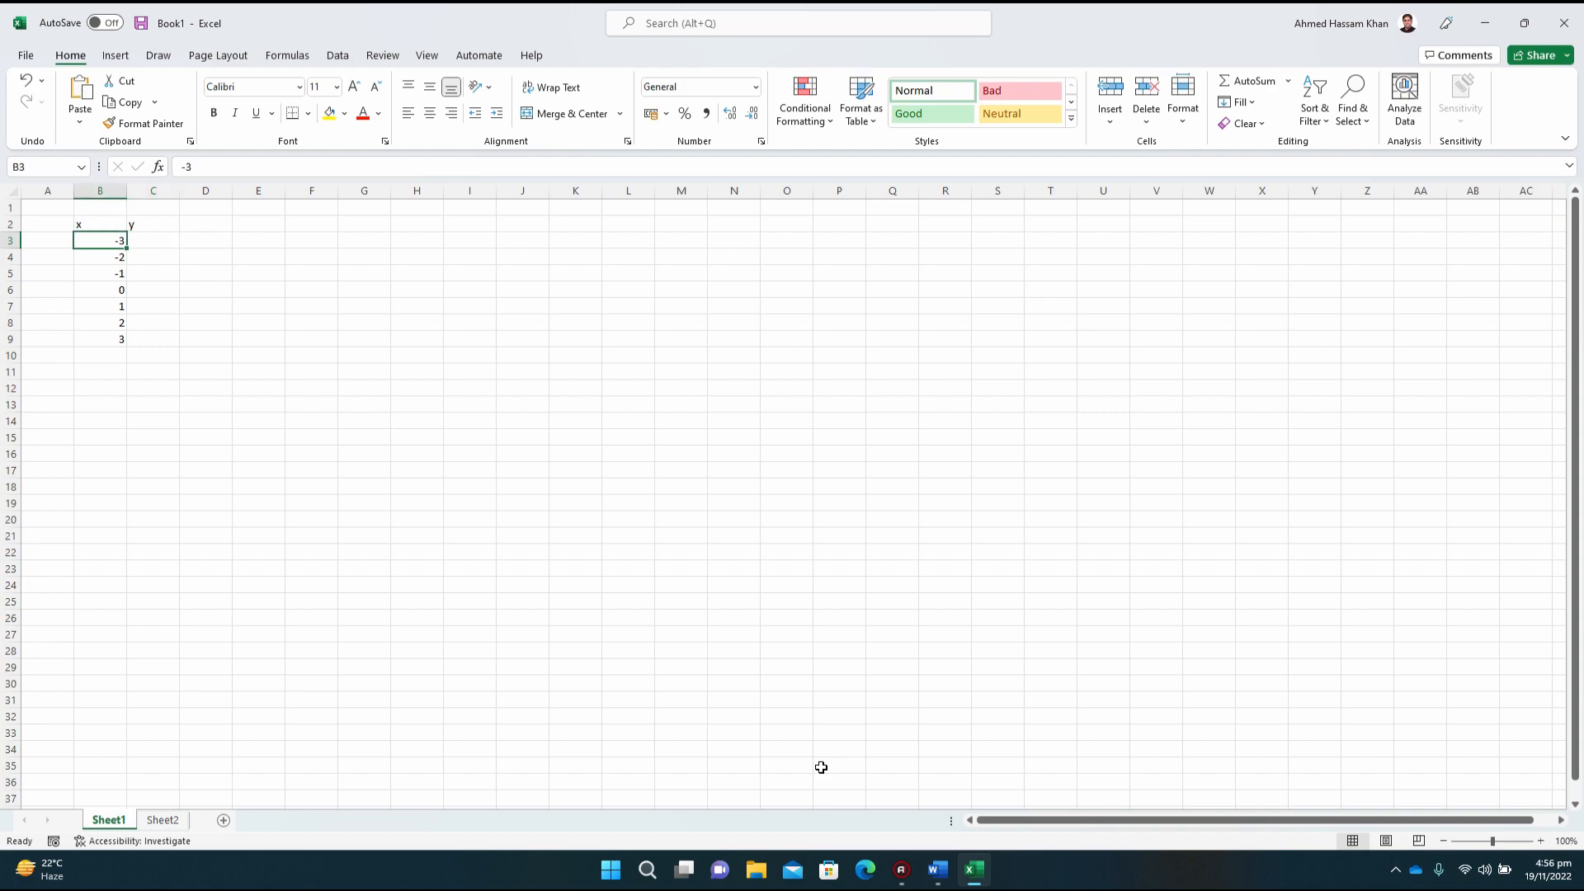
{"action": "key", "text": "Right"}
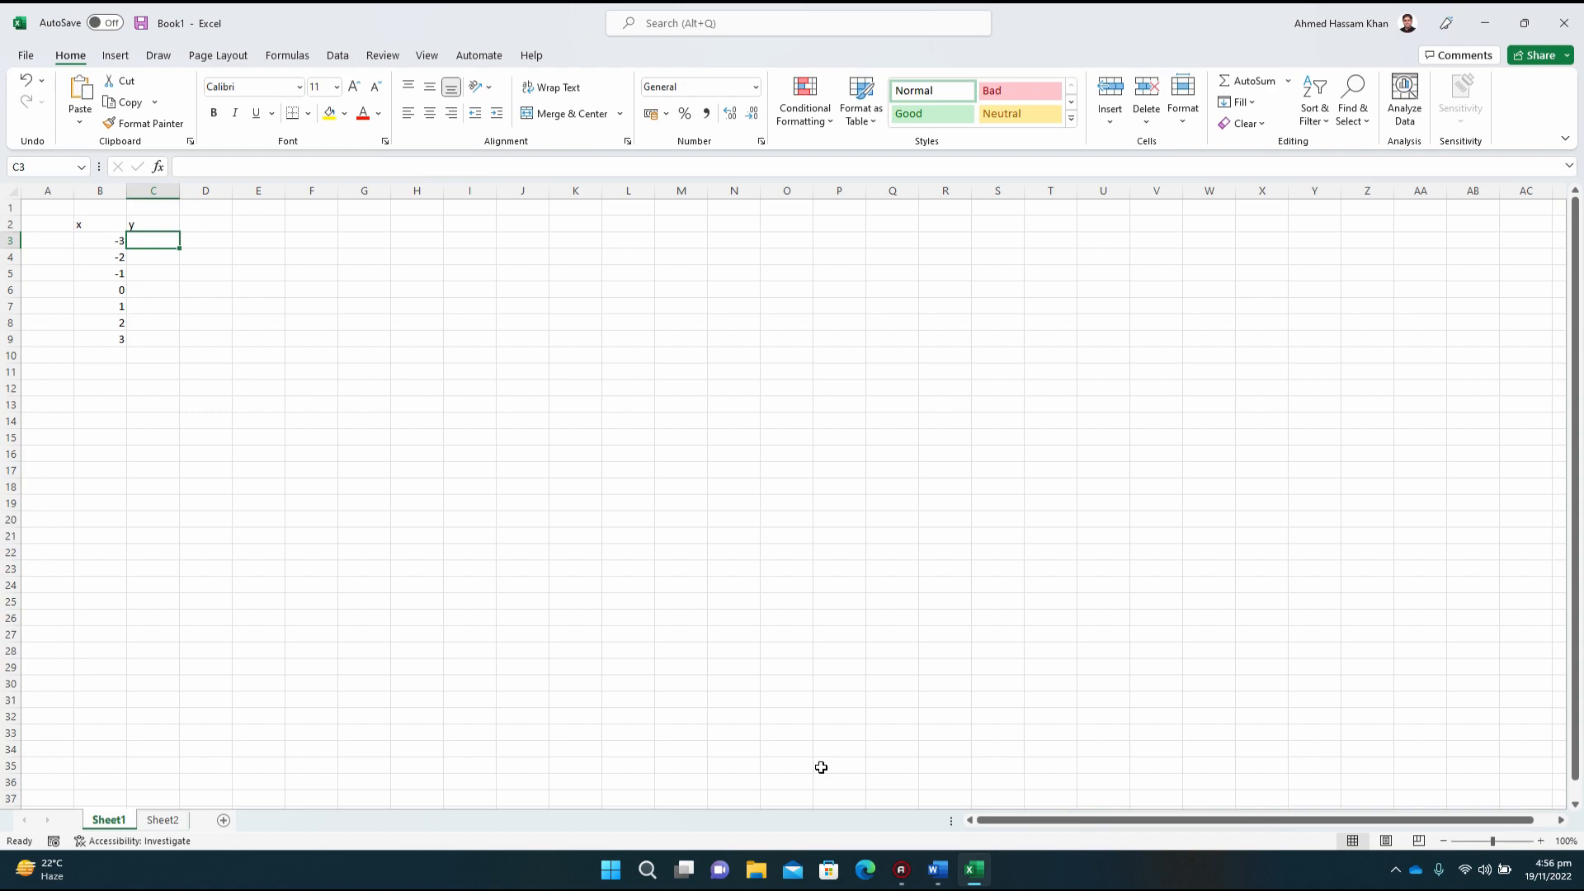
{"action": "key", "text": "Left"}
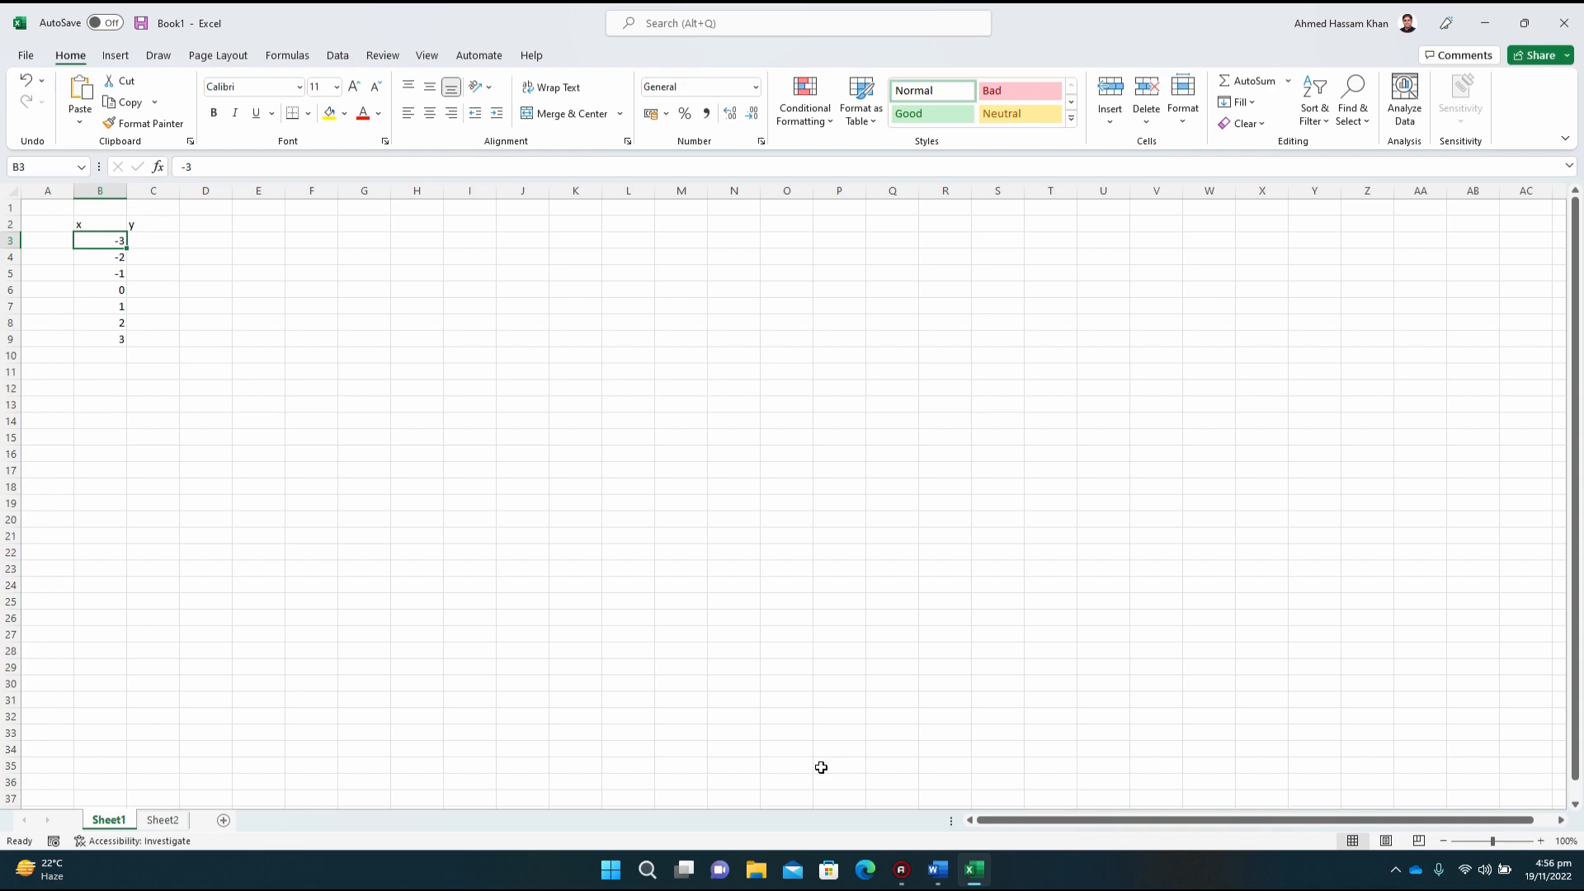
{"action": "key", "text": "Right"}
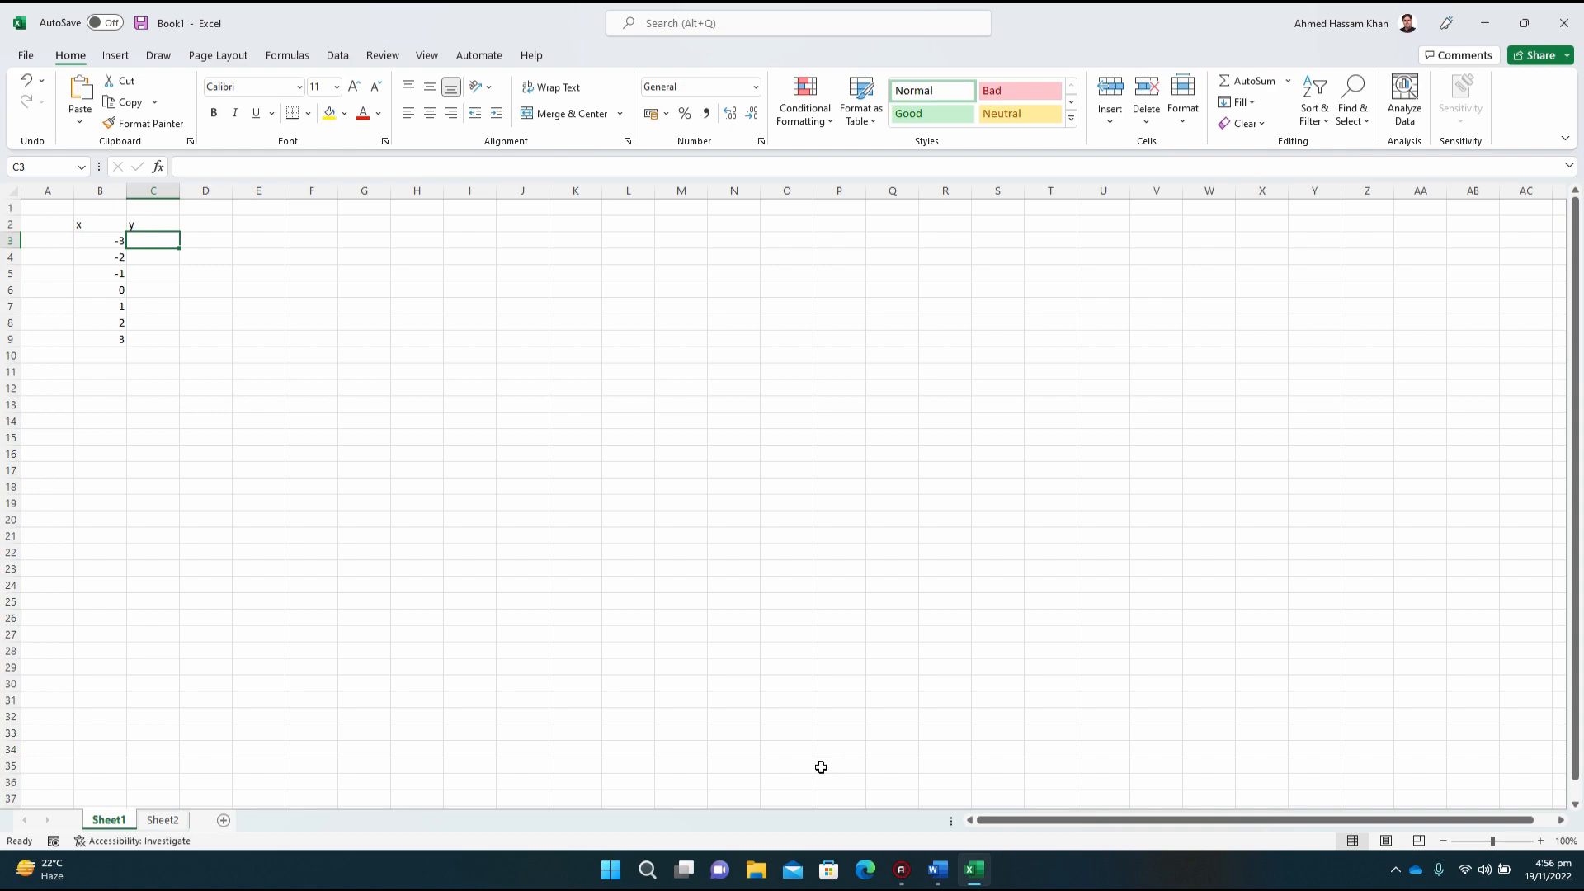
{"action": "left_click_drag", "start_coordinate": [820, 767], "coordinate": [339, 484]}
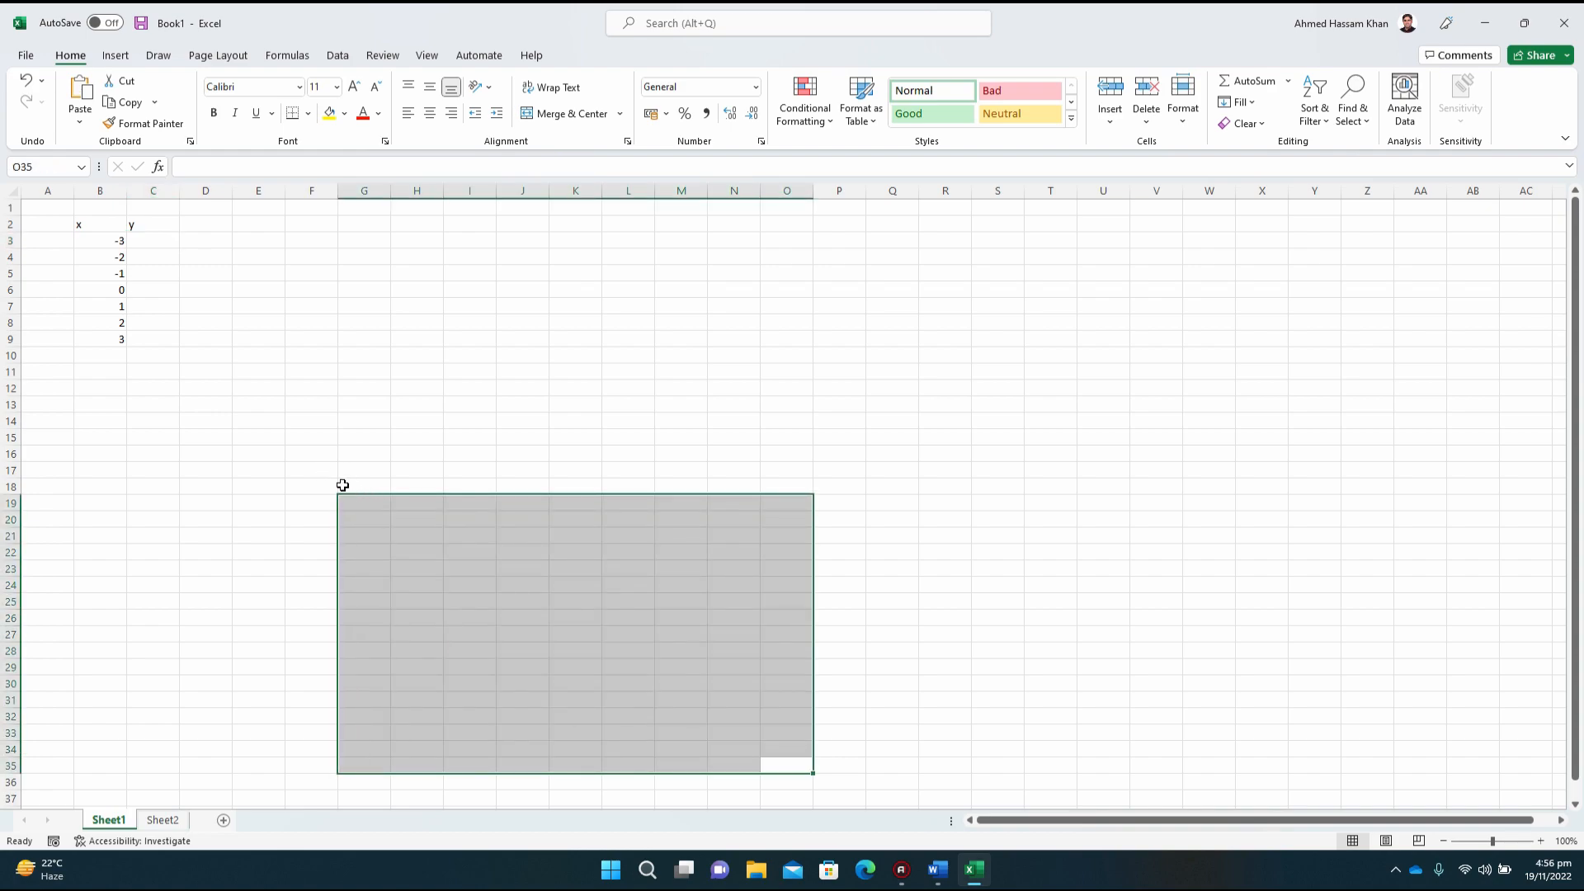
{"action": "left_click", "coordinate": [340, 486]}
{"action": "left_click", "coordinate": [152, 240]}
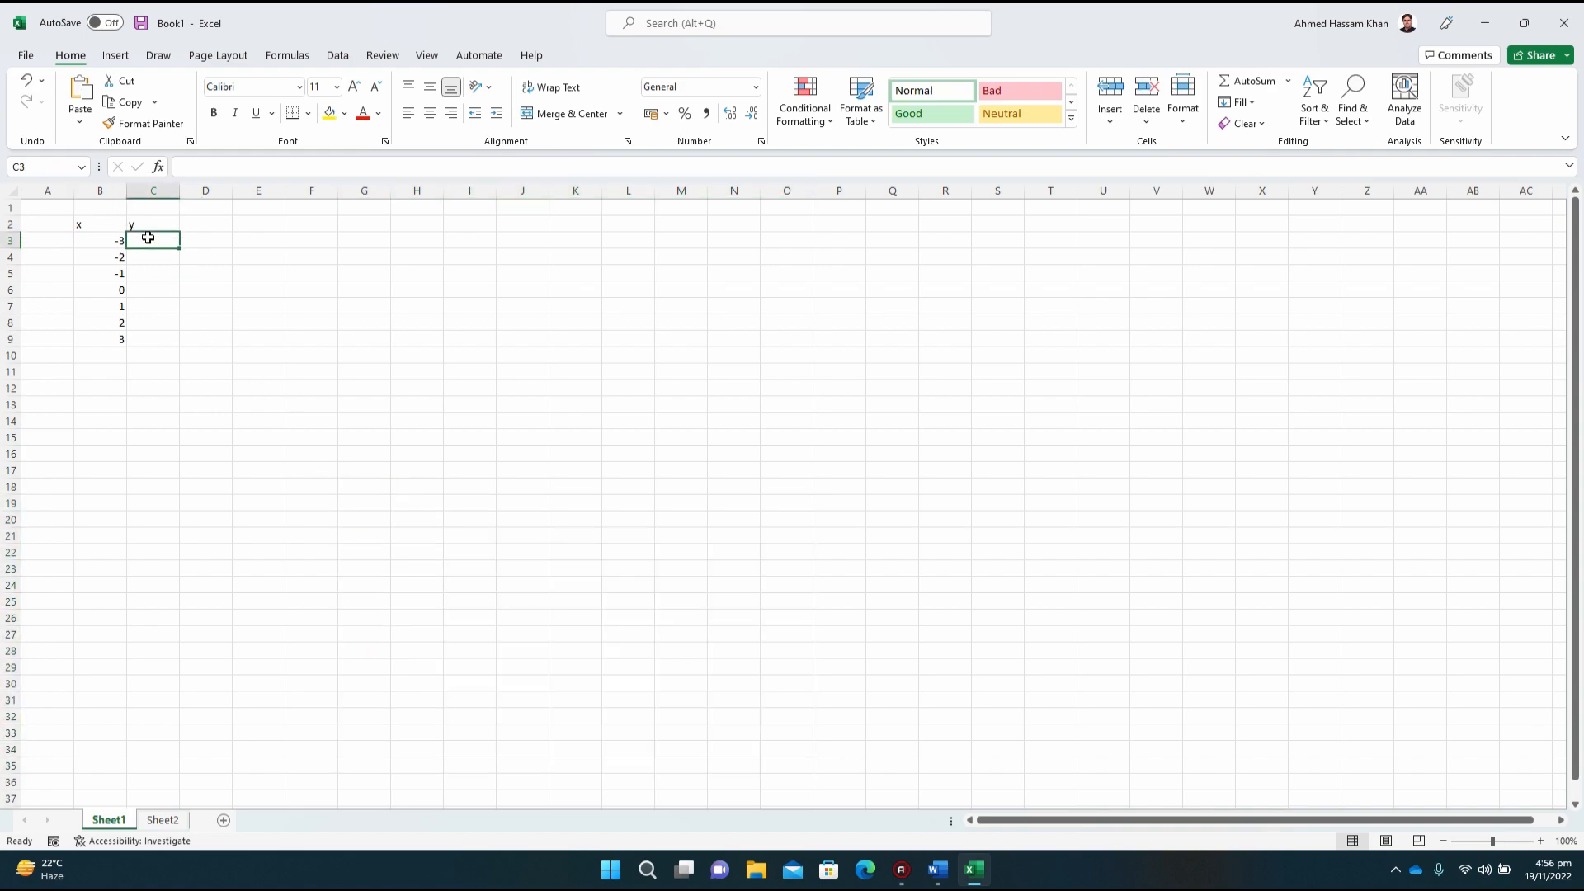
{"action": "left_click", "coordinate": [103, 242]}
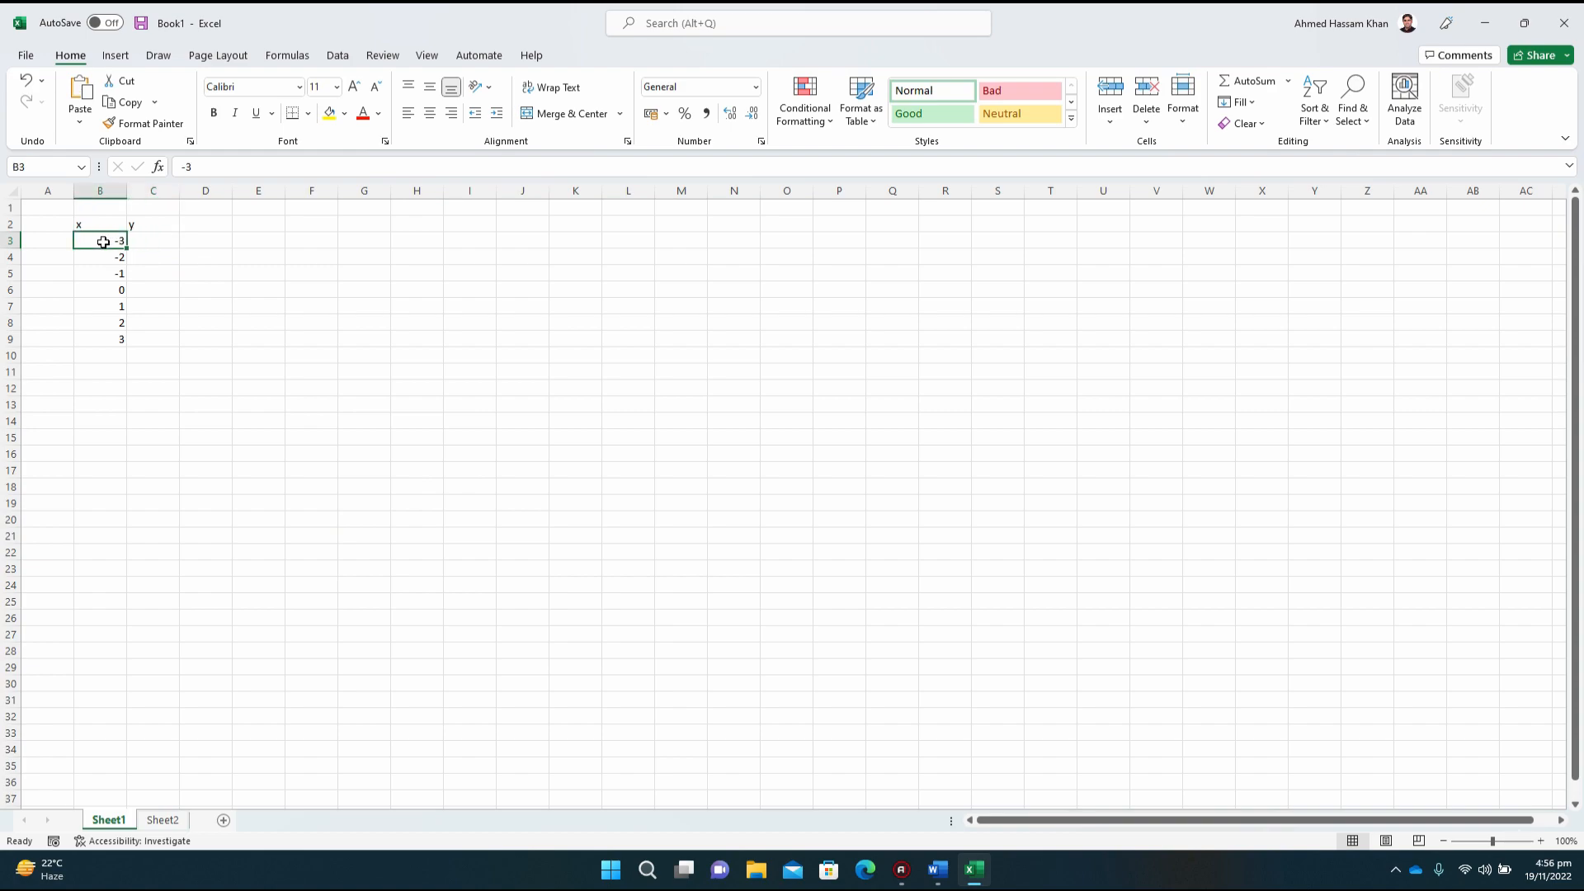
{"action": "left_click", "coordinate": [158, 238]}
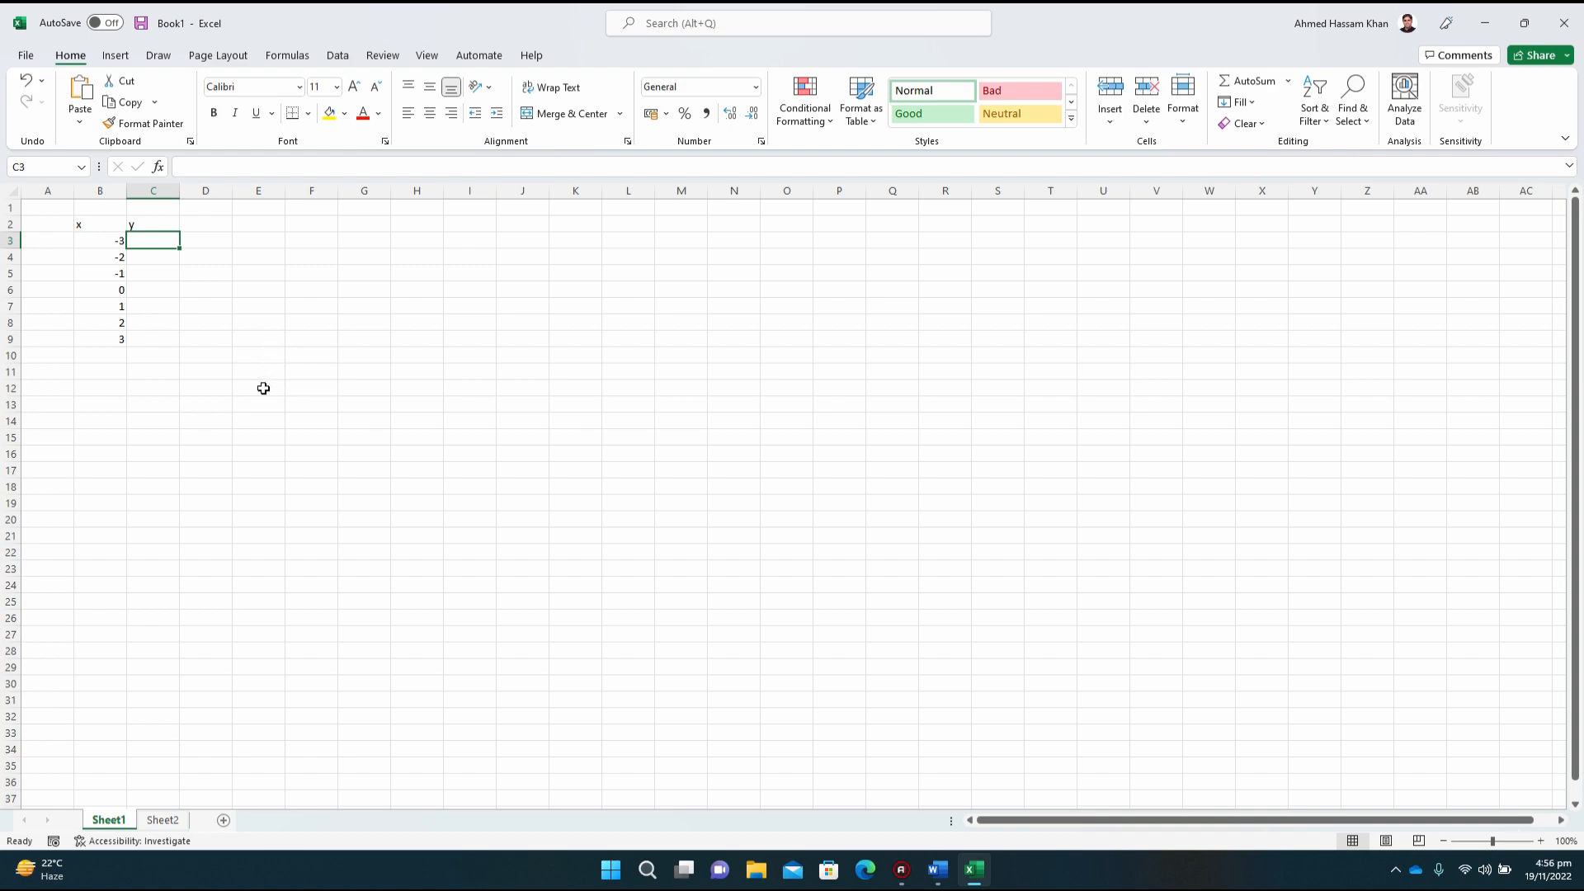
{"action": "type", "text": "="}
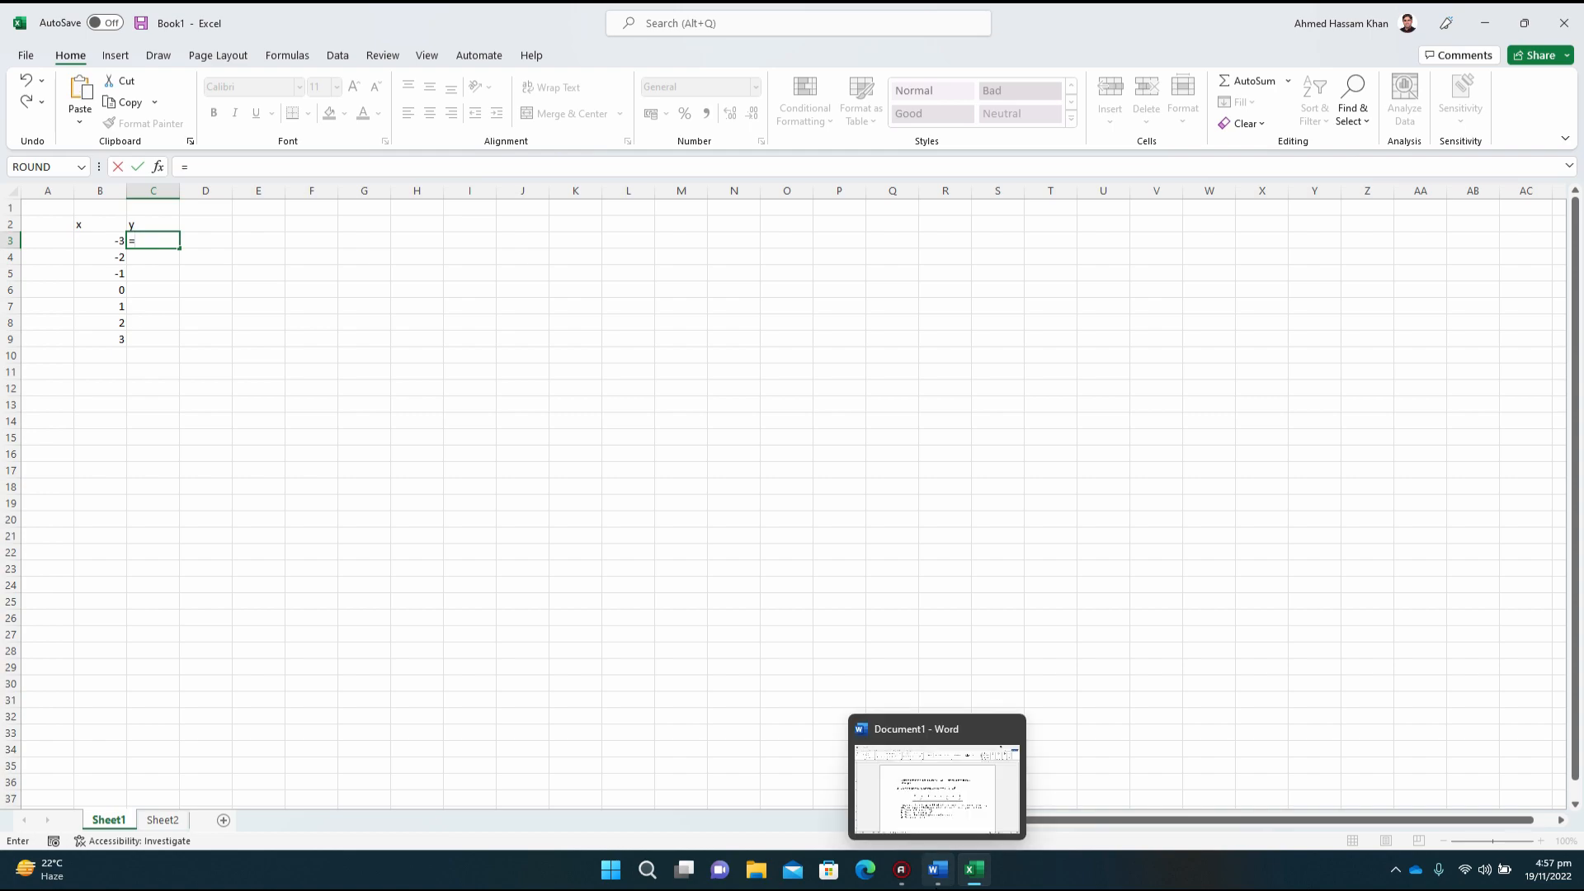
Step: Check the equation y = 2x + 3 in the Word document and complete the formula =2*B3+3 in cell C3 of the Excel sheet
{"action": "left_click", "coordinate": [937, 871]}
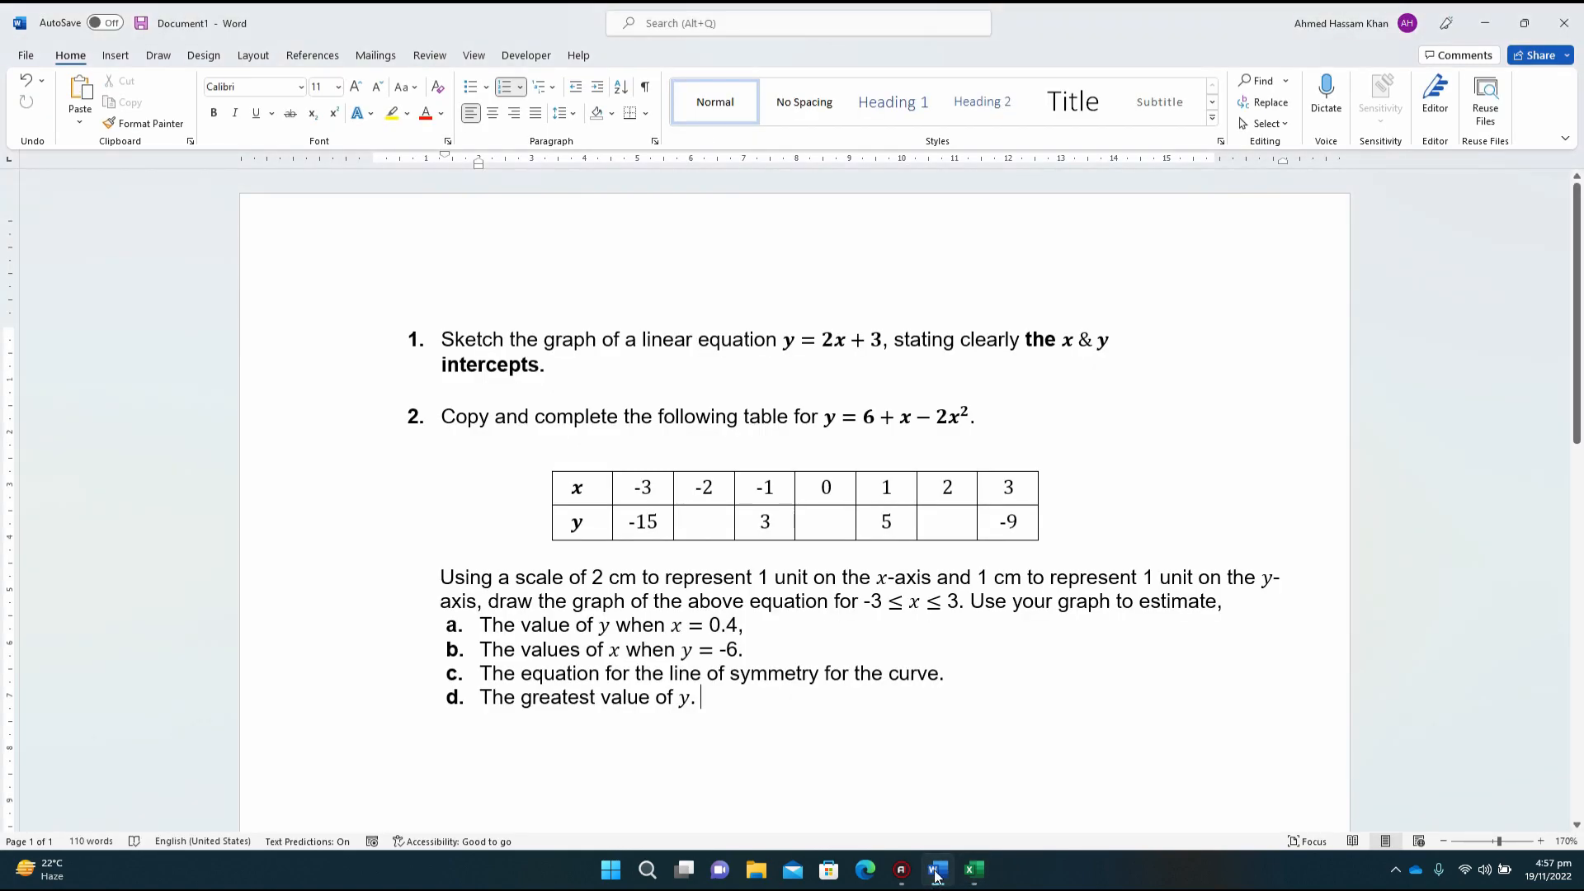
{"action": "left_click", "coordinate": [833, 343]}
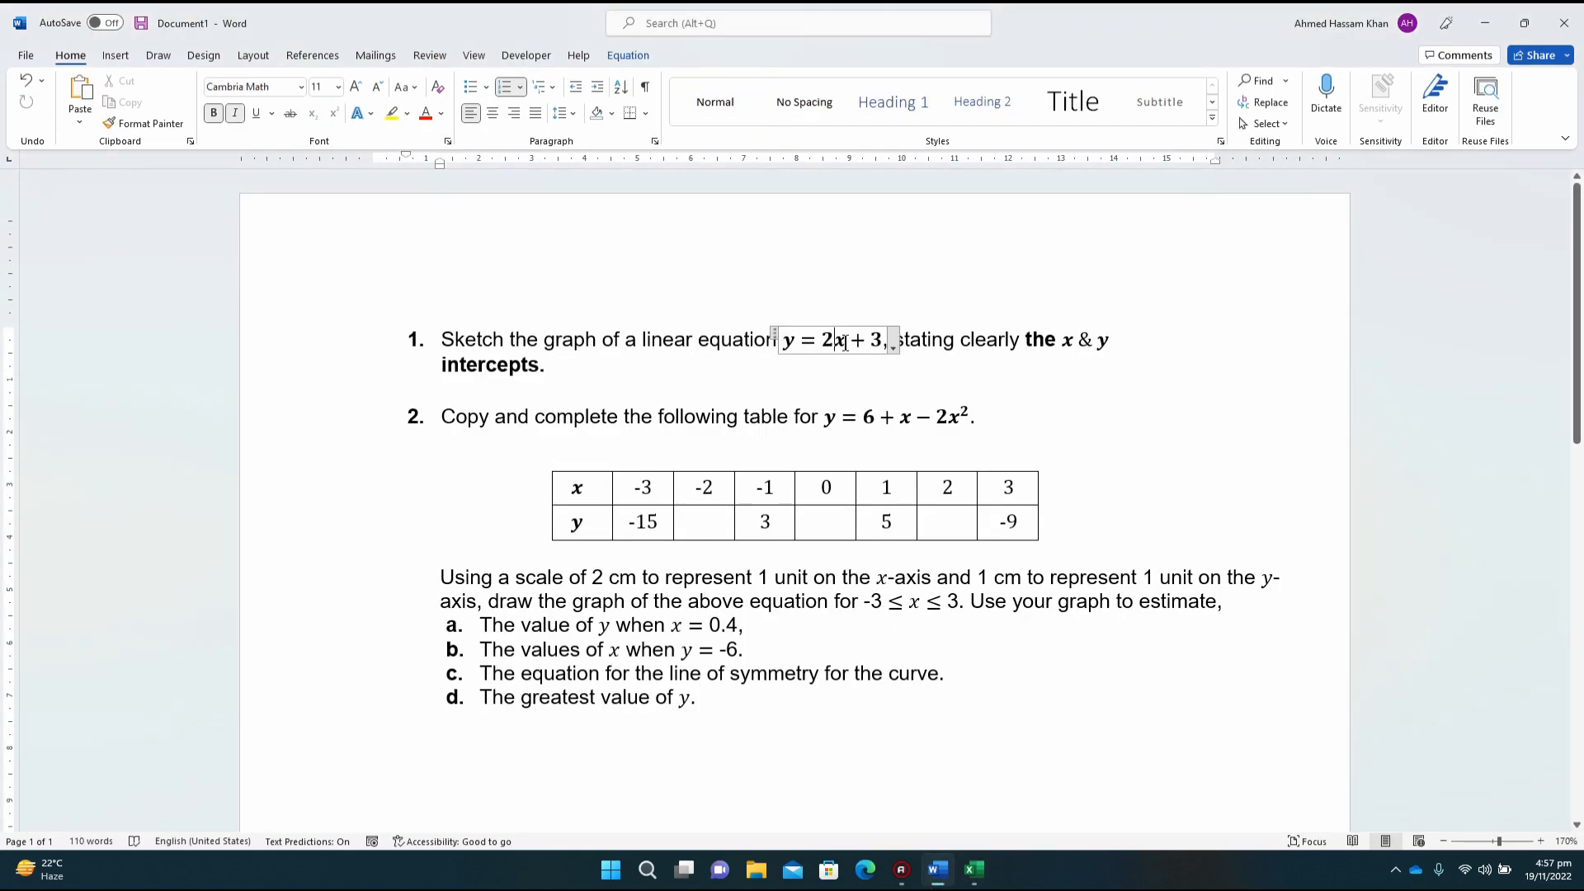
{"action": "double_click", "coordinate": [838, 343]}
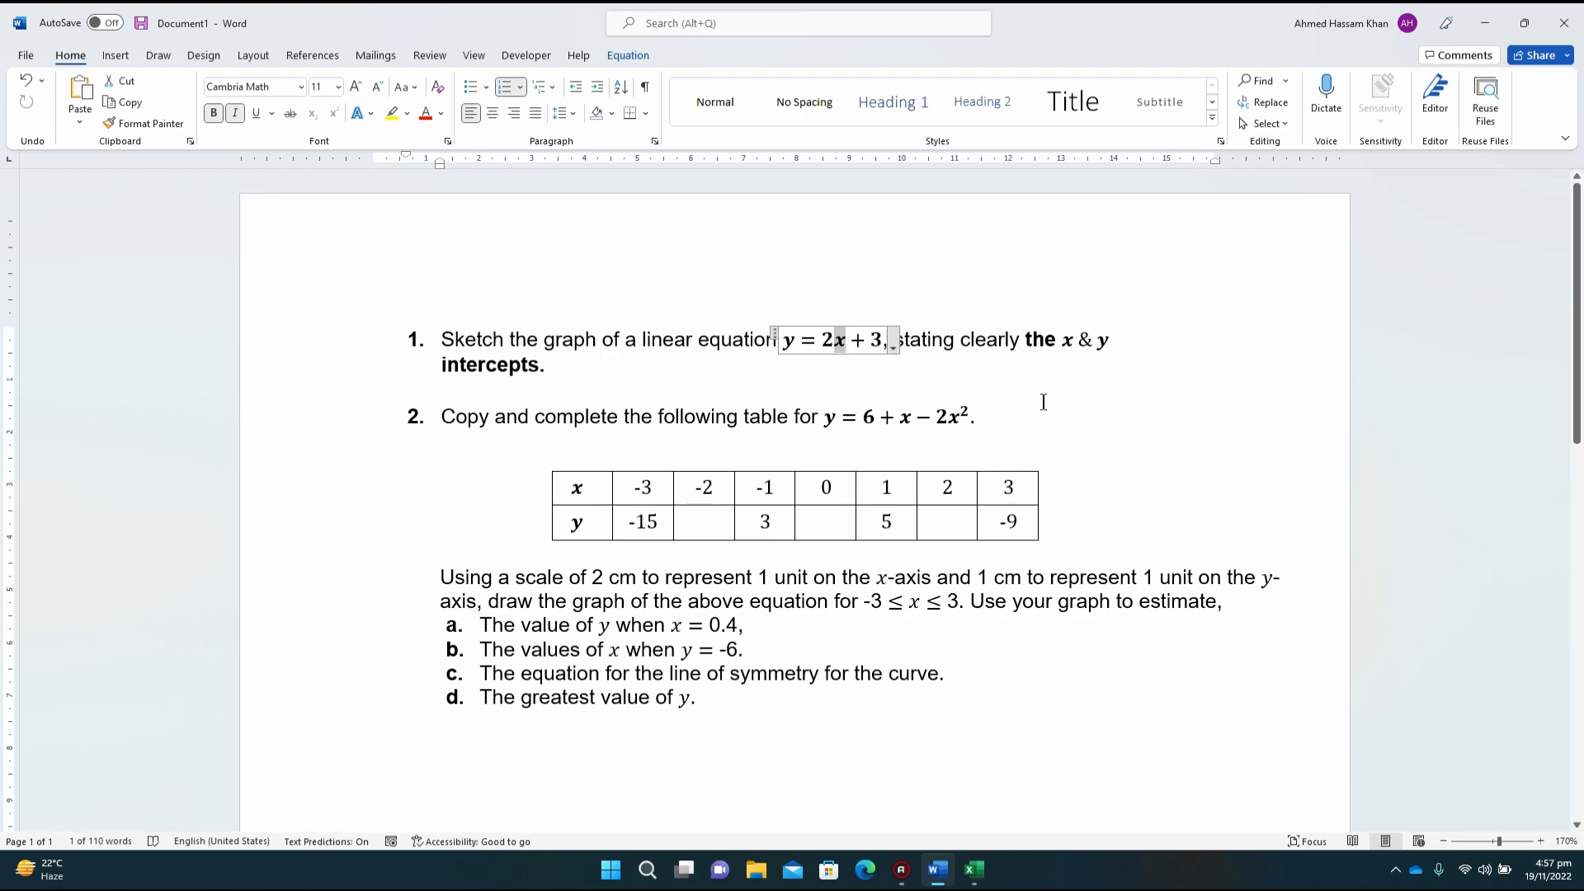
{"action": "left_click", "coordinate": [974, 868]}
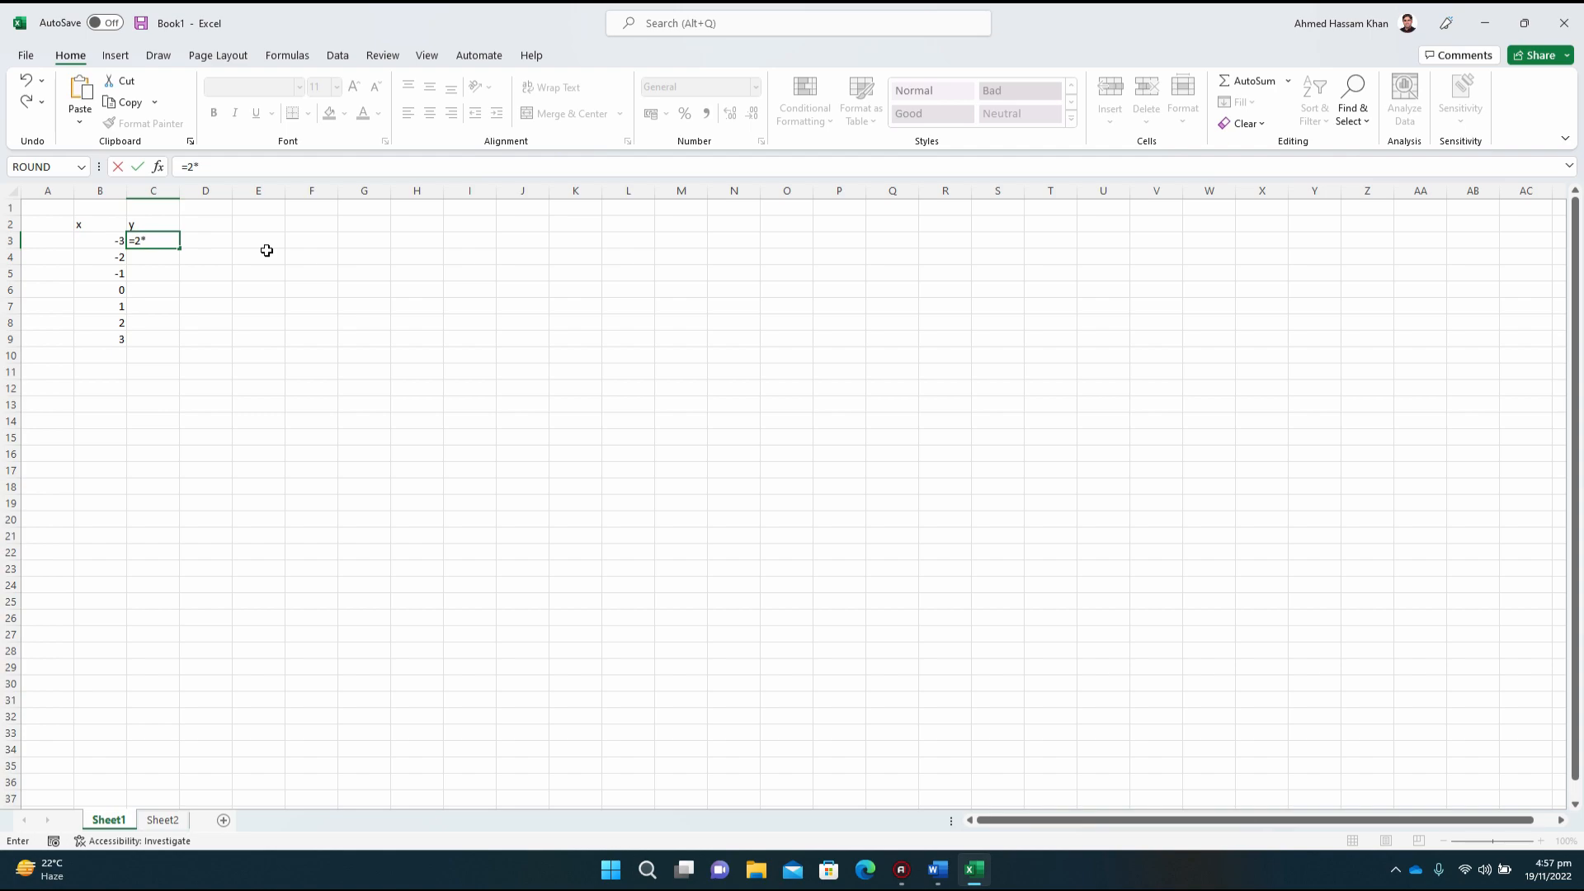
{"action": "left_click", "coordinate": [101, 238]}
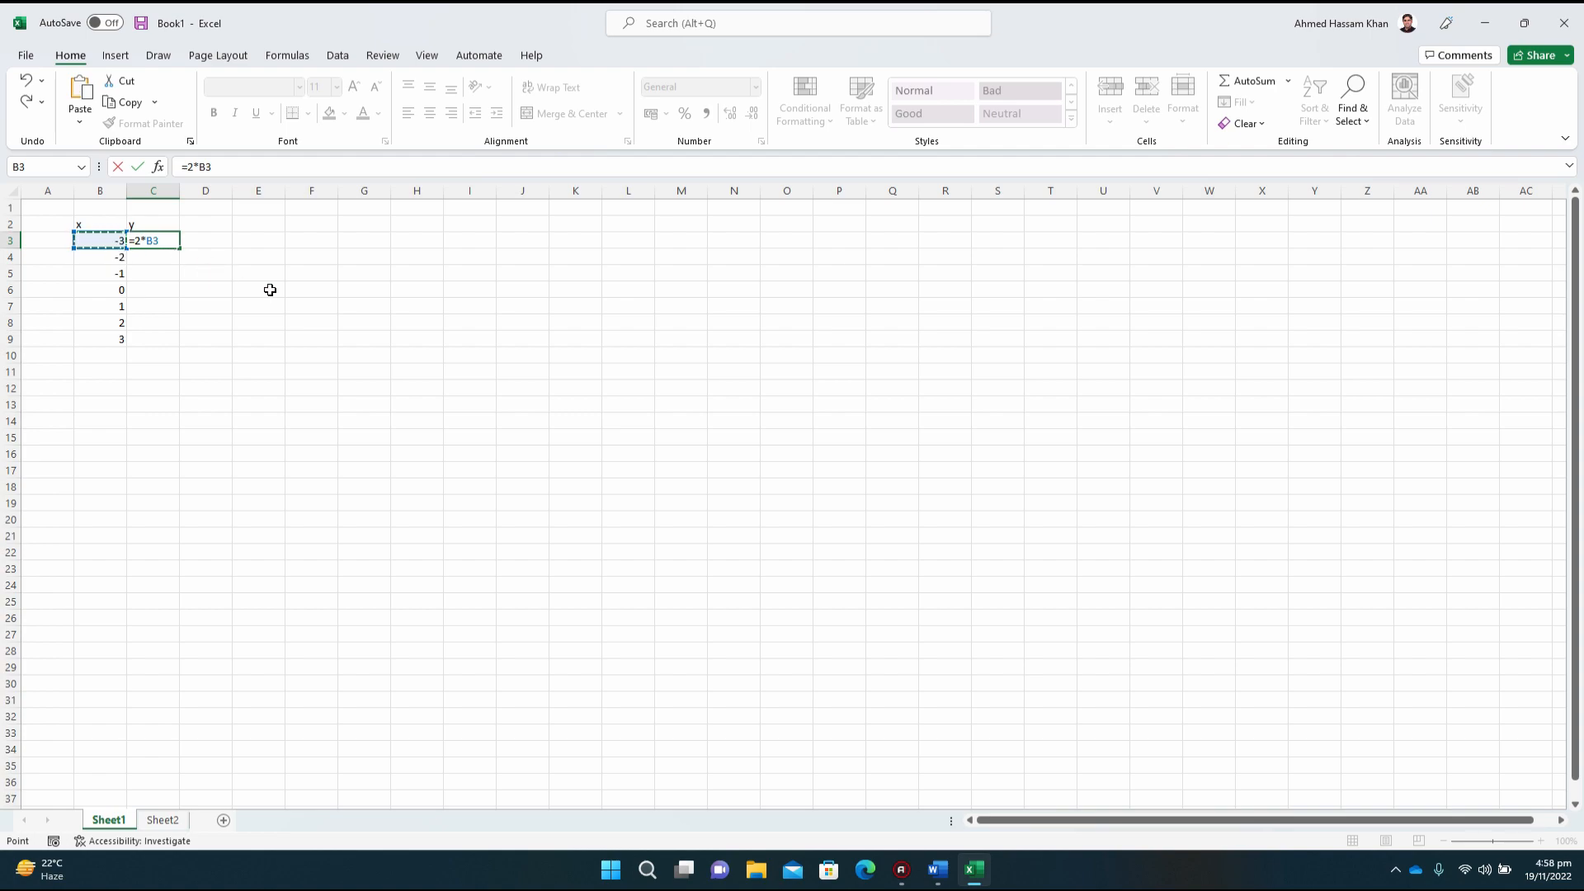
{"action": "type", "text": "+3"}
{"action": "key", "text": "Return"}
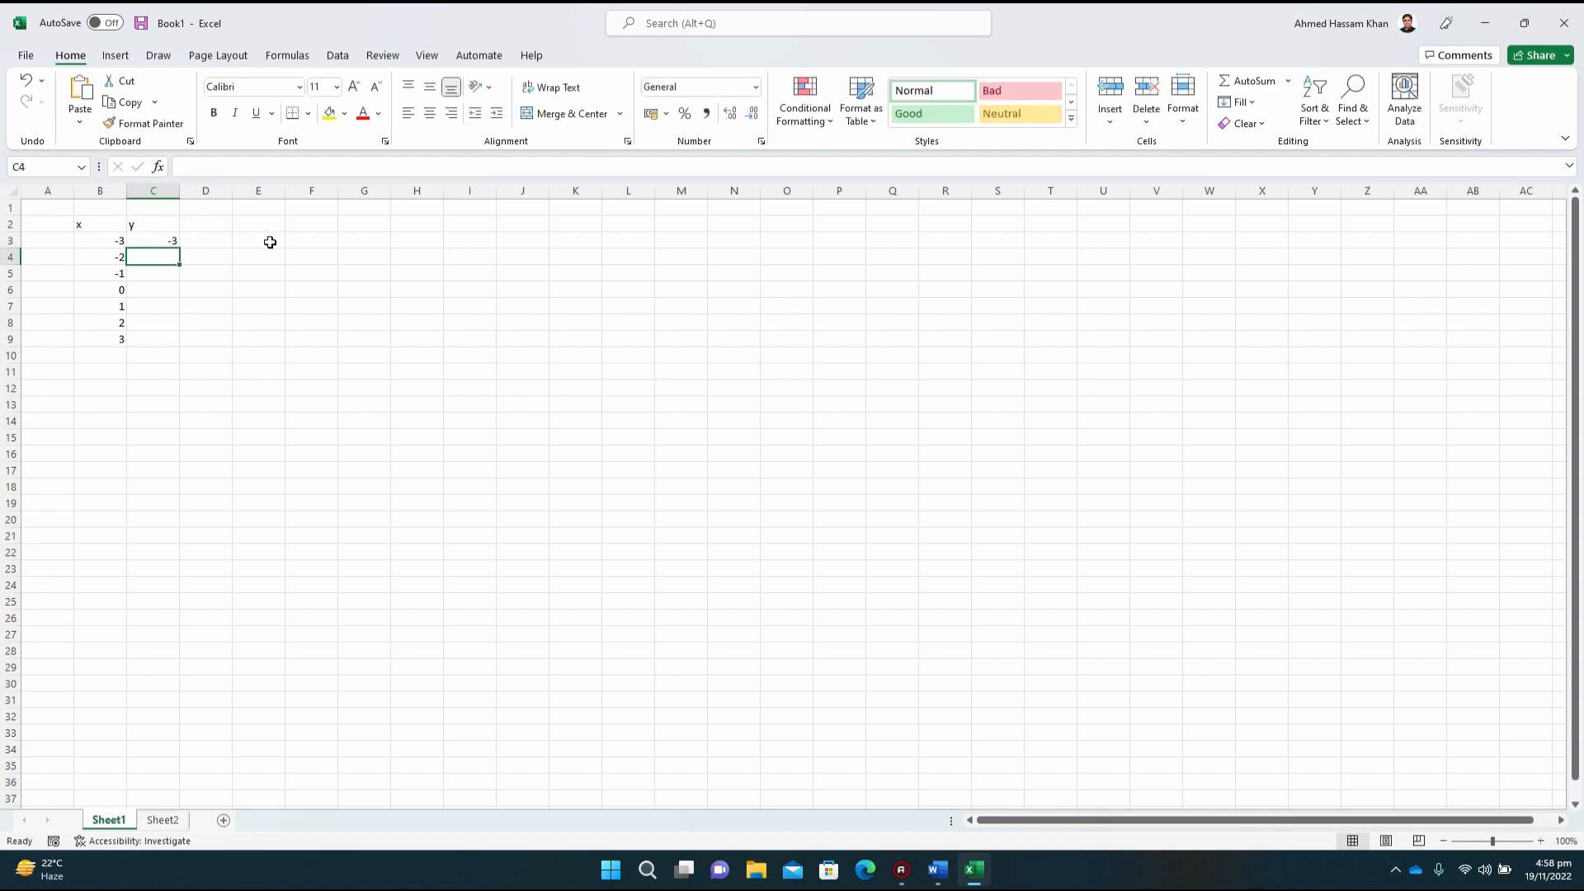
Step: Compare the formula in cell C3 with the linear equation in the Word document, and return to the Excel sheet
{"action": "key", "text": "Up"}
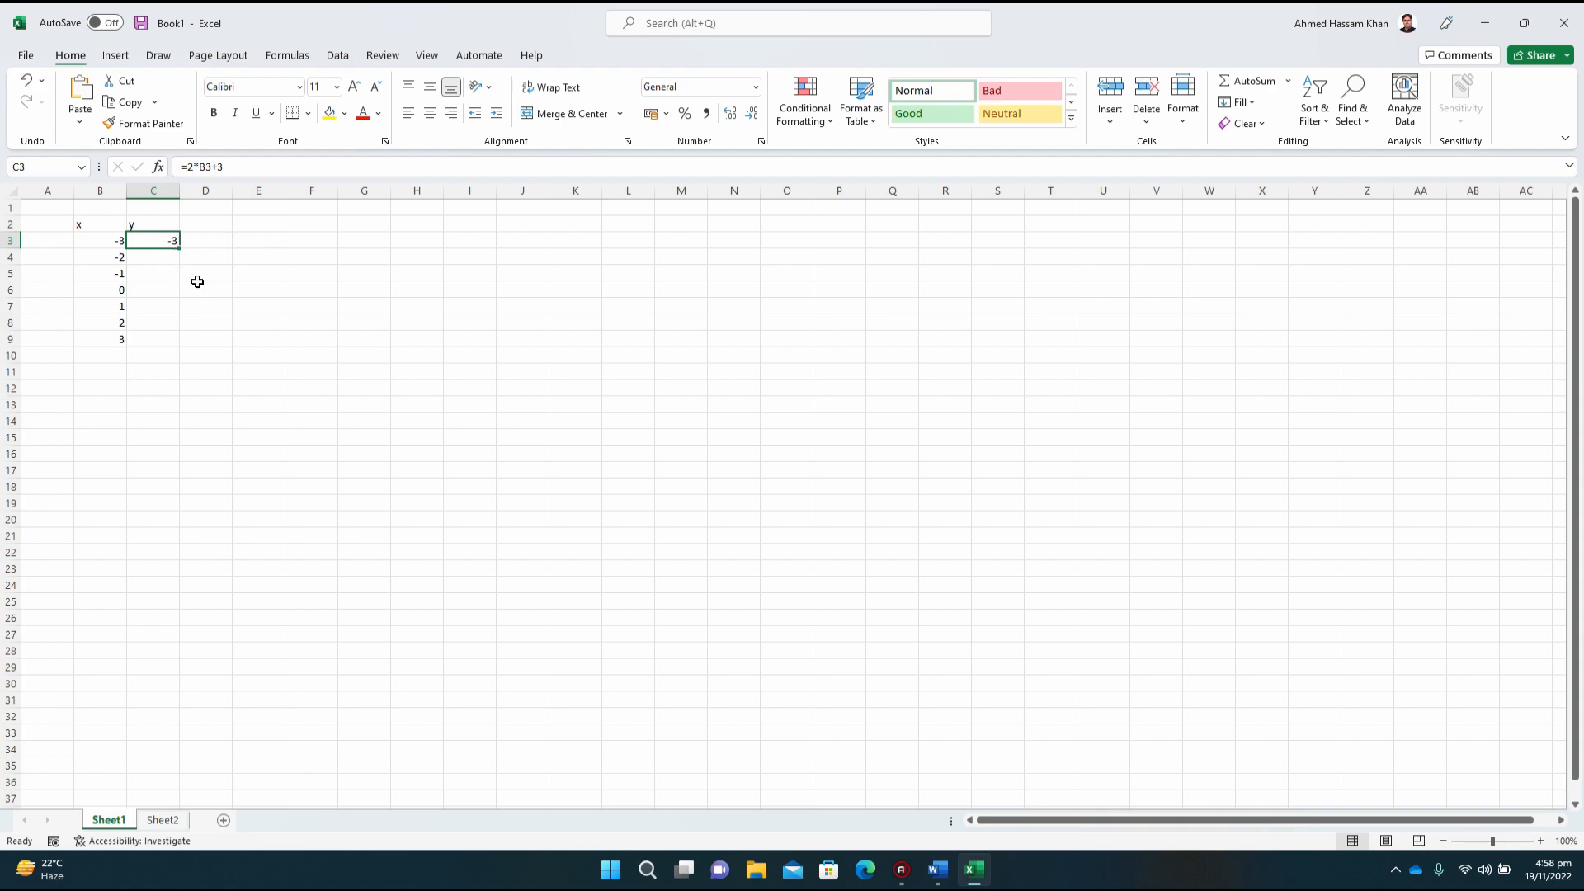
{"action": "left_click", "coordinate": [936, 871]}
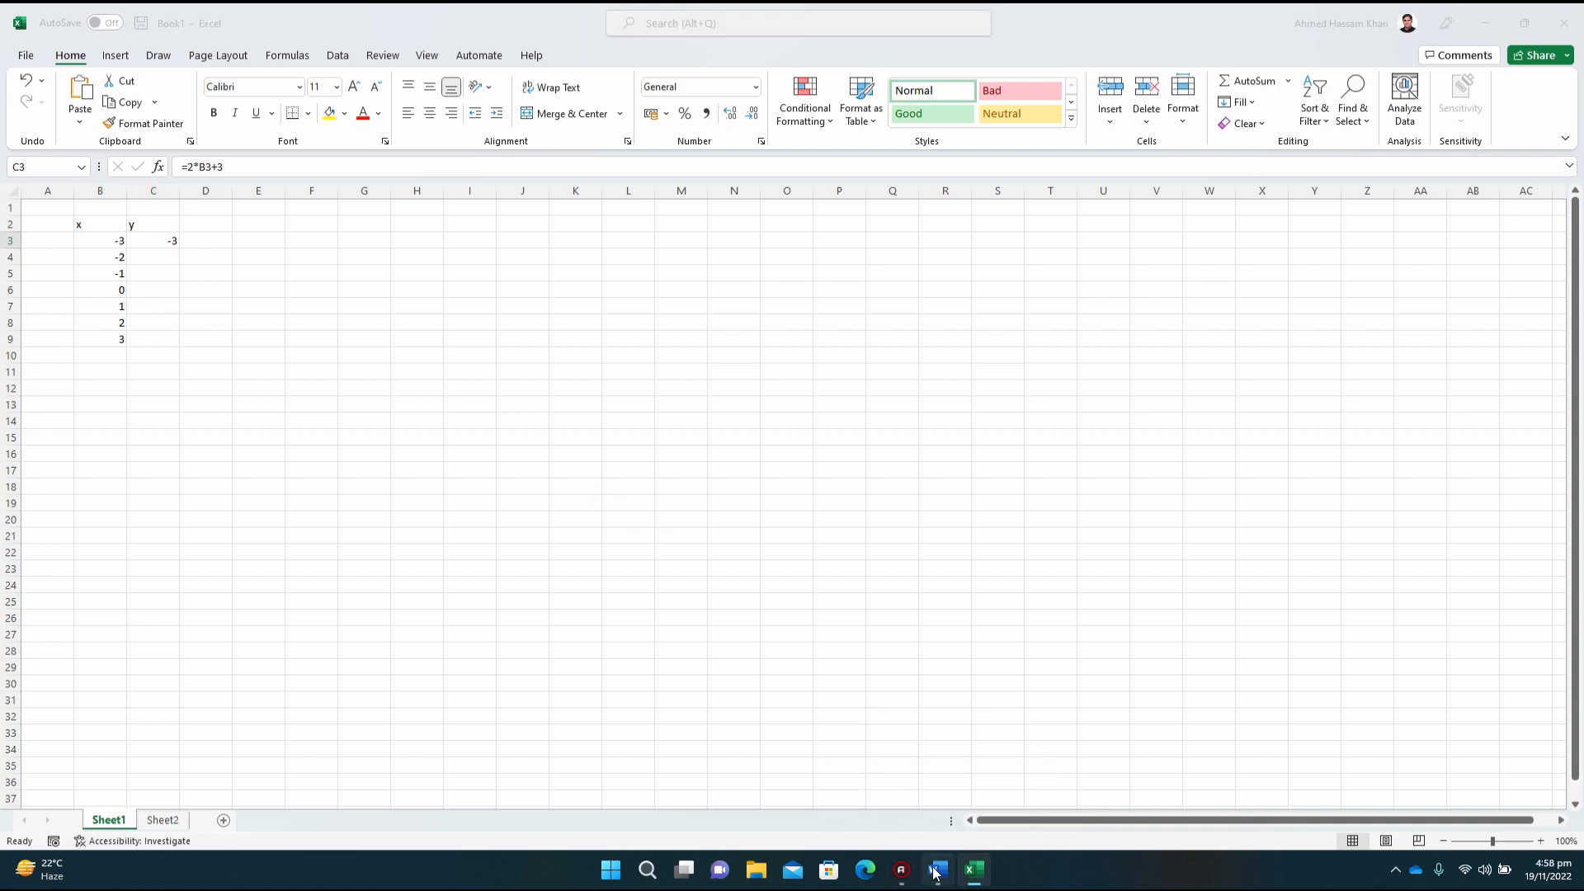
{"action": "left_click", "coordinate": [898, 384]}
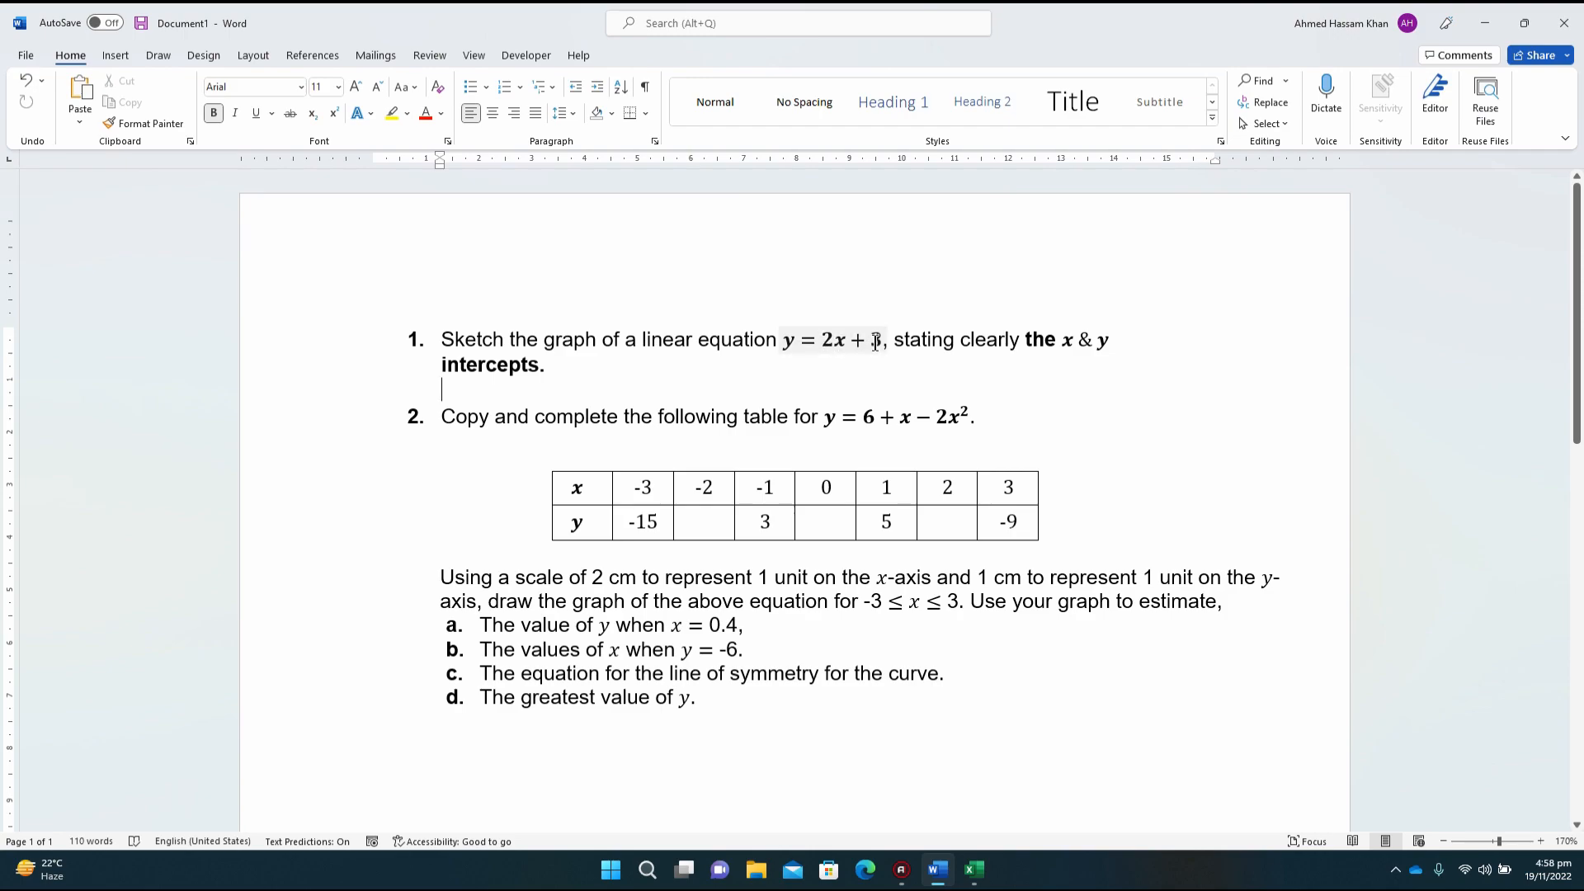
{"action": "left_click", "coordinate": [974, 869]}
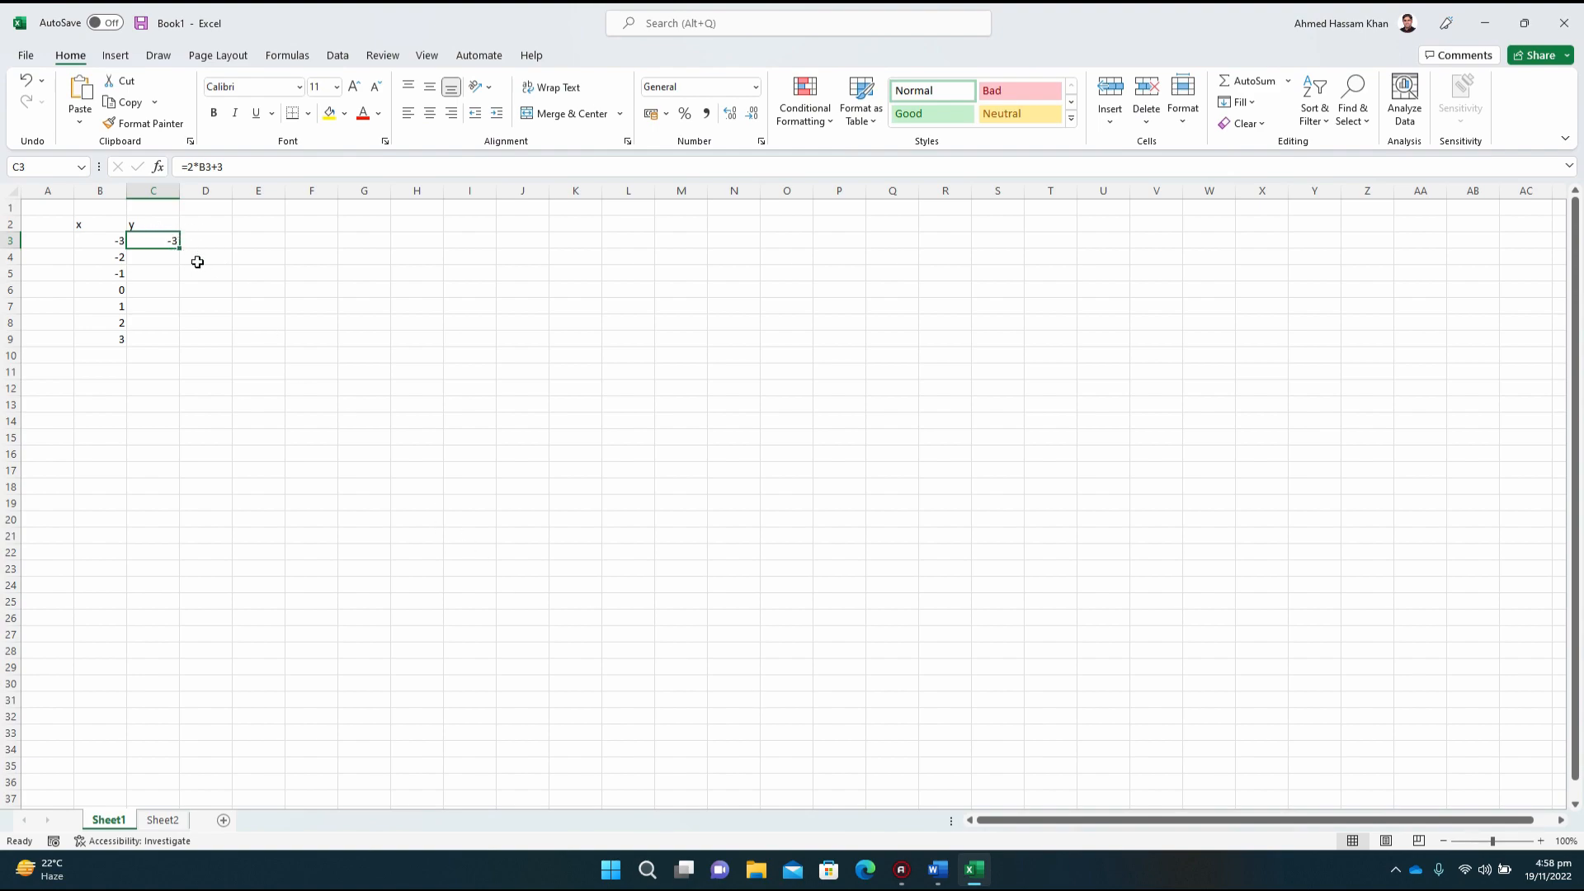
{"action": "left_click", "coordinate": [149, 257]}
{"action": "key", "text": "Left"}
{"action": "key", "text": "Right"}
{"action": "key", "text": "Down"}
{"action": "key", "text": "Down"}
{"action": "key", "text": "Down"}
{"action": "key", "text": "Down"}
{"action": "key", "text": "Down"}
{"action": "key", "text": "Up"}
{"action": "key", "text": "Up"}
{"action": "key", "text": "Up"}
{"action": "key", "text": "Up"}
{"action": "key", "text": "Up"}
{"action": "key", "text": "Up"}
{"action": "key", "text": "Up"}
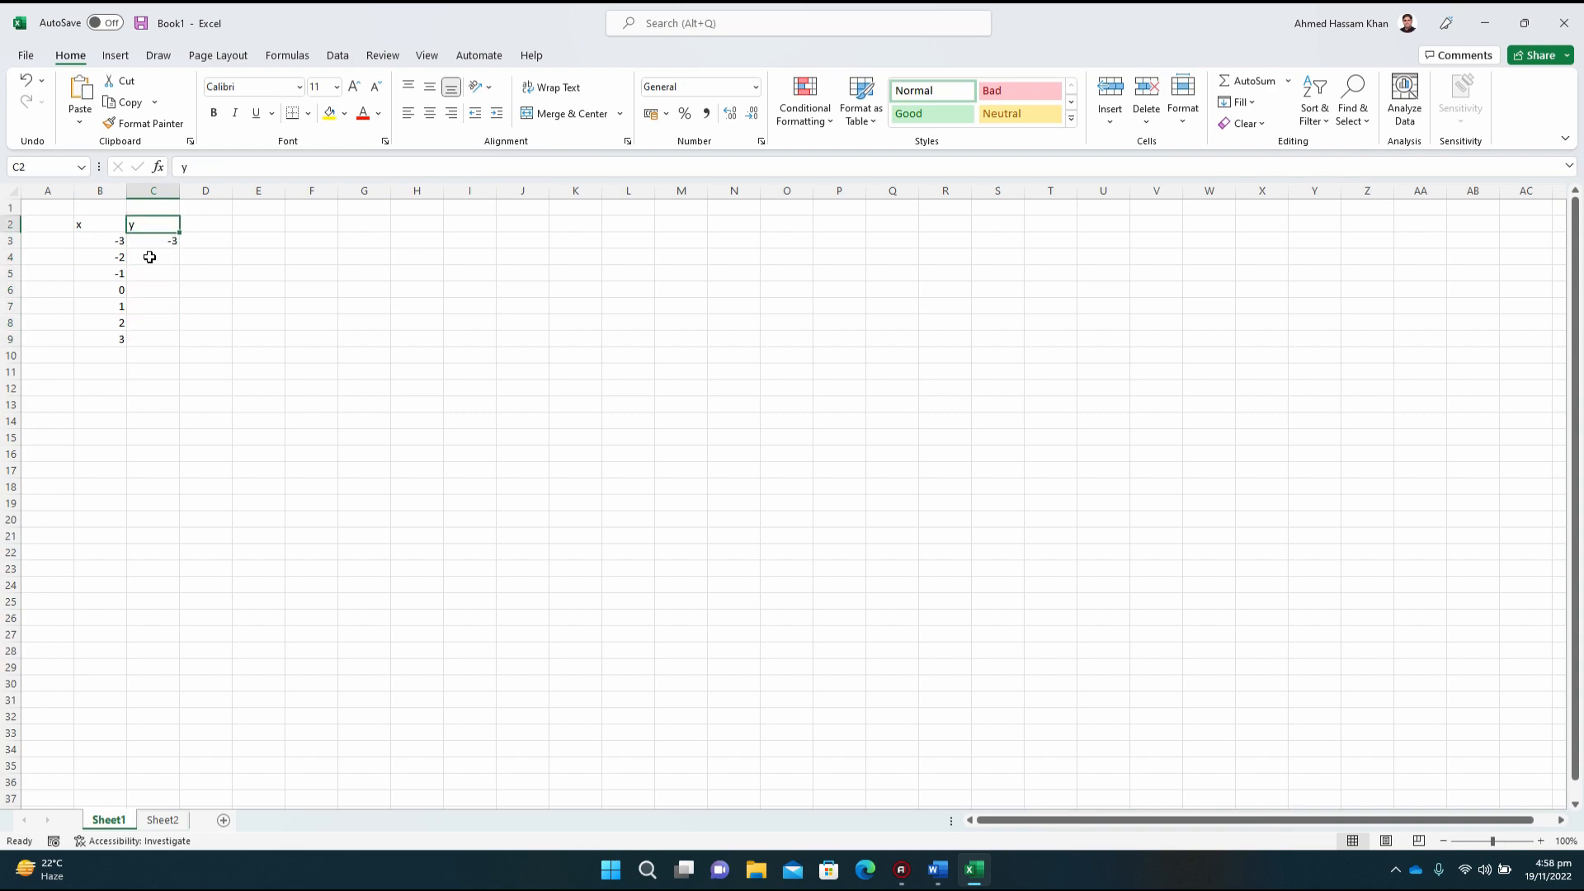
{"action": "key", "text": "Down"}
{"action": "key", "text": "Down"}
{"action": "key", "text": "Down"}
{"action": "key", "text": "Down"}
{"action": "key", "text": "Up"}
{"action": "key", "text": "Up"}
{"action": "key", "text": "Up"}
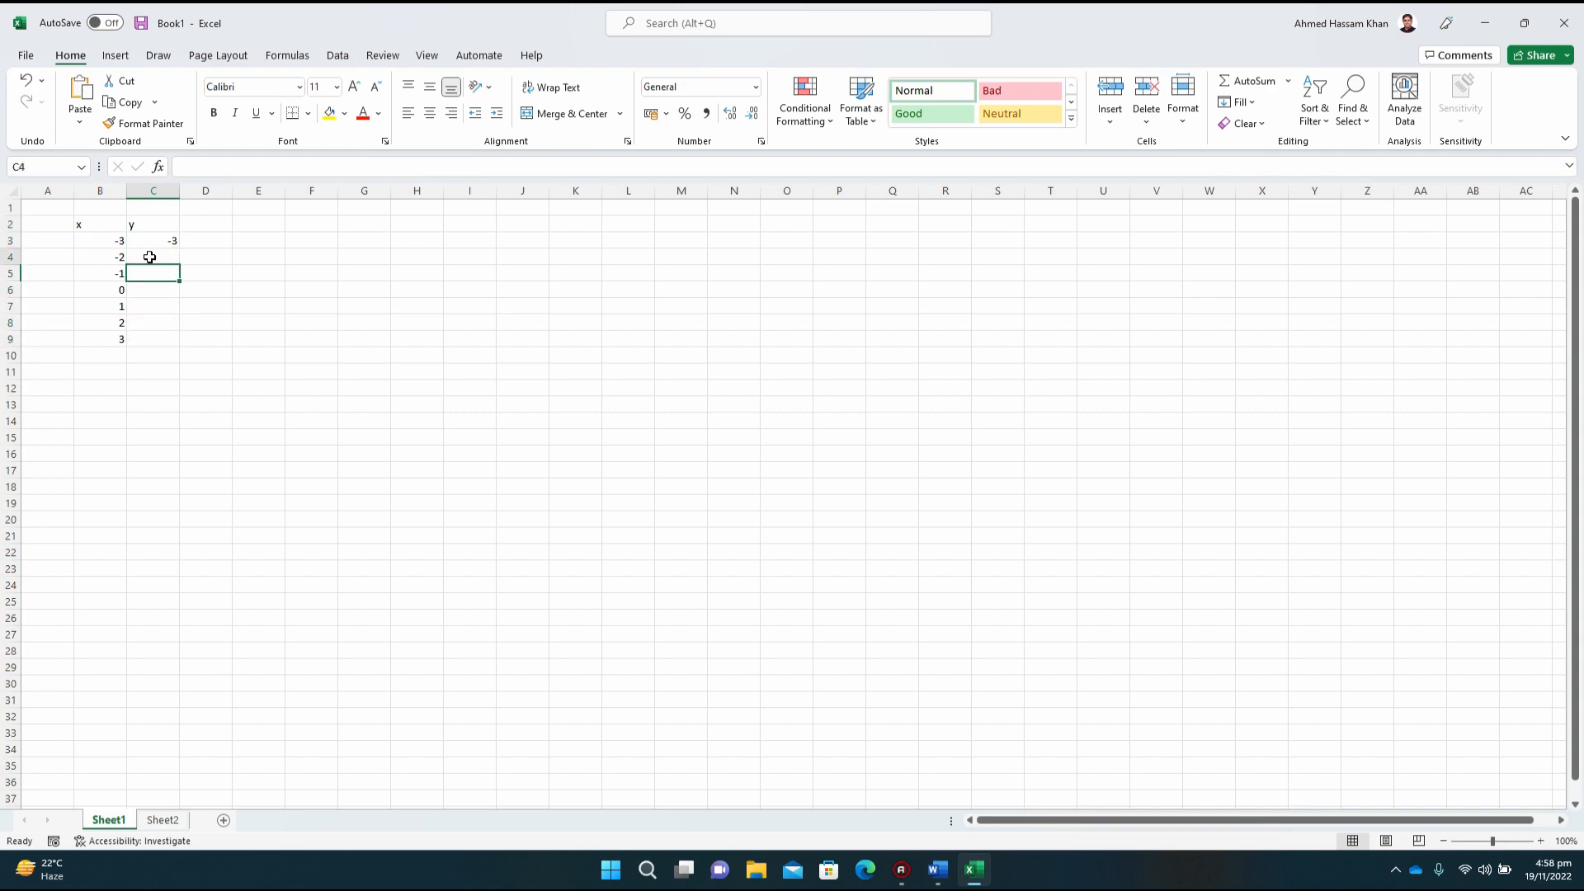
{"action": "key", "text": "Down"}
{"action": "type", "text": "="}
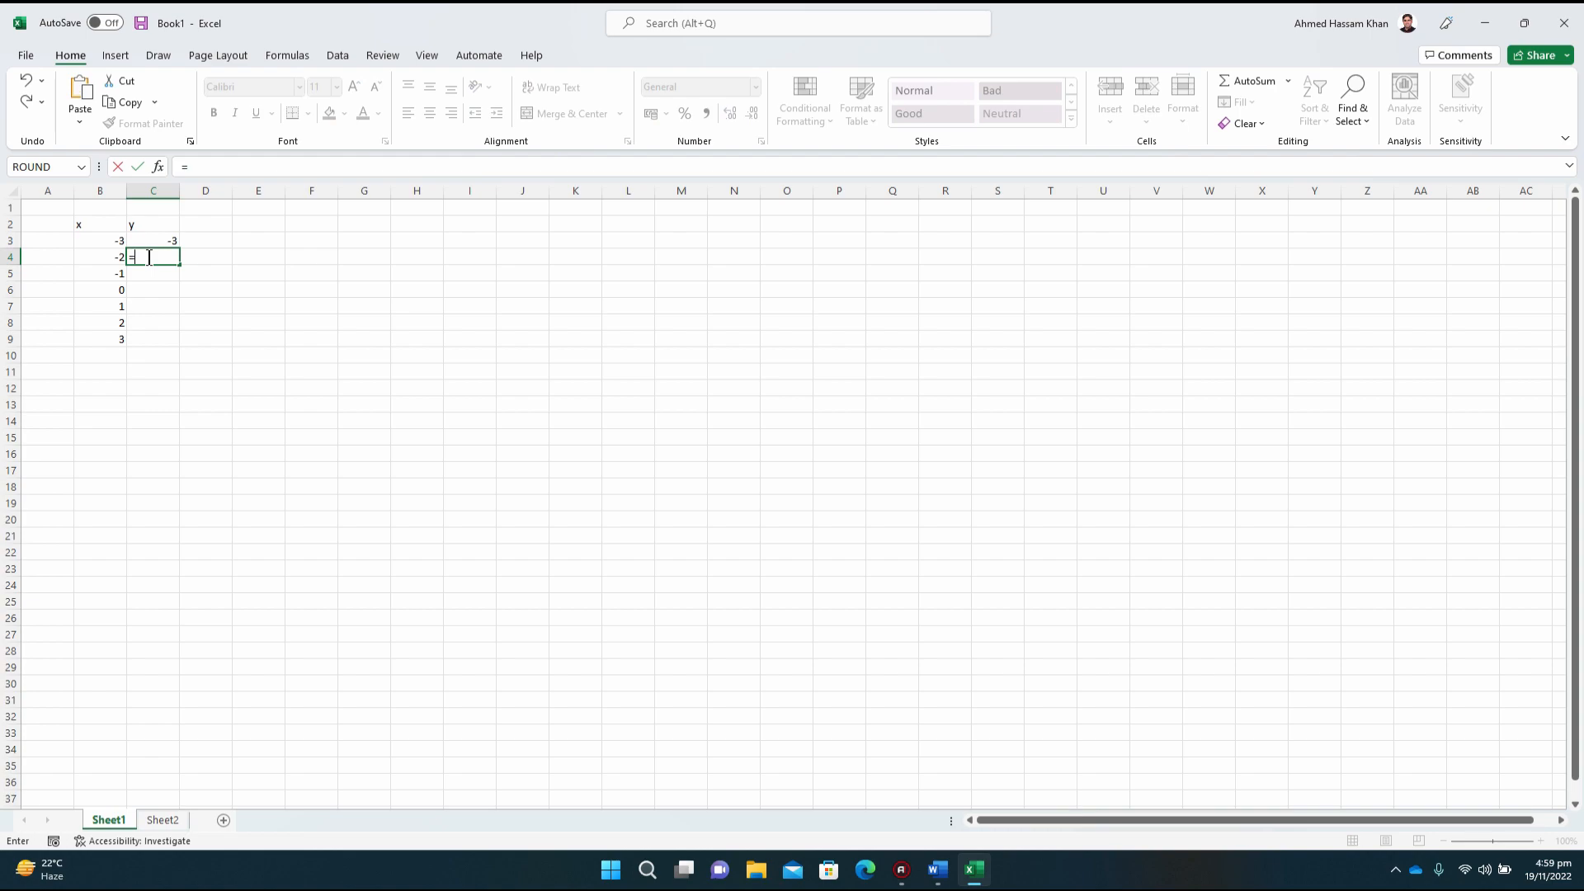
{"action": "key", "text": "Escape"}
Step: Fill the formula from cell C3 down to C9 to calculate y for every x value
{"action": "key", "text": "Up"}
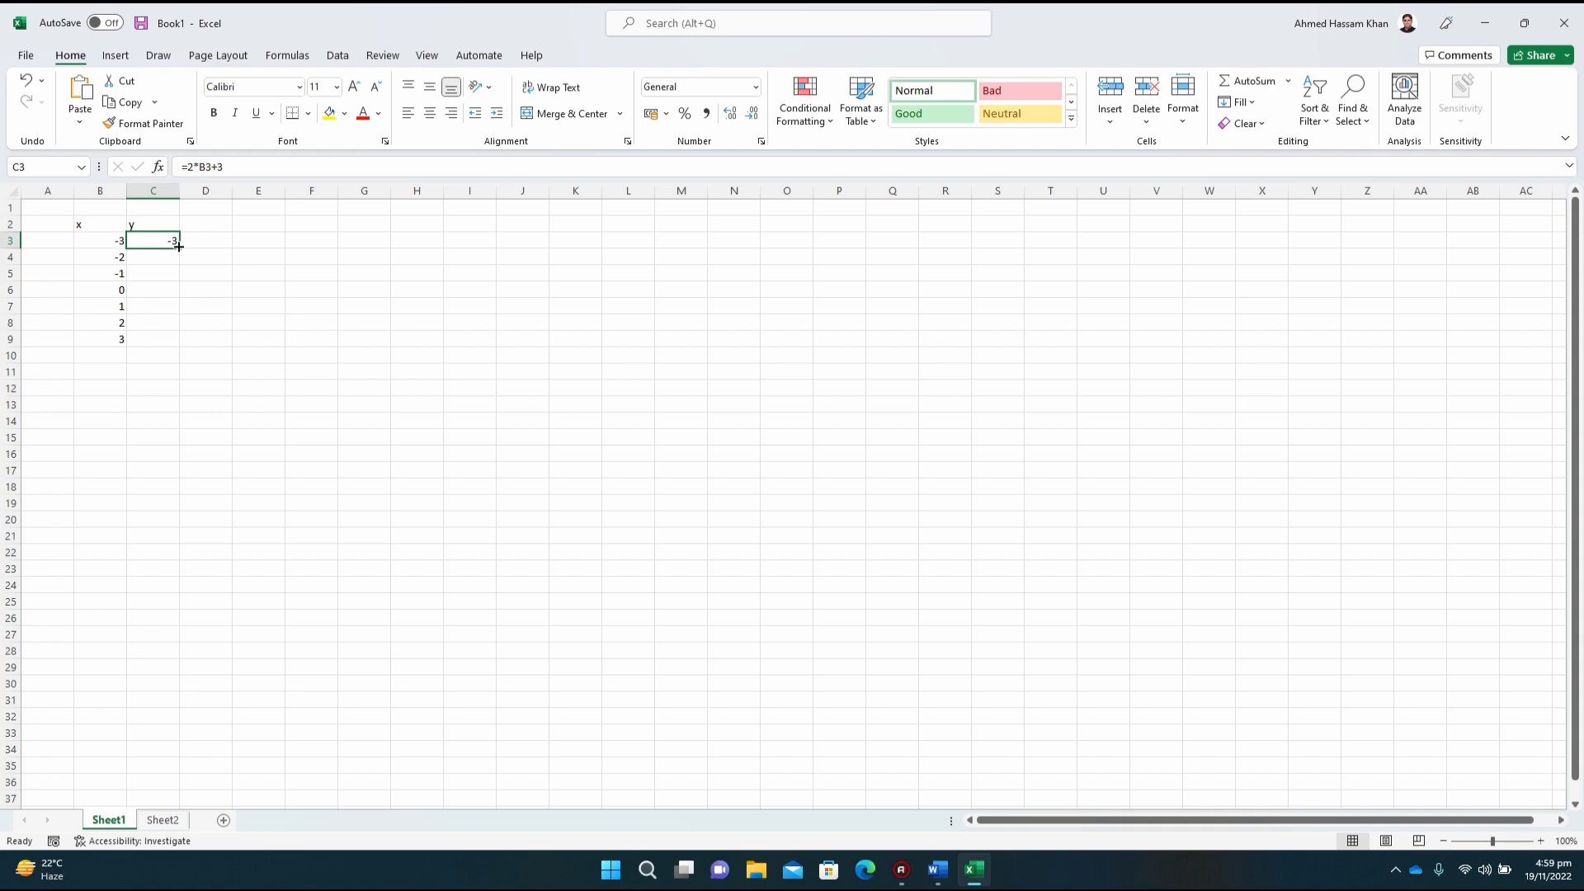
{"action": "left_click_drag", "start_coordinate": [178, 246], "coordinate": [180, 345]}
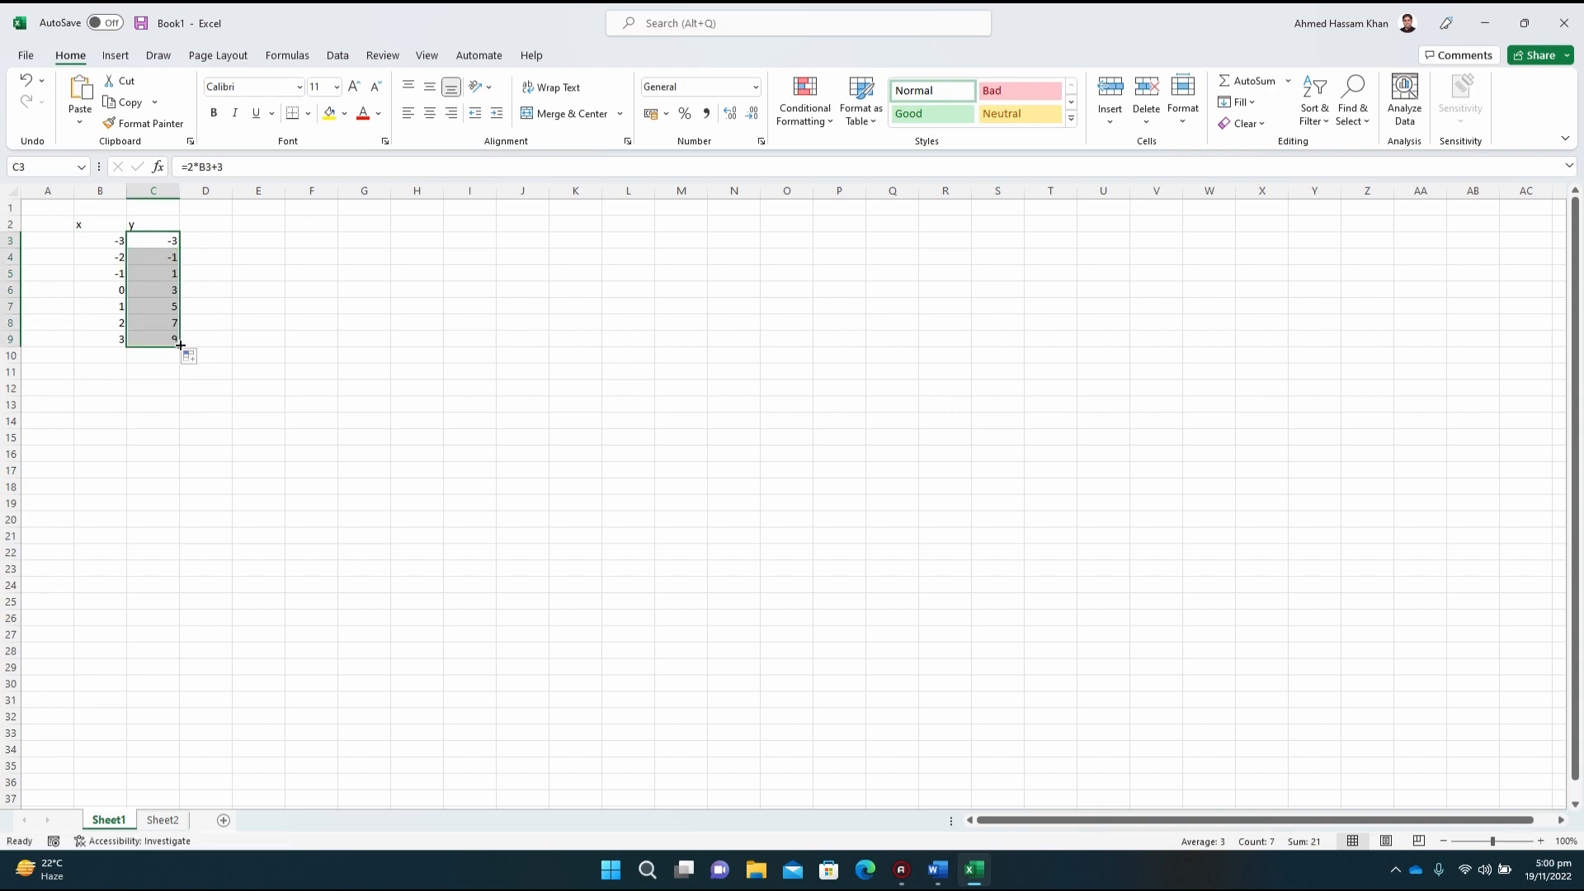
Step: Examine the filled formulas in column C cell by cell, opening the one in C7 to see which x cell it references
{"action": "left_click", "coordinate": [156, 257]}
{"action": "left_click", "coordinate": [158, 273]}
{"action": "left_click", "coordinate": [163, 290]}
{"action": "left_click", "coordinate": [163, 309]}
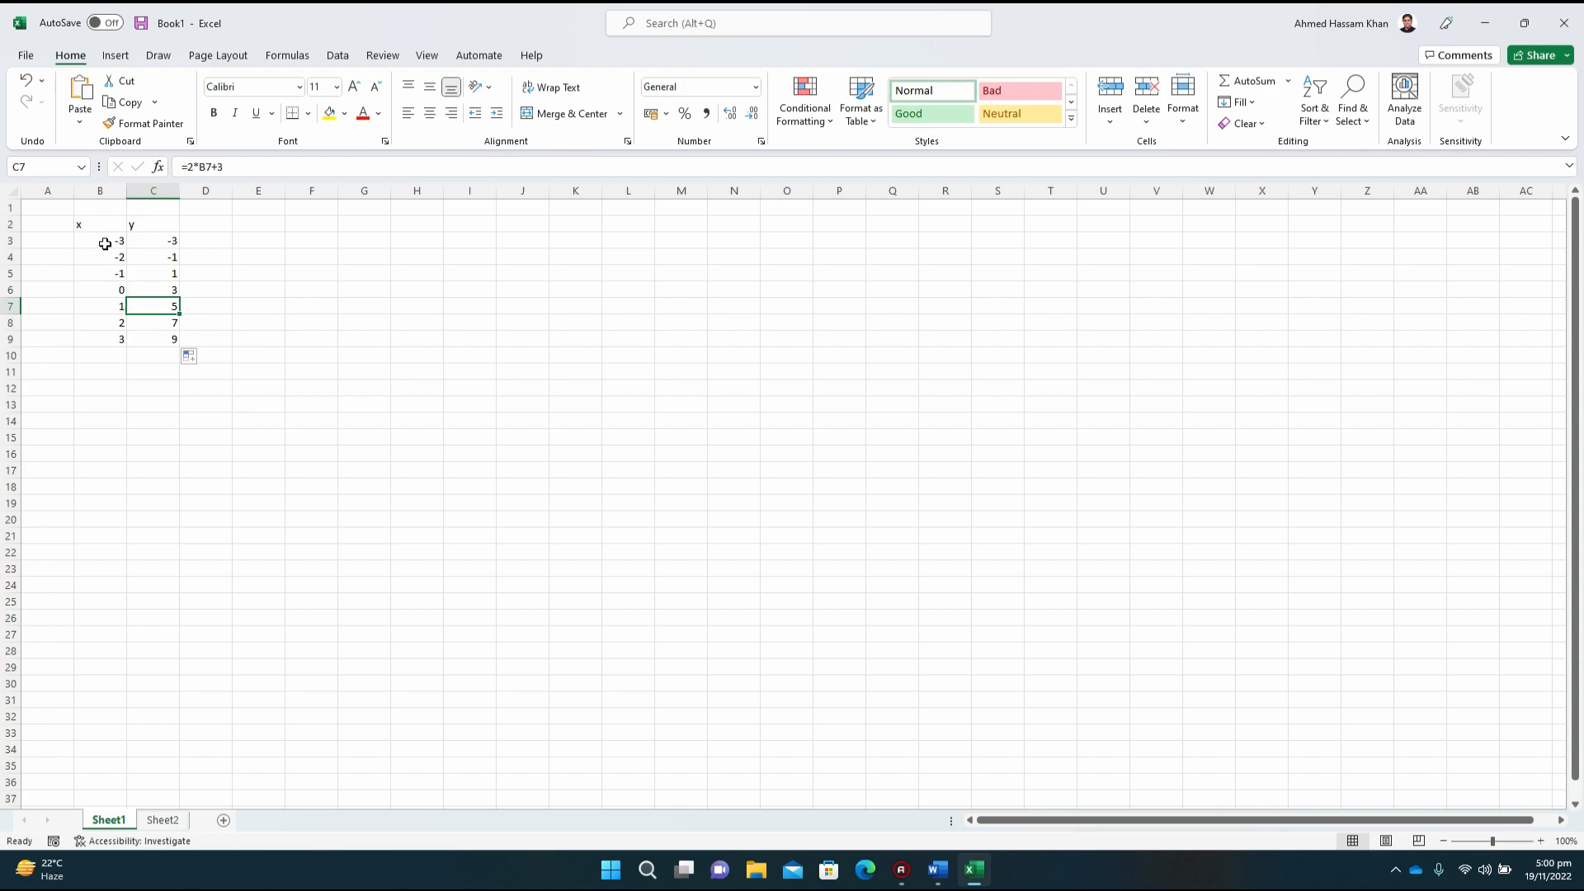
{"action": "double_click", "coordinate": [157, 306]}
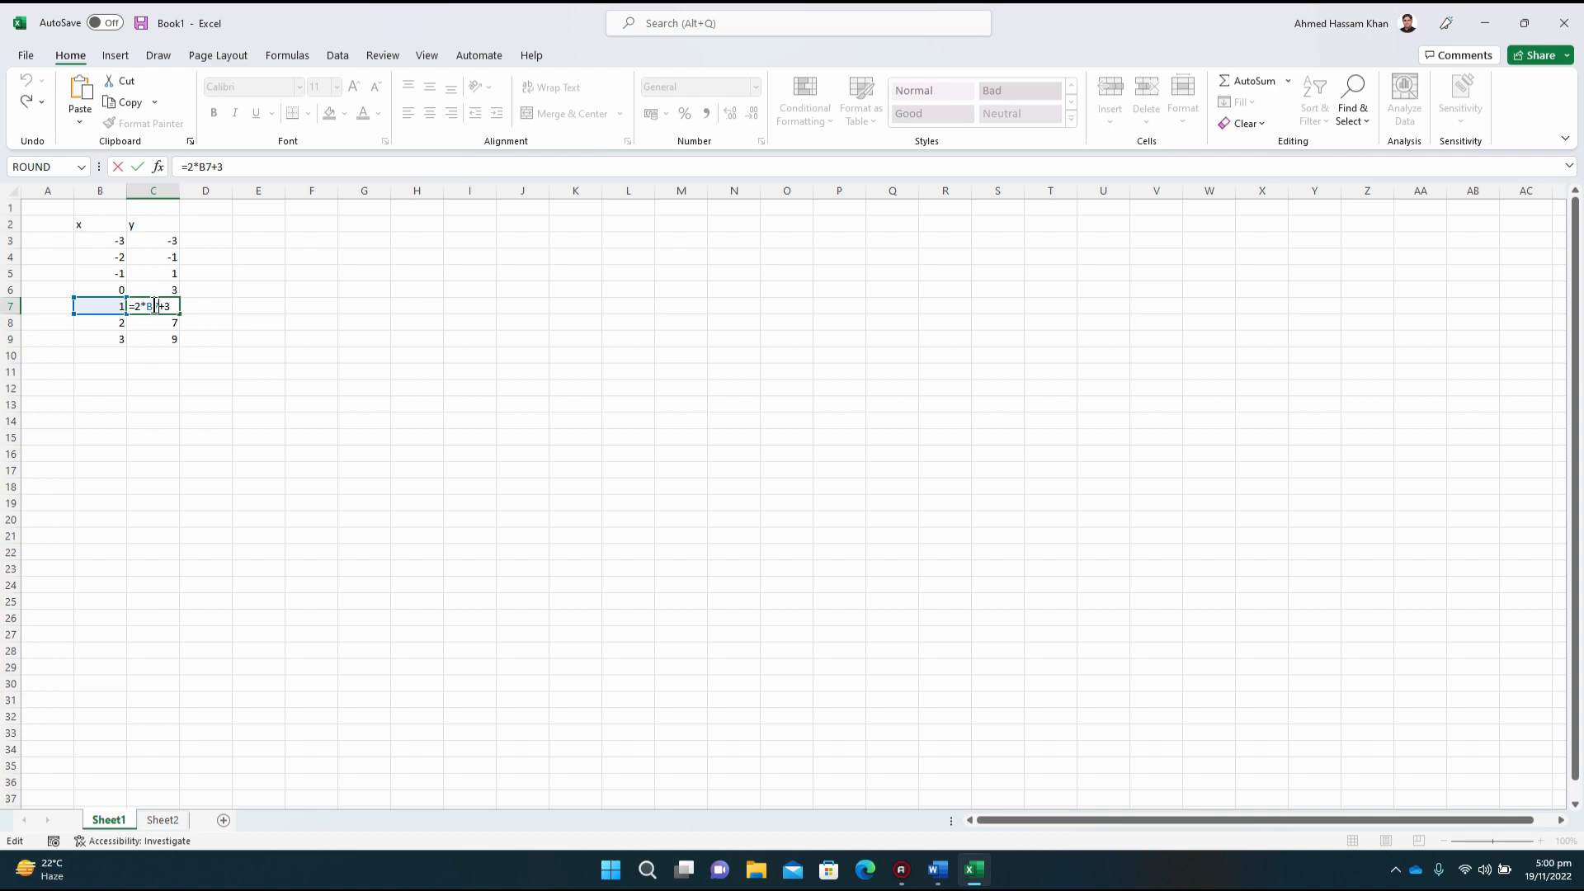
{"action": "key", "text": "Return"}
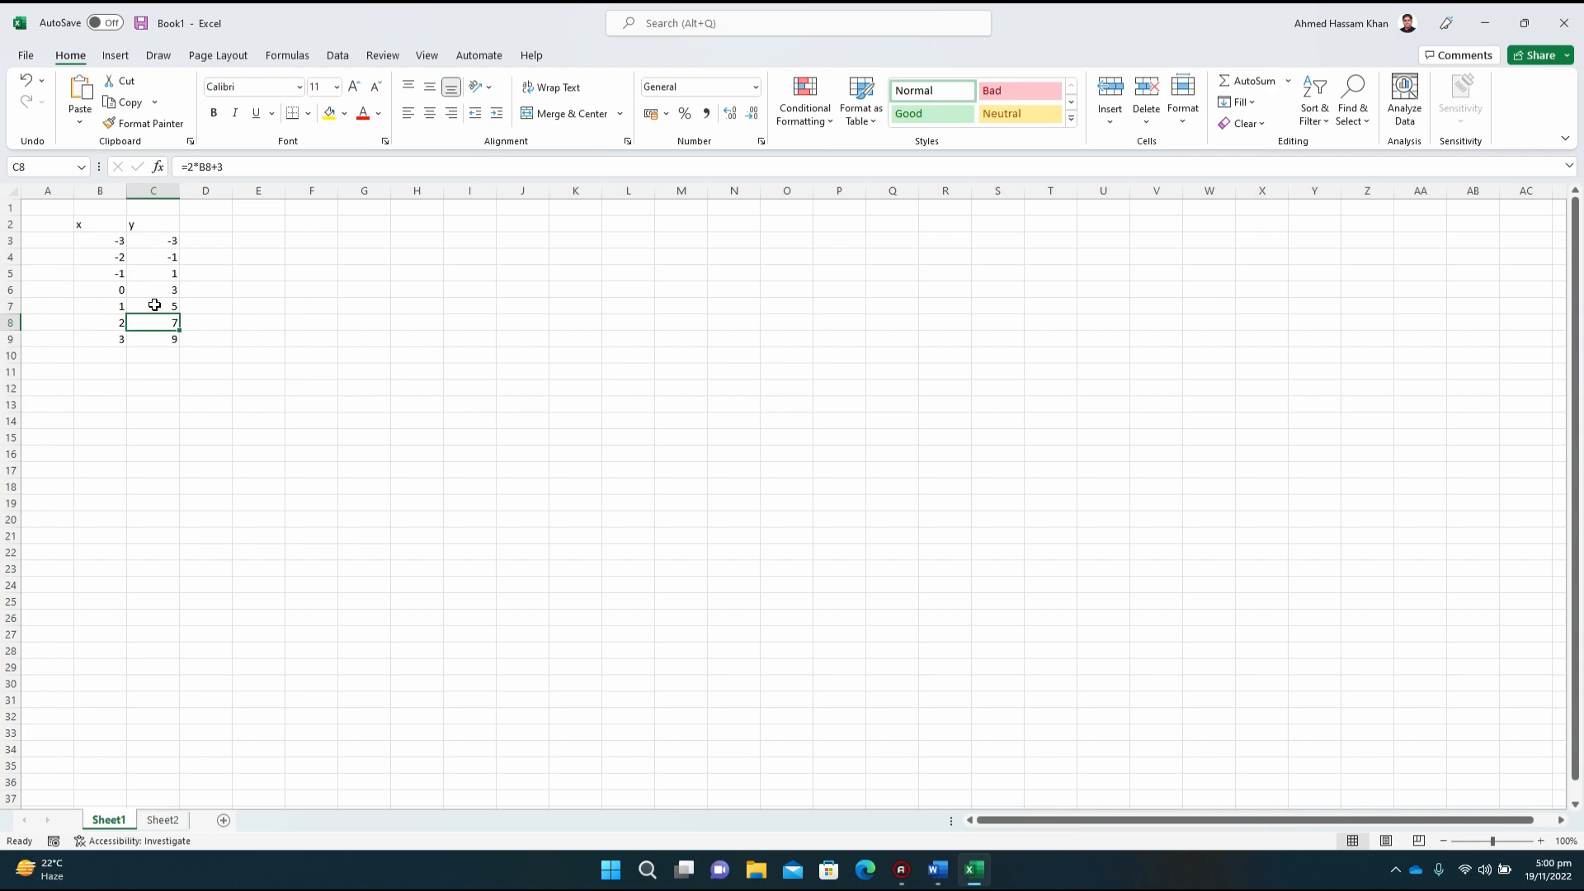
{"action": "key", "text": "Up"}
{"action": "key", "text": "Up"}
{"action": "key", "text": "Up"}
{"action": "key", "text": "Up"}
{"action": "key", "text": "Up"}
{"action": "key", "text": "Down"}
{"action": "key", "text": "Down"}
{"action": "key", "text": "Down"}
{"action": "key", "text": "Down"}
{"action": "key", "text": "Down"}
{"action": "key", "text": "Up"}
{"action": "key", "text": "Down"}
{"action": "key", "text": "Down"}
{"action": "key", "text": "Up"}
{"action": "key", "text": "Up"}
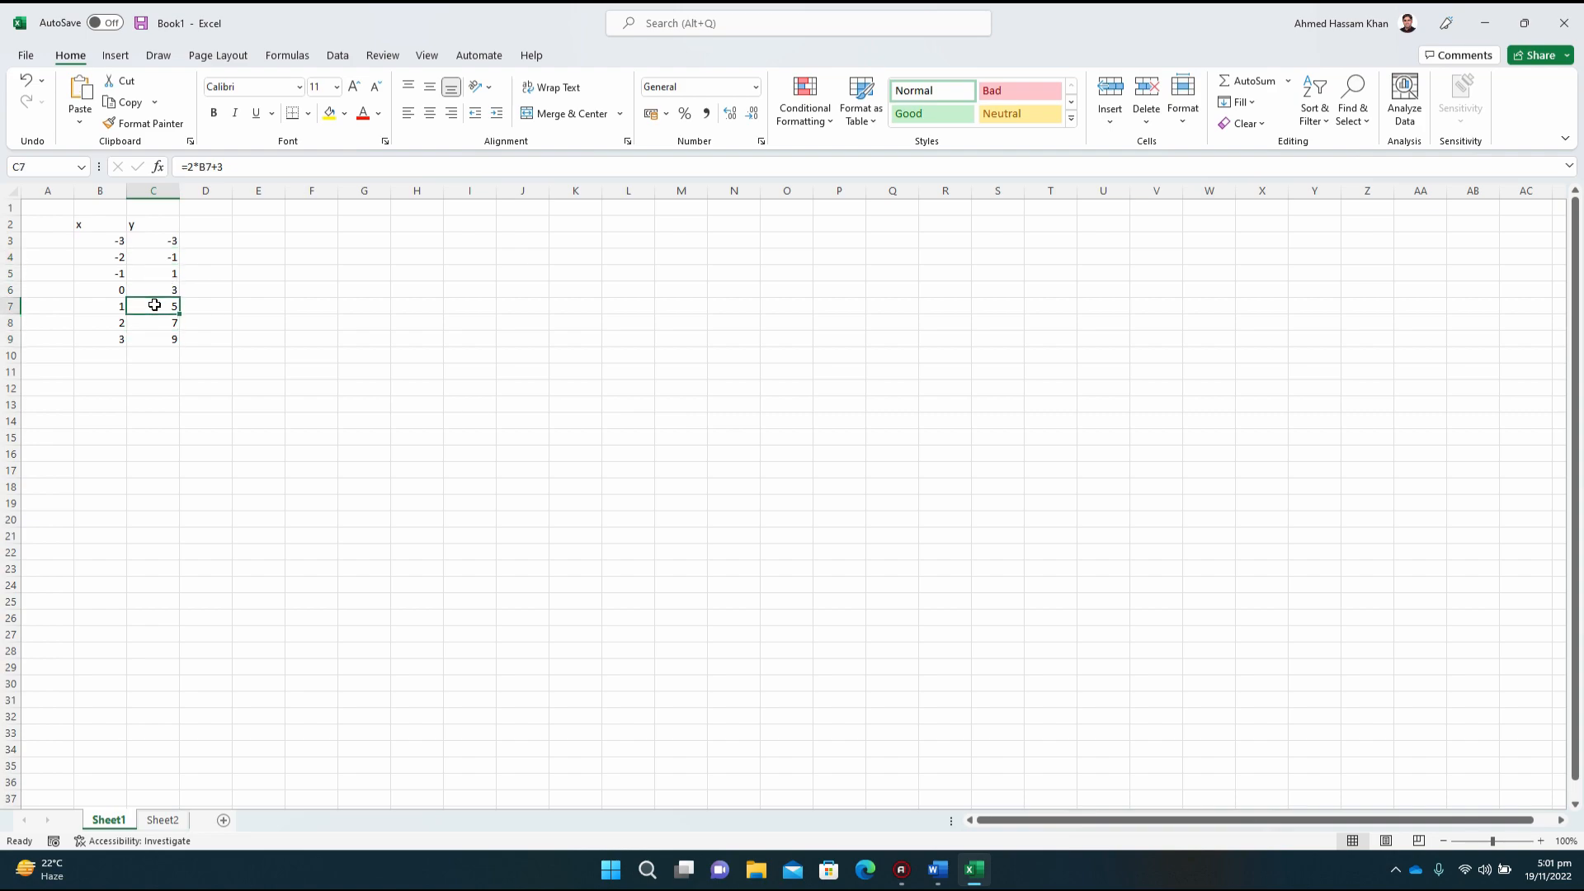
{"action": "key", "text": "Up"}
{"action": "key", "text": "Up"}
{"action": "key", "text": "Up"}
{"action": "key", "text": "Up"}
{"action": "key", "text": "Up"}
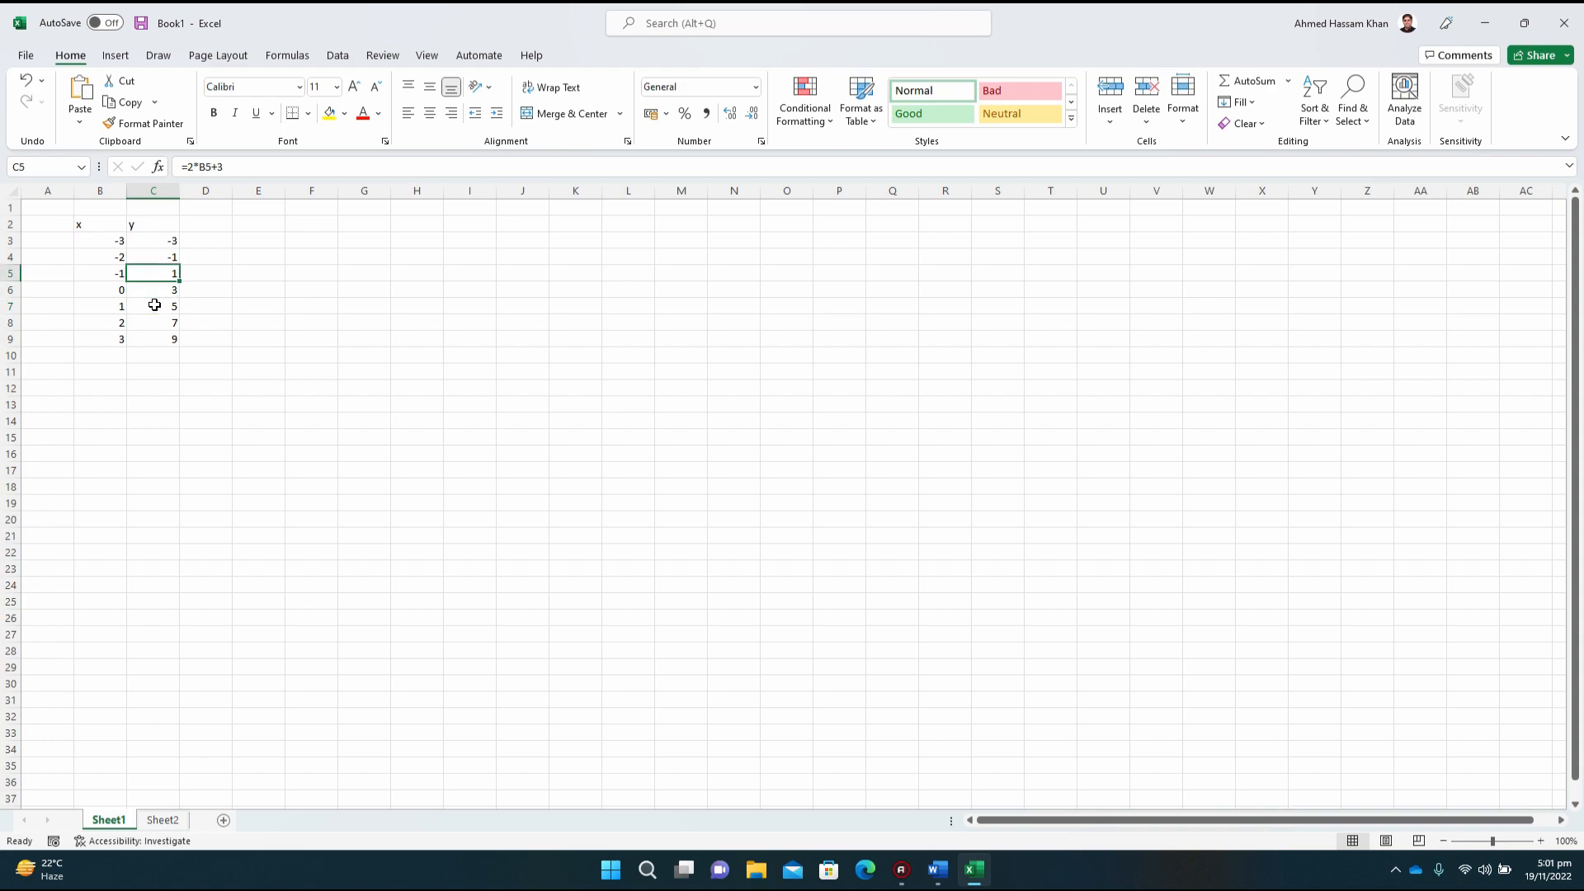
{"action": "key", "text": "Left"}
{"action": "key", "text": "Right"}
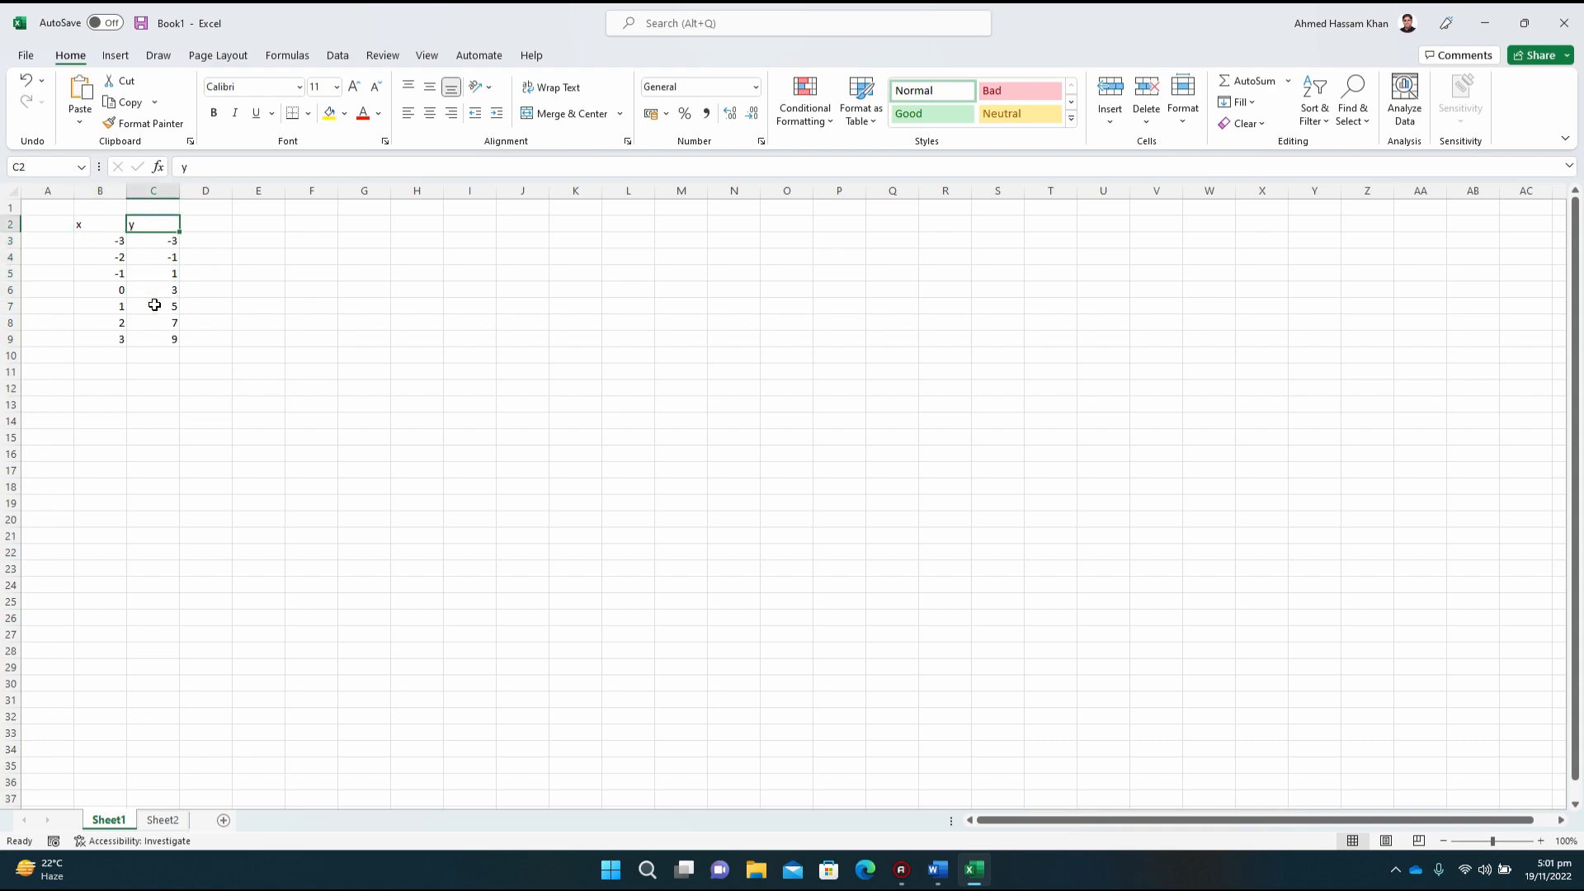
{"action": "key", "text": "Down"}
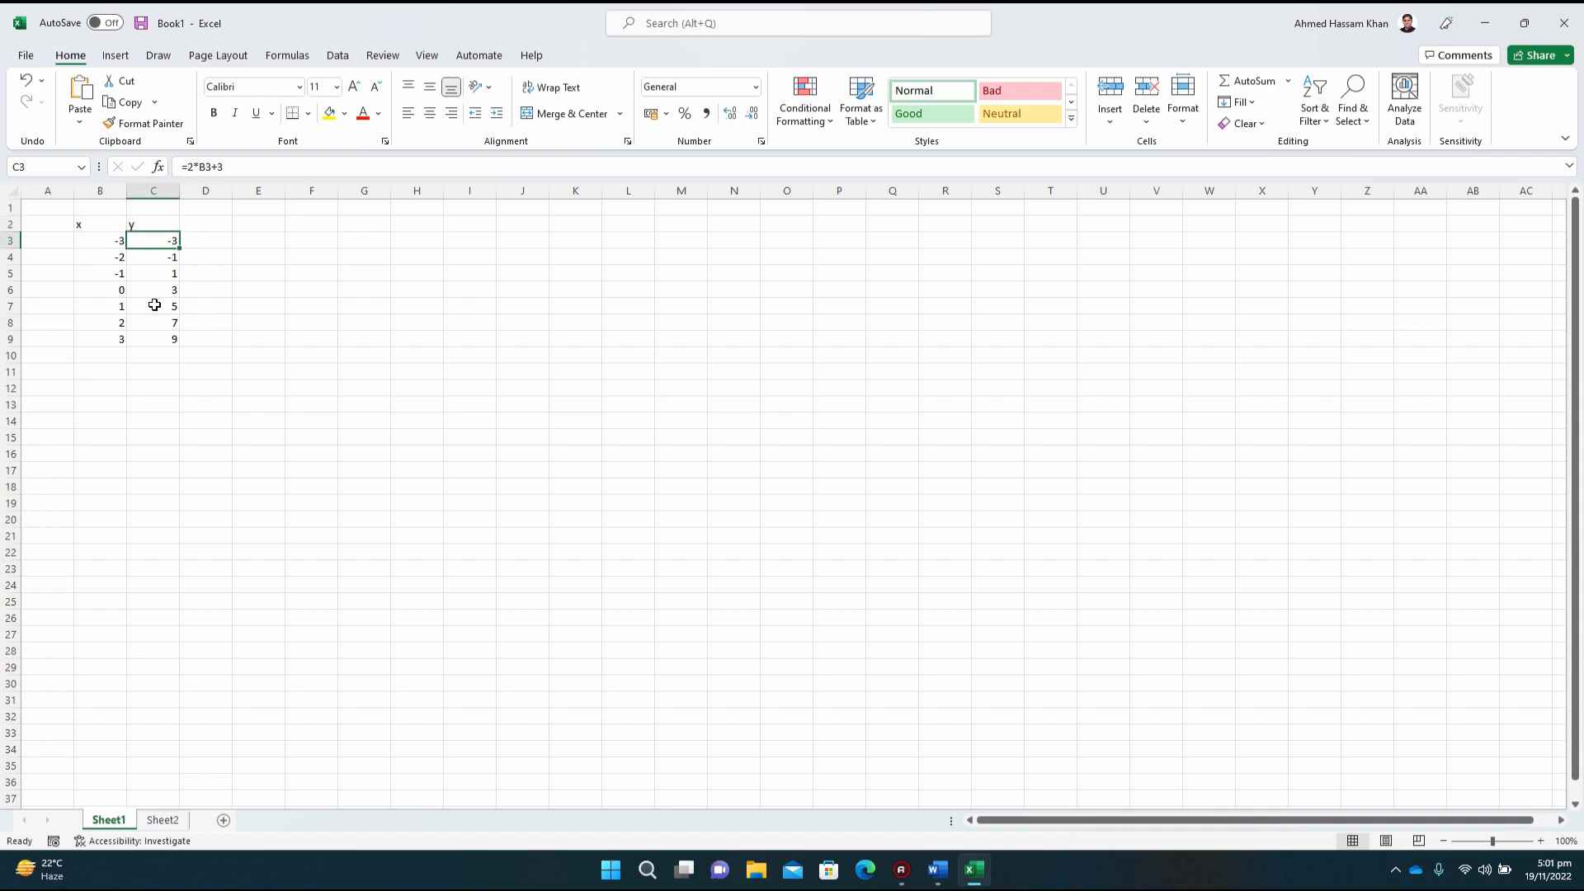
Step: Centre the contents of the x and y table in cells B2 to C9 horizontally
{"action": "left_click", "coordinate": [91, 225]}
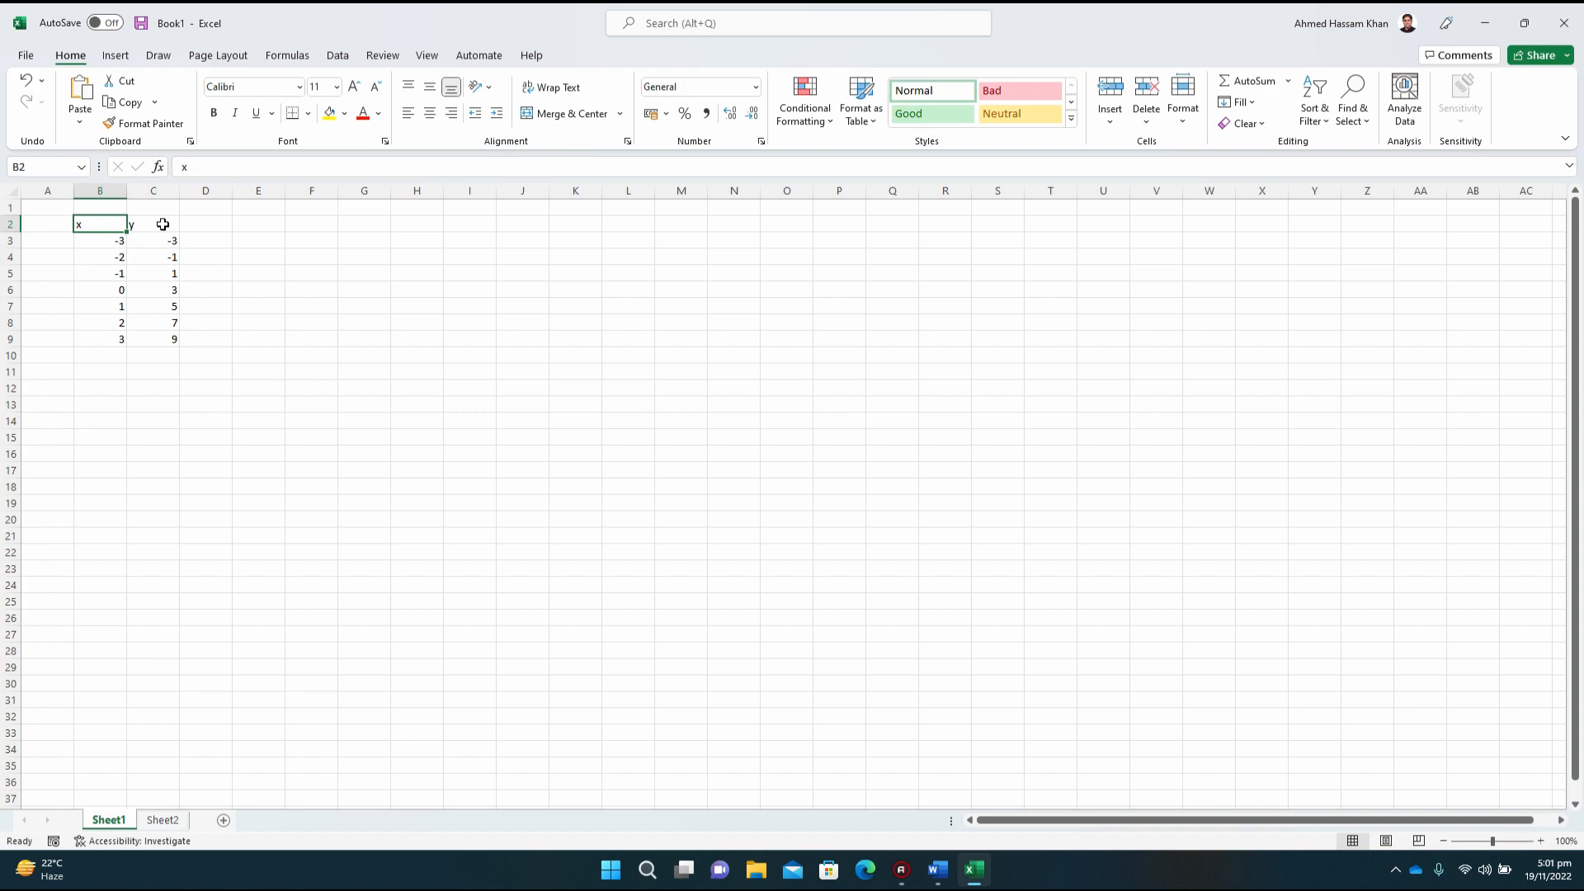
{"action": "key", "text": "shift+Right"}
{"action": "key", "text": "shift+Down"}
{"action": "key", "text": "shift+Down"}
{"action": "key", "text": "shift+Down"}
{"action": "key", "text": "shift+Down"}
{"action": "key", "text": "shift+Down"}
{"action": "key", "text": "shift+Down"}
{"action": "key", "text": "shift+Down"}
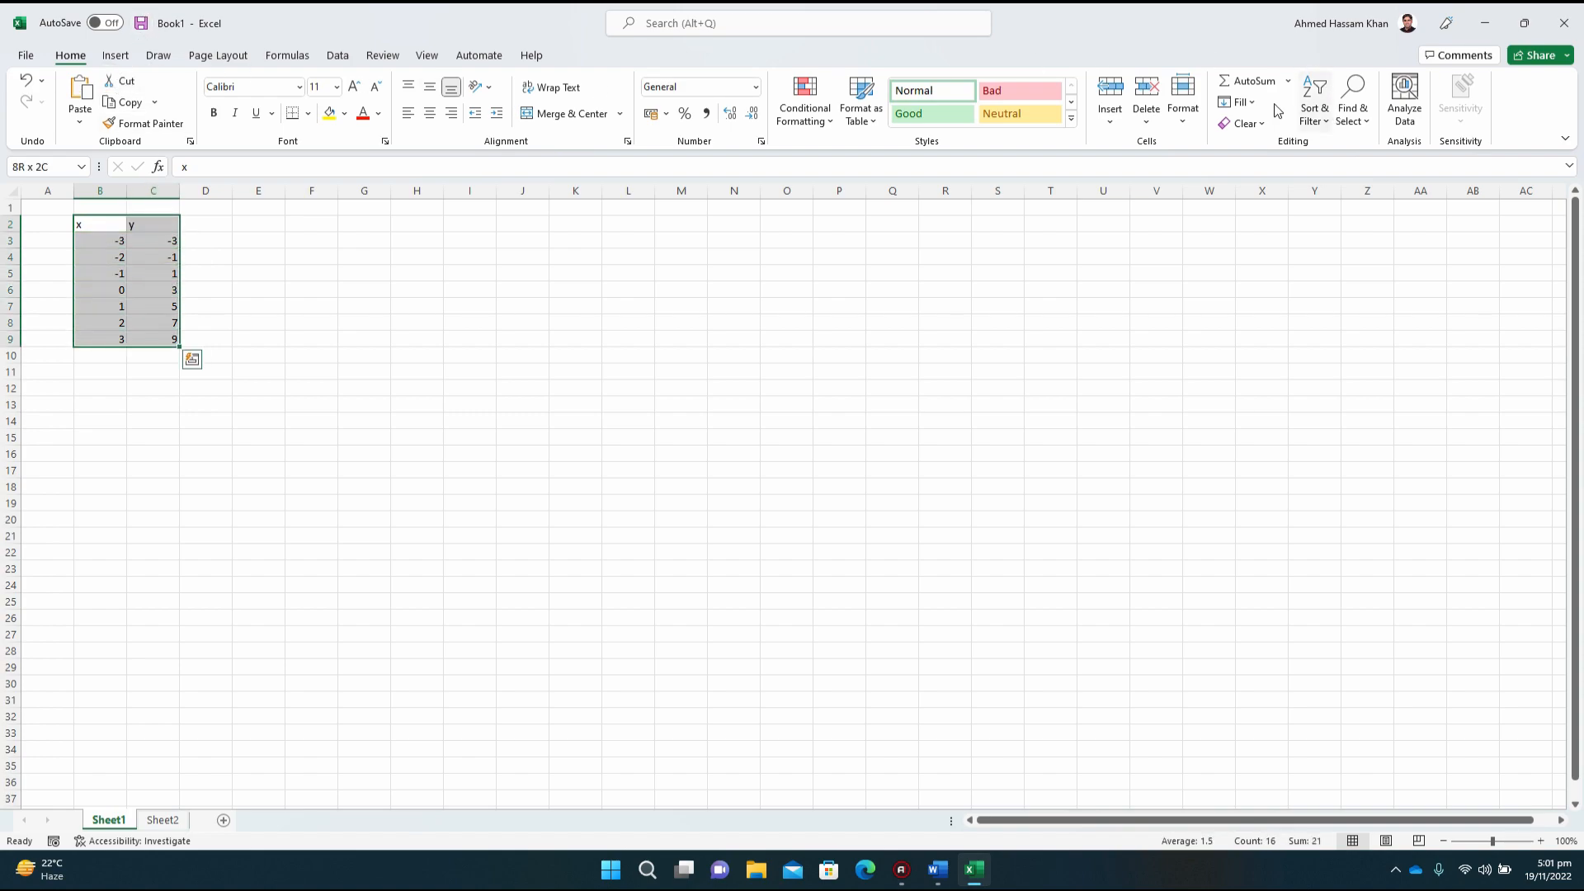
{"action": "left_click", "coordinate": [115, 55]}
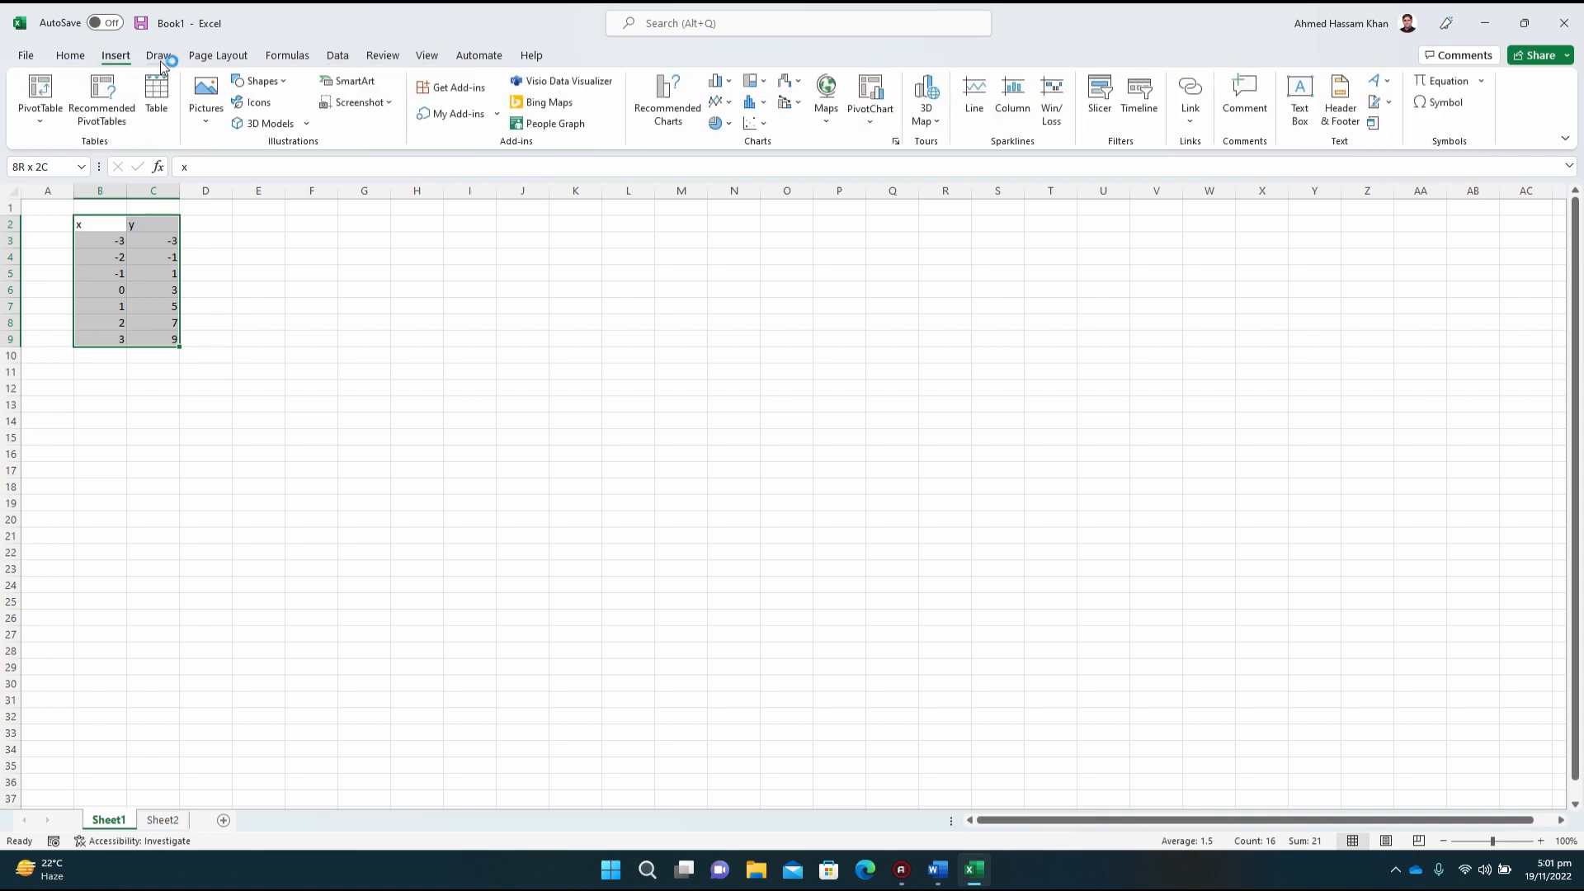
{"action": "left_click", "coordinate": [67, 57]}
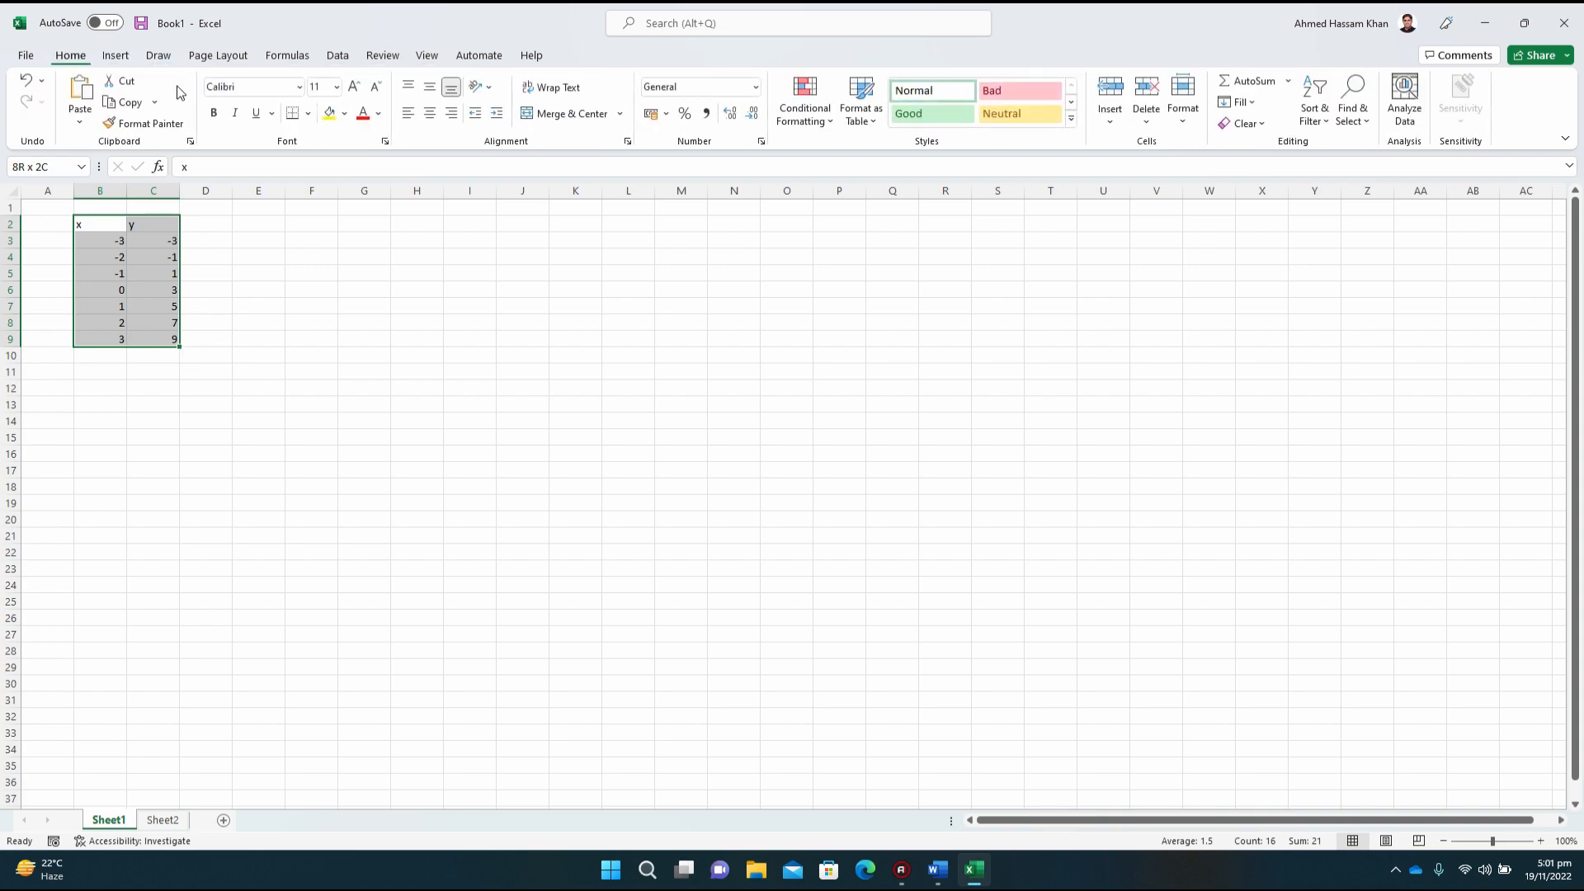
{"action": "left_click", "coordinate": [430, 116]}
{"action": "left_click", "coordinate": [214, 113]}
{"action": "left_click", "coordinate": [215, 114]}
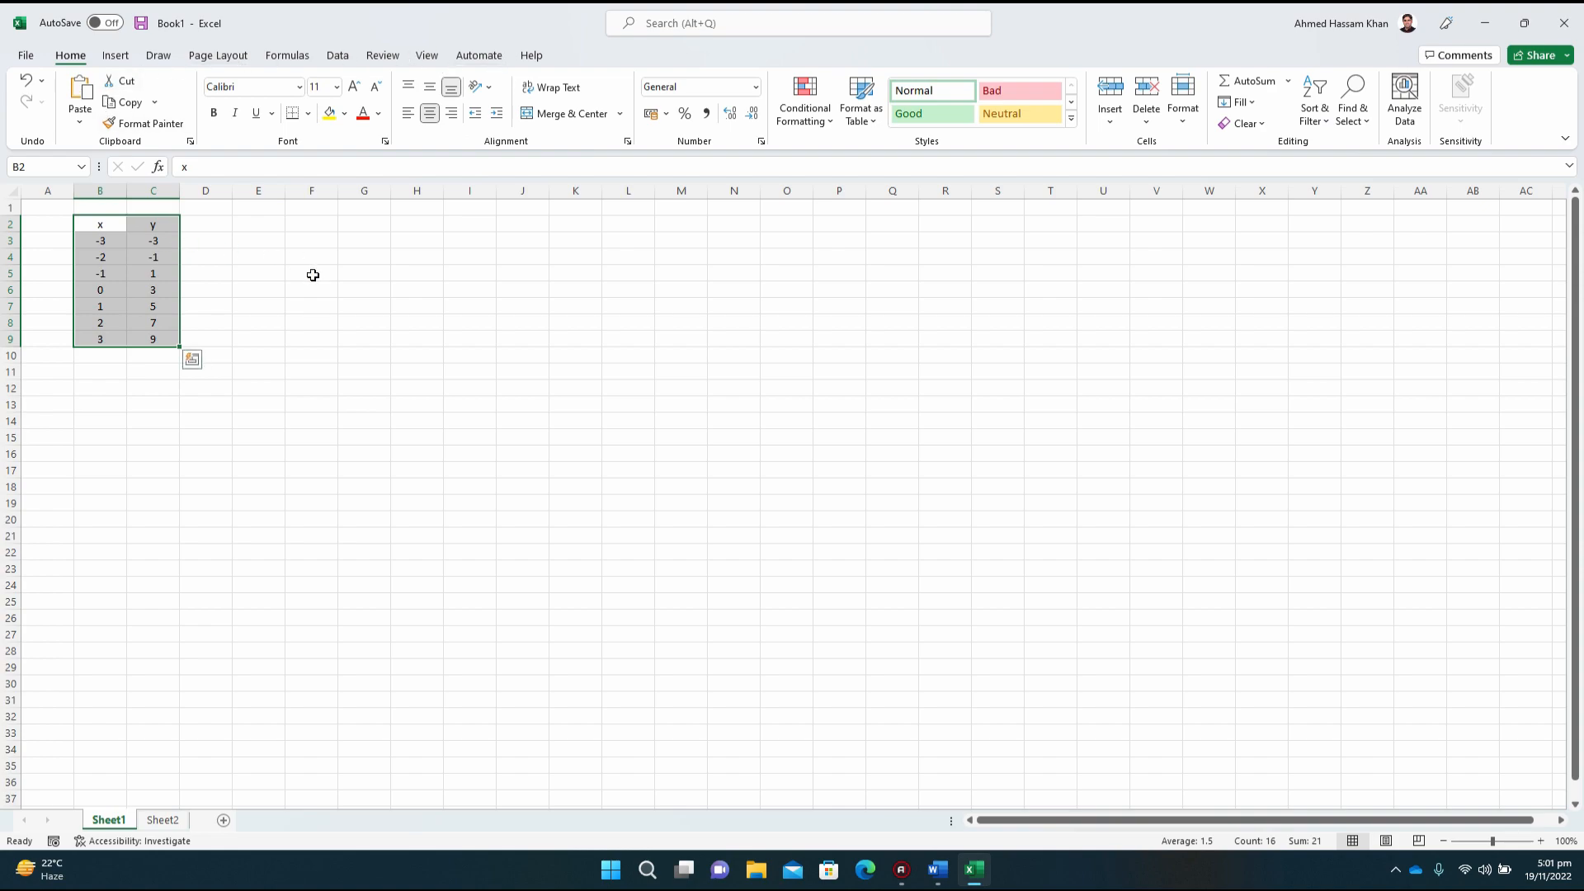
{"action": "left_click_drag", "start_coordinate": [202, 295], "coordinate": [245, 319]}
{"action": "left_click", "coordinate": [245, 319]}
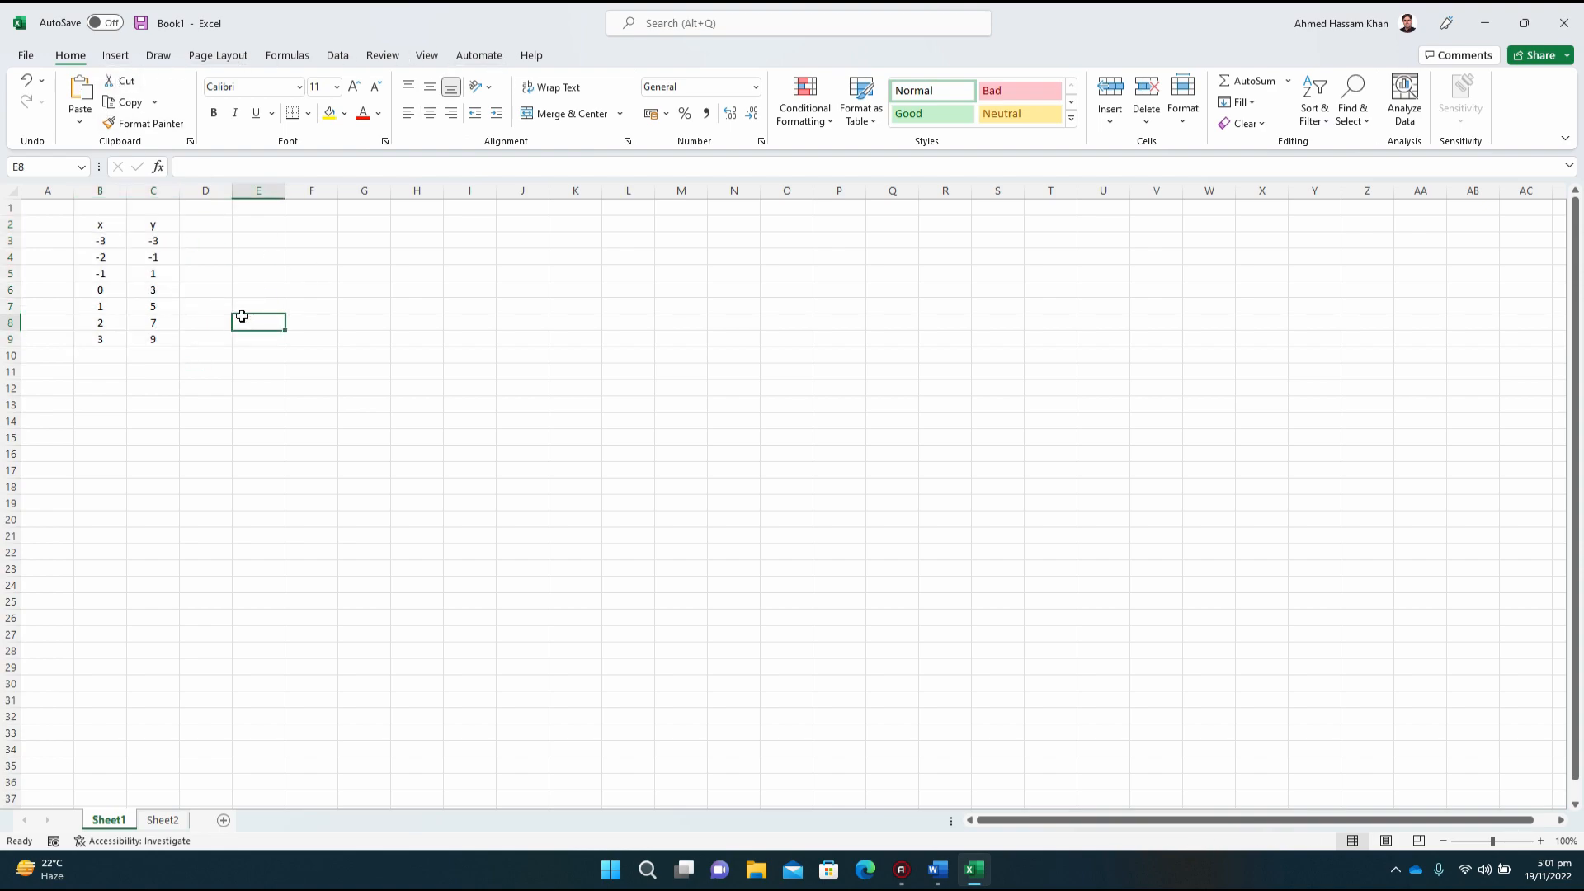
Step: Make the x and y headings in cells B2 and C2 bold
{"action": "left_click", "coordinate": [141, 271]}
{"action": "left_click", "coordinate": [103, 223]}
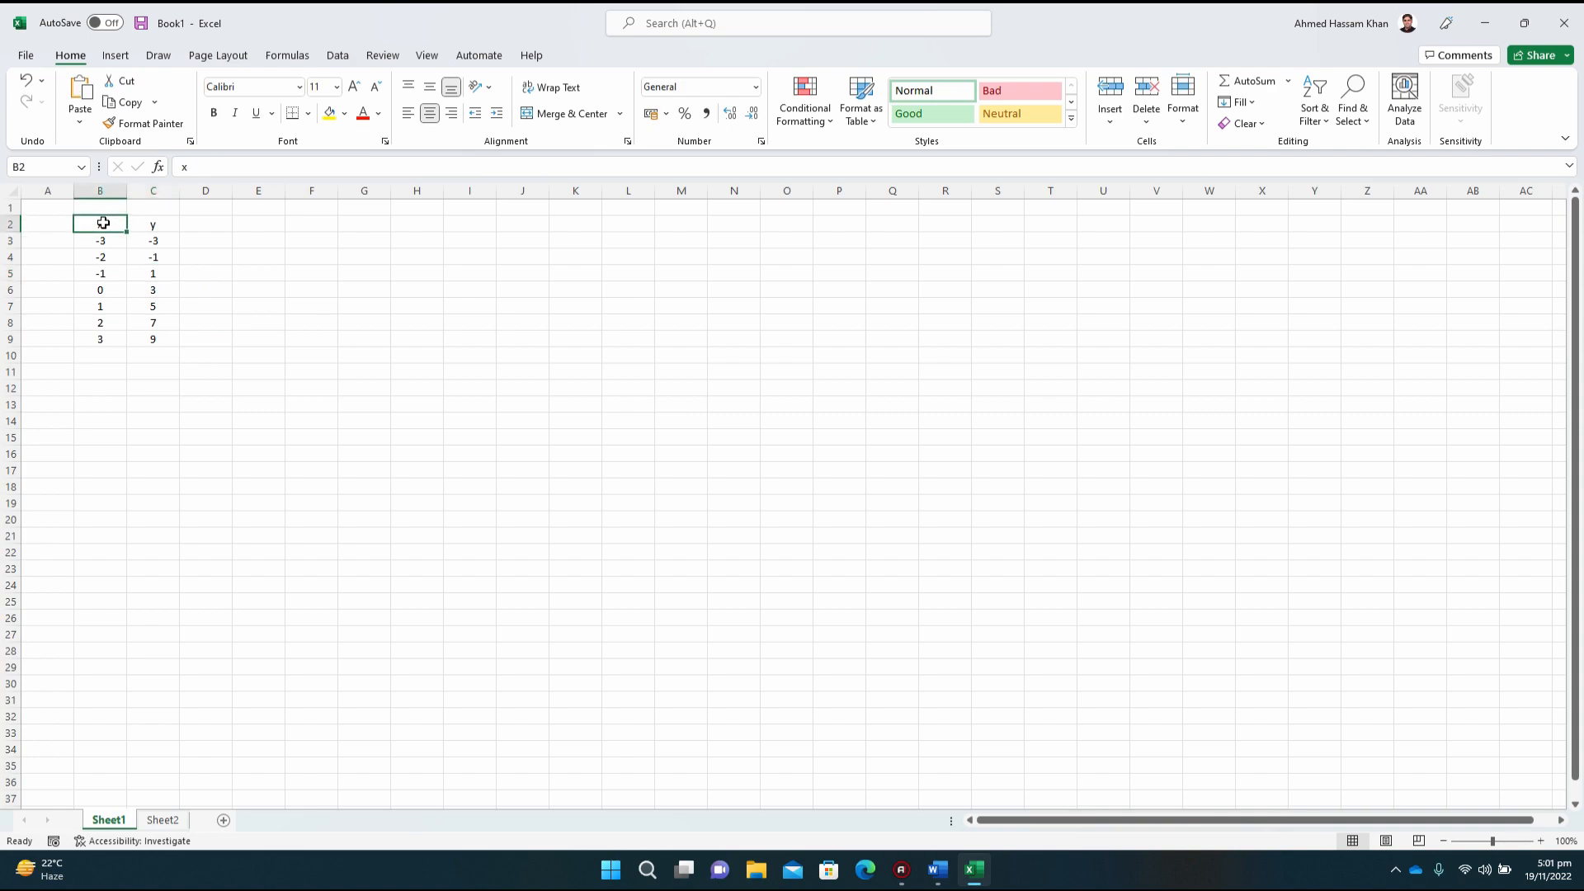
{"action": "key", "text": "shift+Right"}
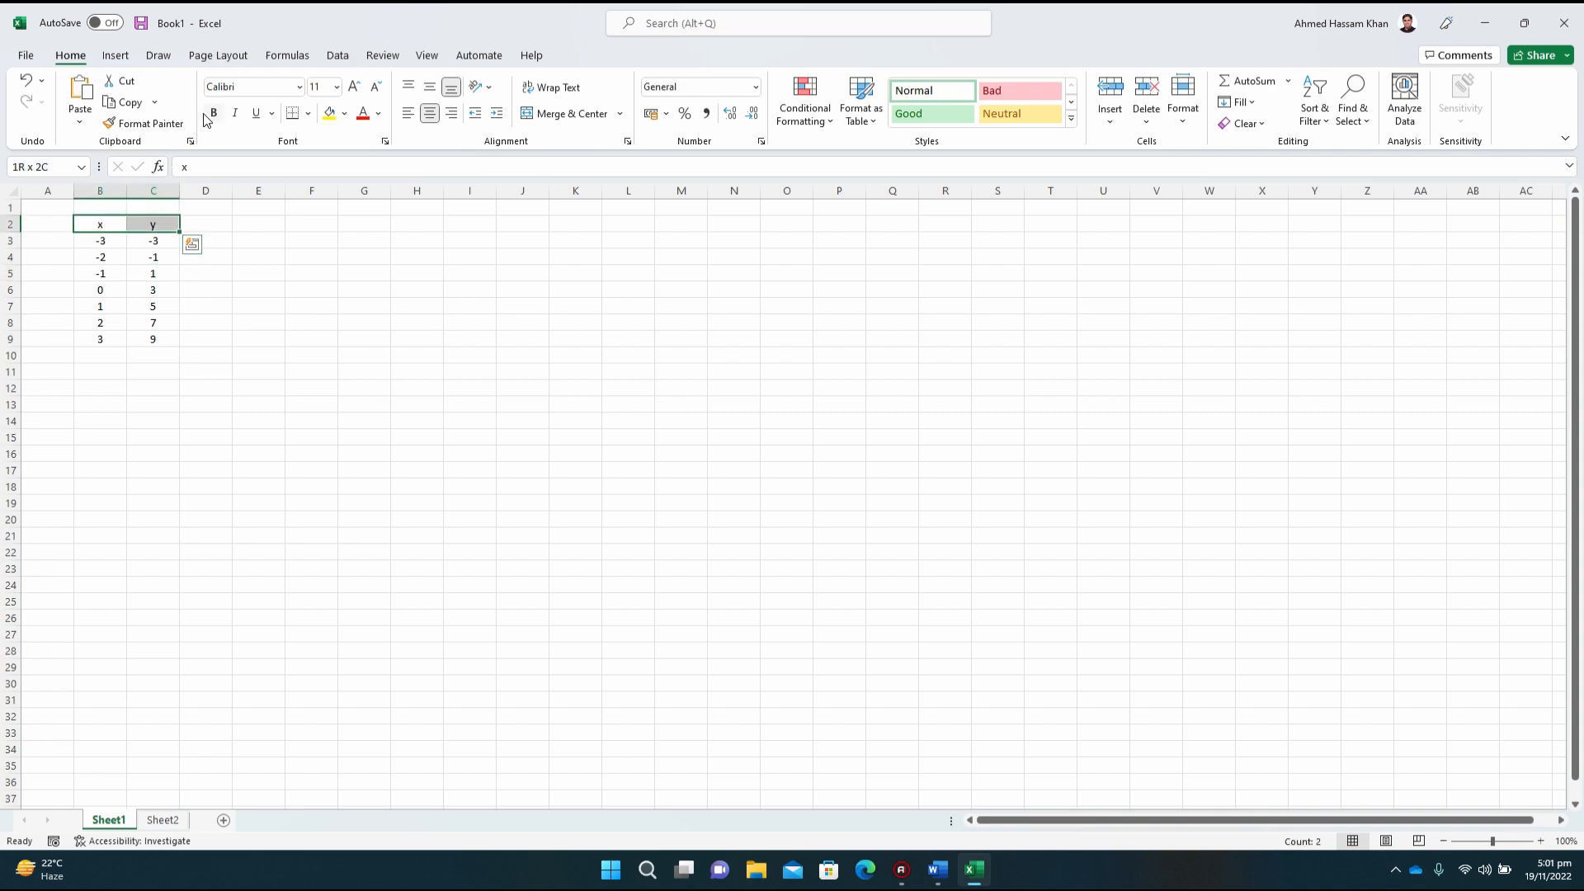
Step: Apply All Borders to the whole x and y table in cells B2 to C9
{"action": "left_click", "coordinate": [84, 221]}
{"action": "left_click_drag", "start_coordinate": [84, 221], "coordinate": [147, 327]}
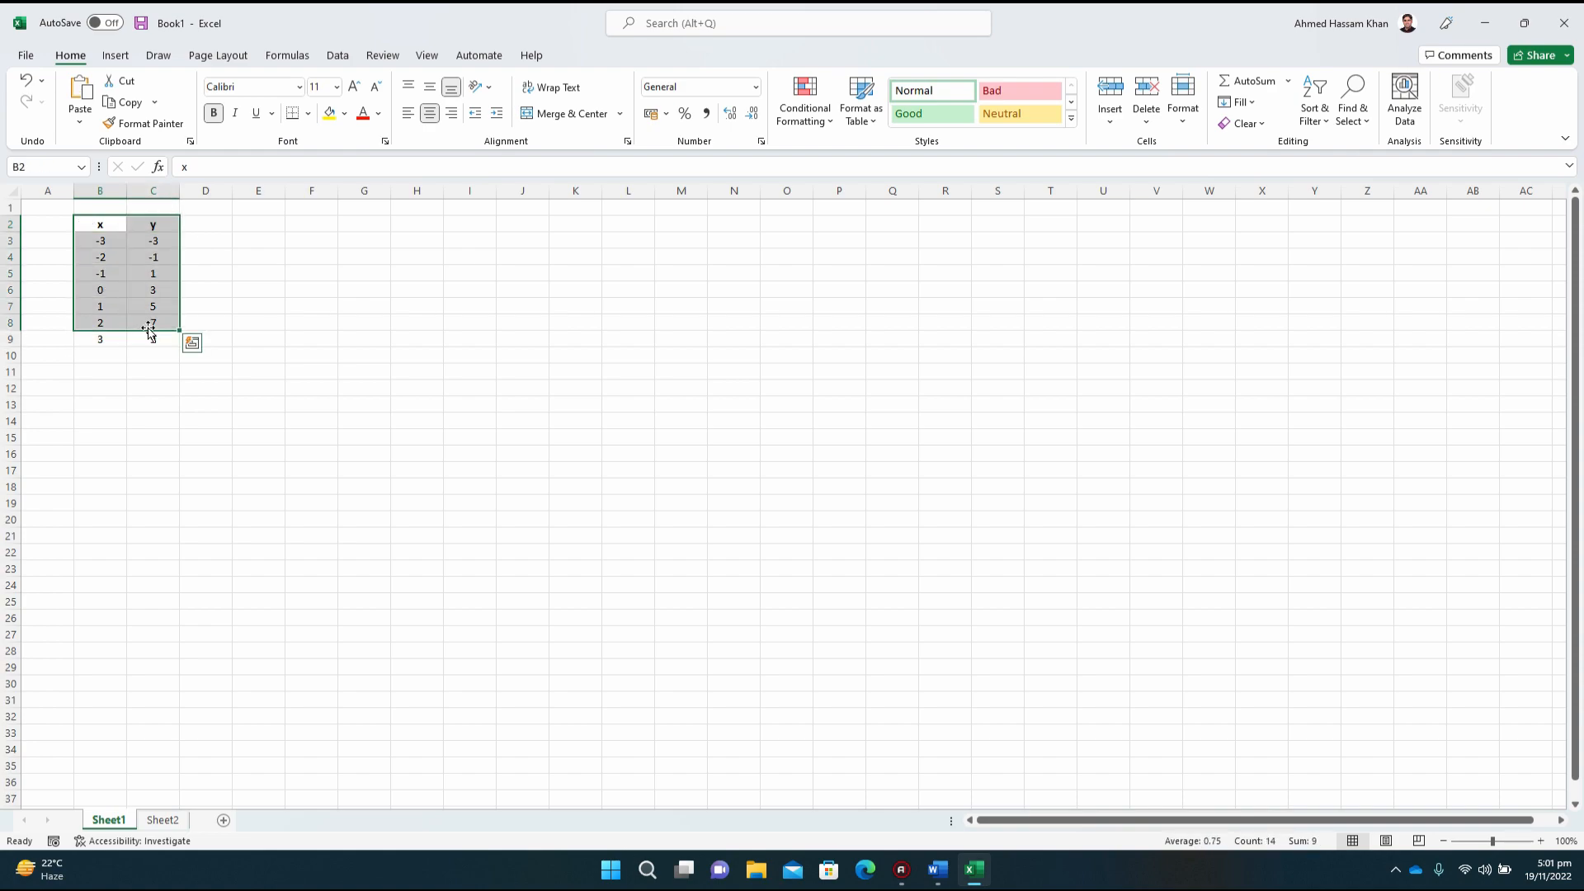
{"action": "key", "text": "shift+Right"}
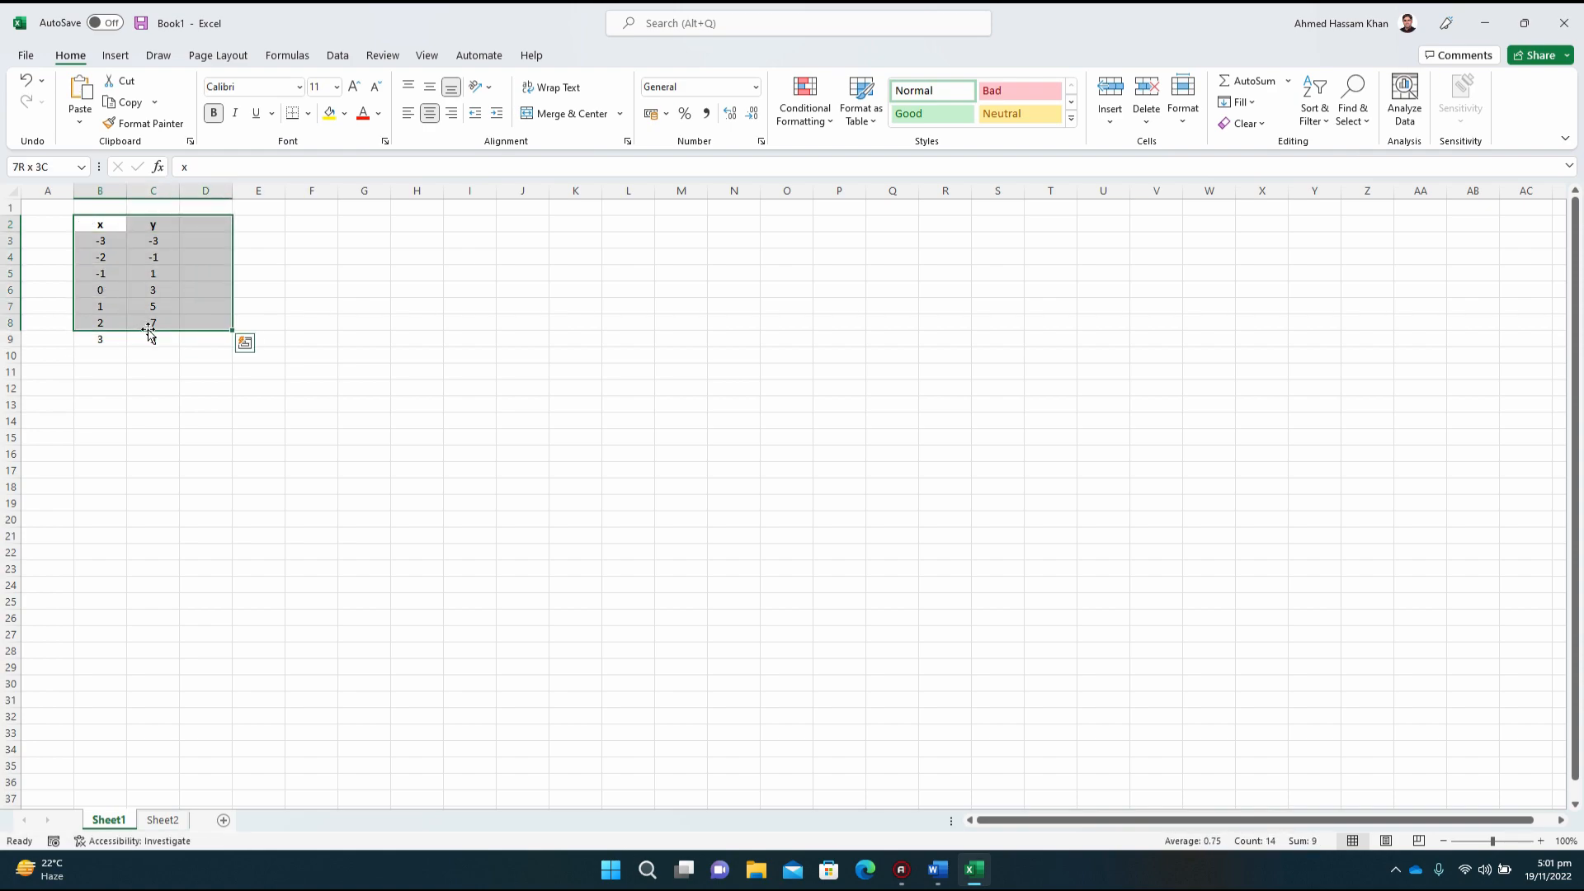
{"action": "key", "text": "shift+Down"}
{"action": "key", "text": "shift+Right"}
{"action": "key", "text": "shift+Left"}
{"action": "key", "text": "shift+Left"}
{"action": "key", "text": "shift+Left"}
{"action": "key", "text": "shift+Right"}
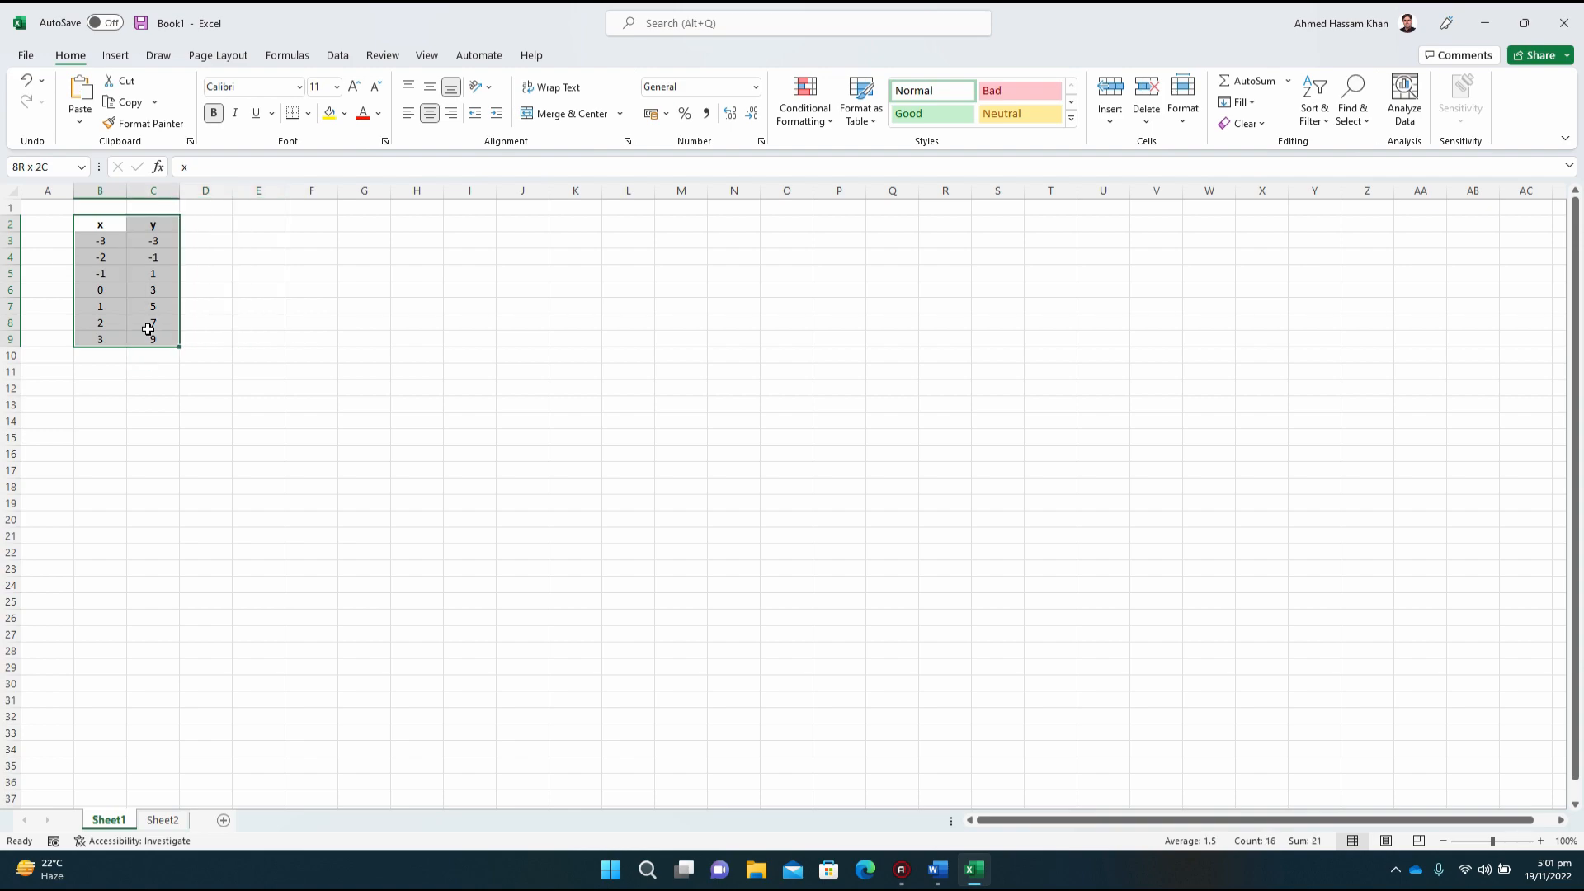
{"action": "left_click", "coordinate": [309, 114]}
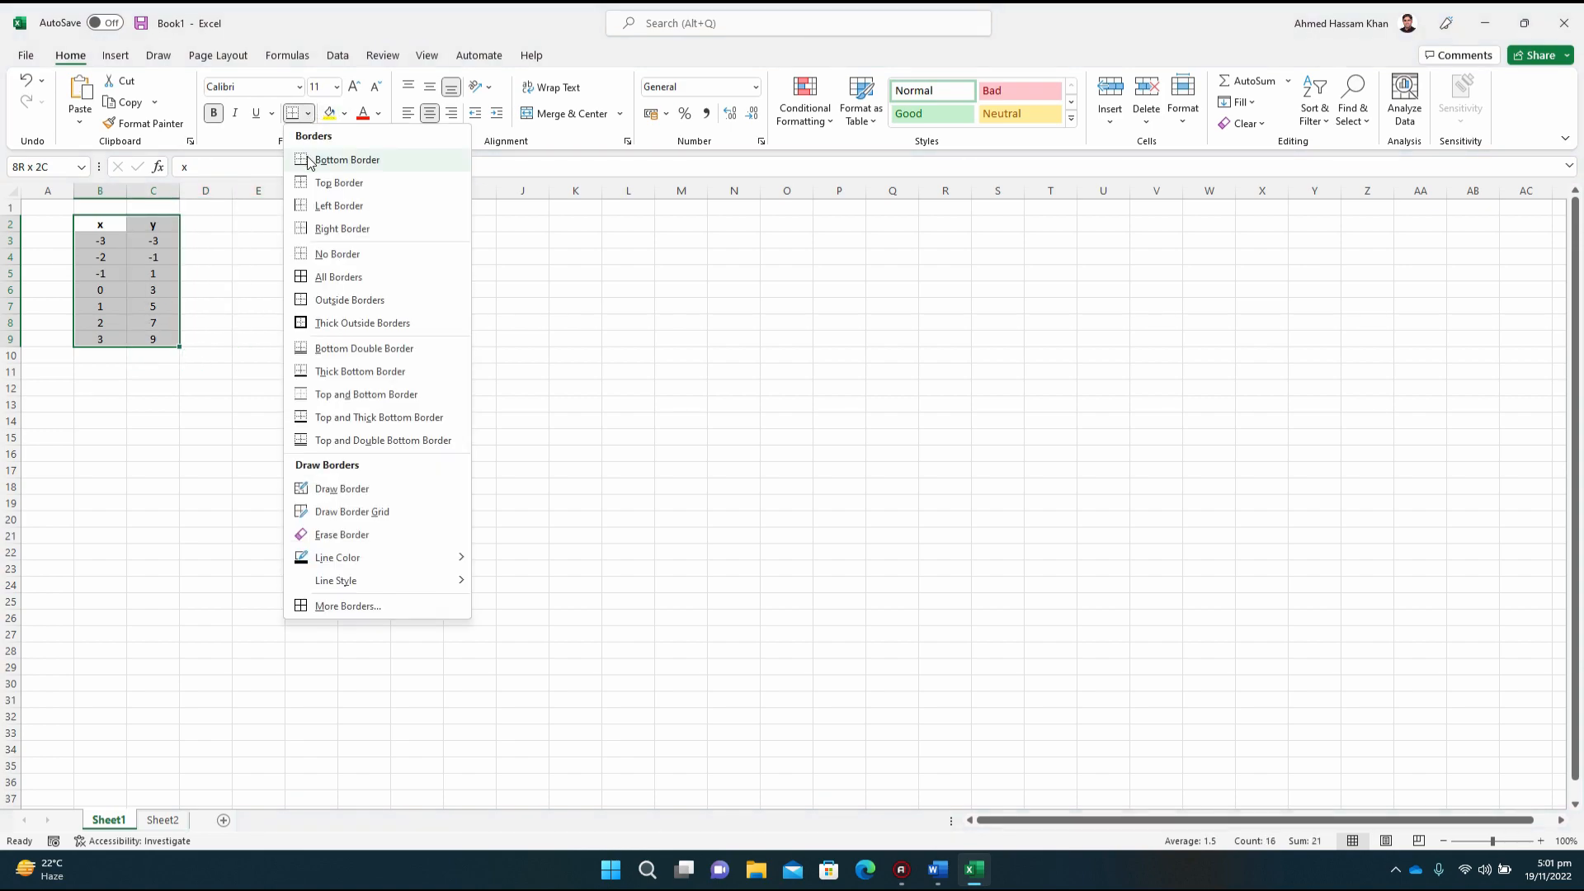
{"action": "left_click", "coordinate": [356, 285]}
{"action": "left_click", "coordinate": [276, 404]}
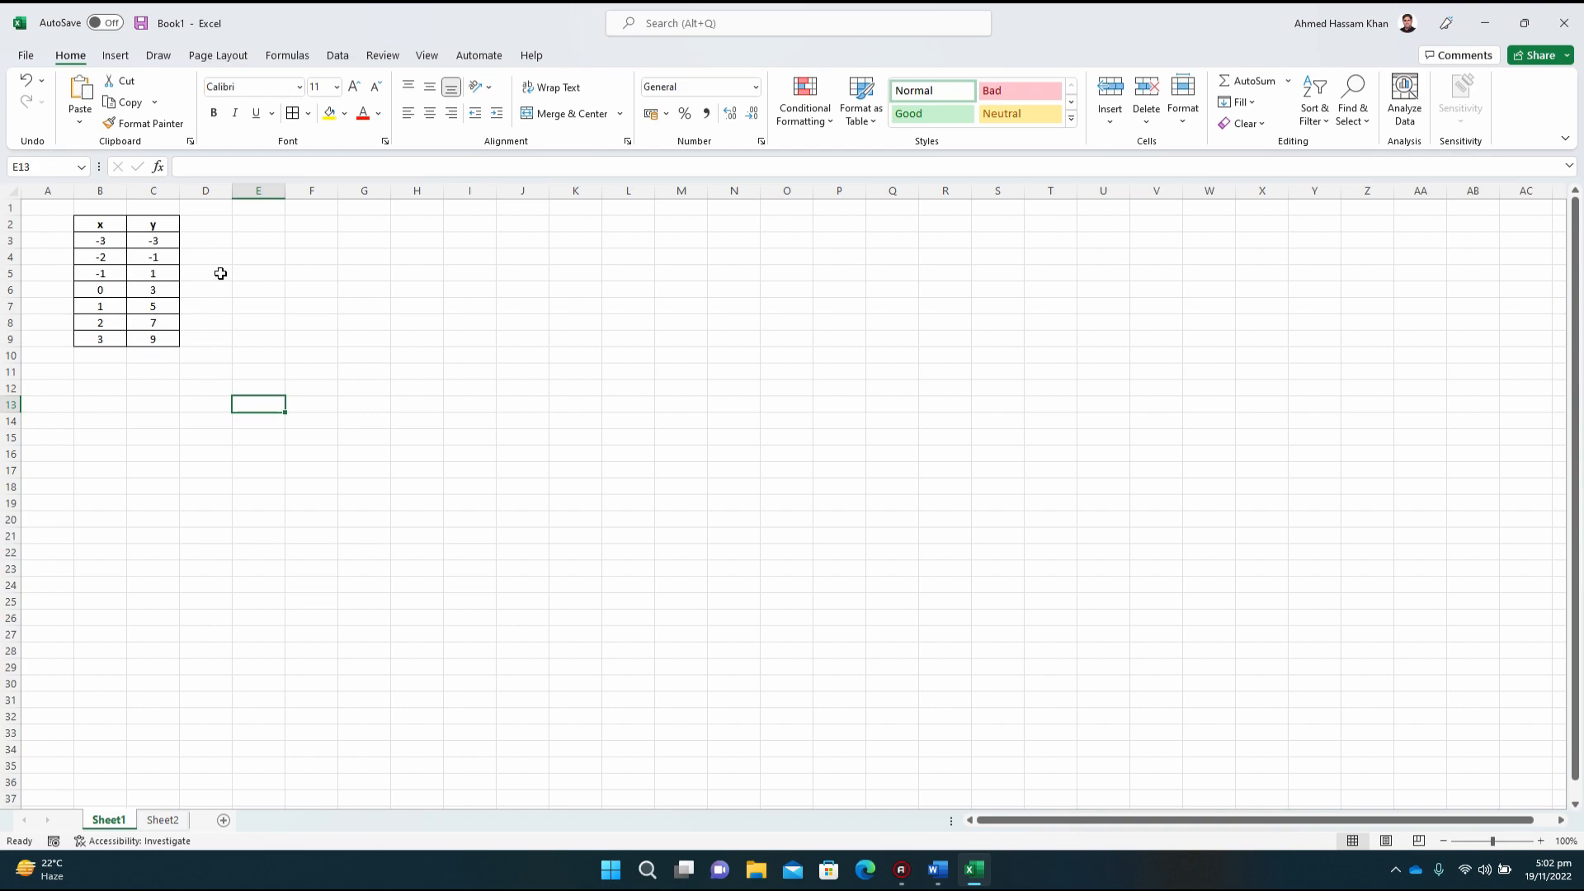
{"action": "key", "text": "Up"}
{"action": "key", "text": "Up"}
{"action": "key", "text": "Up"}
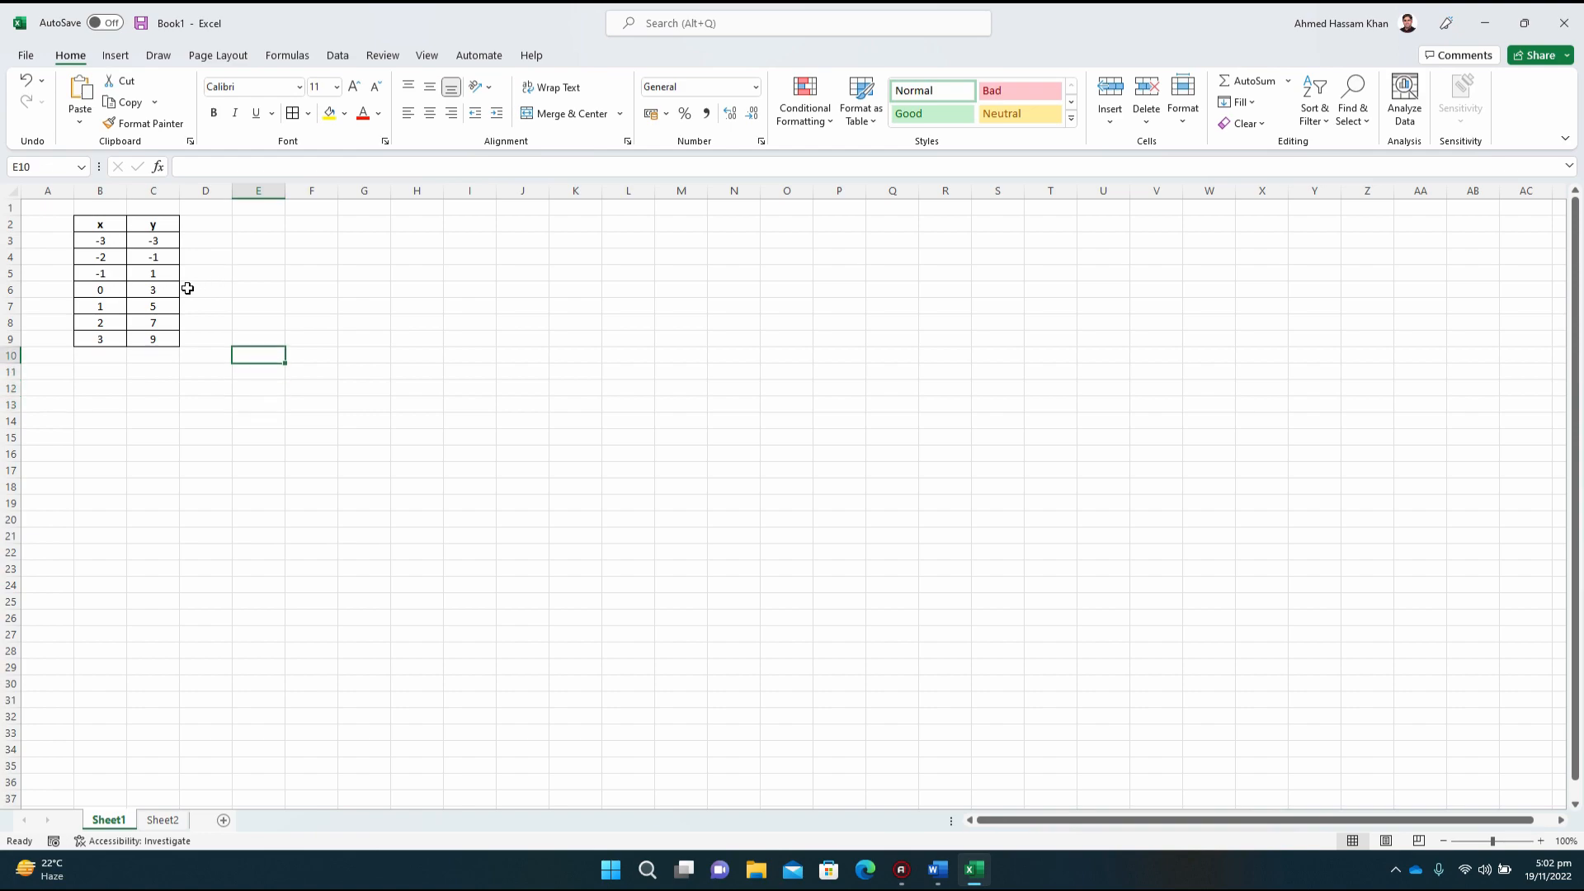
Step: Look through the pie, line, statistical, combo and column chart types available for insertion
{"action": "left_click", "coordinate": [116, 60]}
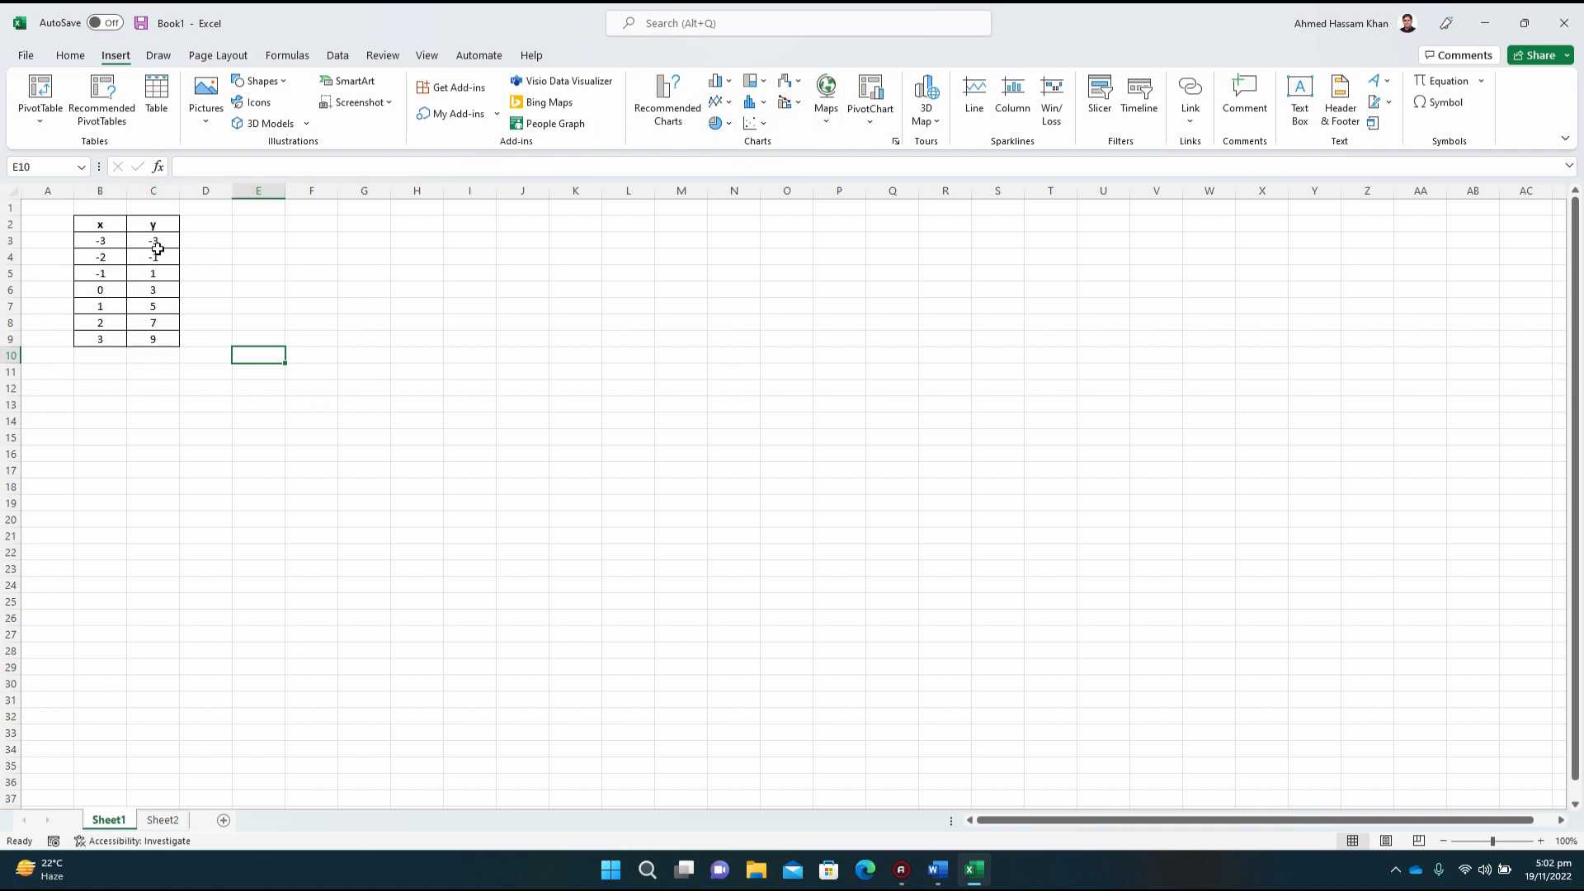
{"action": "left_click", "coordinate": [764, 123]}
{"action": "left_click", "coordinate": [716, 123]}
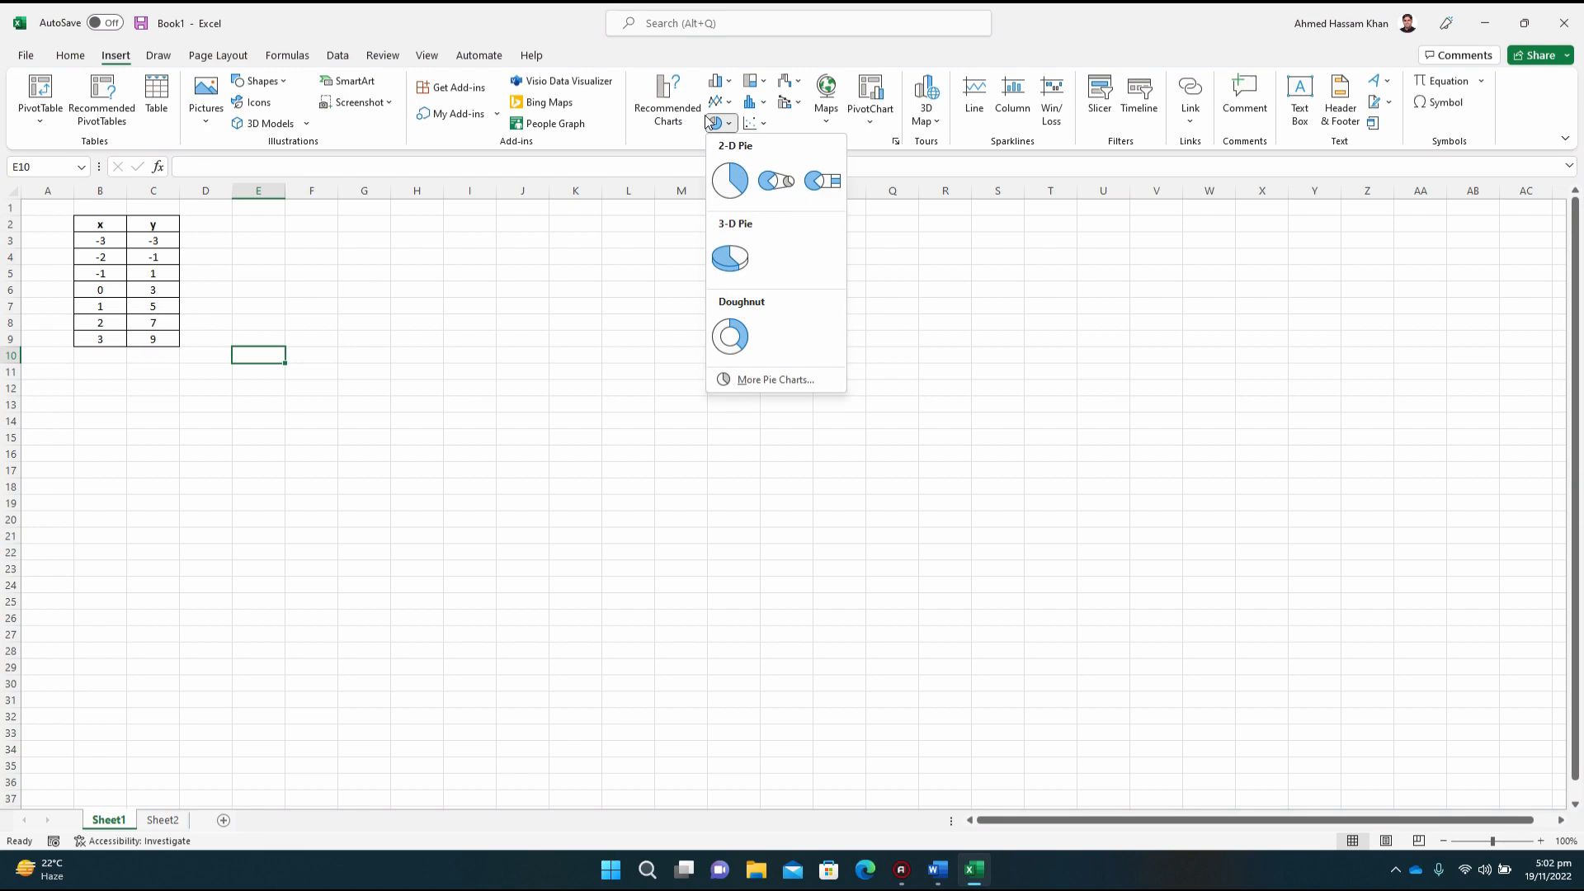
{"action": "left_click", "coordinate": [725, 103]}
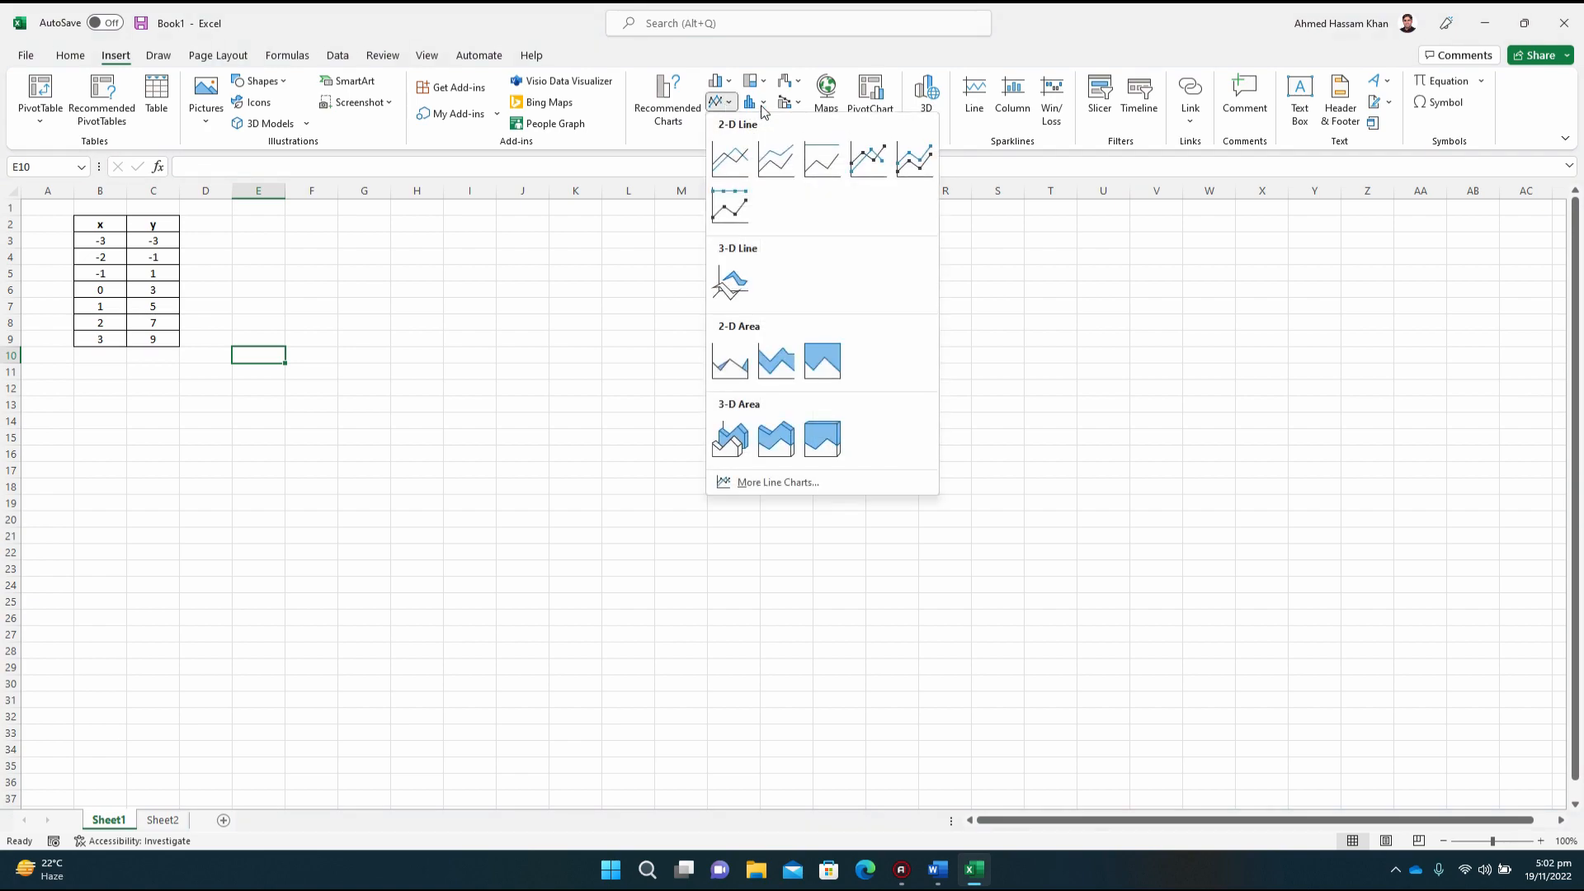
{"action": "left_click", "coordinate": [763, 107]}
{"action": "left_click", "coordinate": [785, 105]}
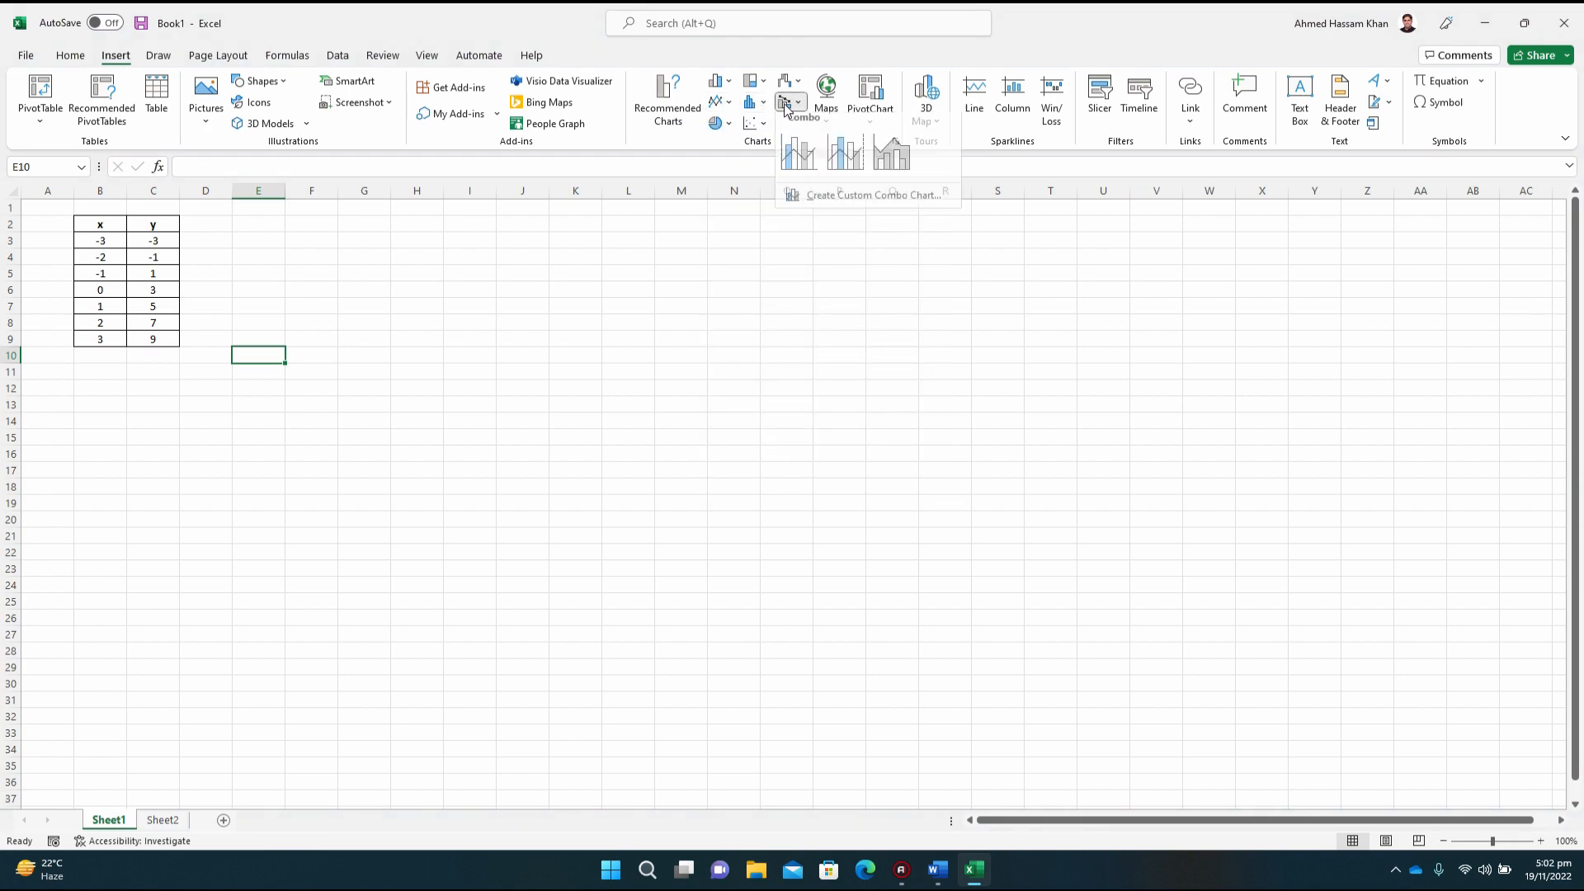
{"action": "left_click", "coordinate": [716, 82]}
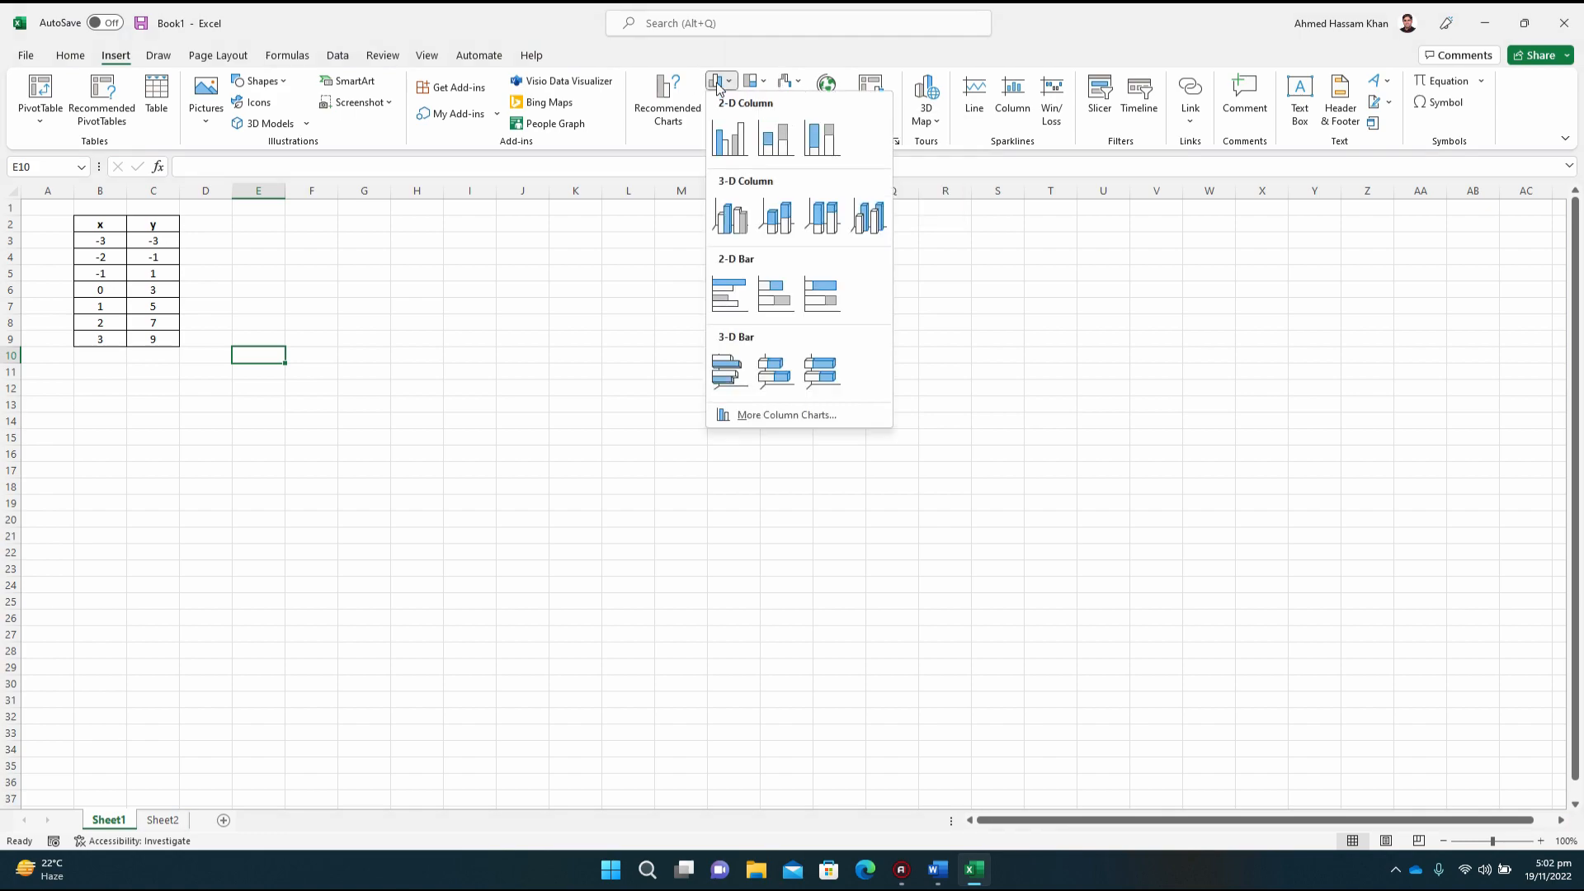
{"action": "left_click", "coordinate": [717, 86]}
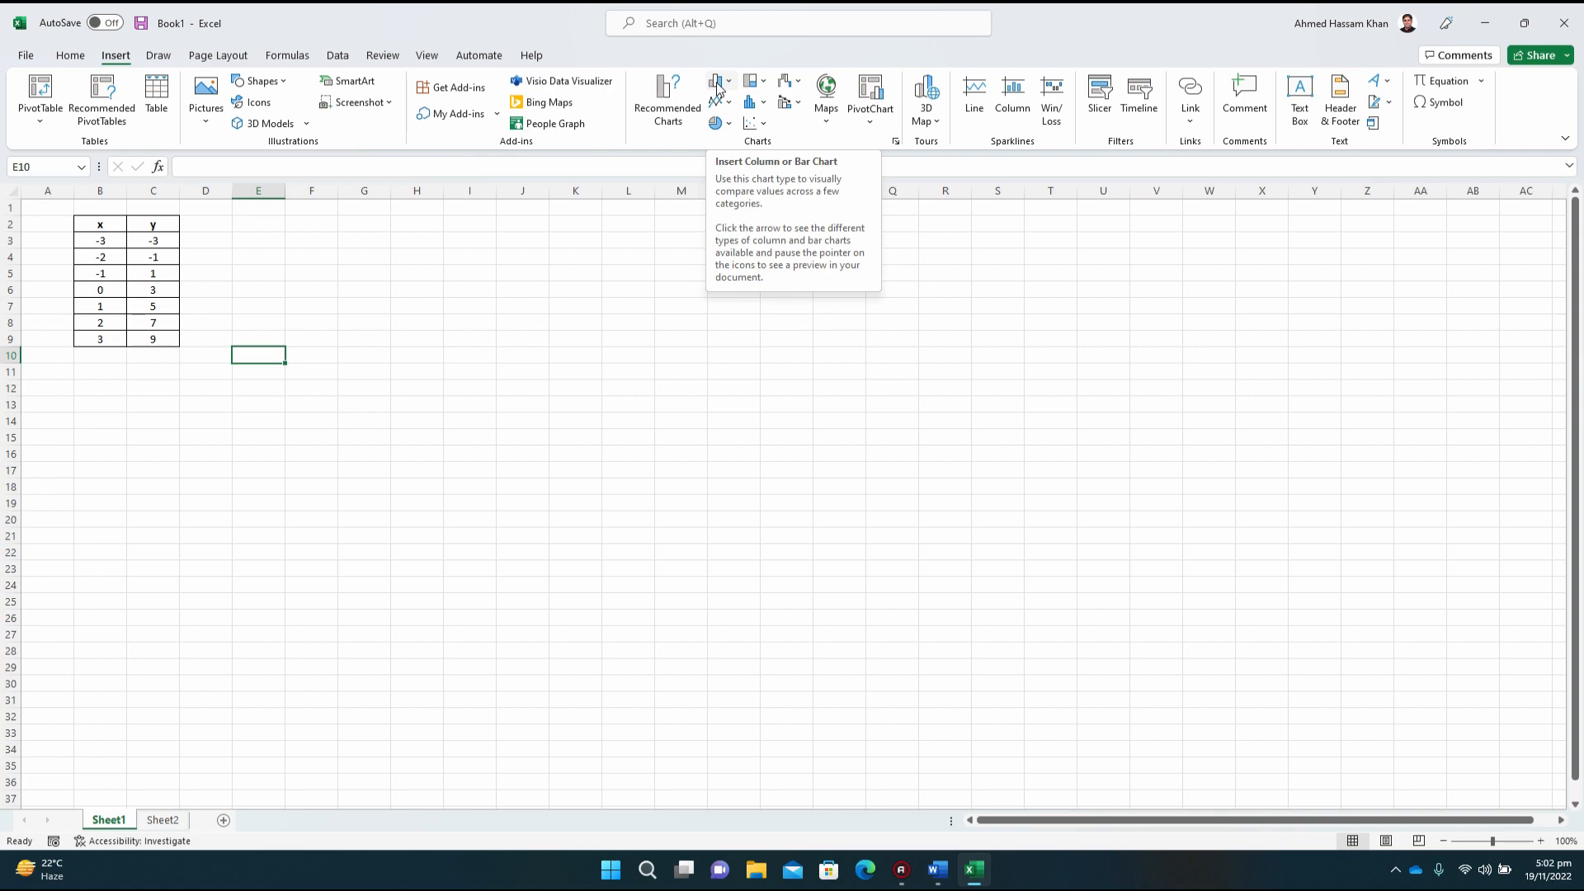
Step: Insert a blank Scatter chart and add a data series named y = 2x +3 to it
{"action": "left_click", "coordinate": [764, 125]}
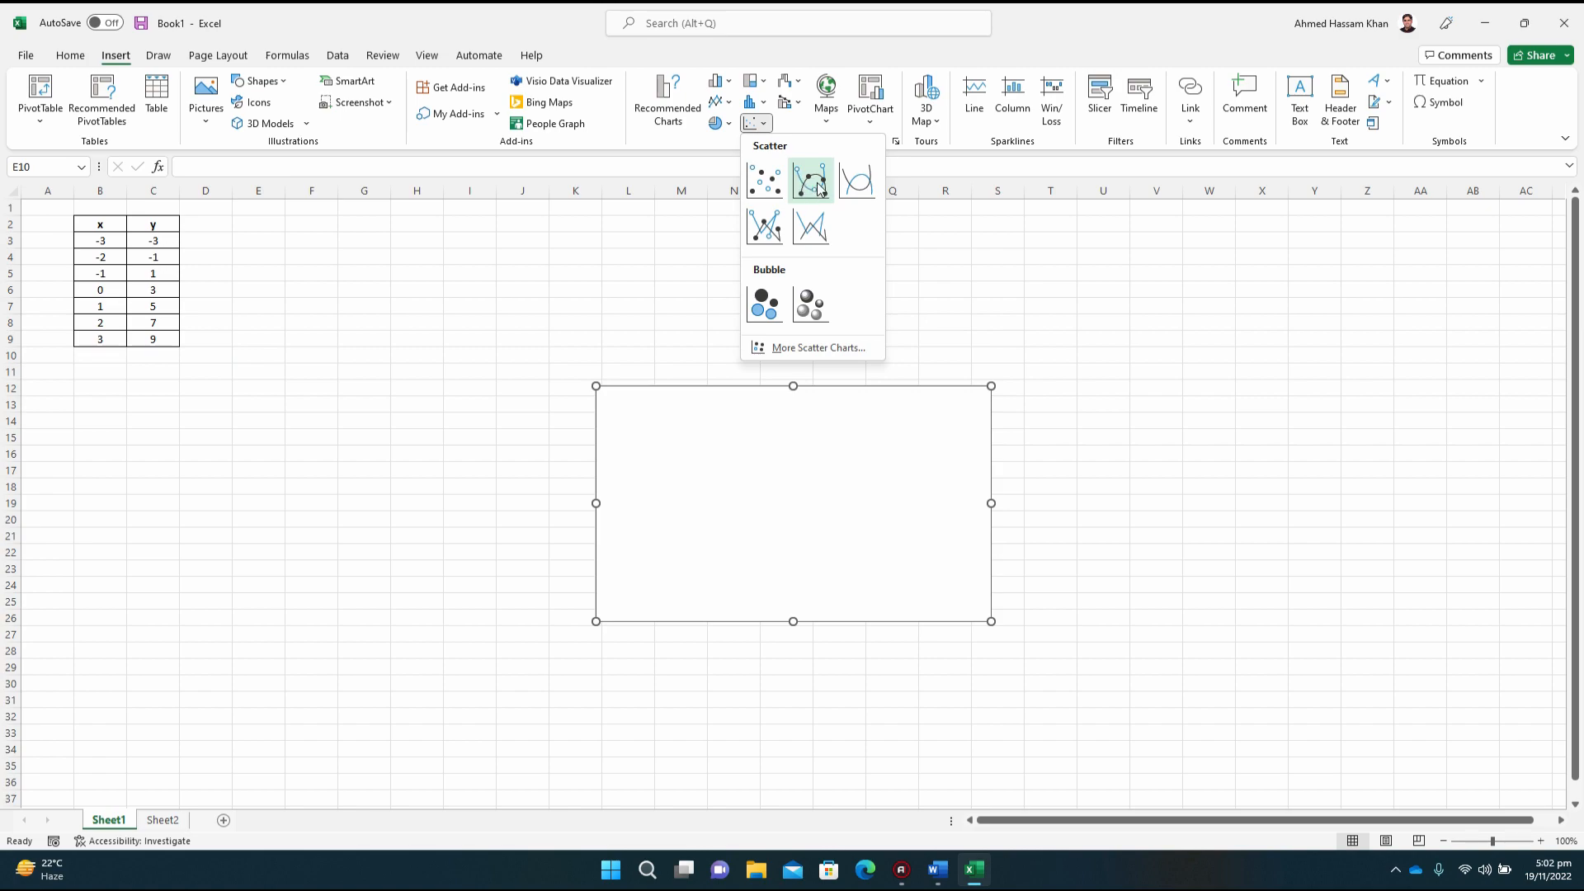
{"action": "left_click", "coordinate": [765, 180]}
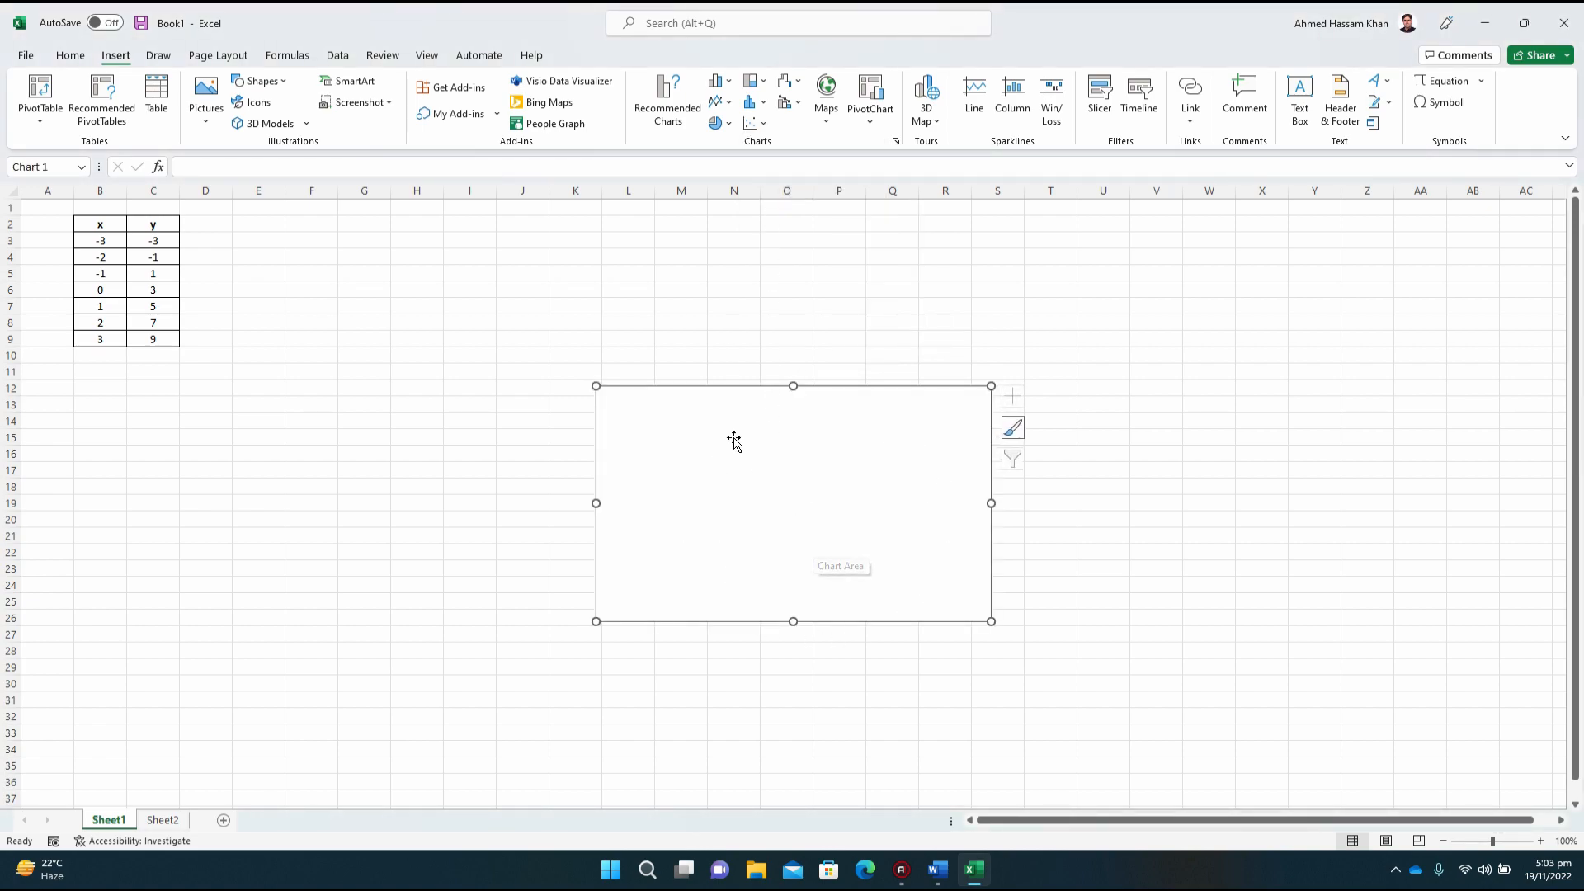
{"action": "right_click", "coordinate": [763, 528]}
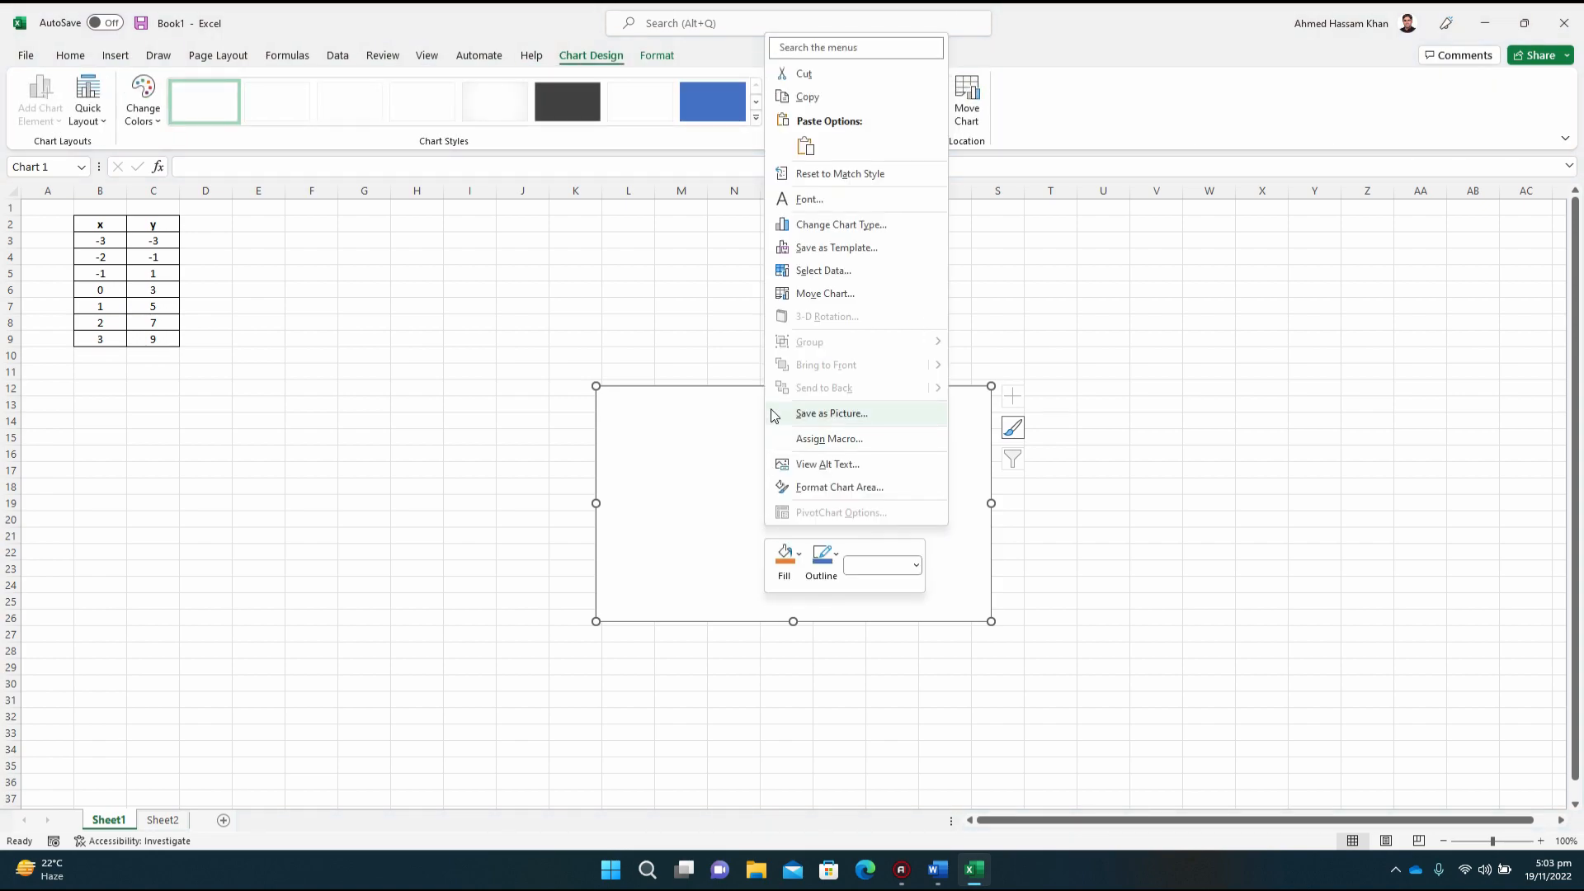
{"action": "left_click", "coordinate": [855, 277]}
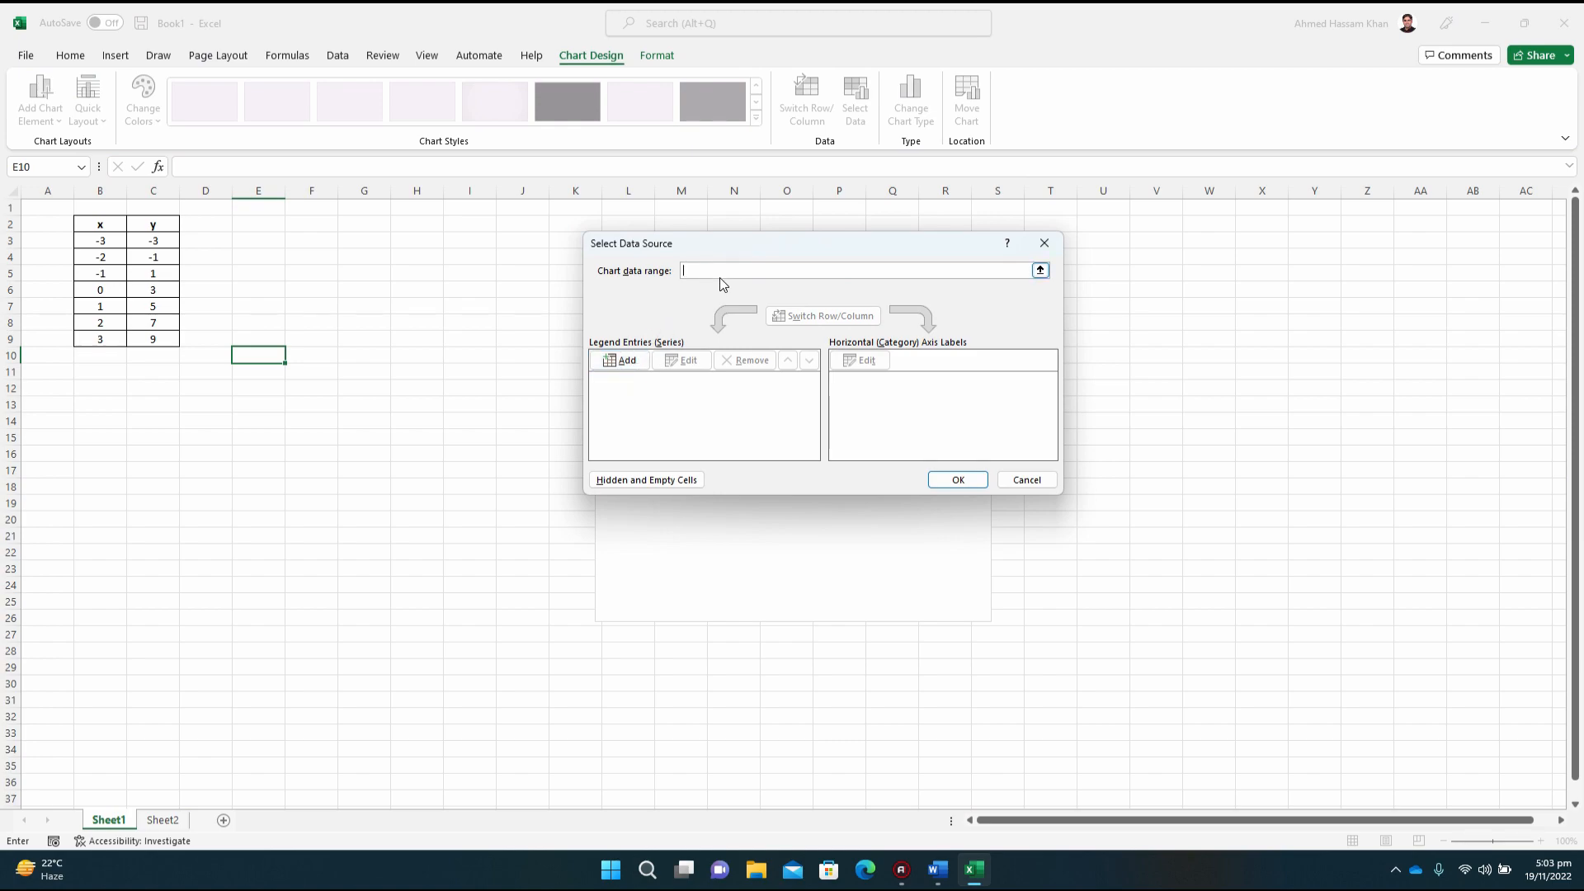
{"action": "left_click", "coordinate": [627, 360]}
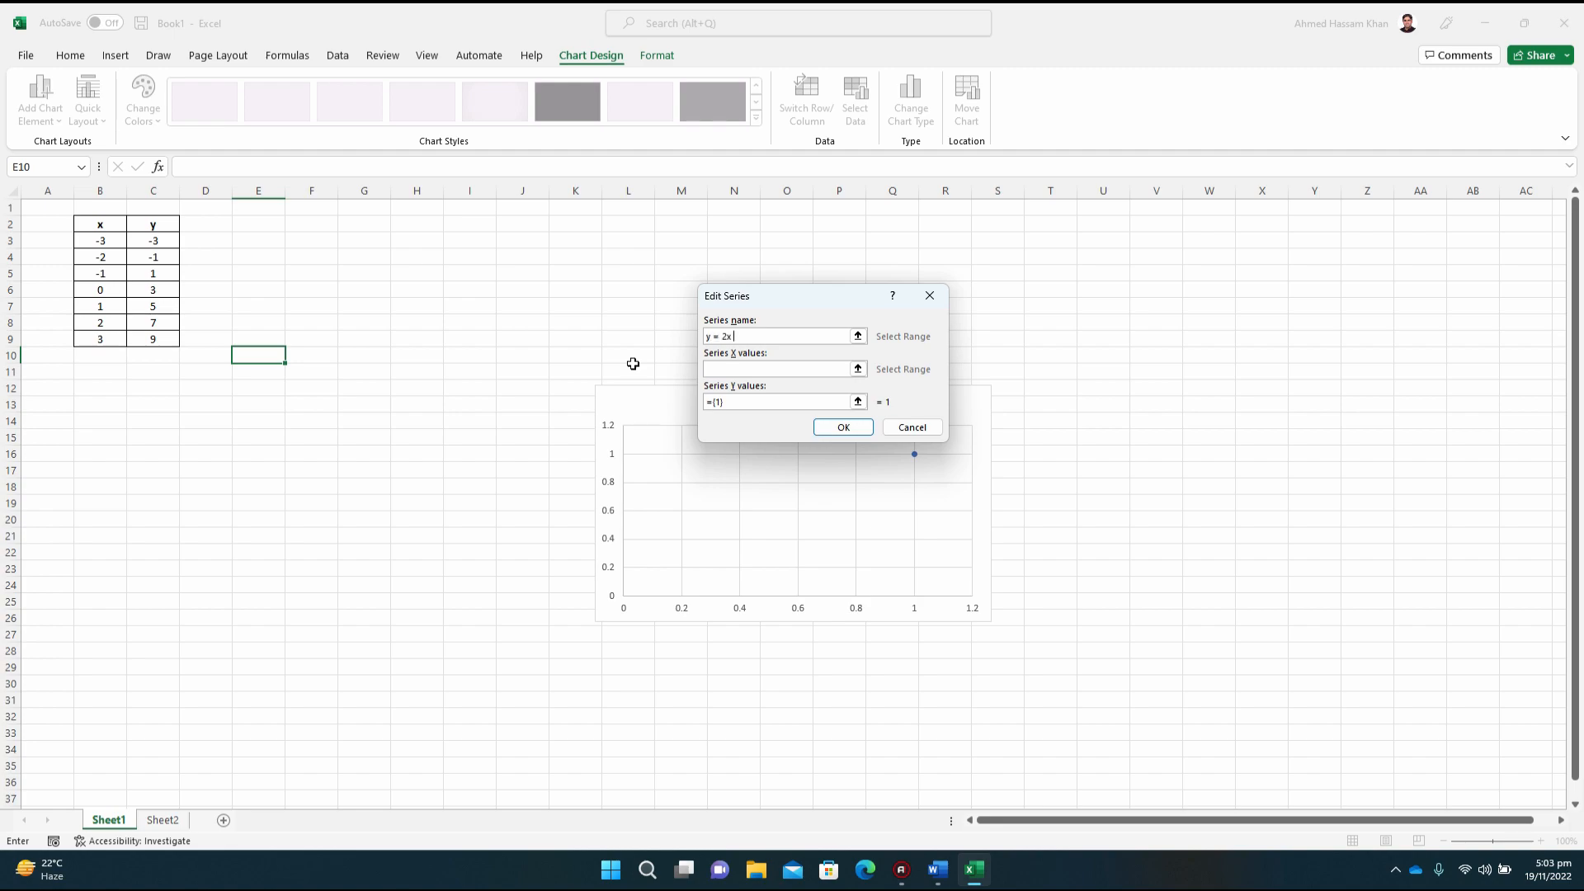
Step: Set the series X values to cells B3:B9 and its Y values to C3:C9, and apply the data source
{"action": "left_click", "coordinate": [720, 368]}
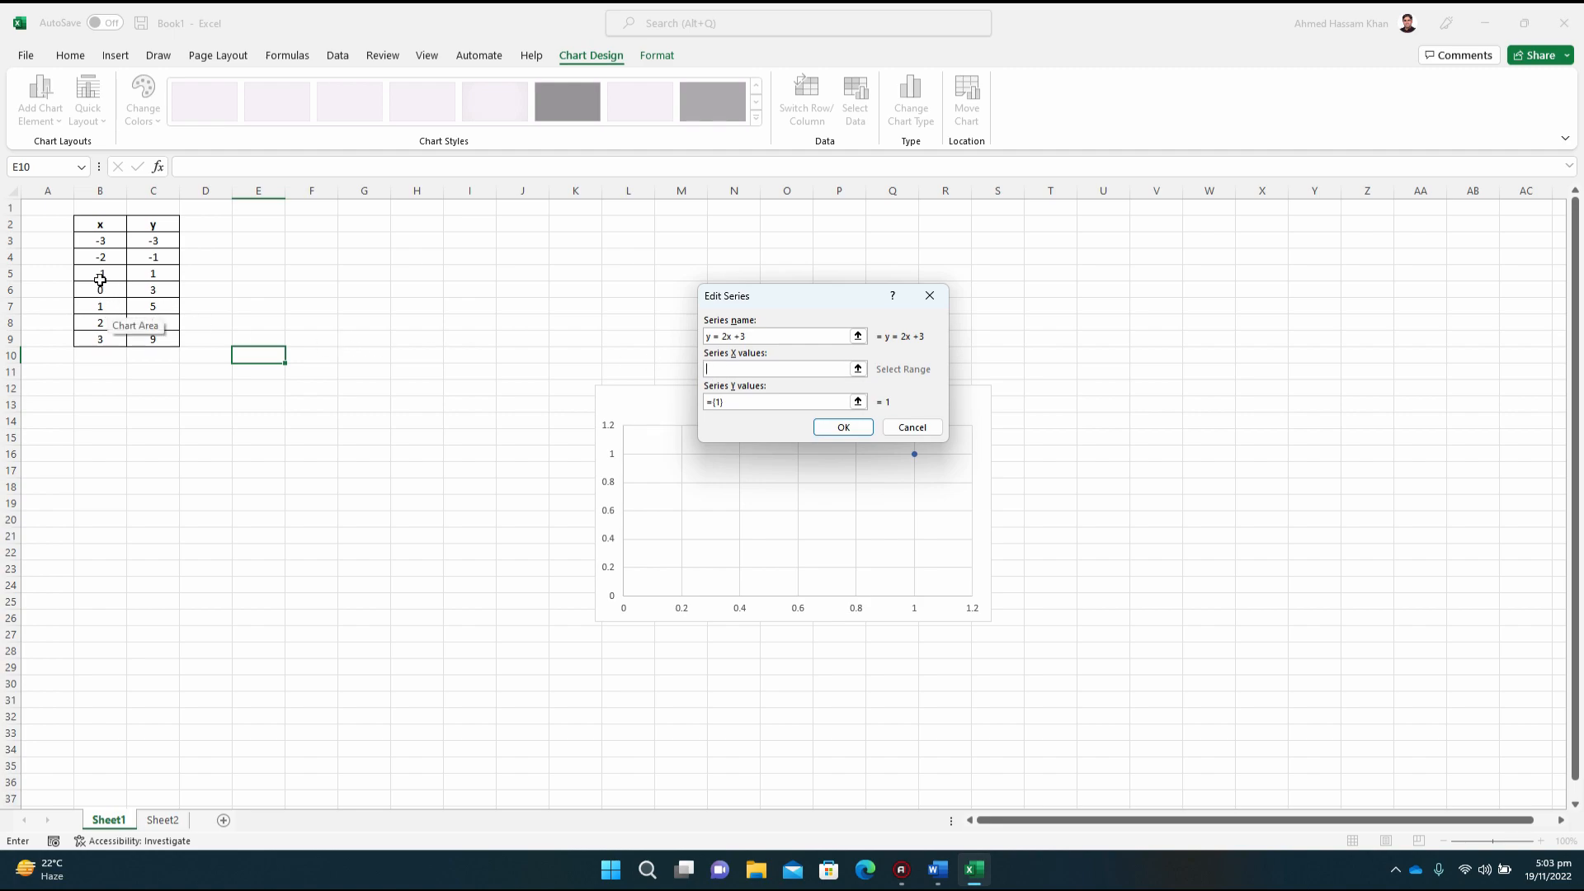
{"action": "left_click_drag", "start_coordinate": [82, 239], "coordinate": [99, 339]}
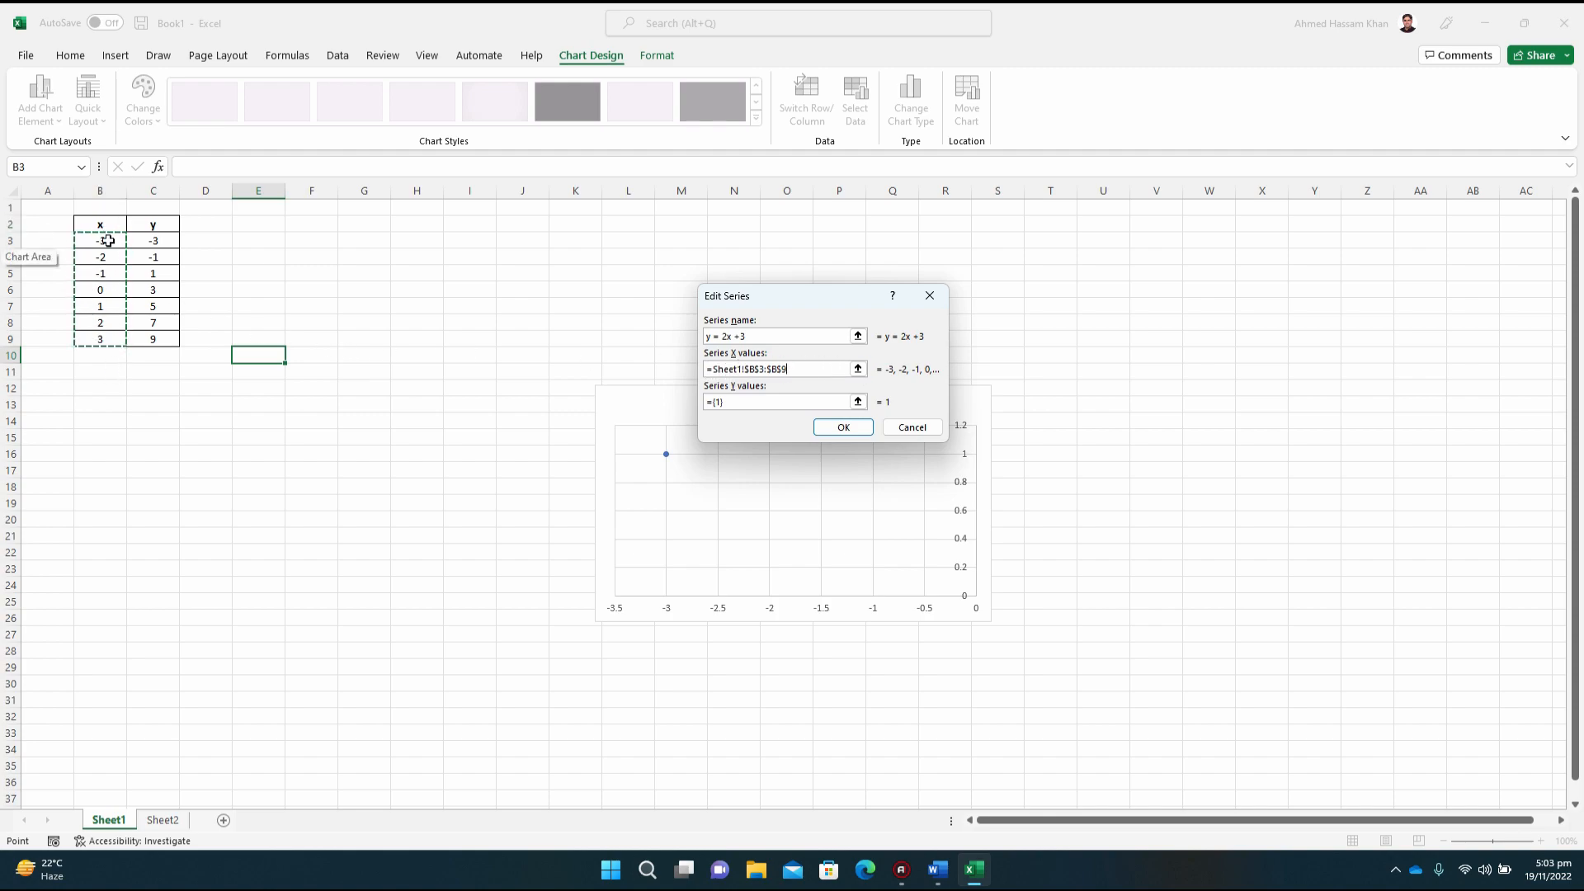
{"action": "left_click", "coordinate": [729, 402]}
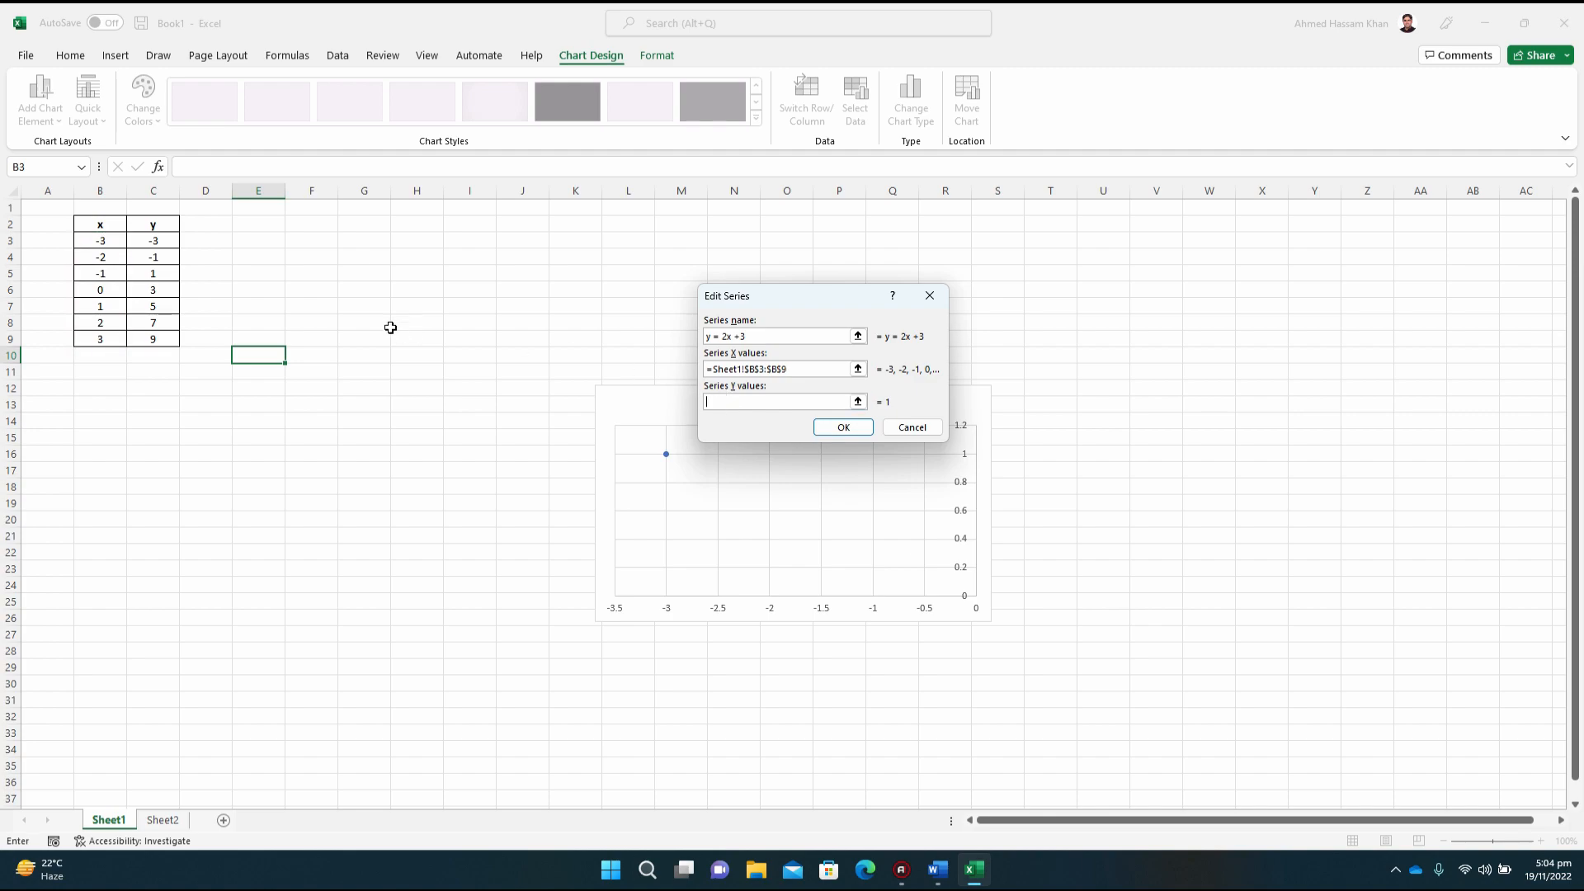
{"action": "left_click_drag", "start_coordinate": [150, 239], "coordinate": [161, 339]}
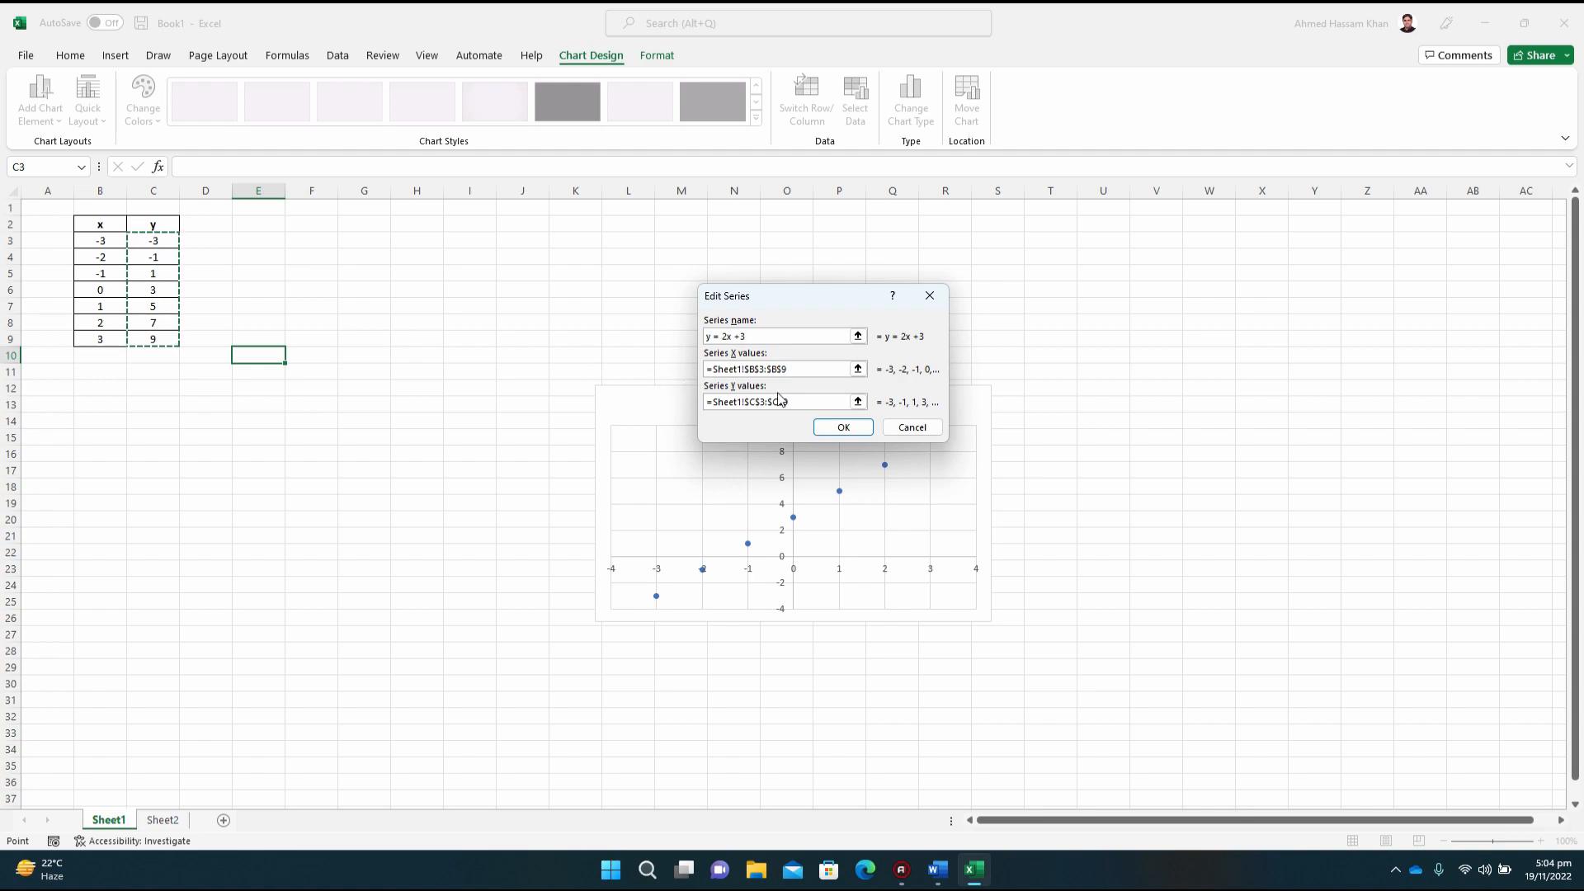
{"action": "left_click", "coordinate": [842, 429]}
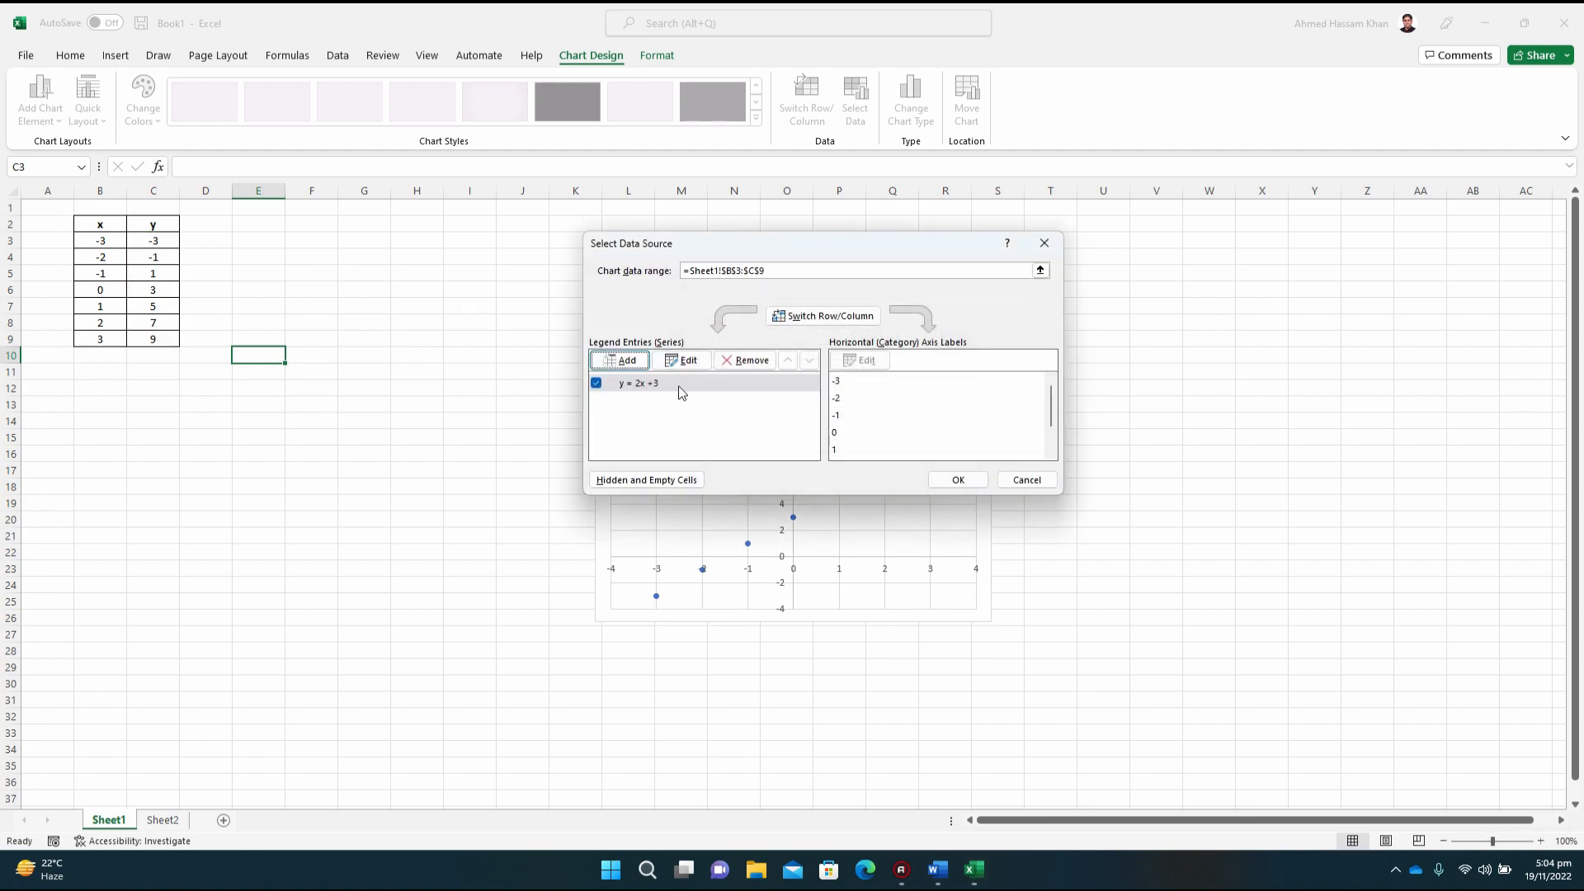
{"action": "left_click", "coordinate": [957, 480]}
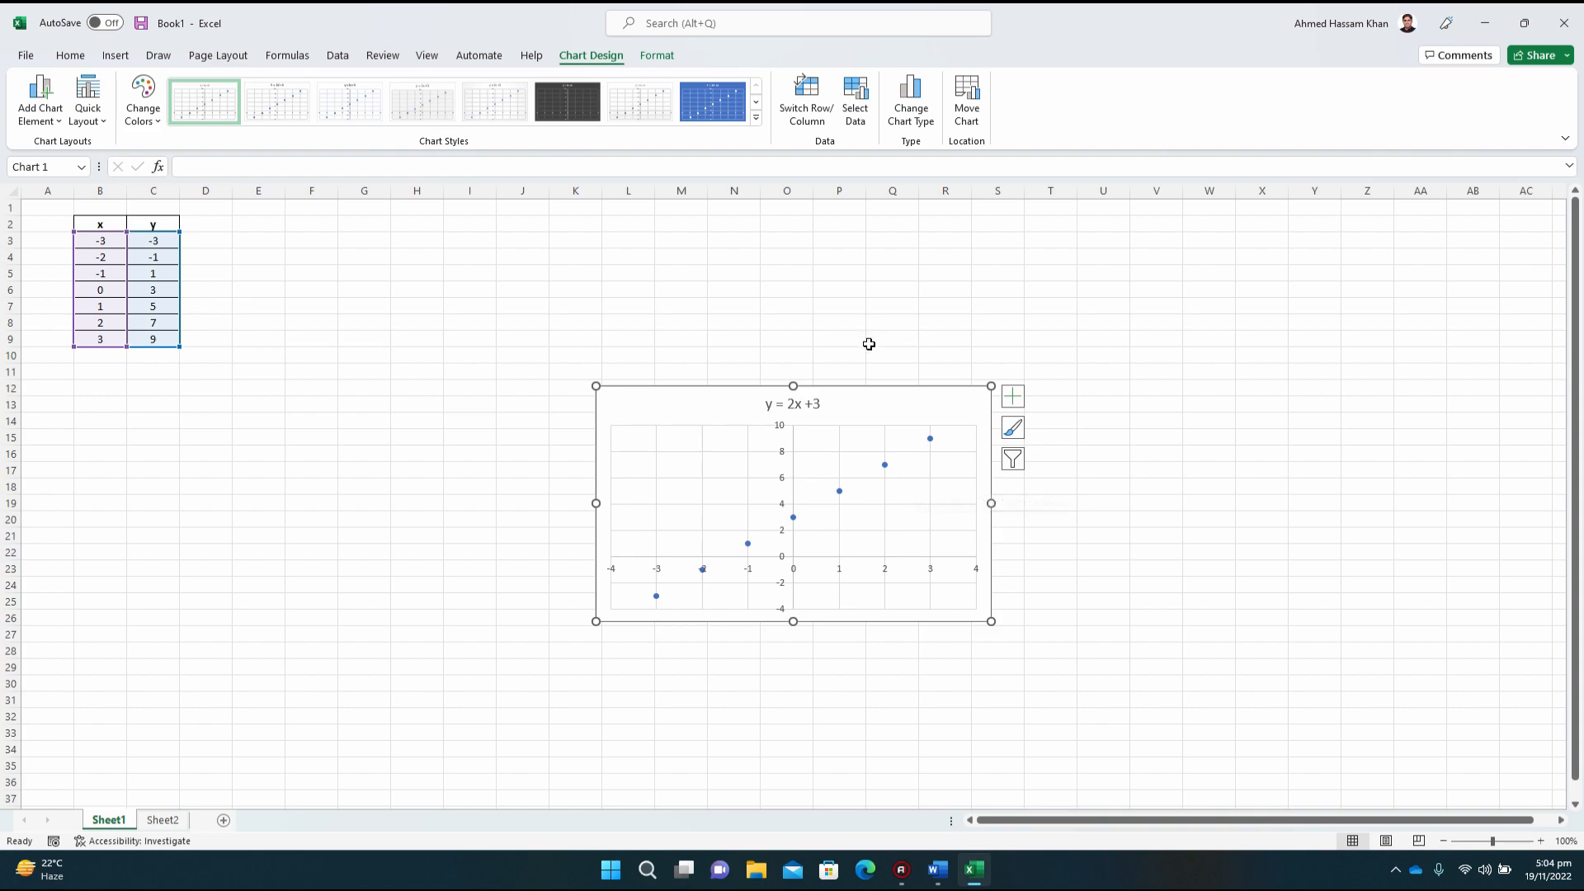
Step: Apply the quick layout Layout 10 to the scatter chart
{"action": "left_click", "coordinate": [885, 464]}
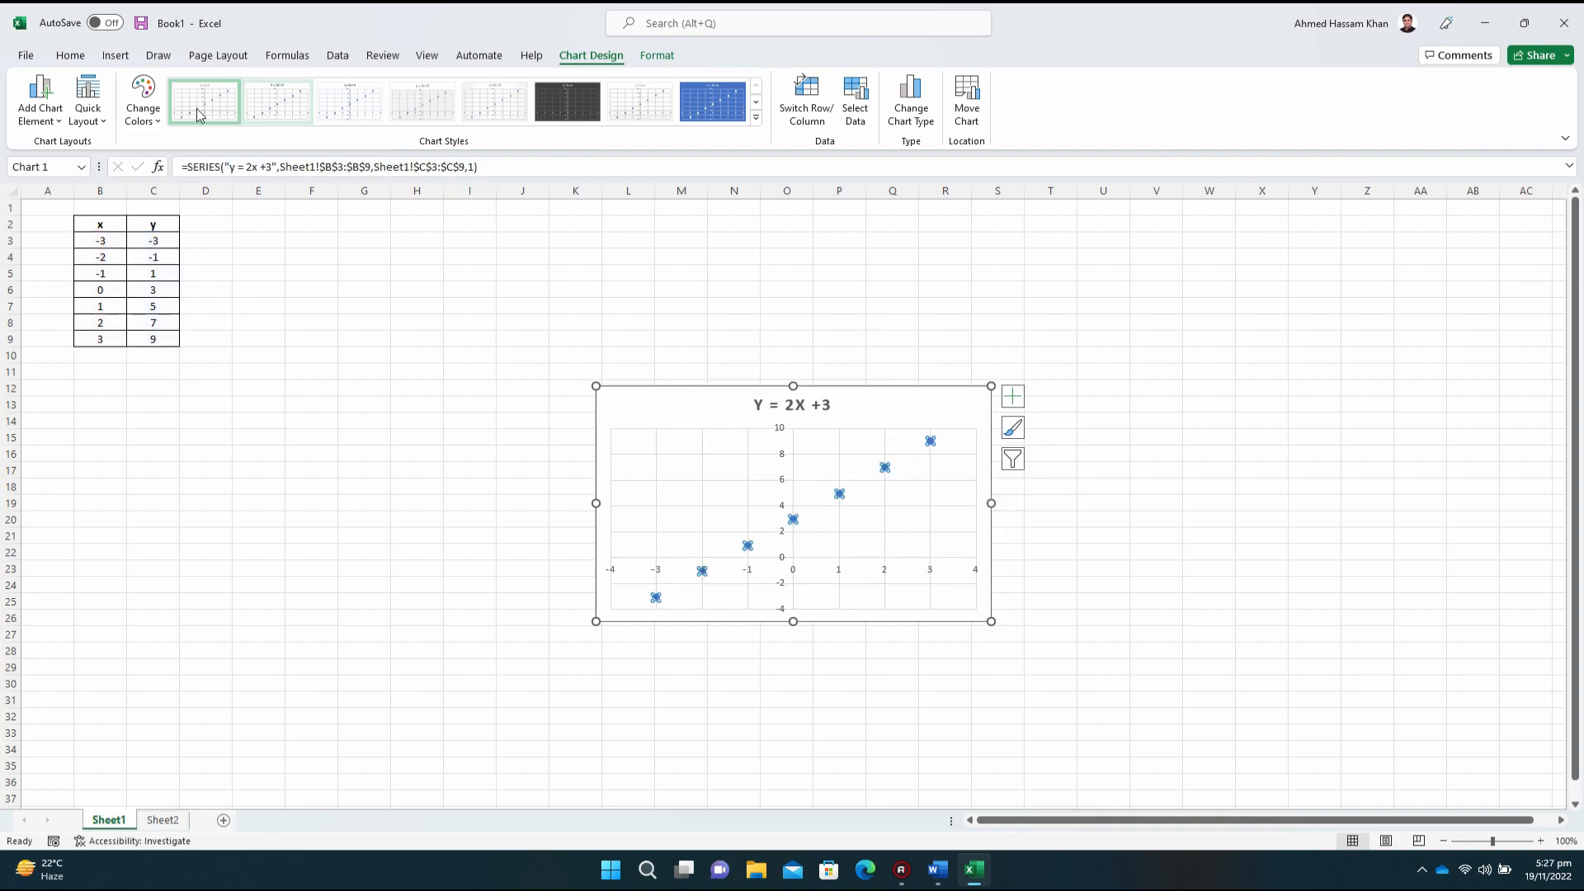
{"action": "left_click", "coordinate": [89, 113]}
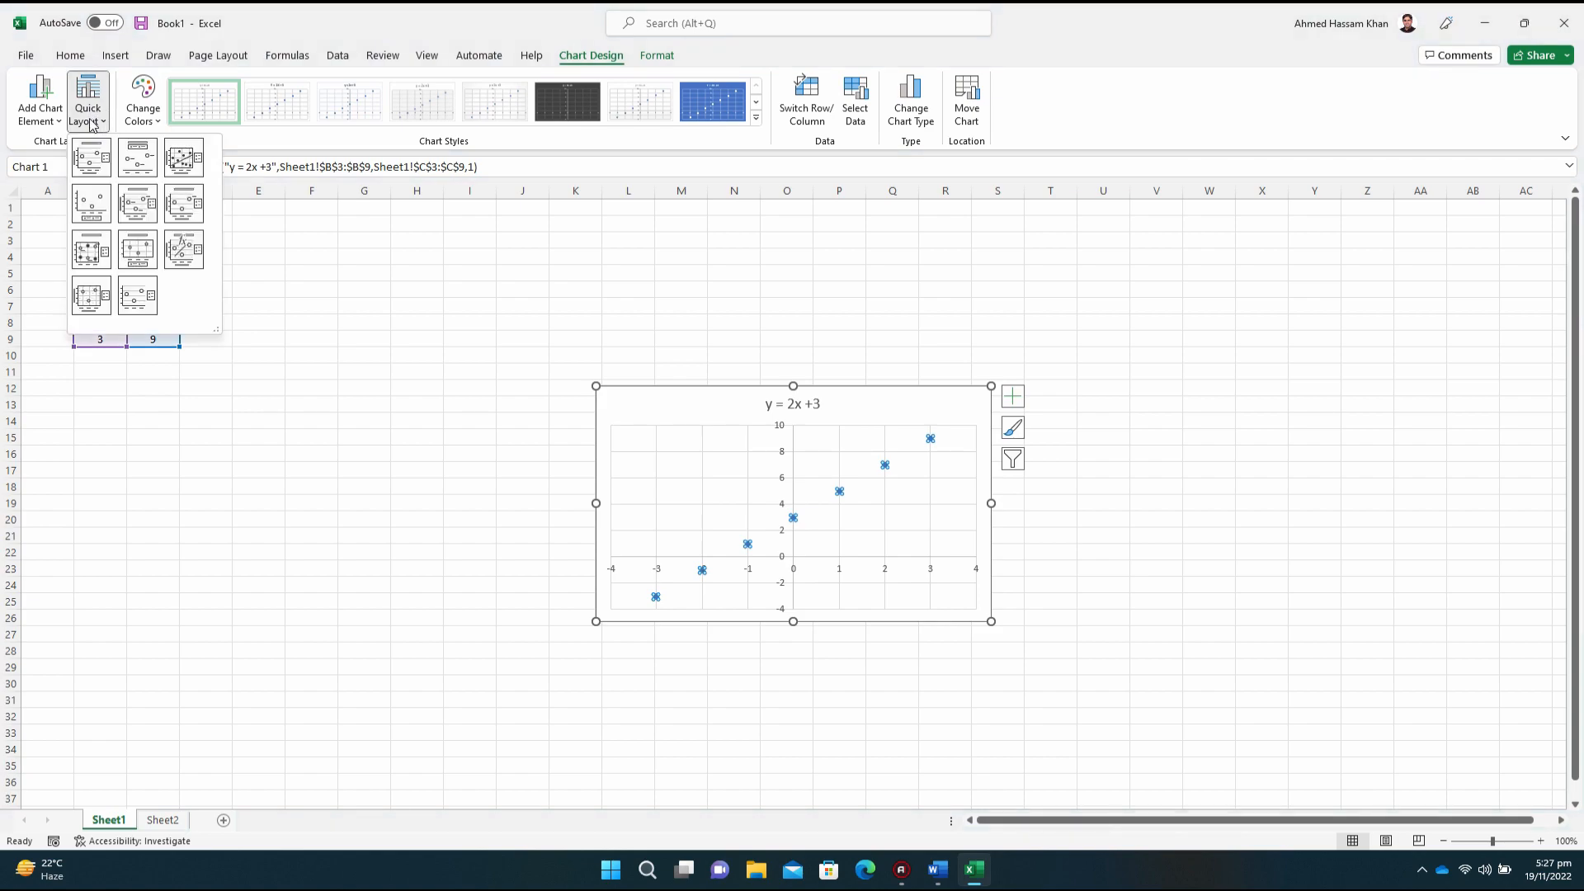
{"action": "left_click", "coordinate": [98, 307]}
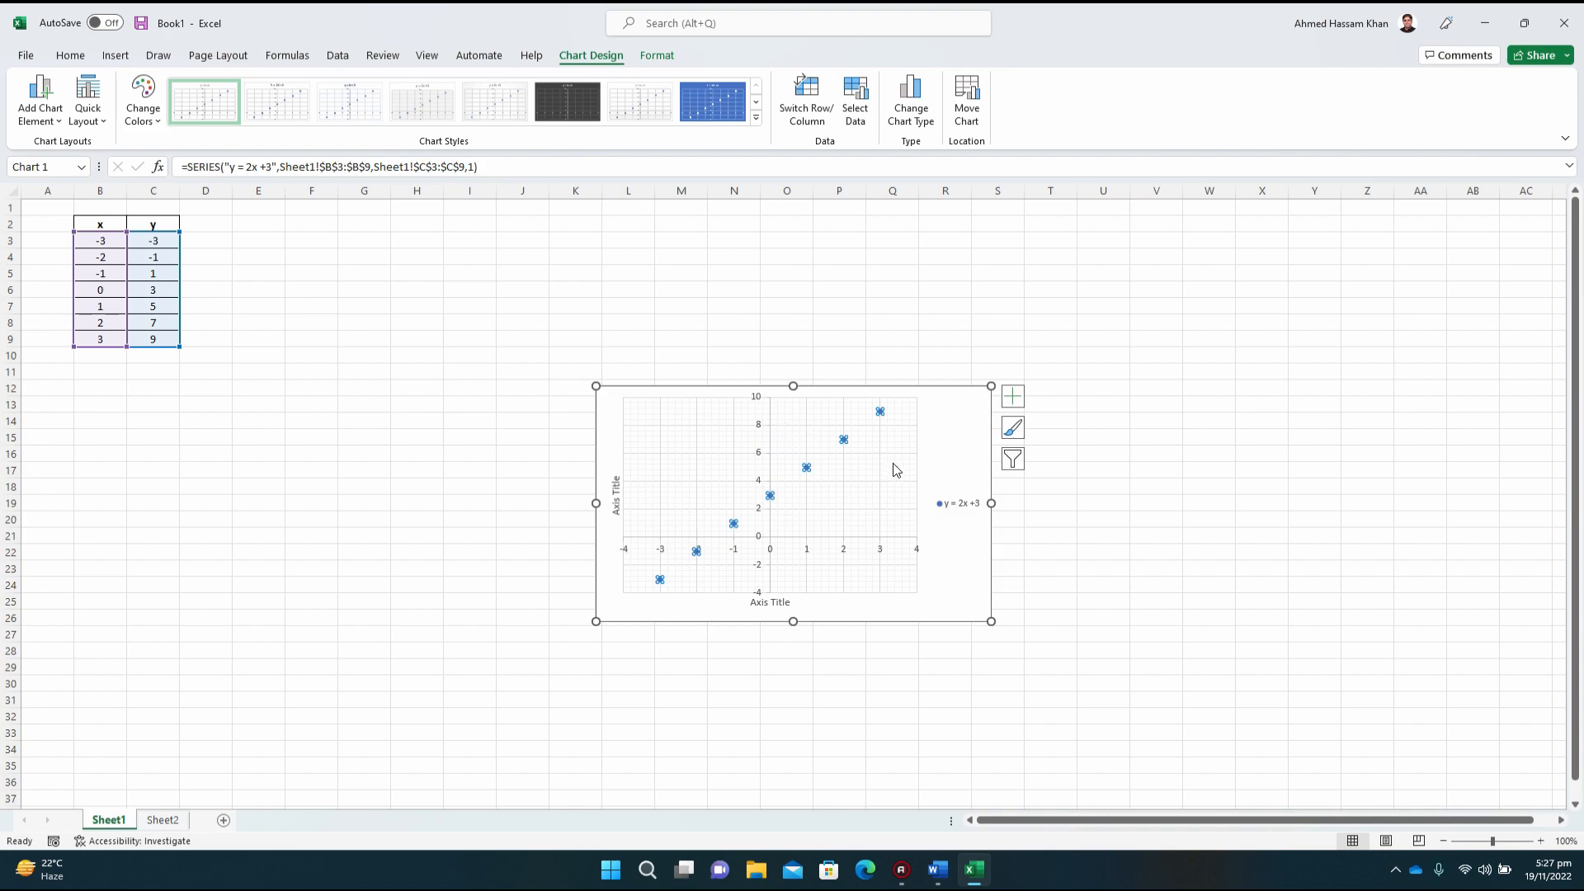
Step: Delete the chart's legend and resize the chart to a nearly square shape reaching about column S and row 32
{"action": "left_click", "coordinate": [963, 518]}
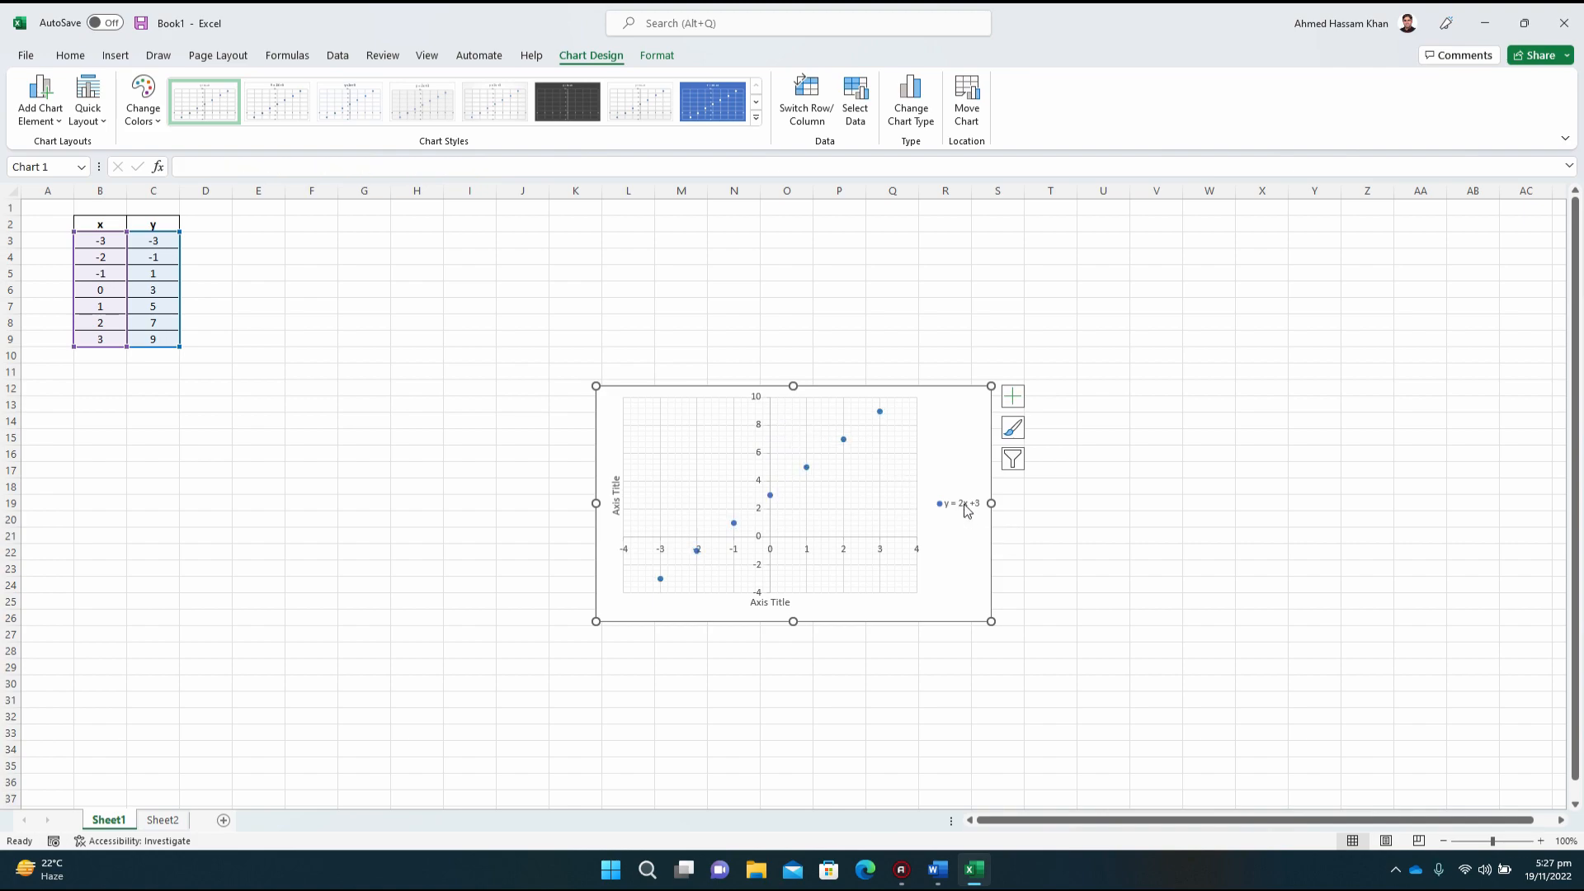
{"action": "left_click", "coordinate": [966, 510]}
{"action": "key", "text": "Delete"}
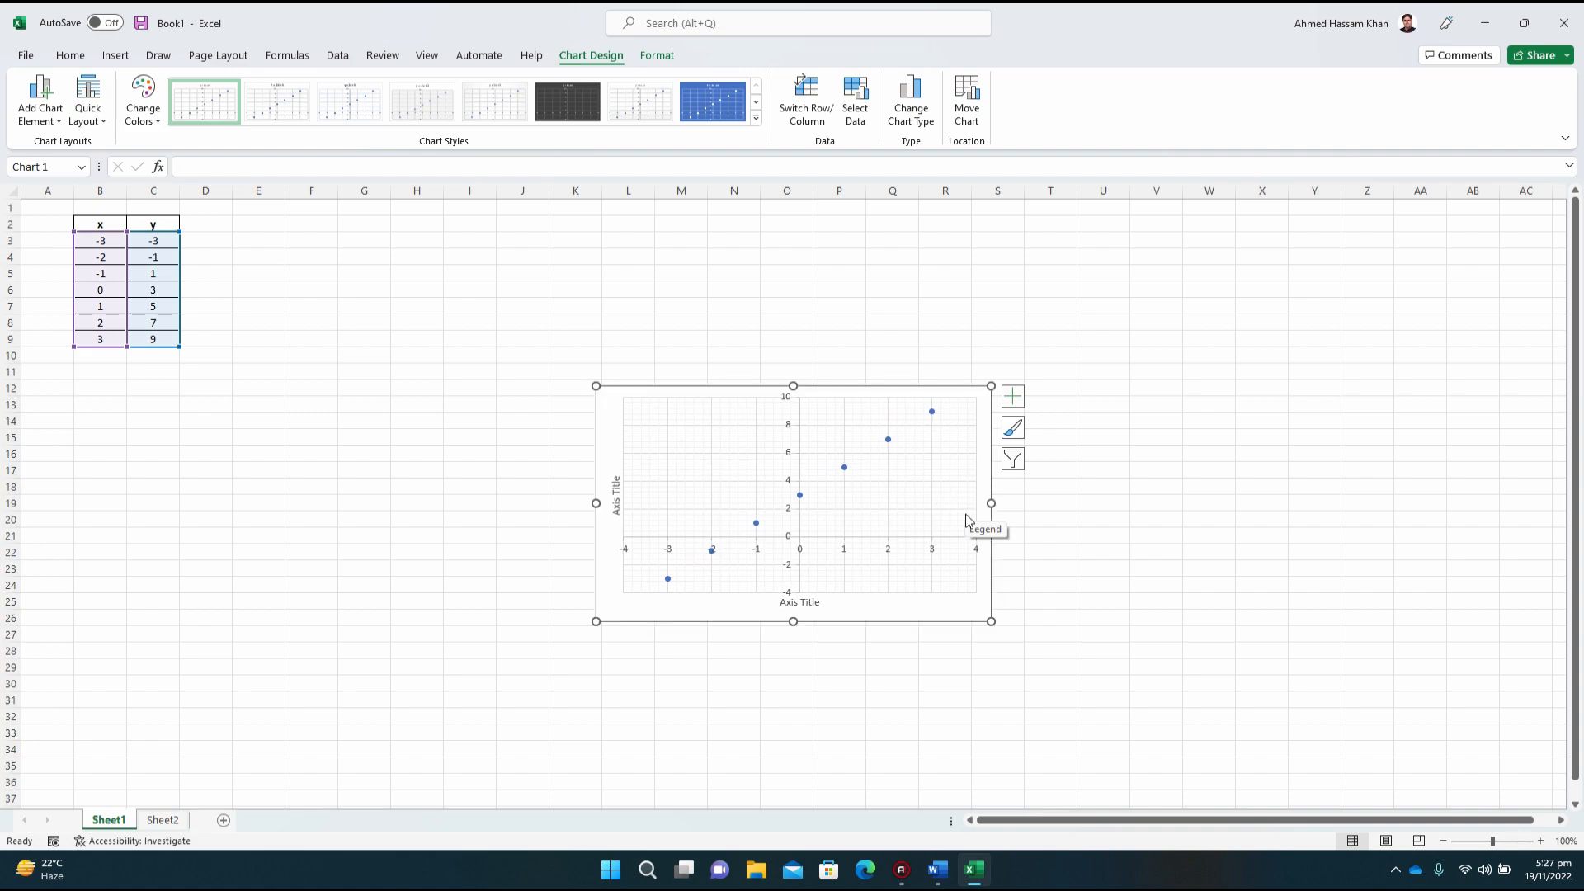
{"action": "left_click_drag", "start_coordinate": [990, 502], "coordinate": [917, 502]}
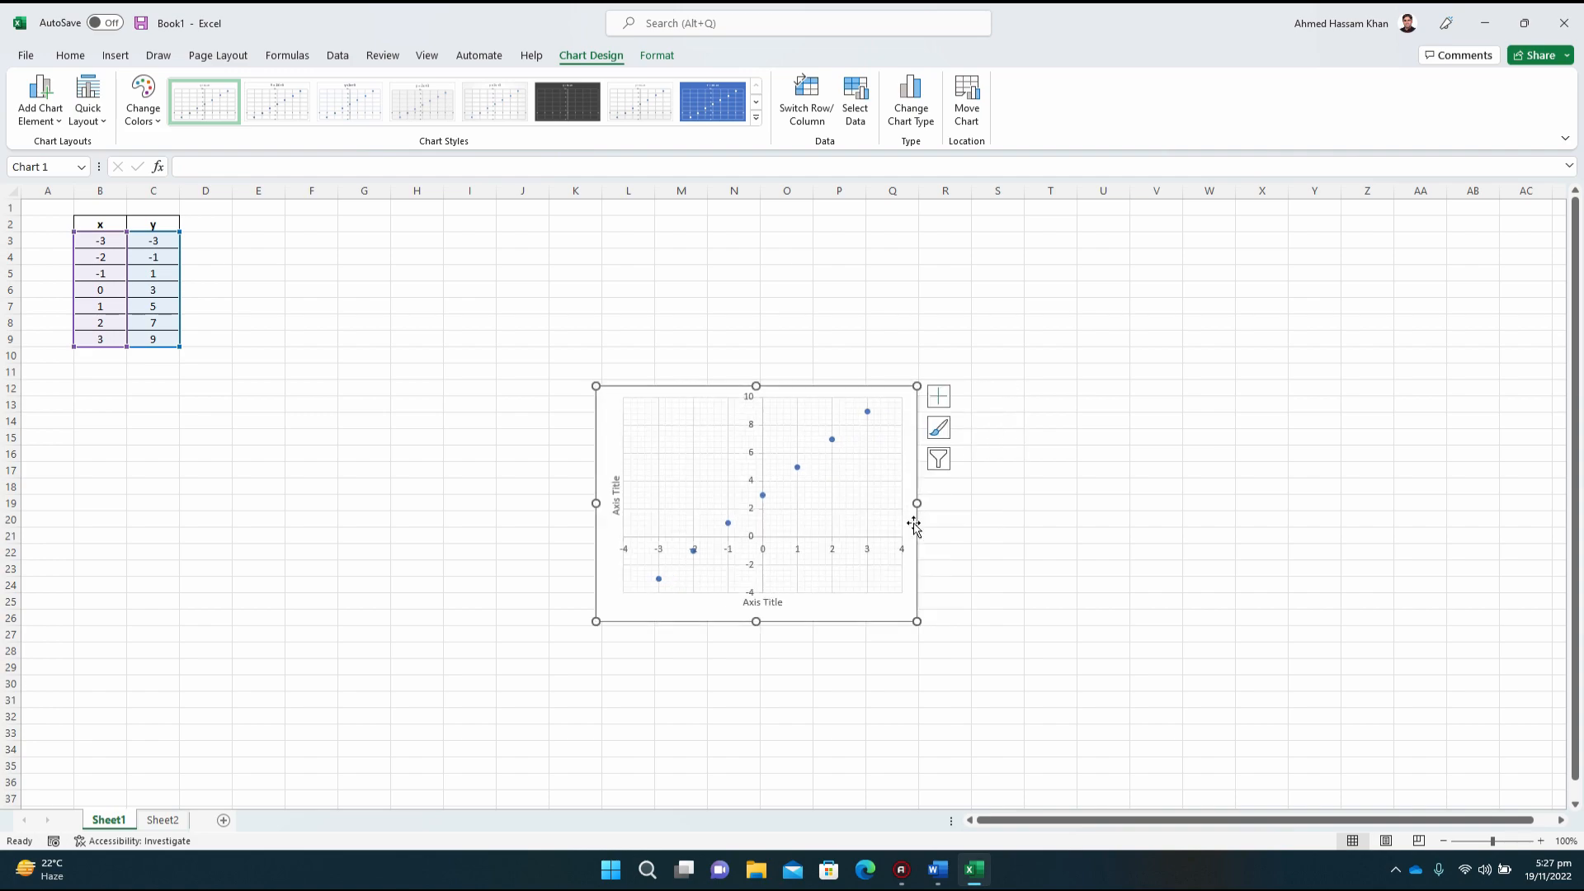
{"action": "left_click_drag", "start_coordinate": [916, 621], "coordinate": [999, 726]}
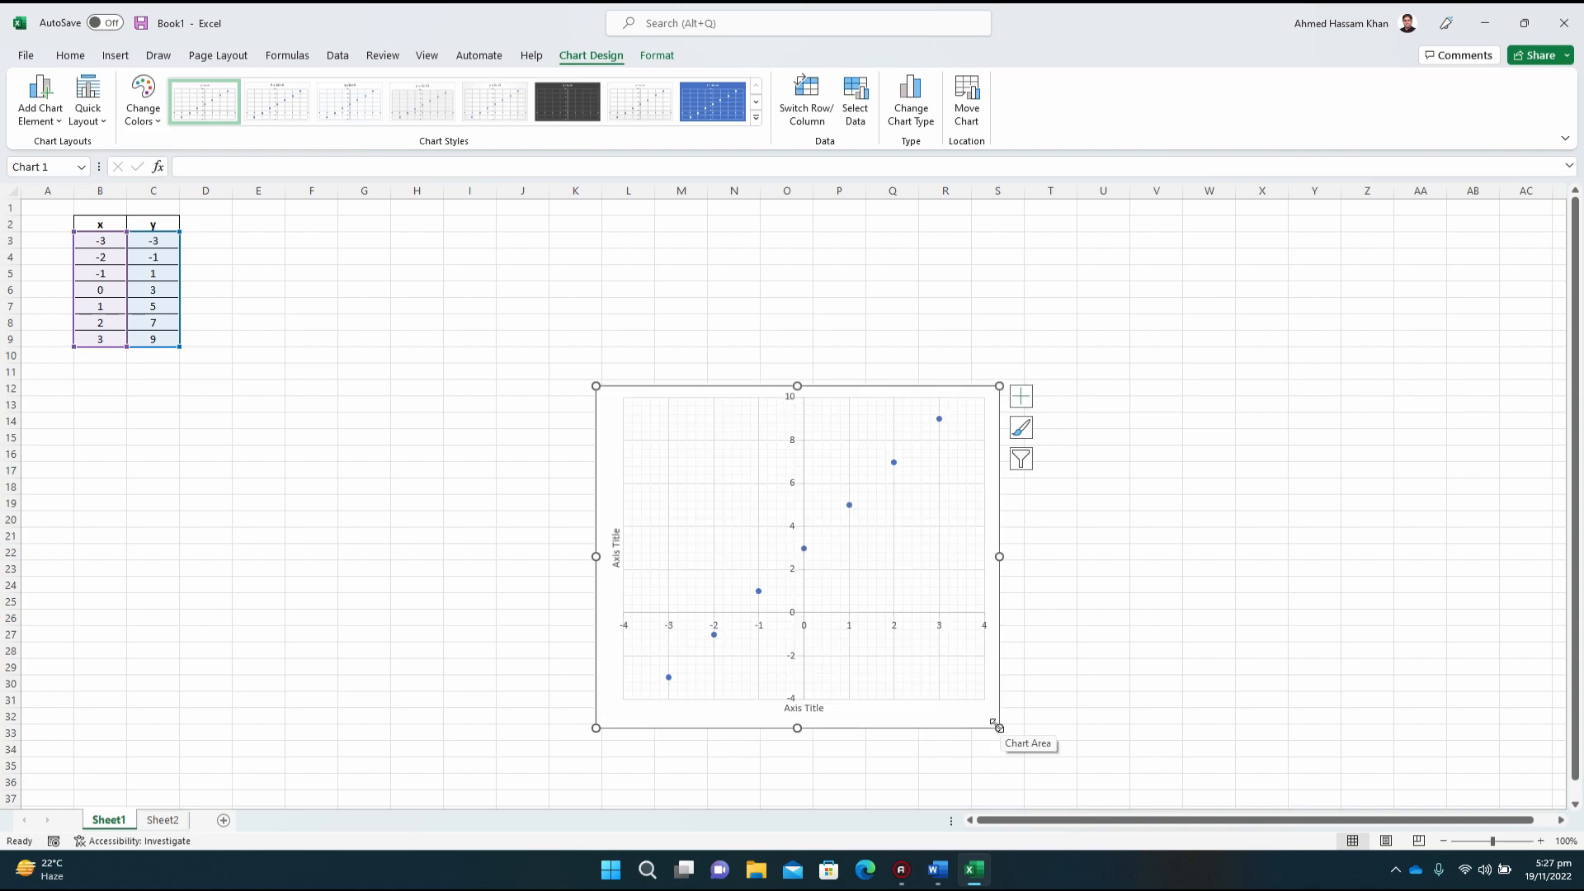
Step: Change the chart's horizontal axis title to x-axis
{"action": "left_click", "coordinate": [812, 707]}
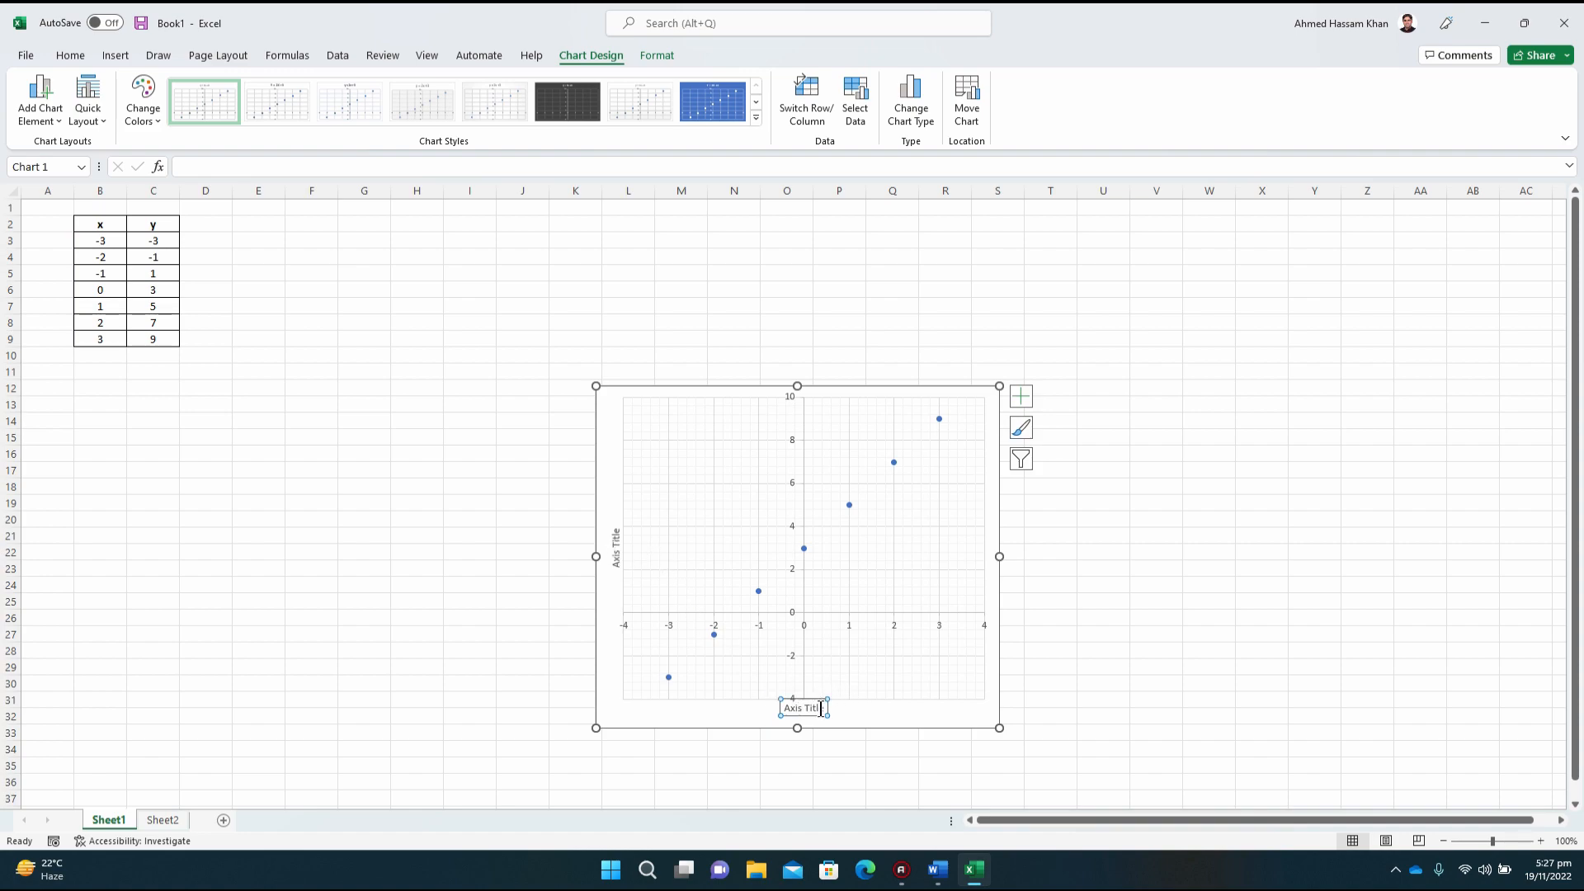
{"action": "key", "text": "BackSpace"}
{"action": "key", "text": "BackSpace"}
{"action": "key", "text": "BackSpace"}
{"action": "key", "text": "BackSpace"}
{"action": "key", "text": "BackSpace"}
{"action": "key", "text": "BackSpace"}
{"action": "key", "text": "BackSpace"}
{"action": "key", "text": "BackSpace"}
{"action": "key", "text": "BackSpace"}
{"action": "key", "text": "BackSpace"}
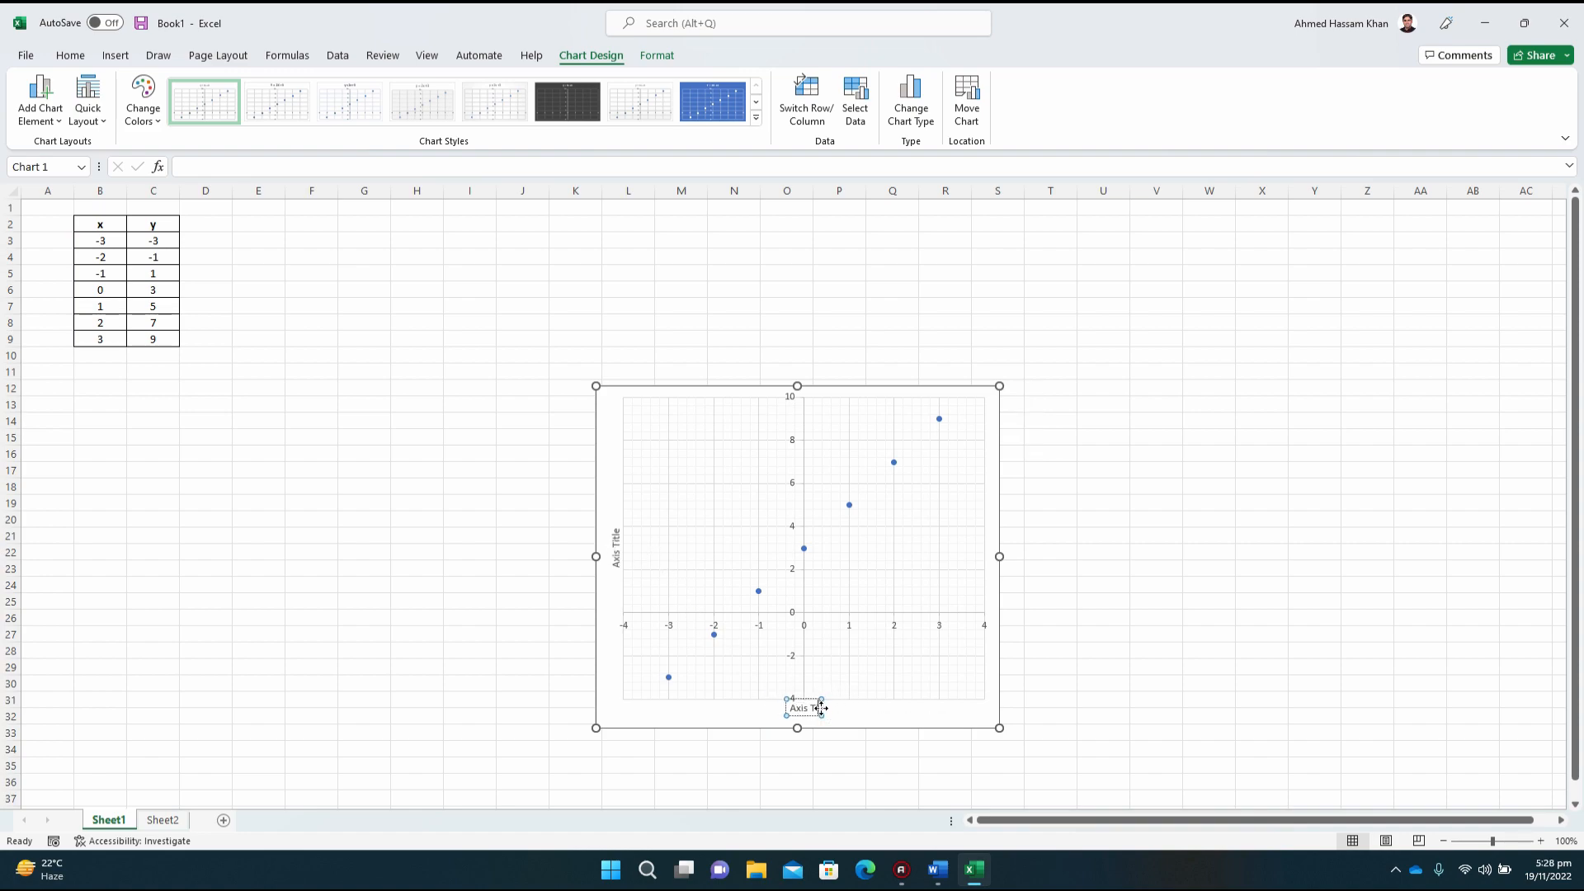
{"action": "type", "text": "x-axis"}
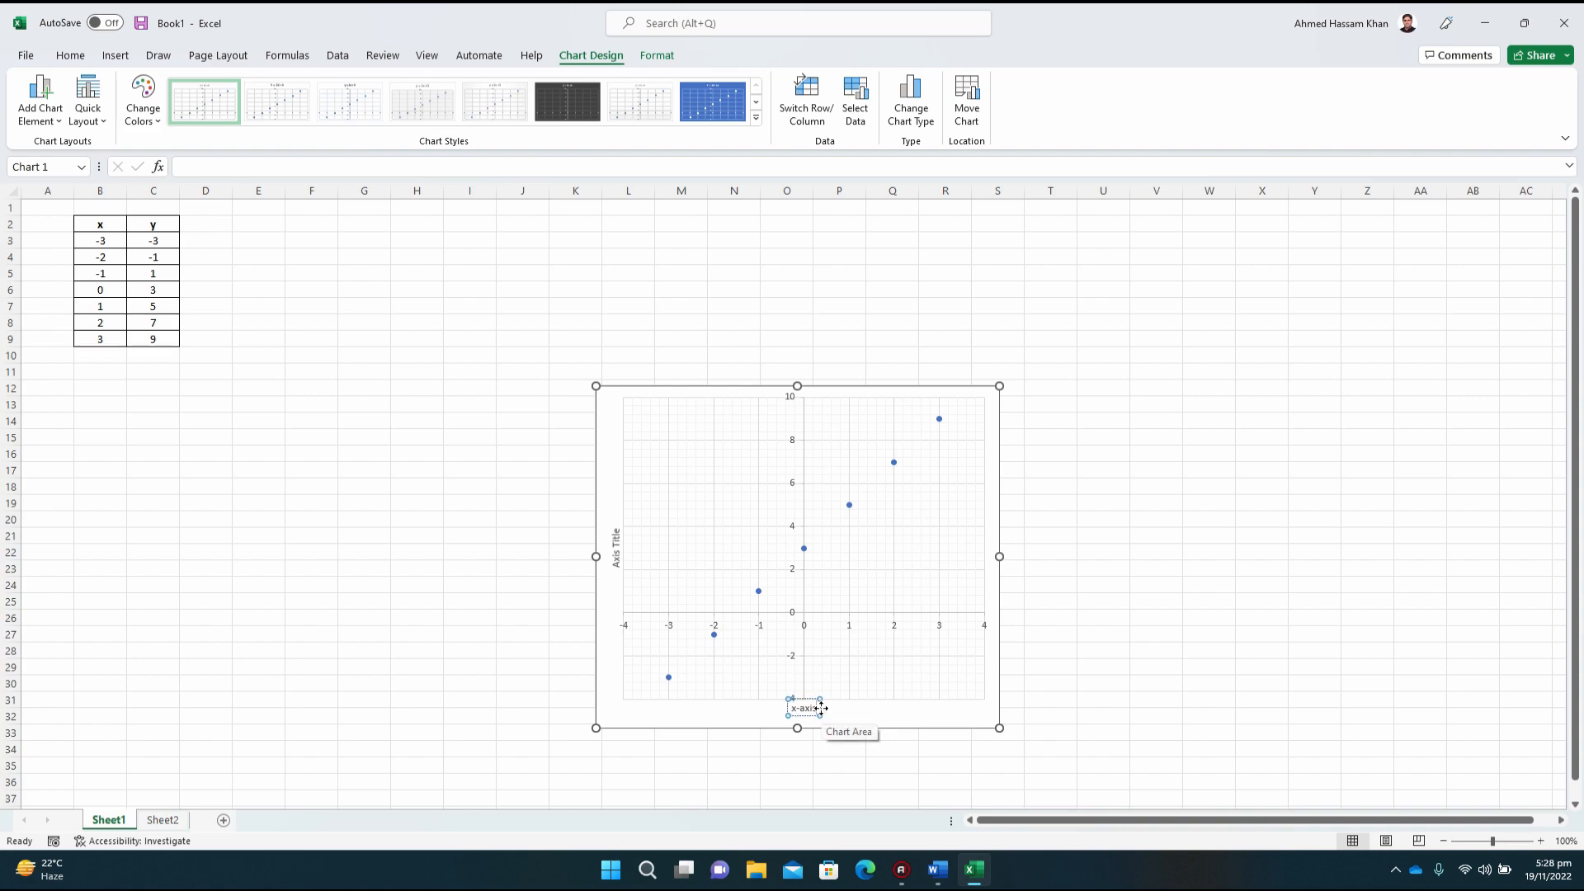
Step: Change the chart's vertical axis title to y-axis
{"action": "left_click", "coordinate": [615, 556]}
{"action": "double_click", "coordinate": [616, 541]}
{"action": "key", "text": "BackSpace"}
{"action": "key", "text": "BackSpace"}
{"action": "key", "text": "BackSpace"}
{"action": "key", "text": "BackSpace"}
{"action": "key", "text": "BackSpace"}
{"action": "key", "text": "BackSpace"}
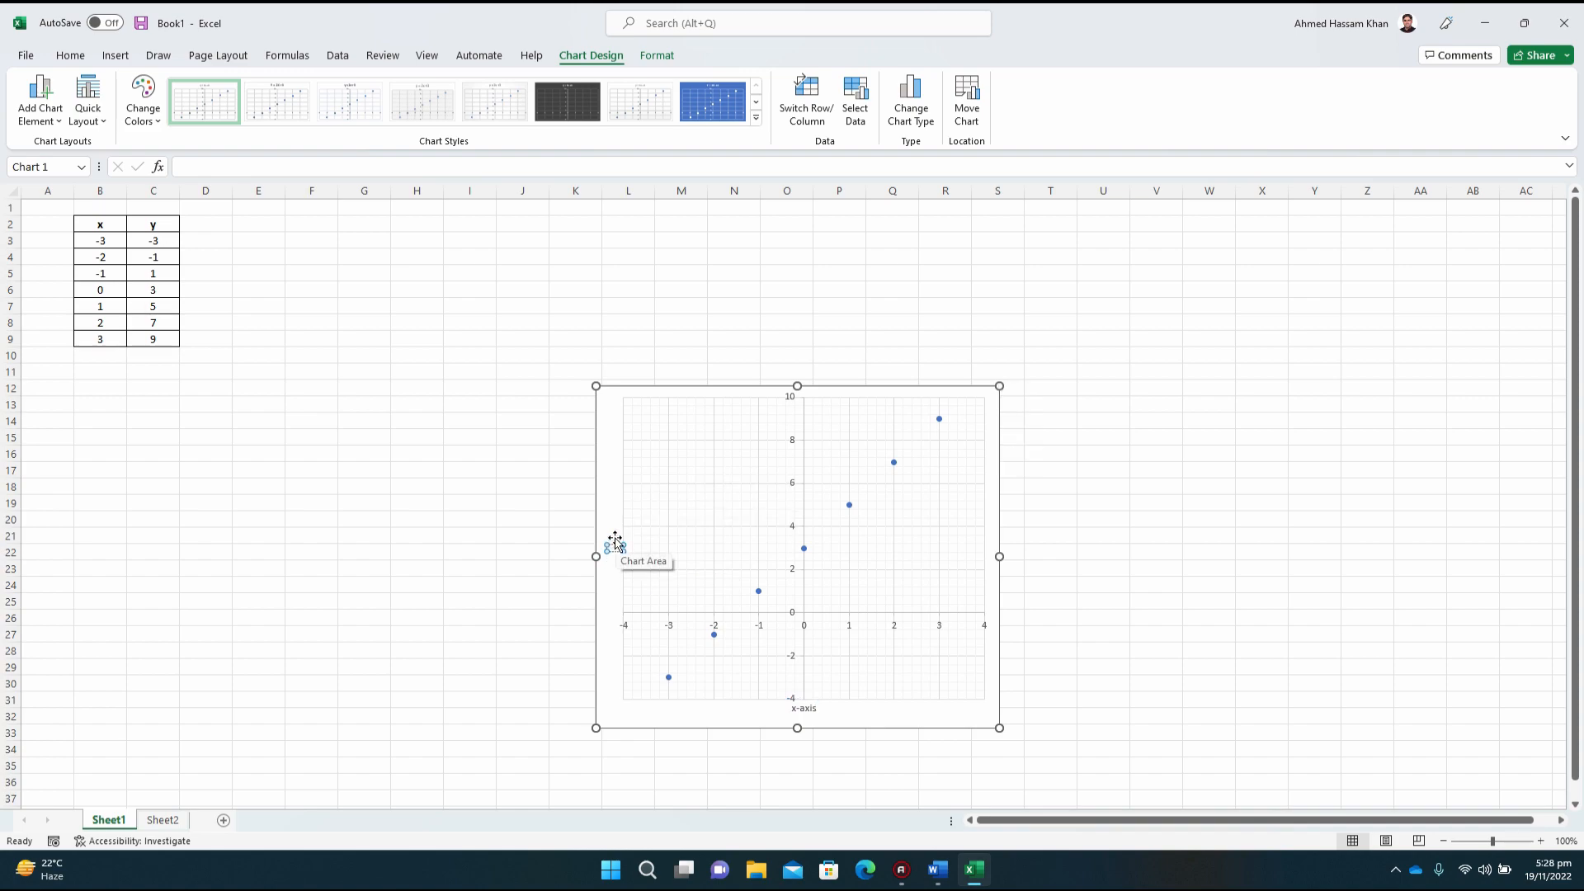
{"action": "type", "text": "y-axis"}
{"action": "left_click", "coordinate": [607, 456]}
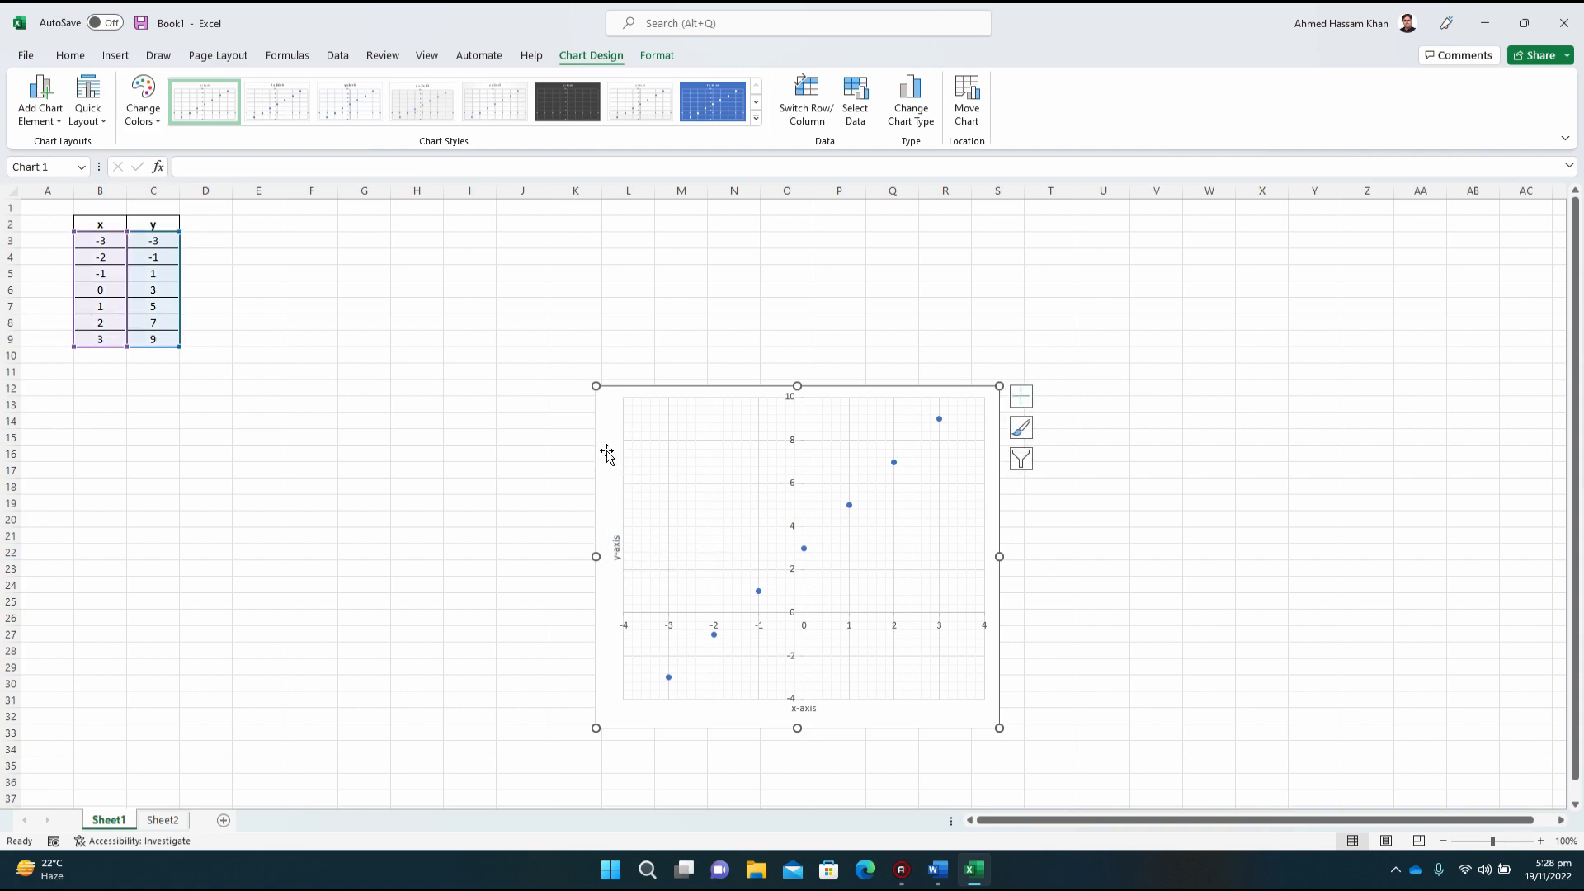
{"action": "left_click", "coordinate": [636, 629]}
{"action": "left_click", "coordinate": [672, 629]}
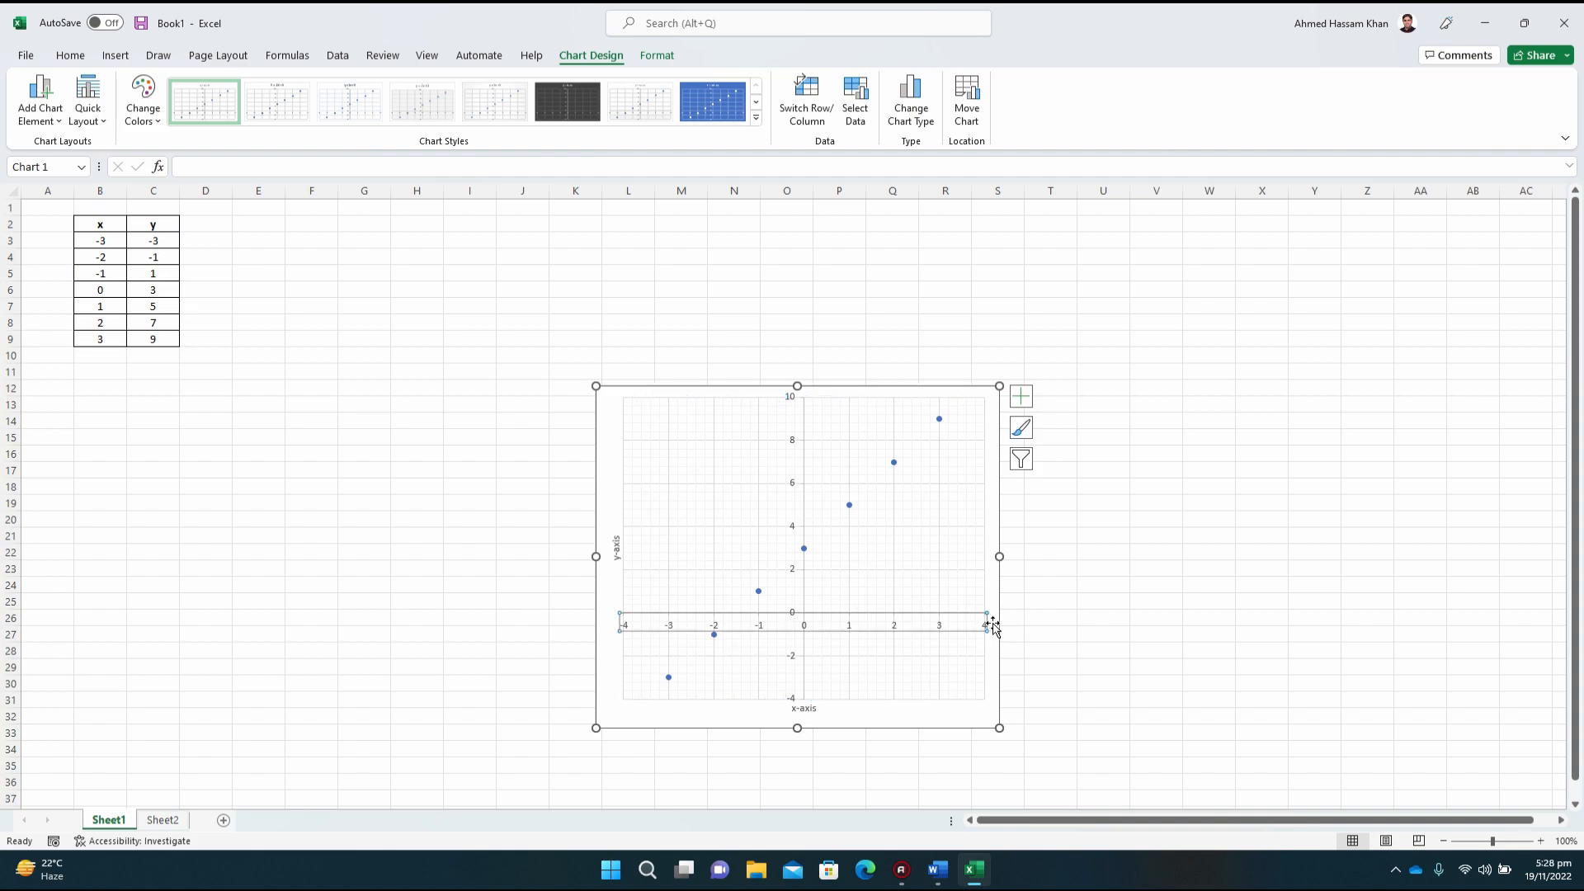
{"action": "left_click", "coordinate": [795, 687]}
{"action": "left_click", "coordinate": [795, 679]}
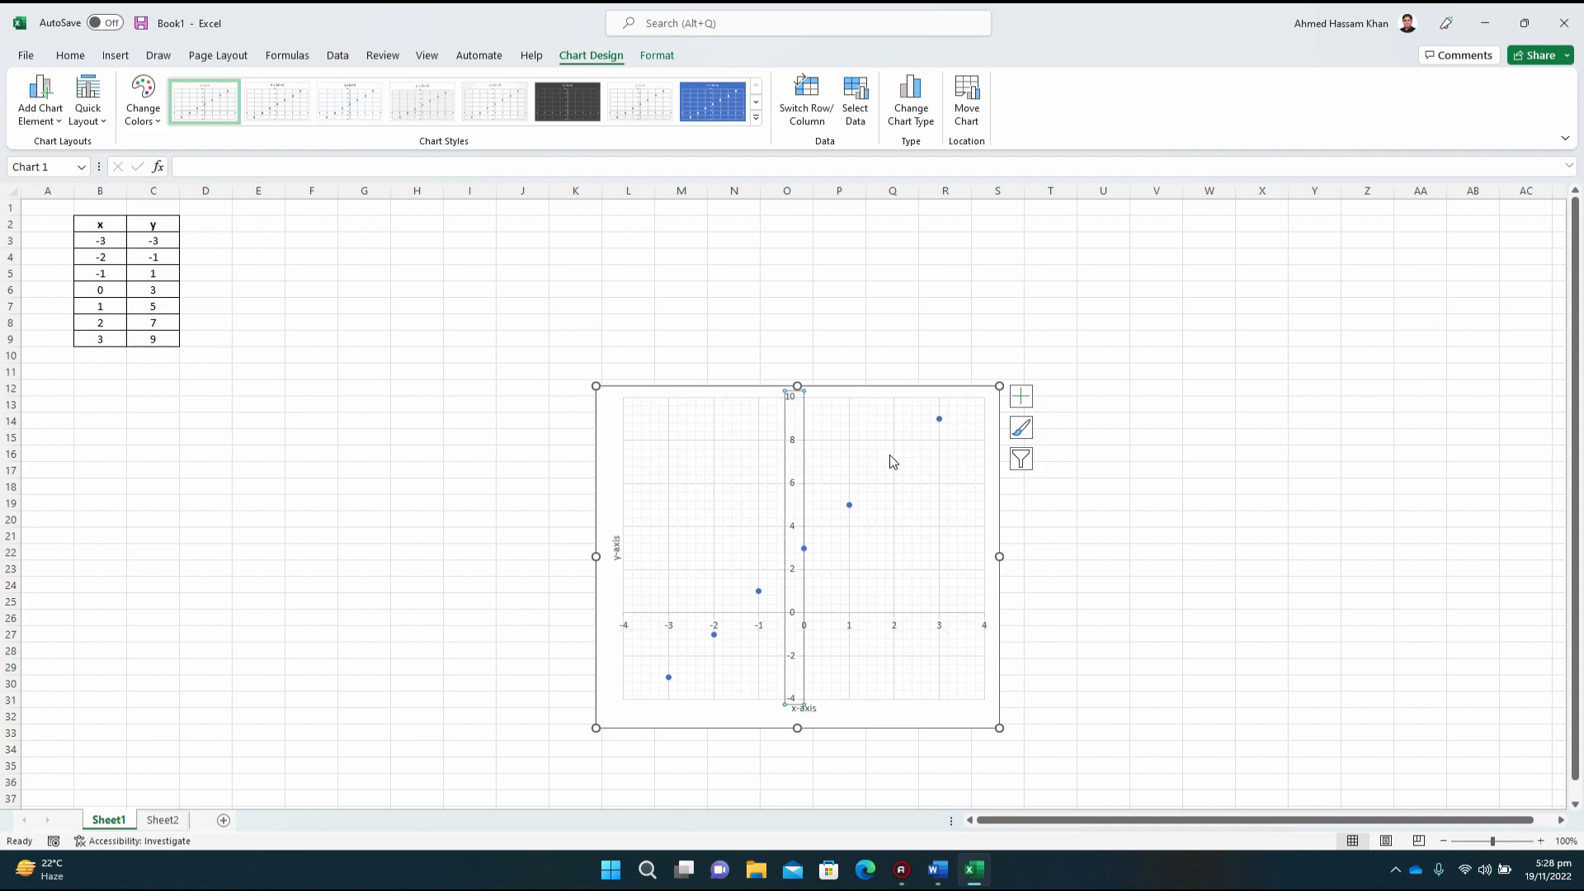
Step: Add a linear trendline to the plotted points of the y = 2x +3 series
{"action": "mouse_move", "coordinate": [897, 467]}
{"action": "left_click", "coordinate": [894, 463]}
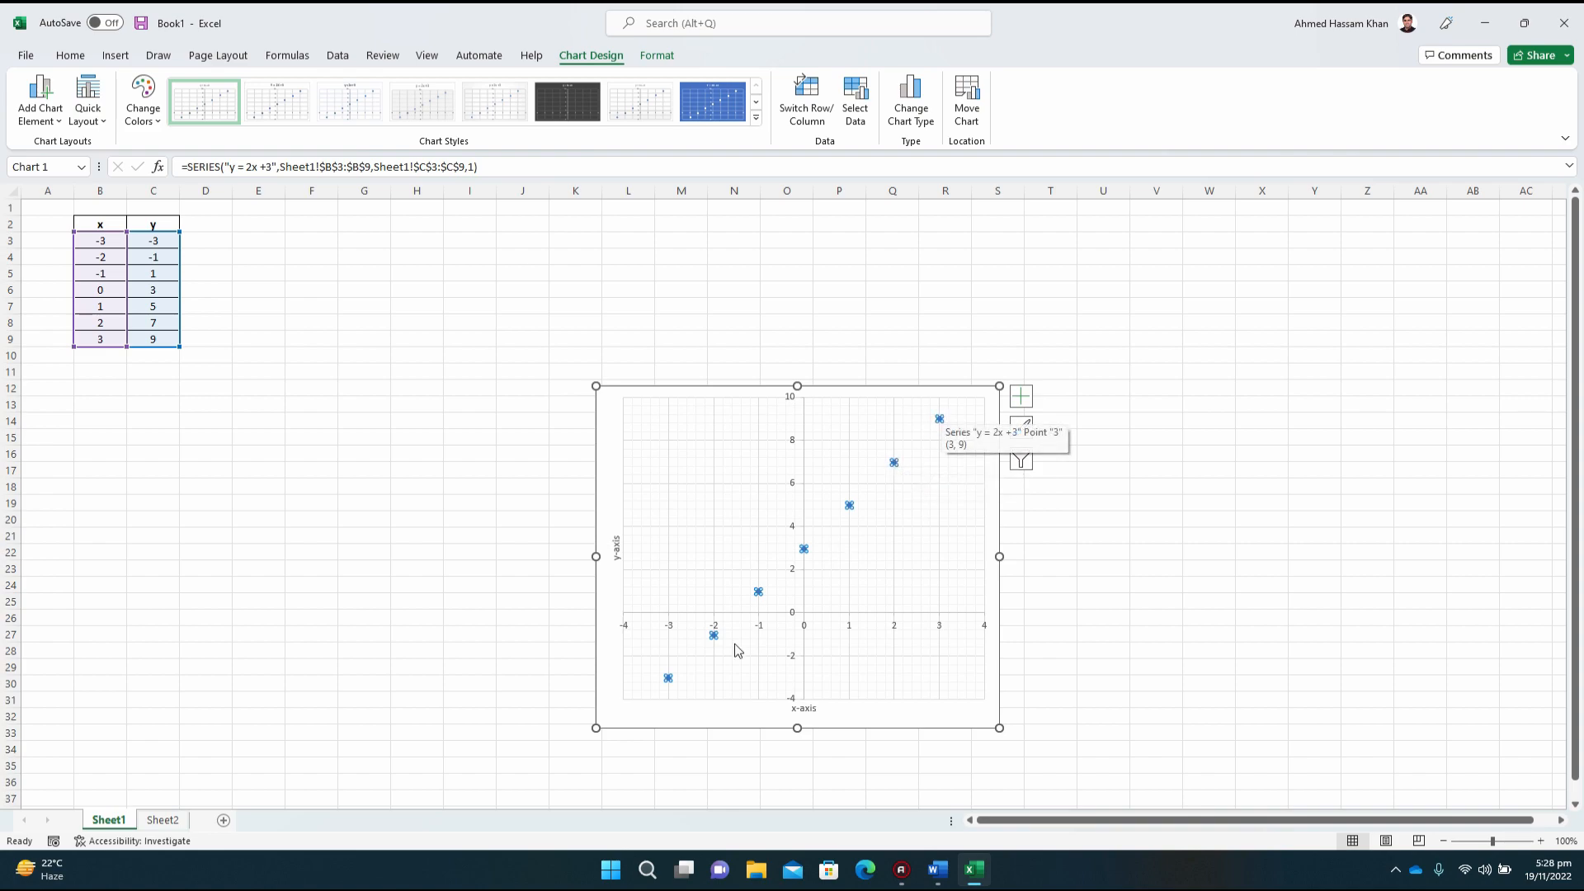
{"action": "right_click", "coordinate": [892, 463]}
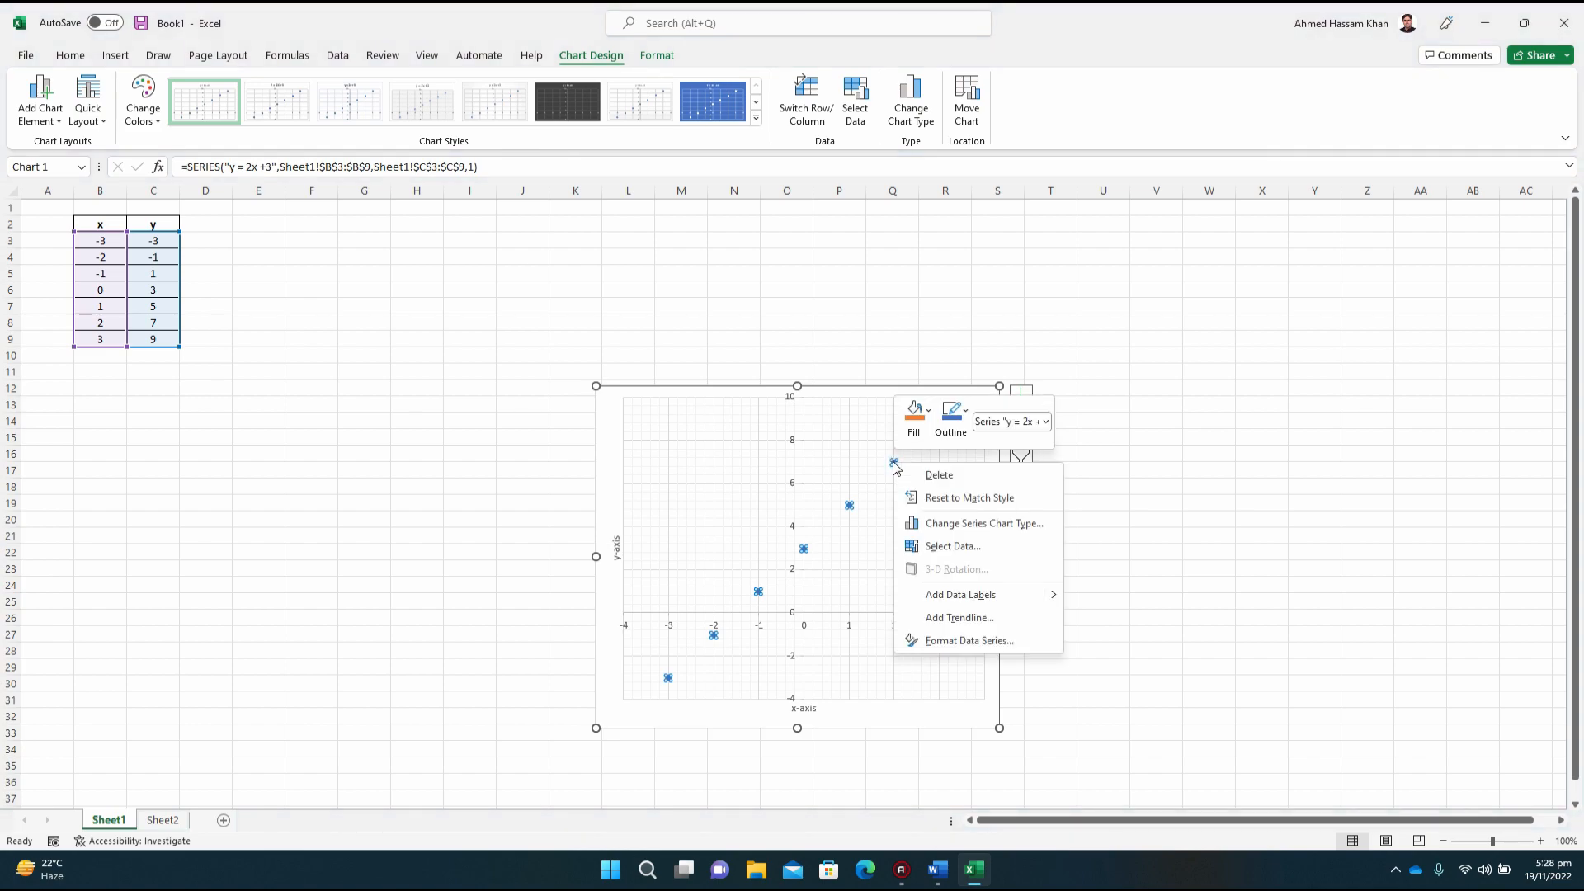
{"action": "left_click", "coordinate": [1024, 618]}
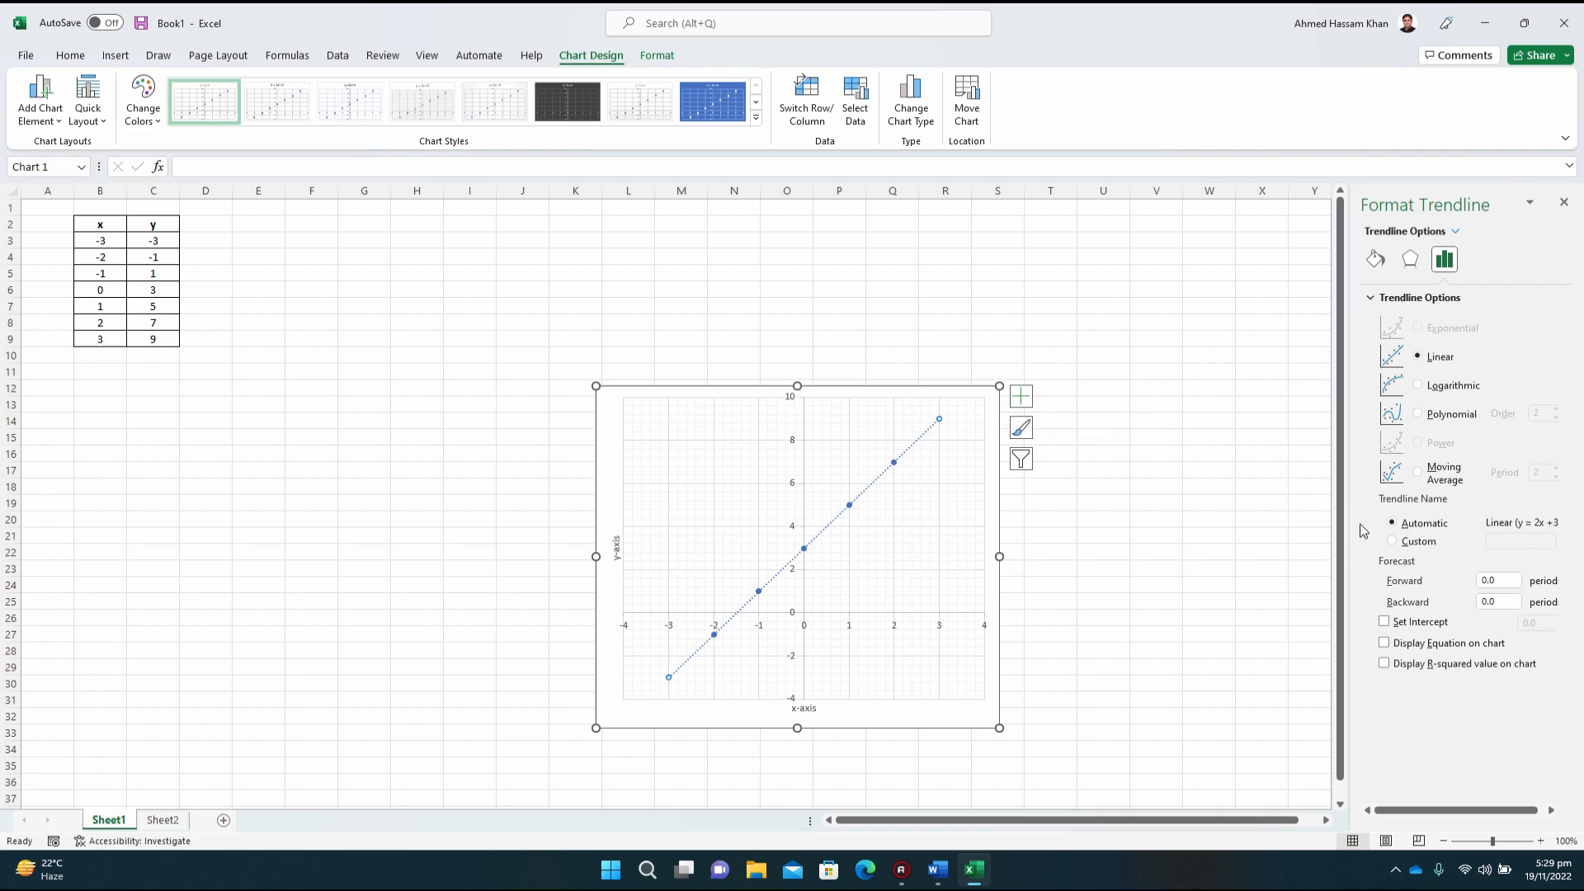
Step: Set the trendline's forward forecast to 1 period
{"action": "left_click", "coordinate": [1497, 582]}
{"action": "left_click", "coordinate": [1499, 601]}
{"action": "left_click", "coordinate": [1502, 580]}
{"action": "left_click_drag", "start_coordinate": [1501, 580], "coordinate": [1476, 582]}
{"action": "type", "text": "1"}
{"action": "key", "text": "Return"}
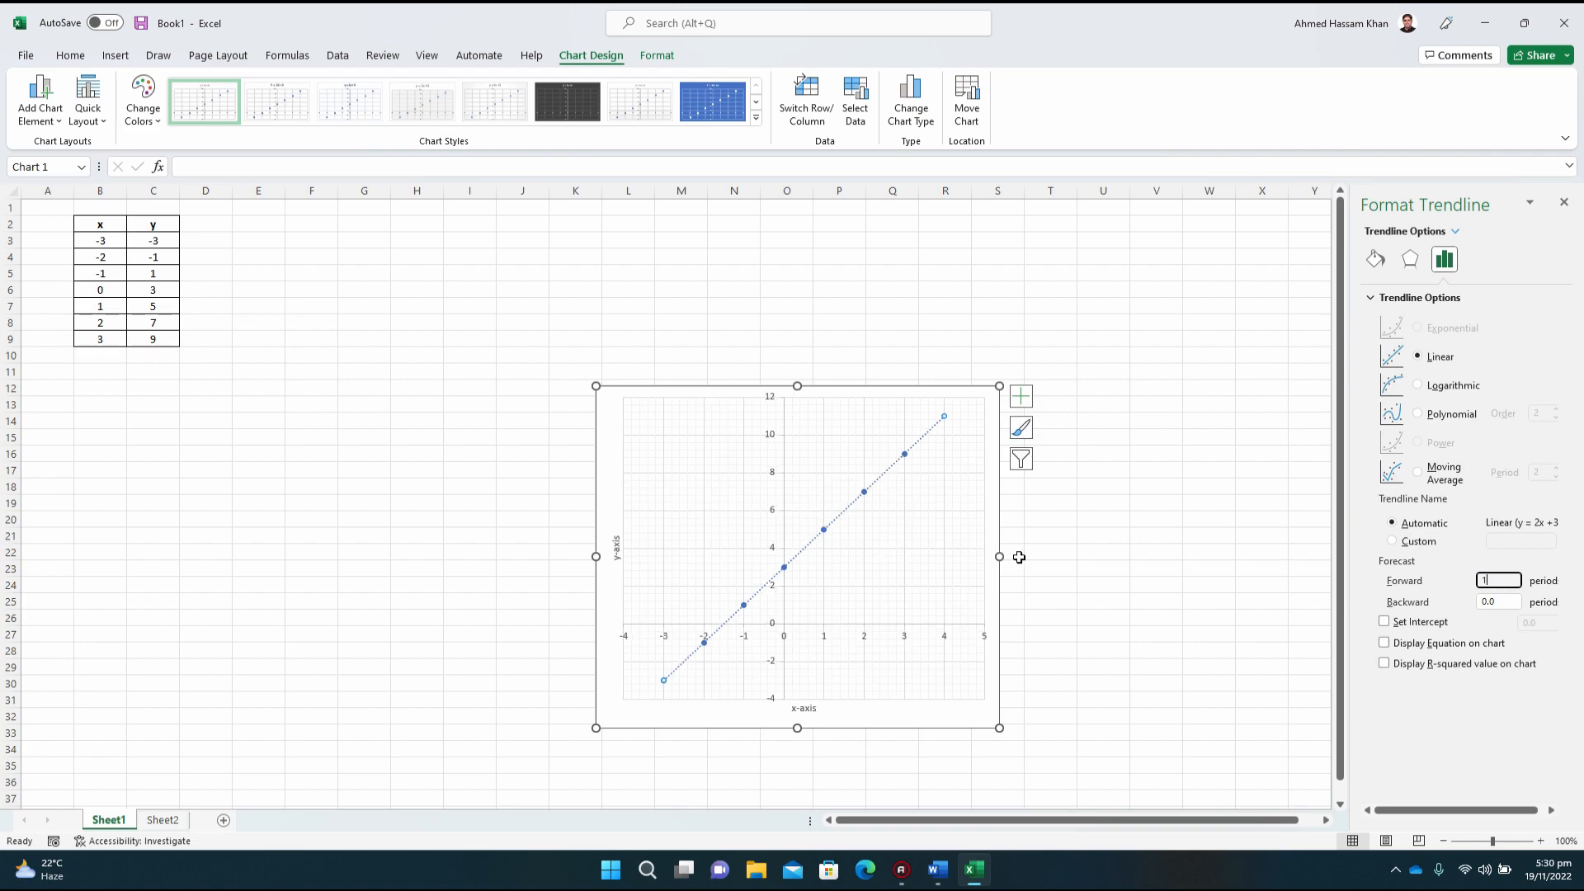
Step: Set the trendline's backward forecast to 1 period
{"action": "left_click", "coordinate": [981, 536]}
{"action": "left_click", "coordinate": [990, 532]}
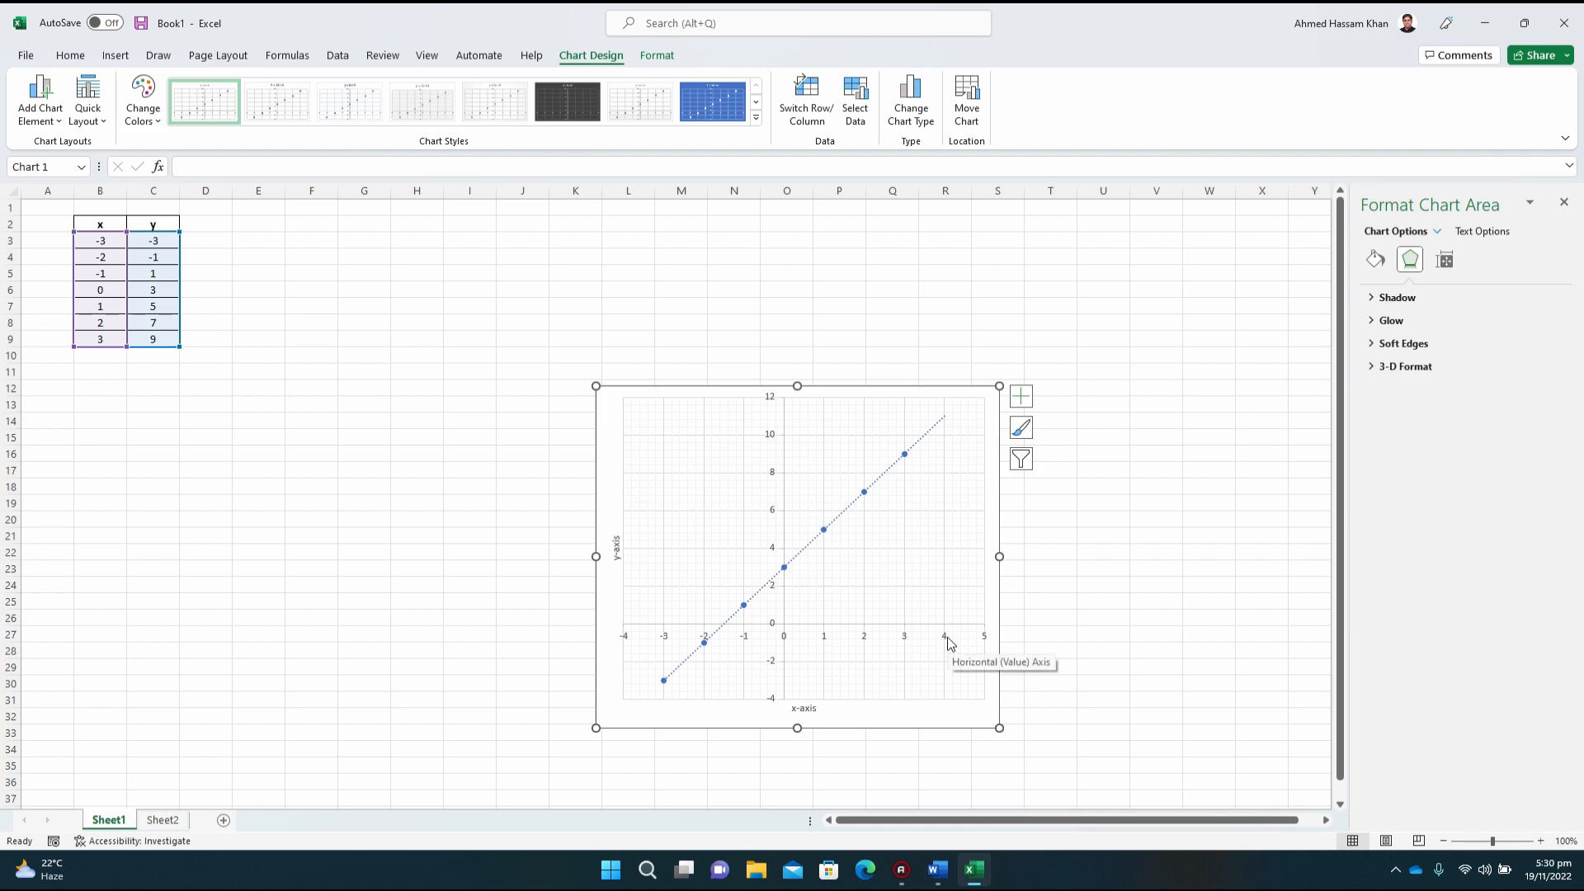
{"action": "left_click", "coordinate": [875, 483]}
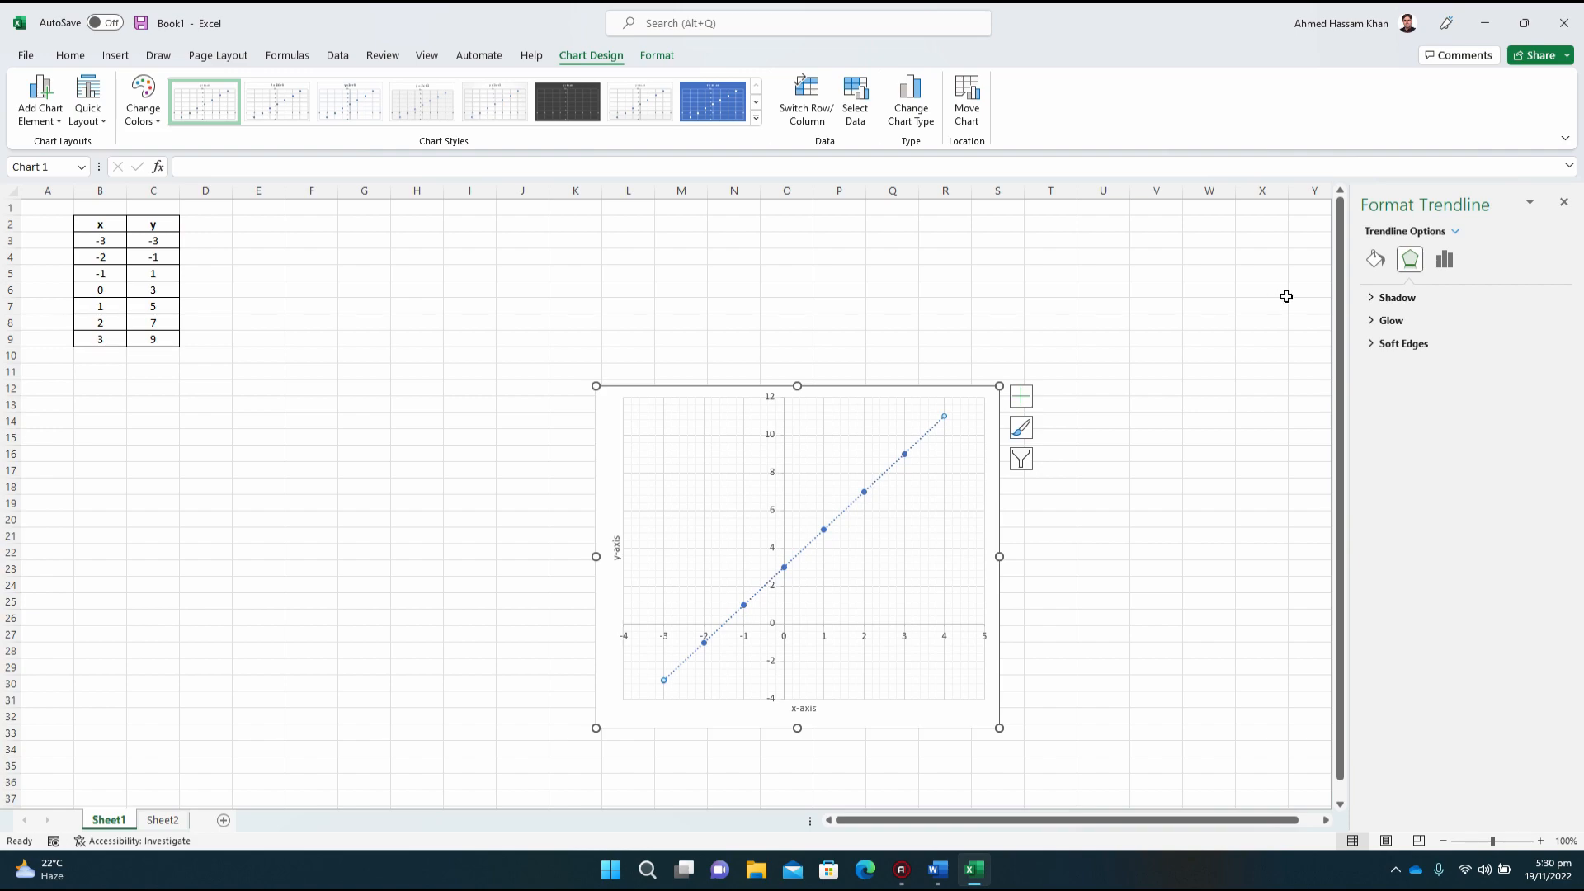
{"action": "left_click", "coordinate": [1444, 262]}
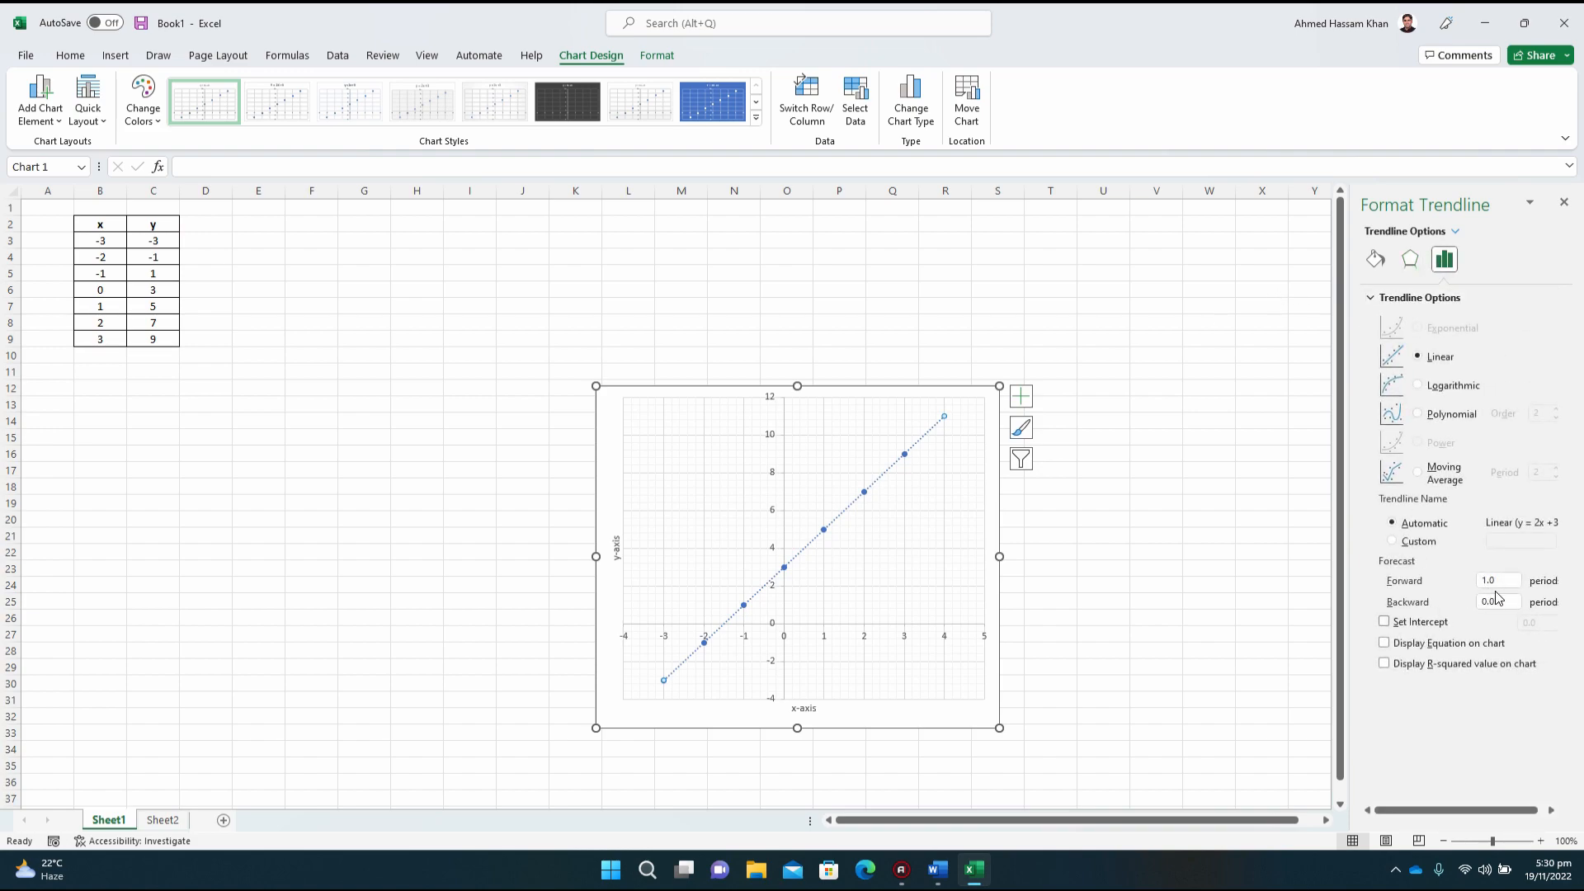
{"action": "double_click", "coordinate": [1476, 603]}
{"action": "type", "text": "1"}
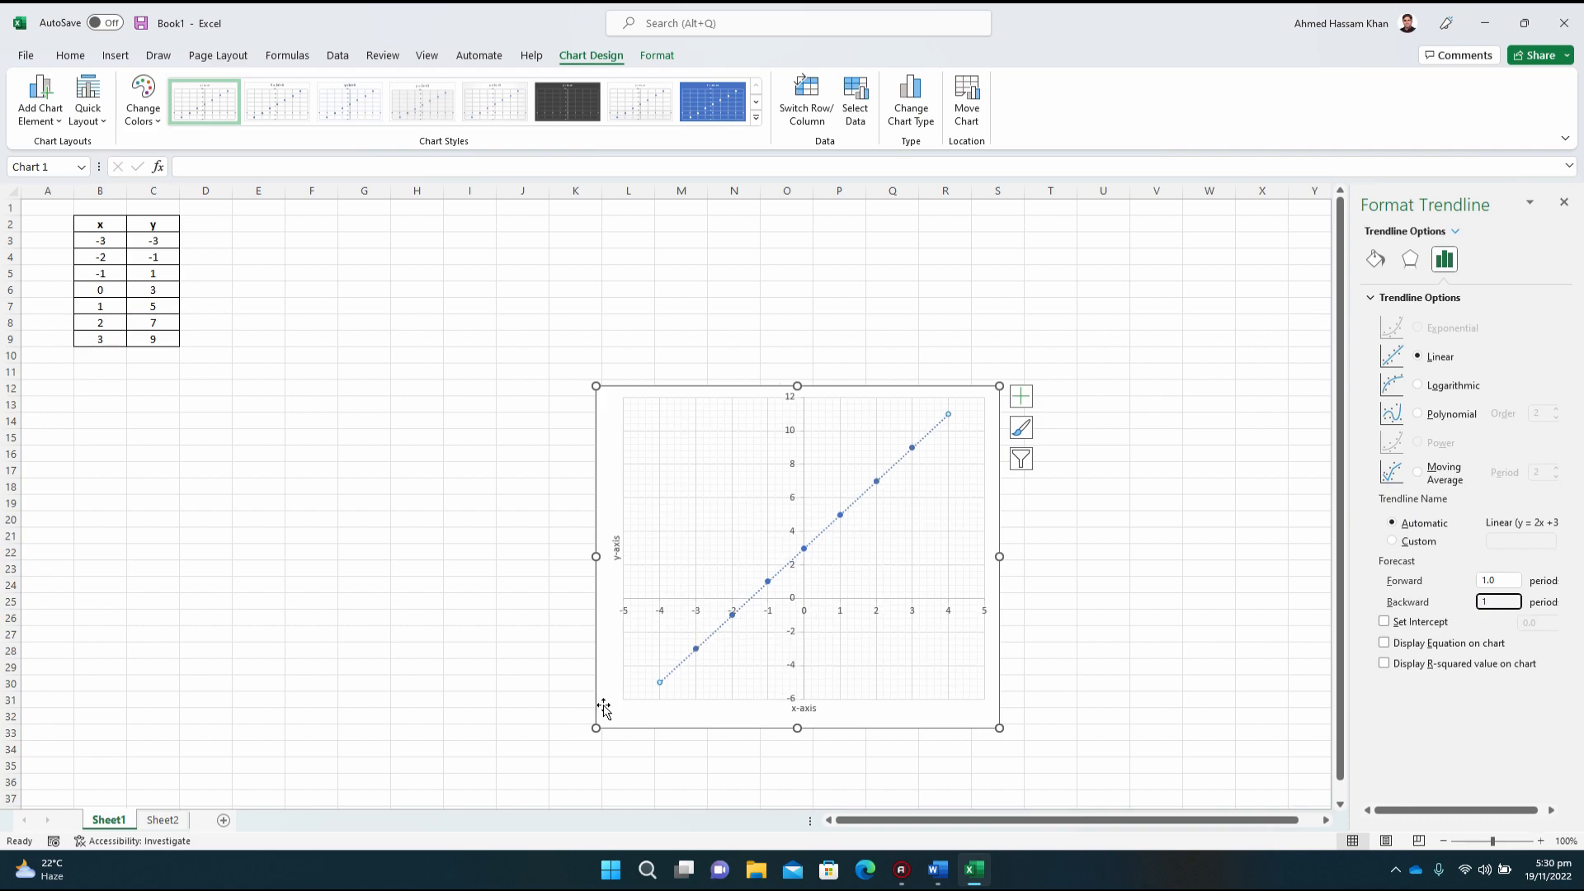
{"action": "left_click", "coordinate": [636, 713]}
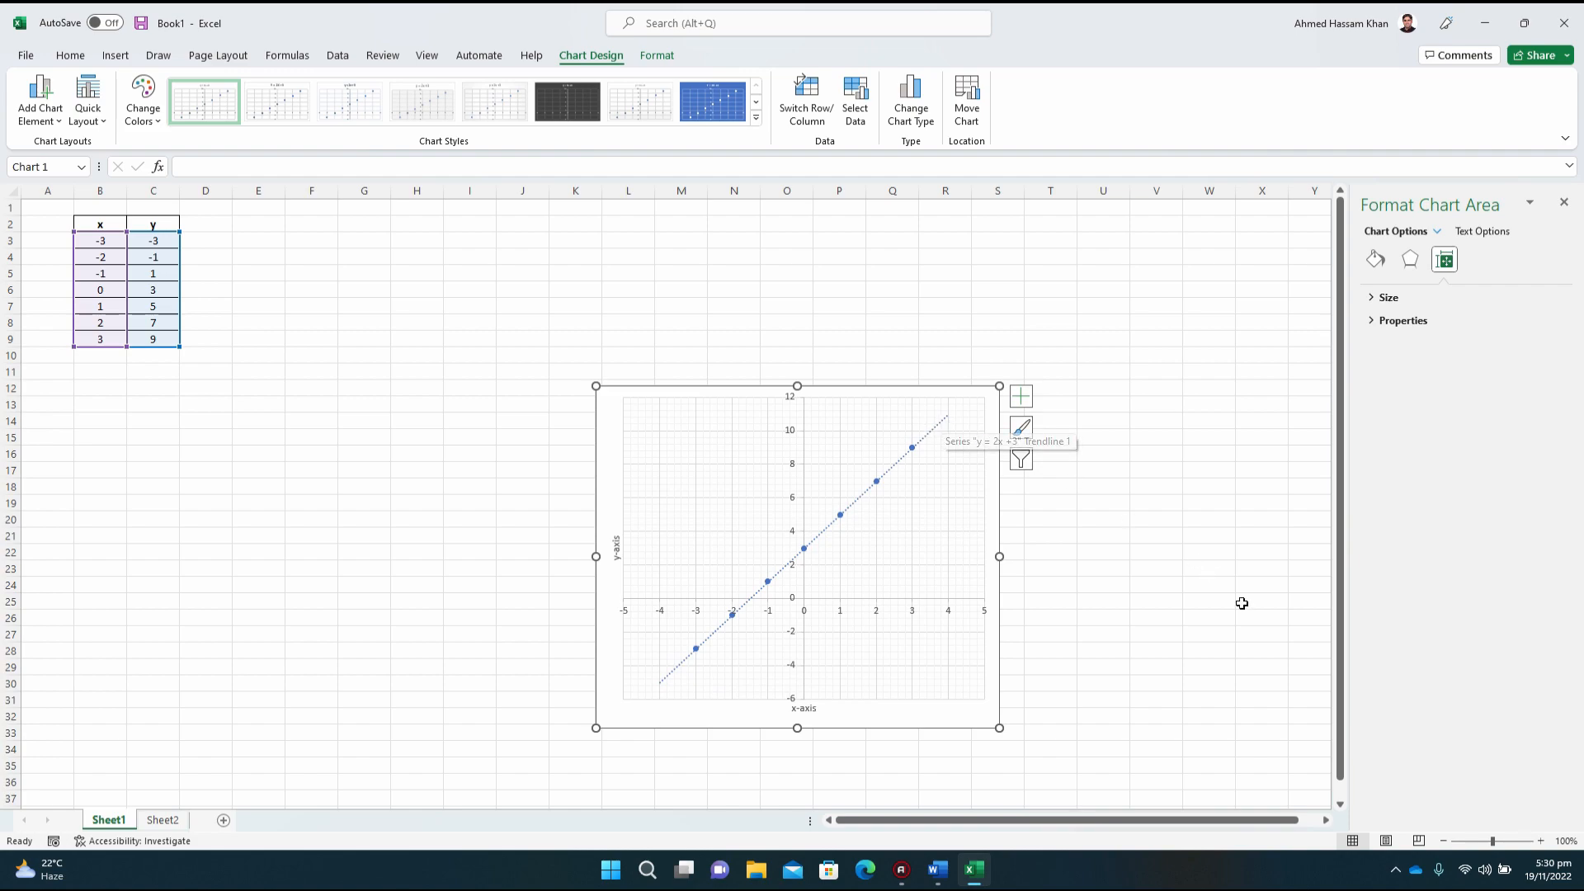
Step: Recolour the trendline black and change its dash type to Solid
{"action": "left_click", "coordinate": [1541, 841]}
{"action": "left_click", "coordinate": [1541, 840]}
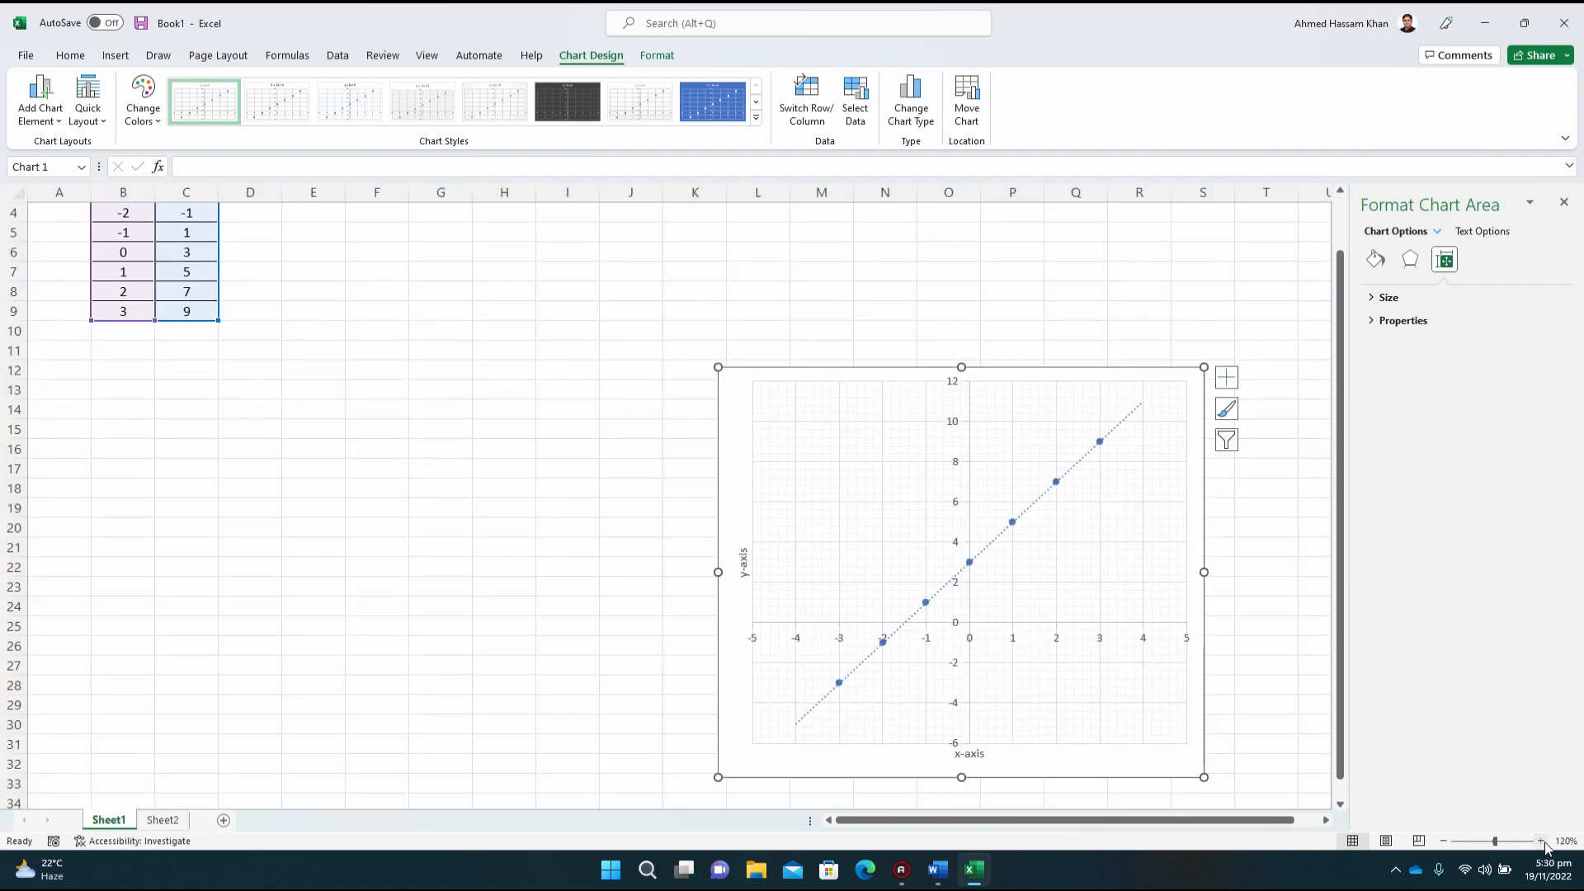
{"action": "left_click_drag", "start_coordinate": [1124, 821], "coordinate": [1138, 823]}
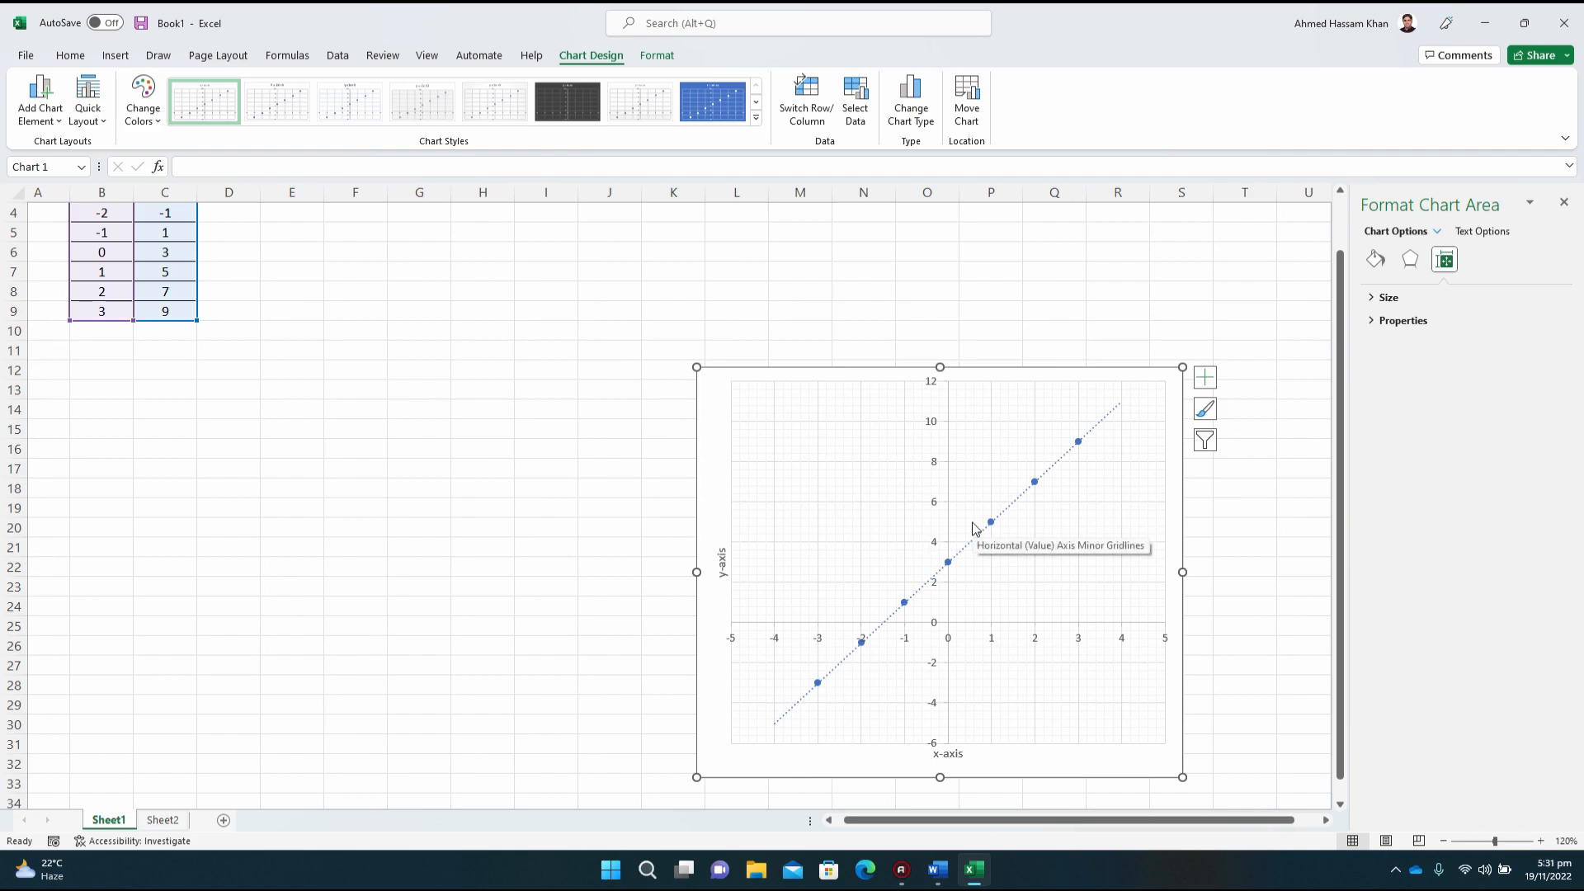
{"action": "left_click", "coordinate": [1107, 421]}
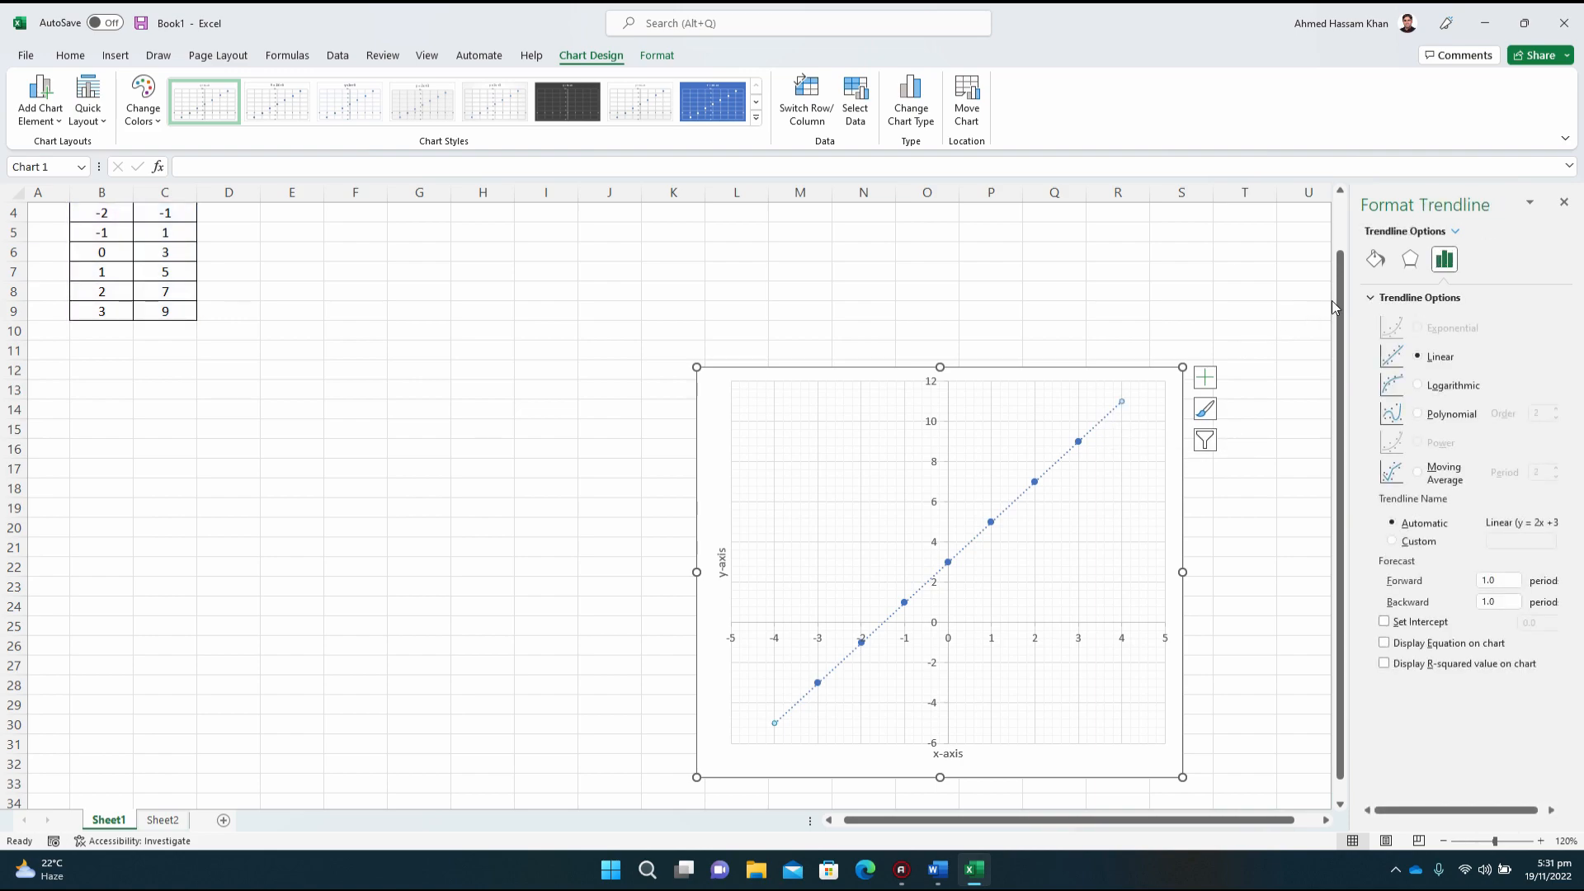
{"action": "left_click", "coordinate": [1375, 261]}
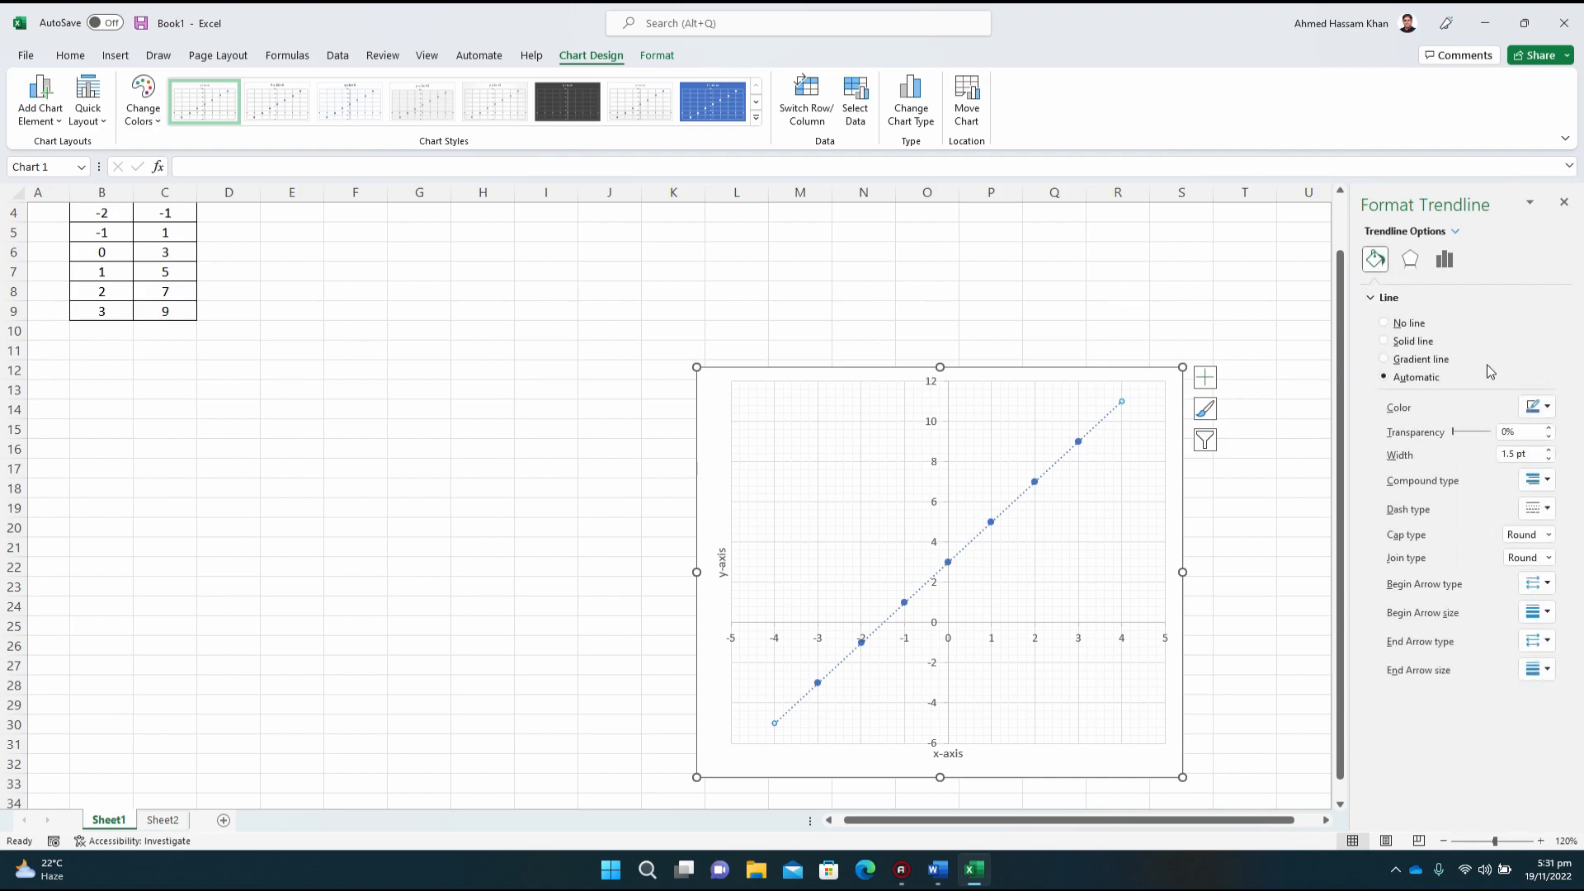
{"action": "left_click", "coordinate": [1550, 406]}
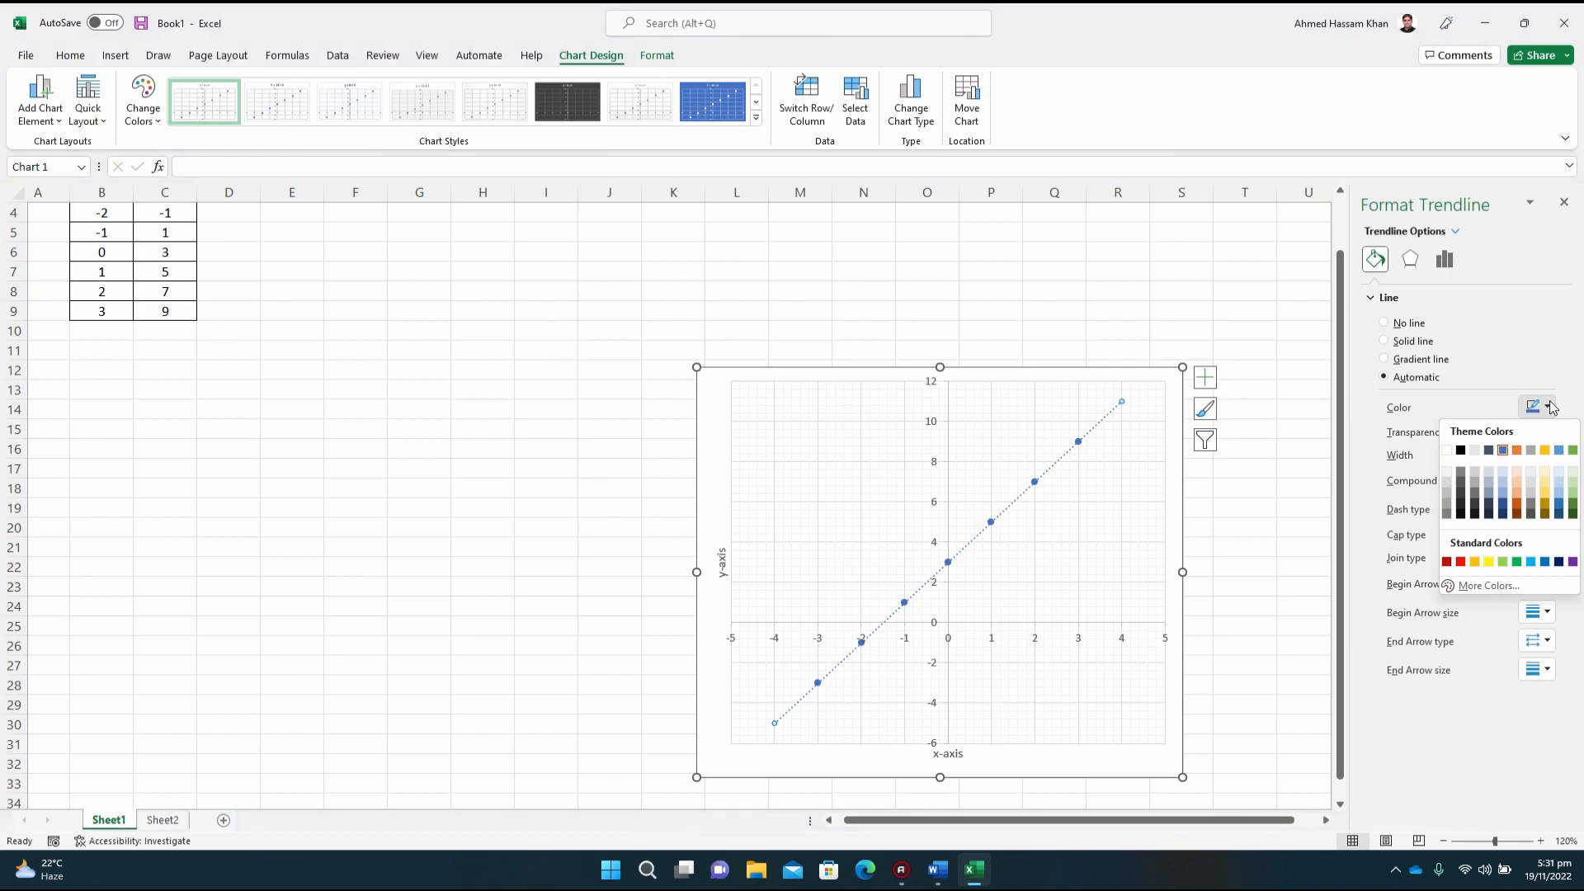
{"action": "left_click", "coordinate": [1460, 451]}
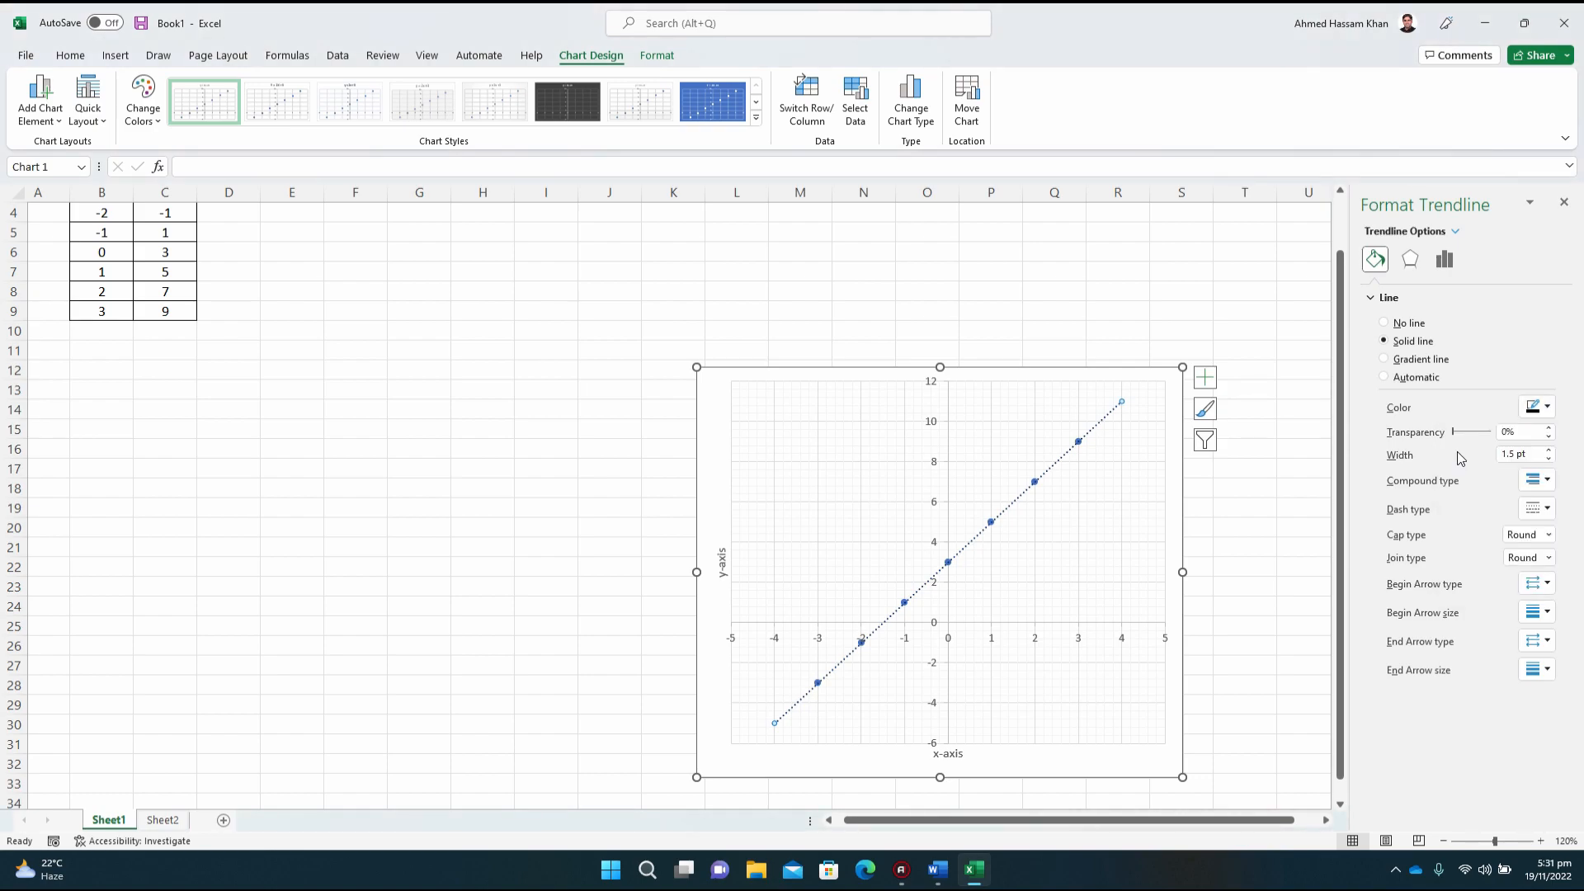
{"action": "left_click", "coordinate": [1539, 509]}
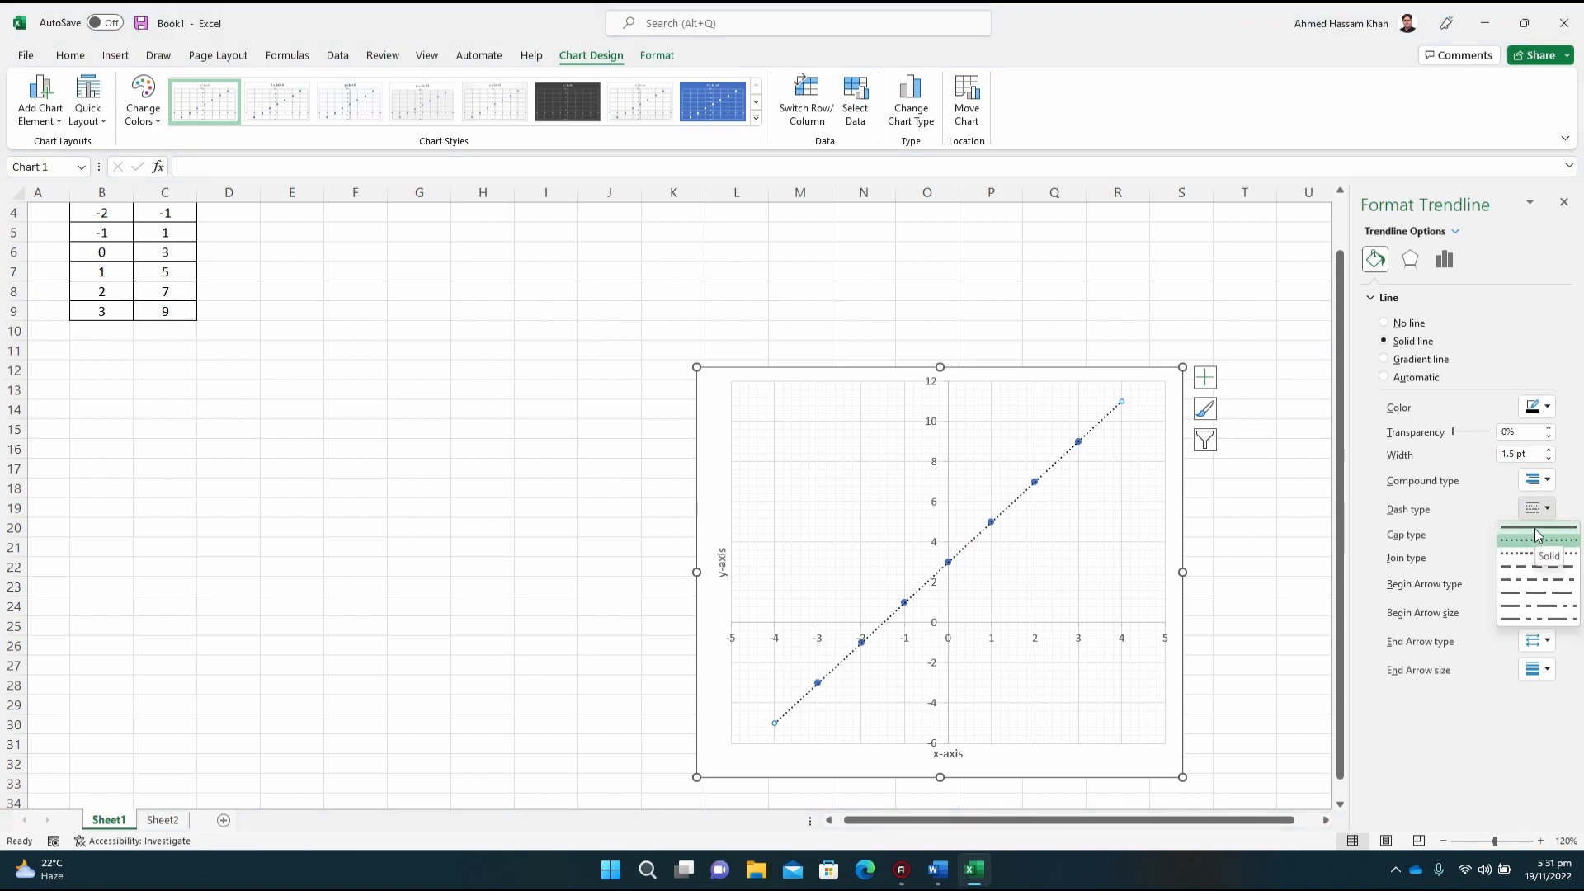
{"action": "left_click", "coordinate": [1535, 528]}
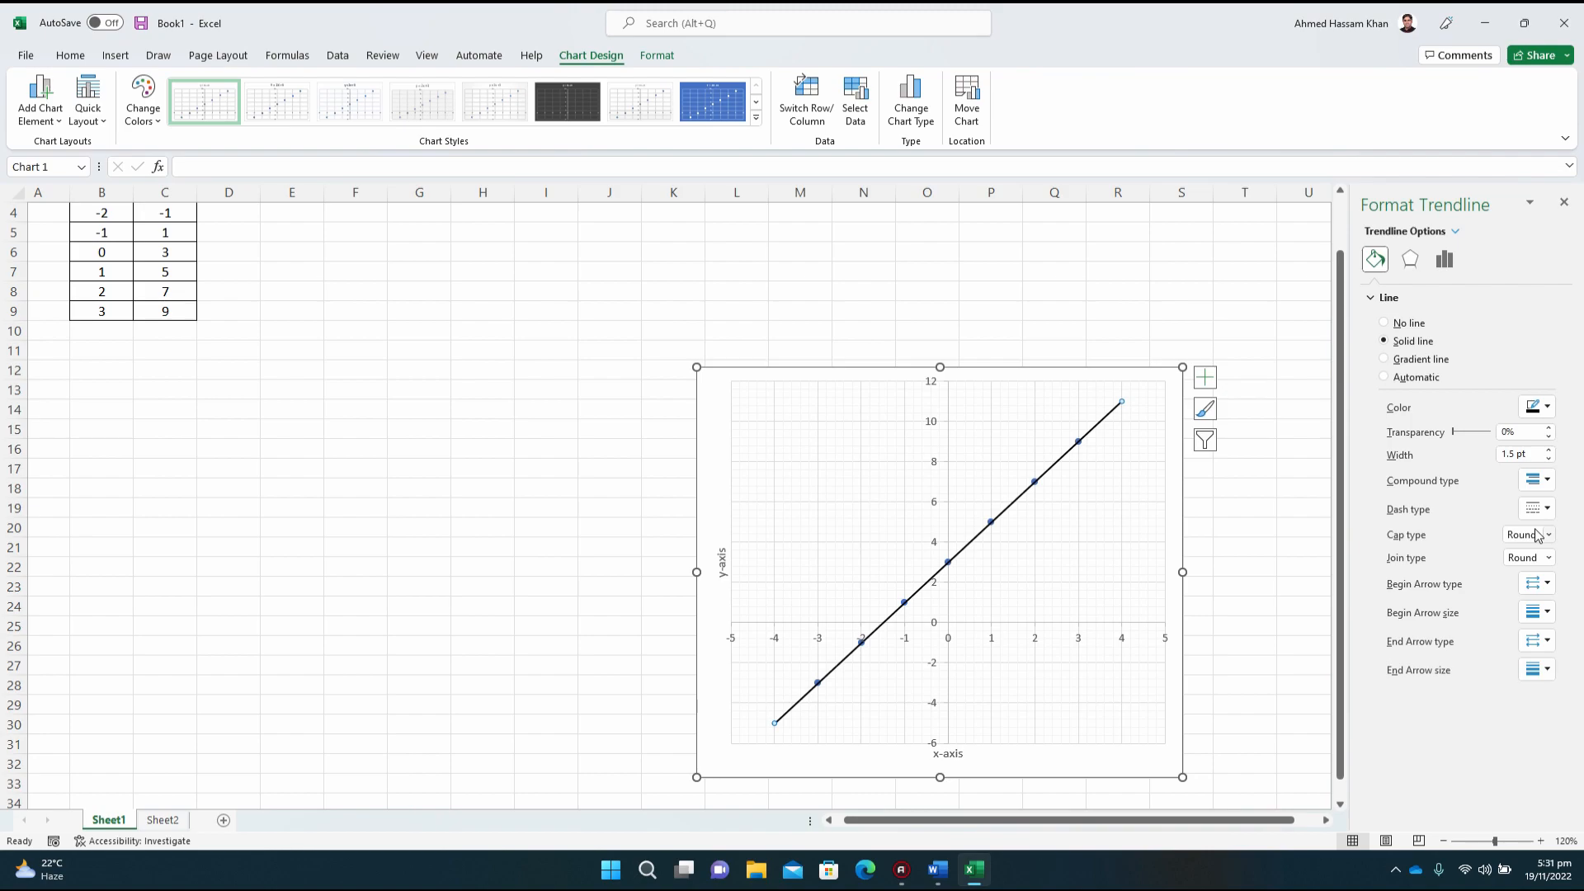
{"action": "left_click", "coordinate": [1174, 413]}
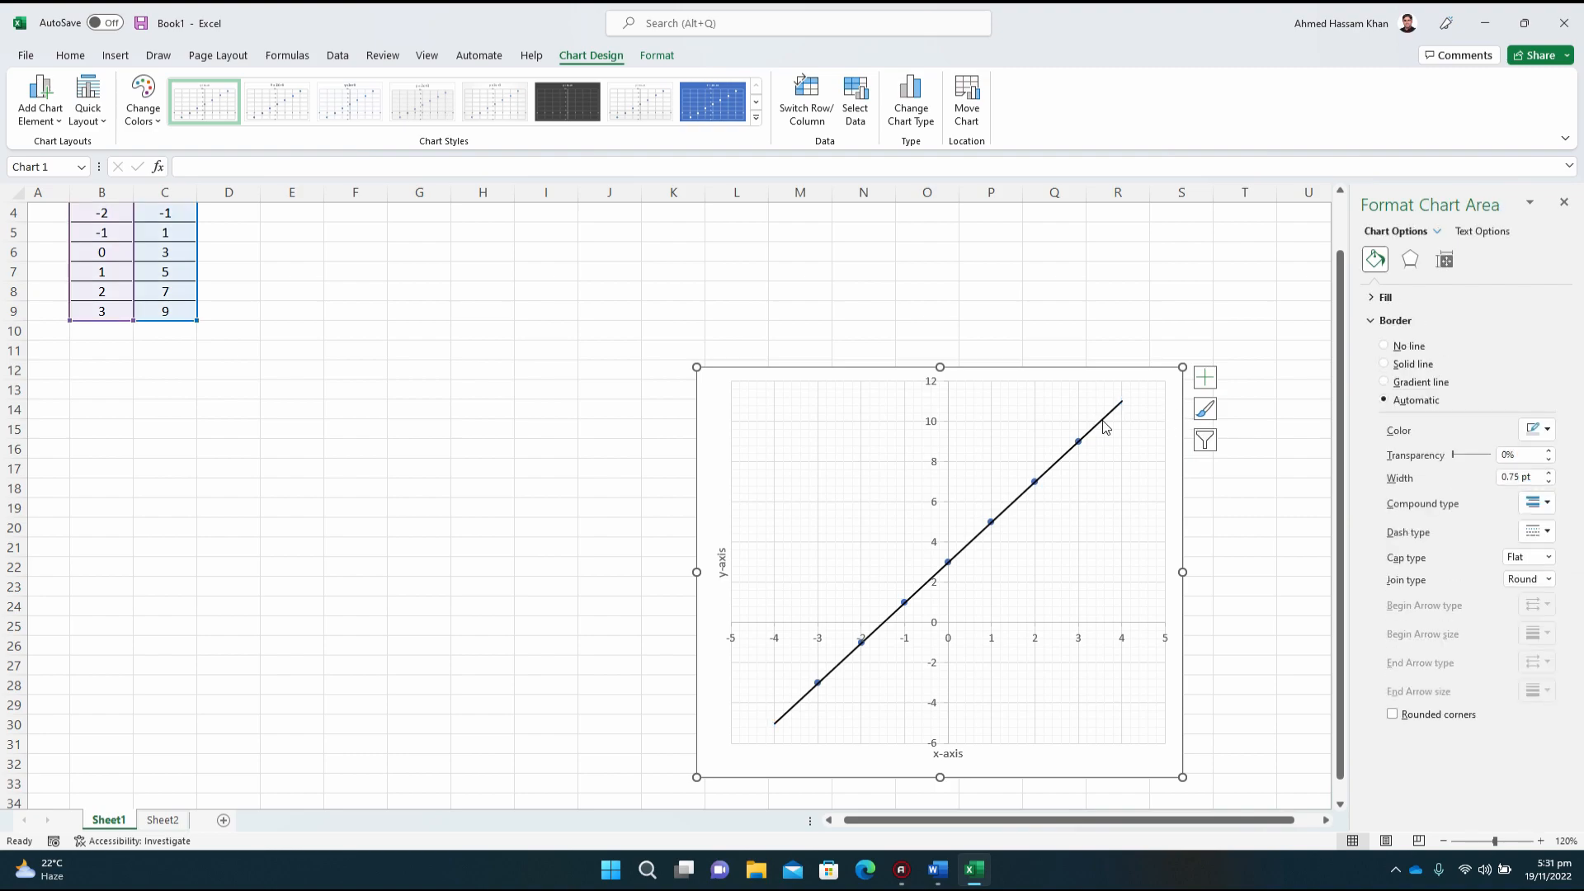
Step: Reduce the trendline's width to 0.75 pt
{"action": "left_click", "coordinate": [1540, 841]}
{"action": "left_click", "coordinate": [1540, 842]}
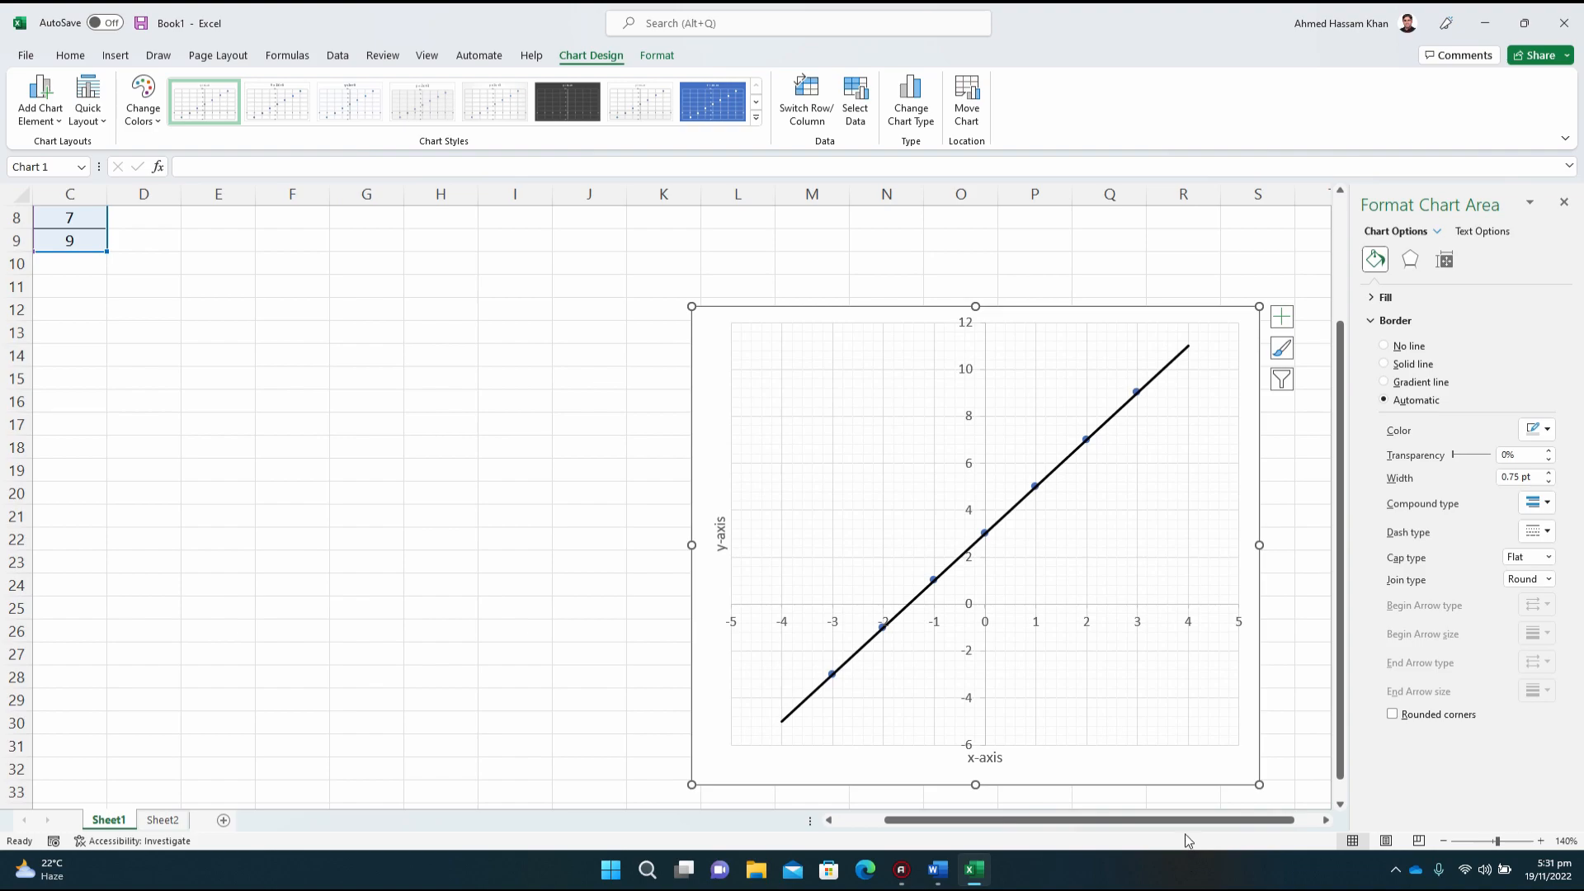
{"action": "left_click", "coordinate": [1165, 374]}
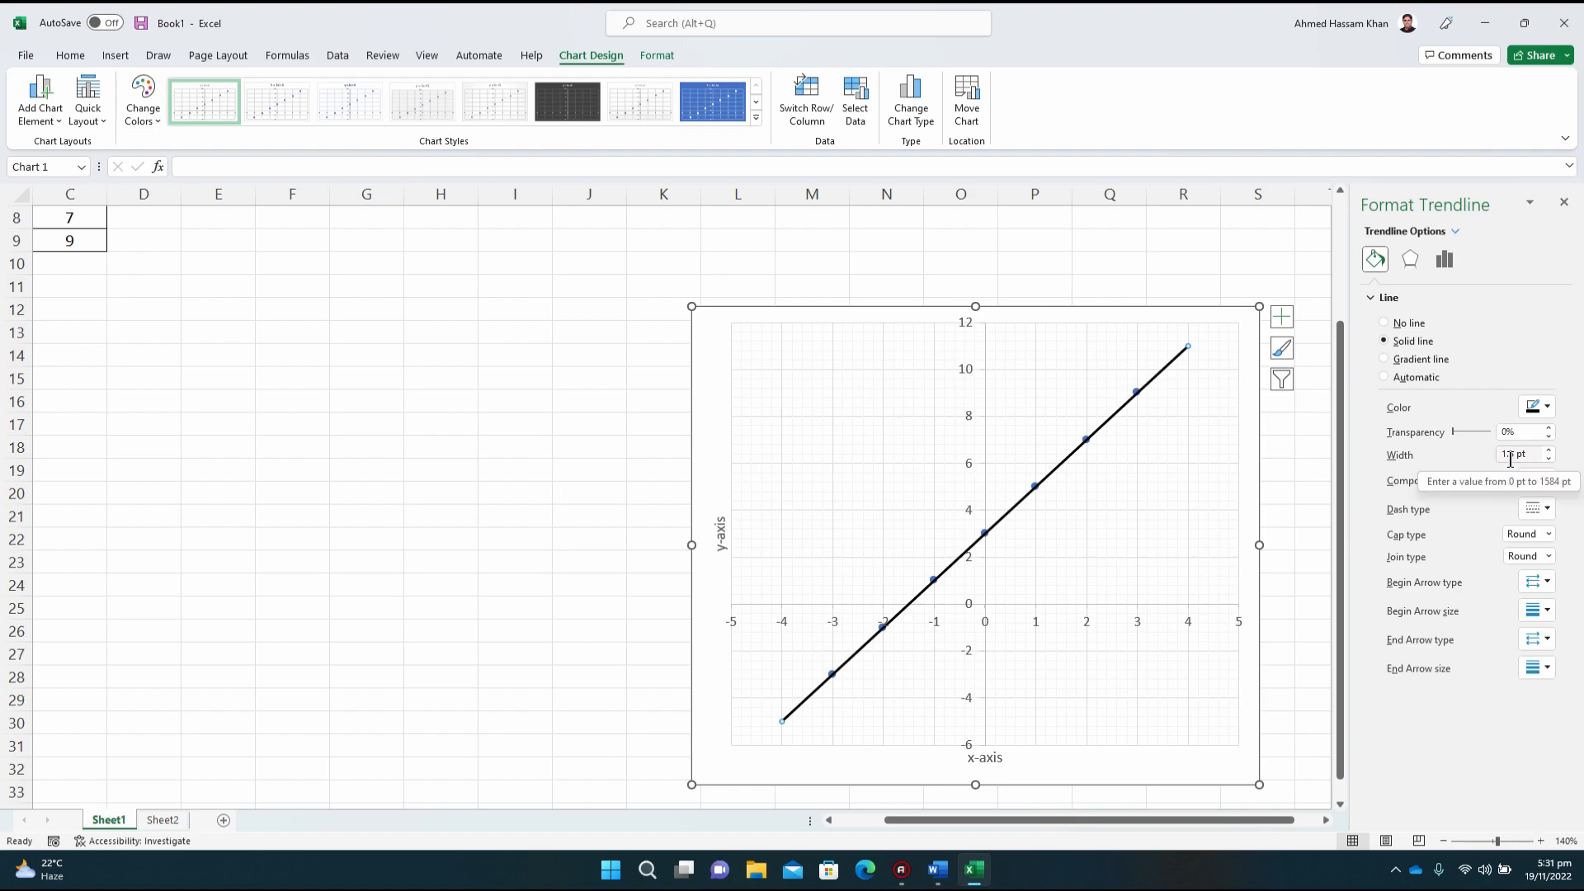
{"action": "left_click", "coordinate": [1549, 459]}
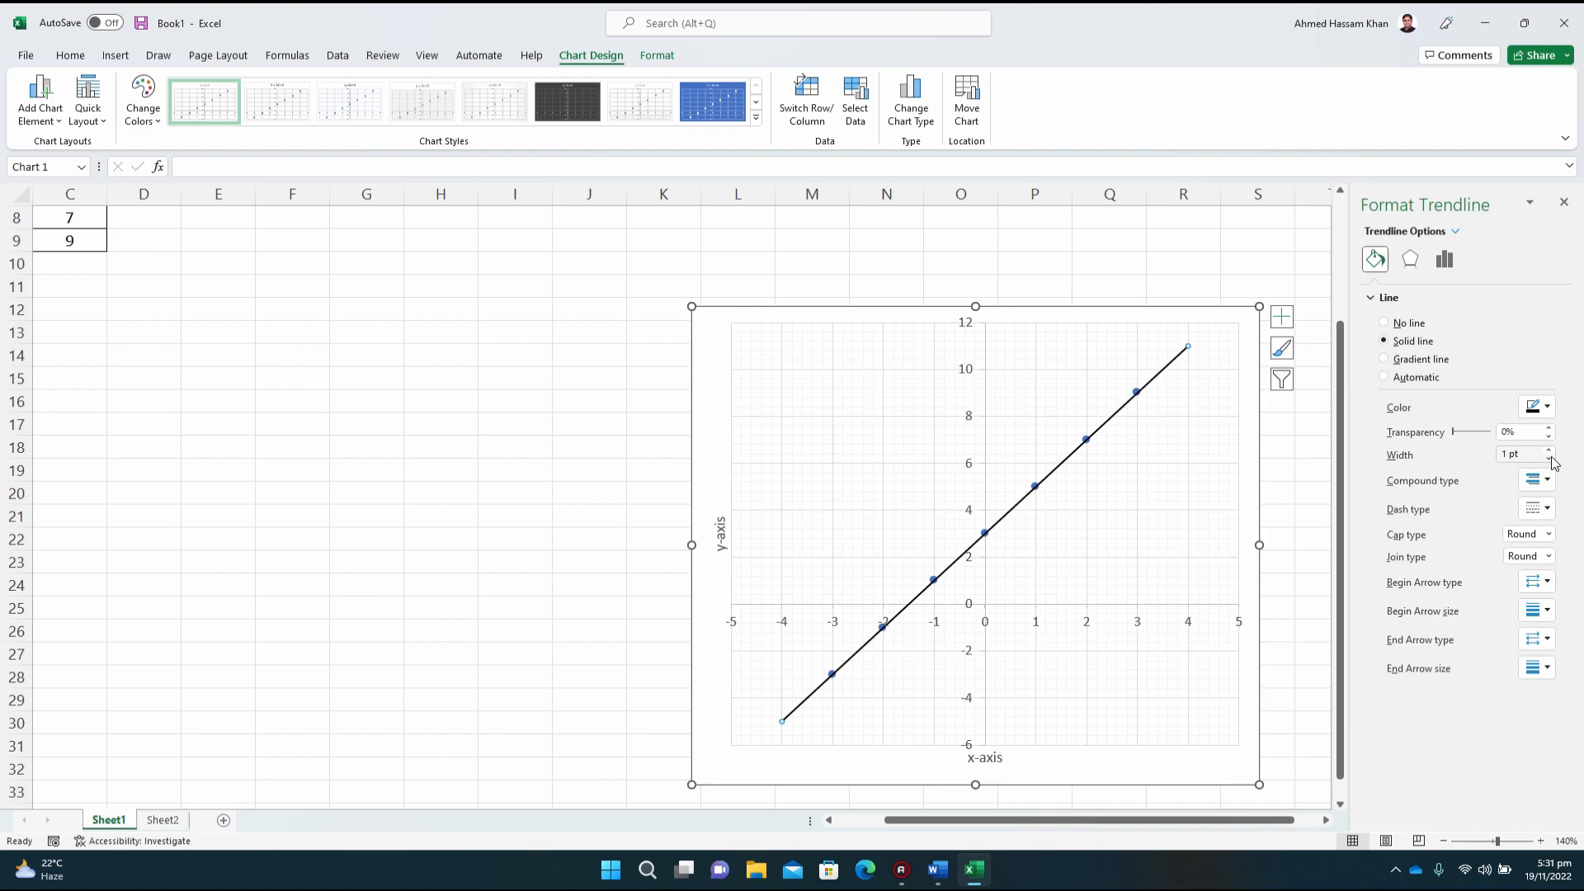
{"action": "left_click", "coordinate": [1549, 460]}
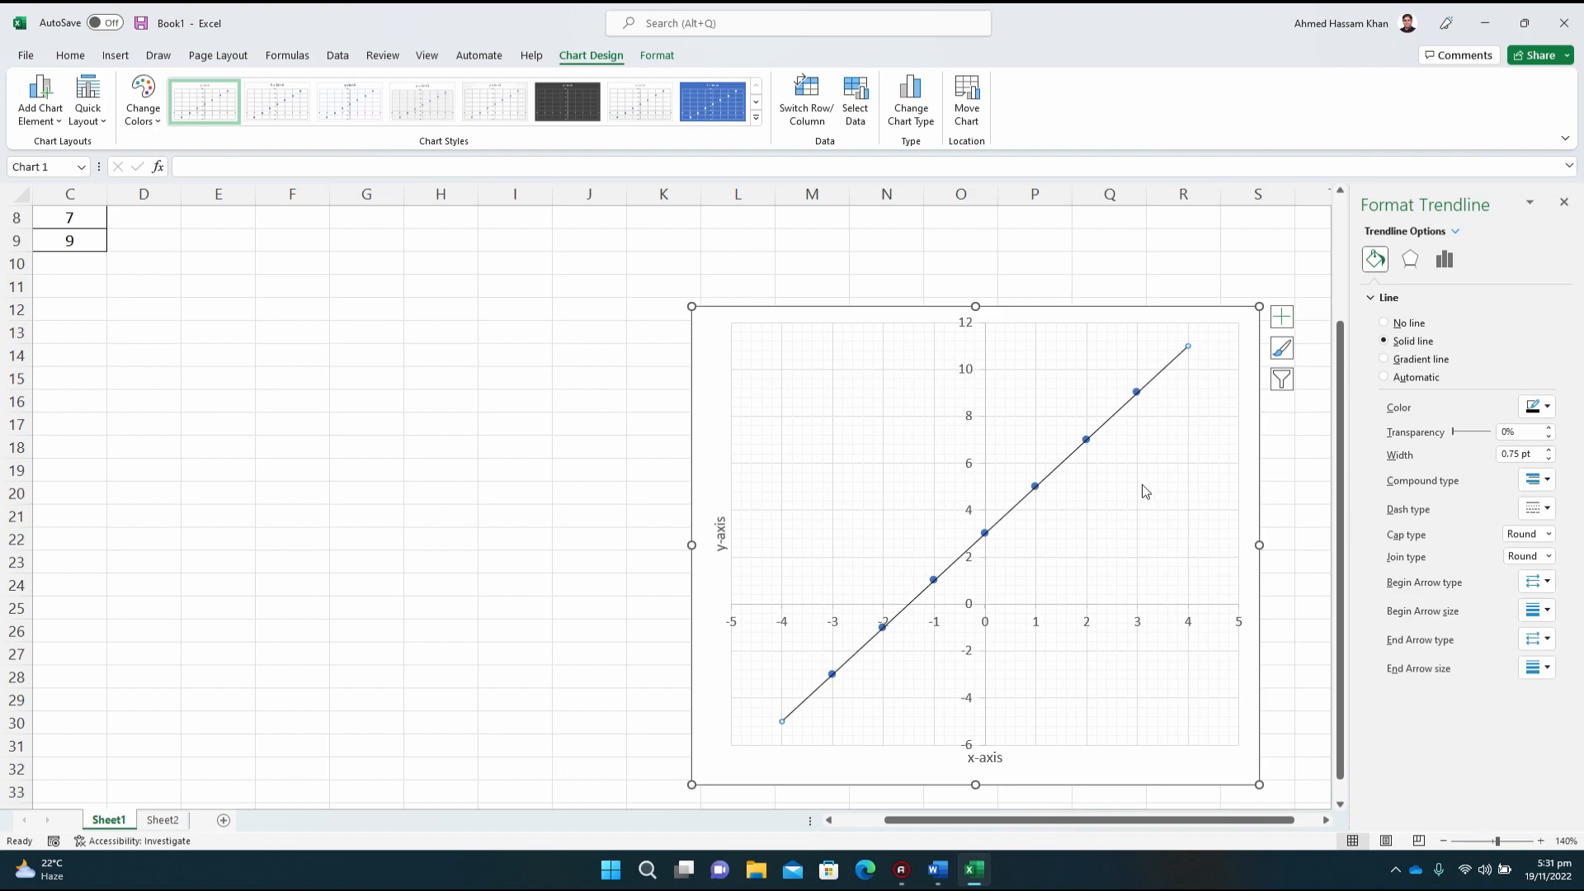
{"action": "left_click", "coordinate": [893, 772]}
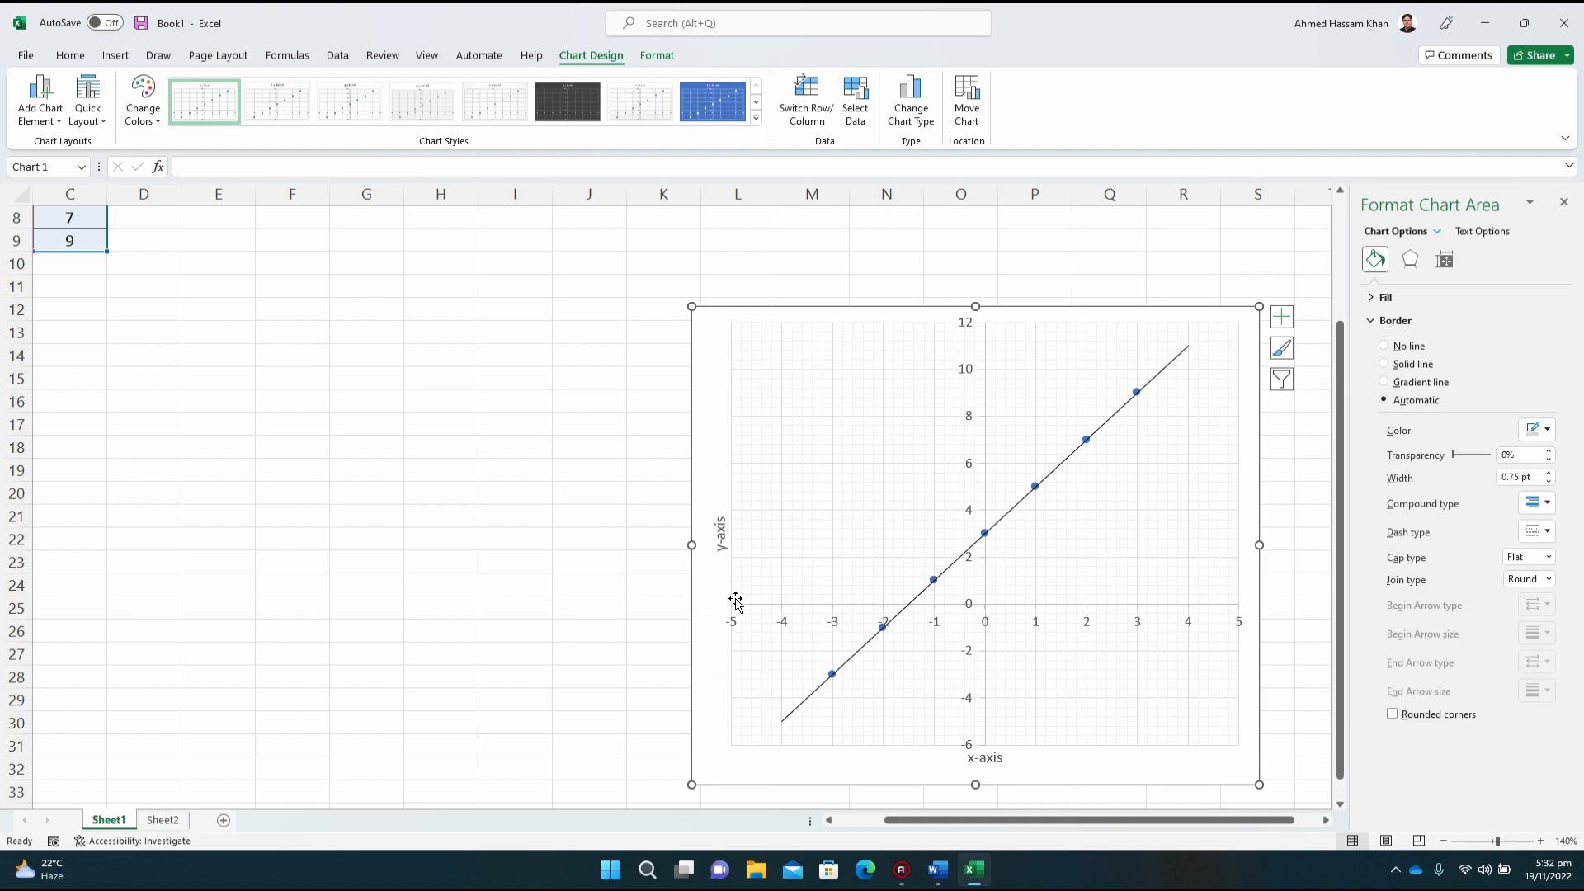
Step: Set the horizontal axis bounds to a minimum of -8 and a maximum of 8
{"action": "left_click", "coordinate": [745, 626]}
{"action": "left_click", "coordinate": [748, 625]}
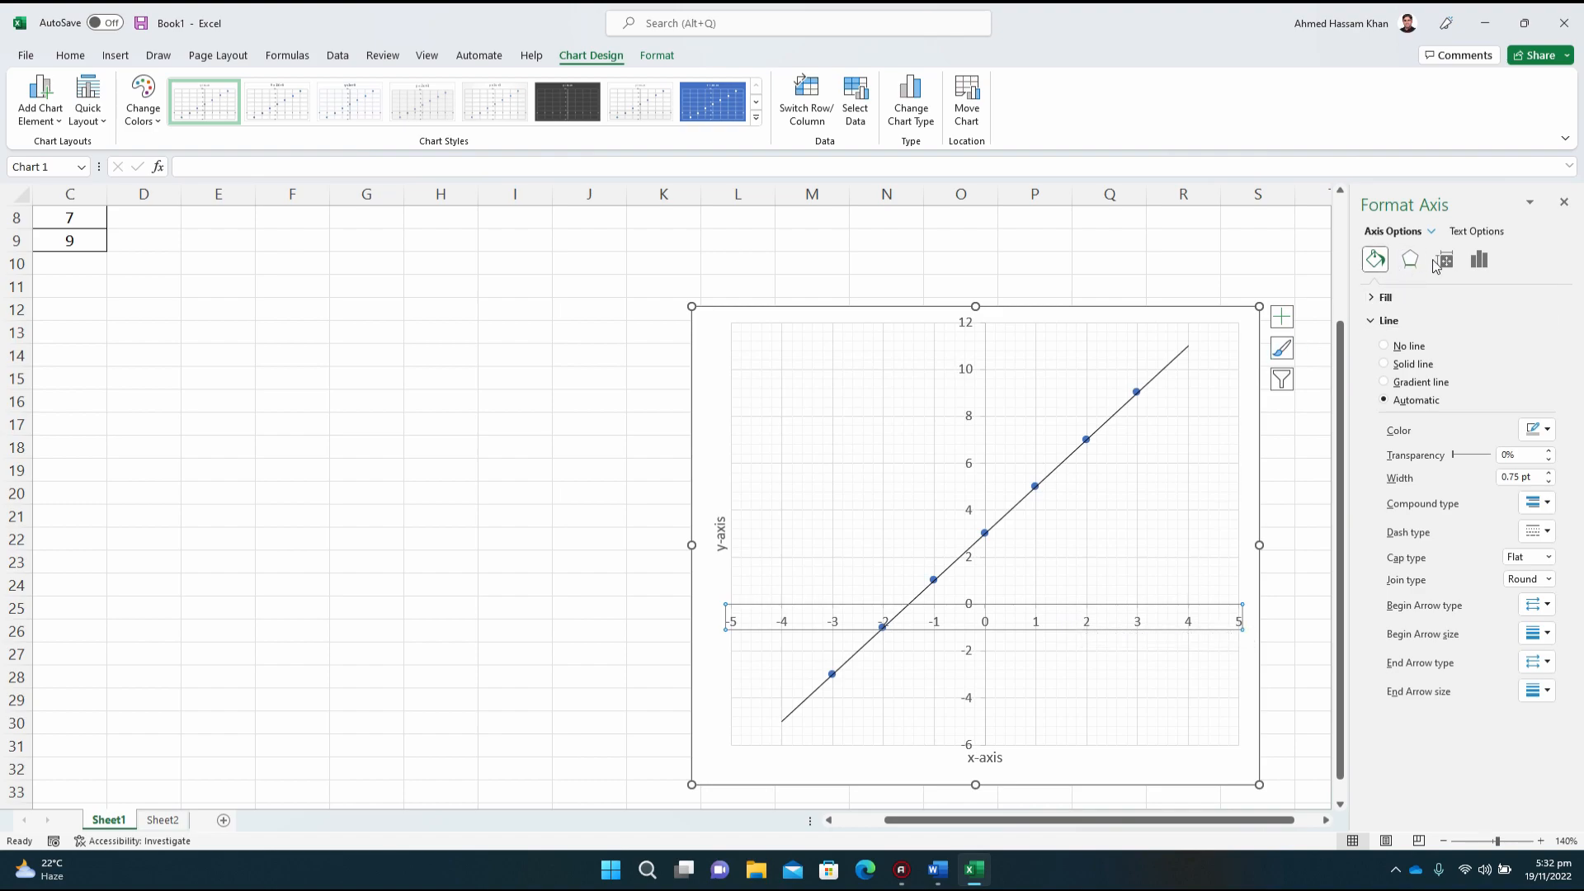
{"action": "left_click", "coordinate": [1477, 262]}
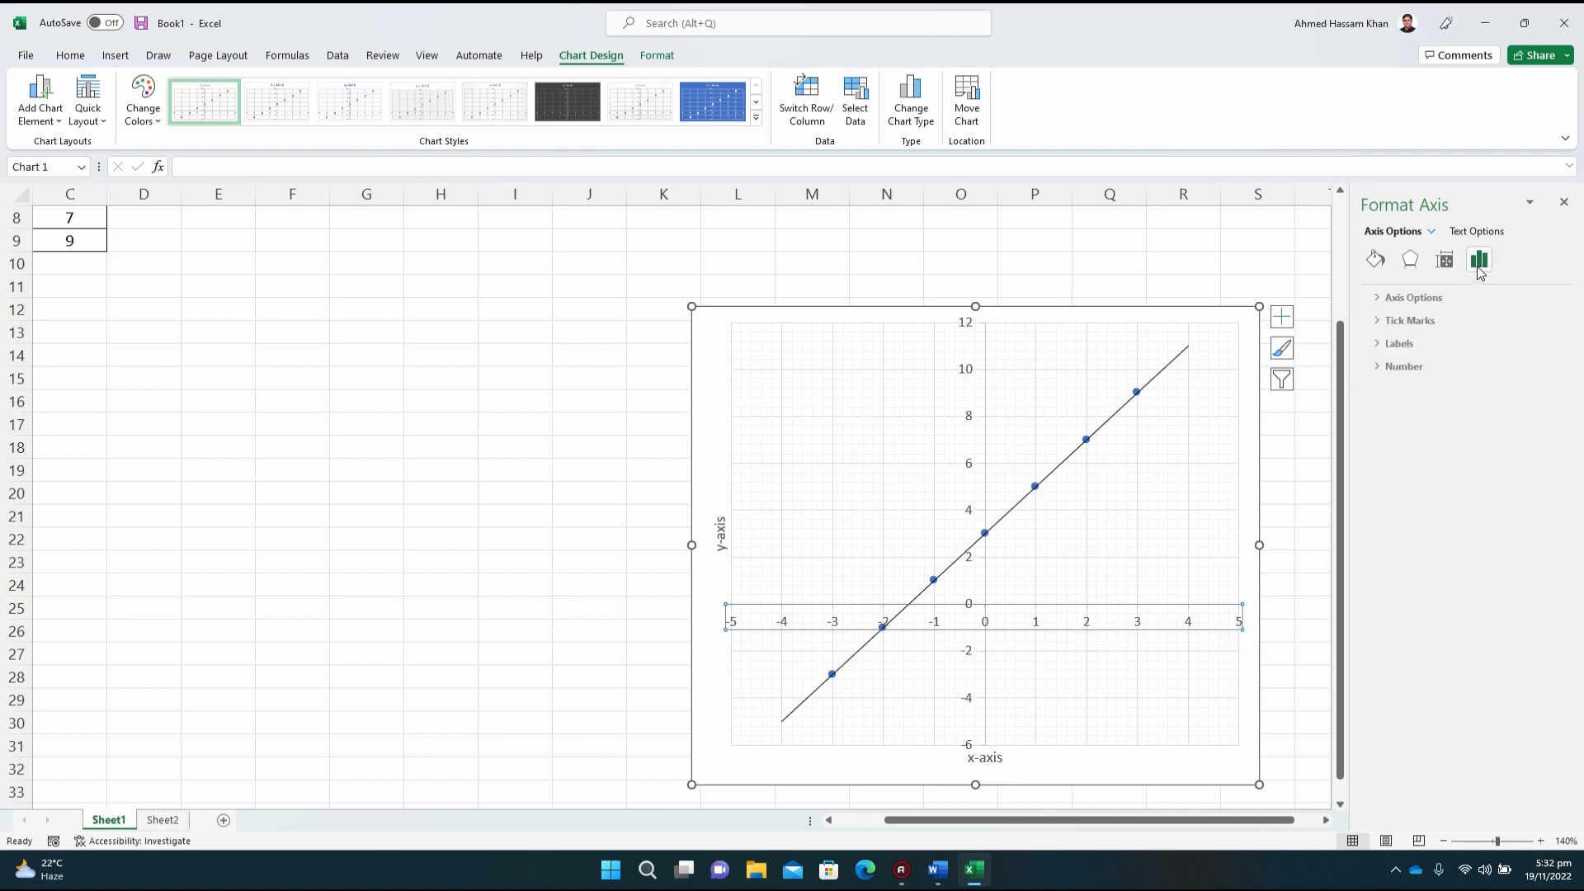
{"action": "left_click", "coordinate": [1373, 301]}
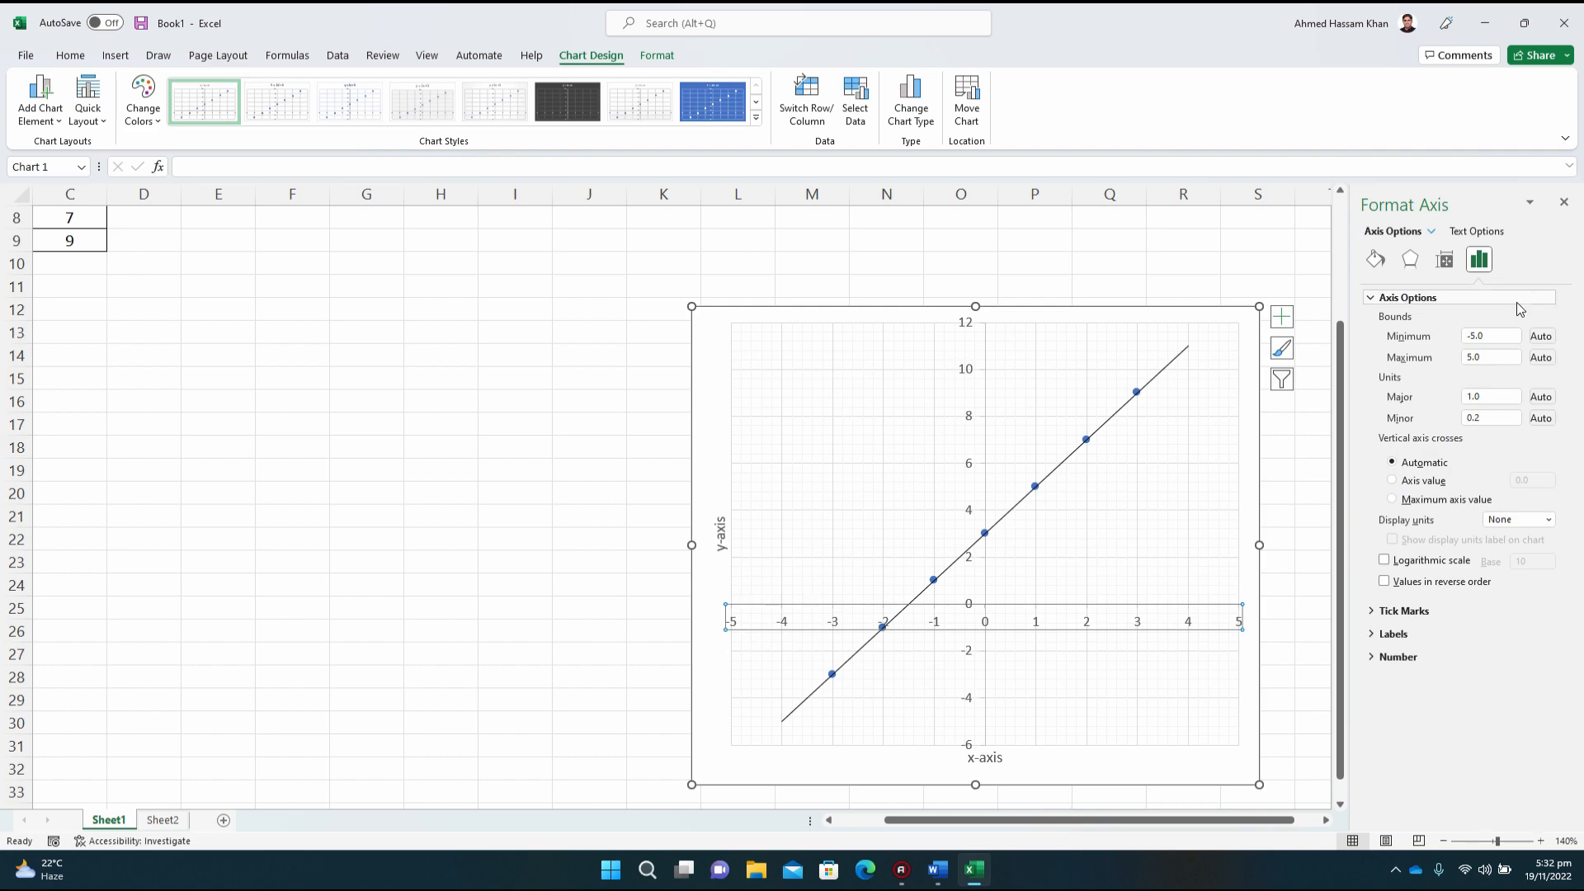
{"action": "left_click_drag", "start_coordinate": [1484, 340], "coordinate": [1471, 339]}
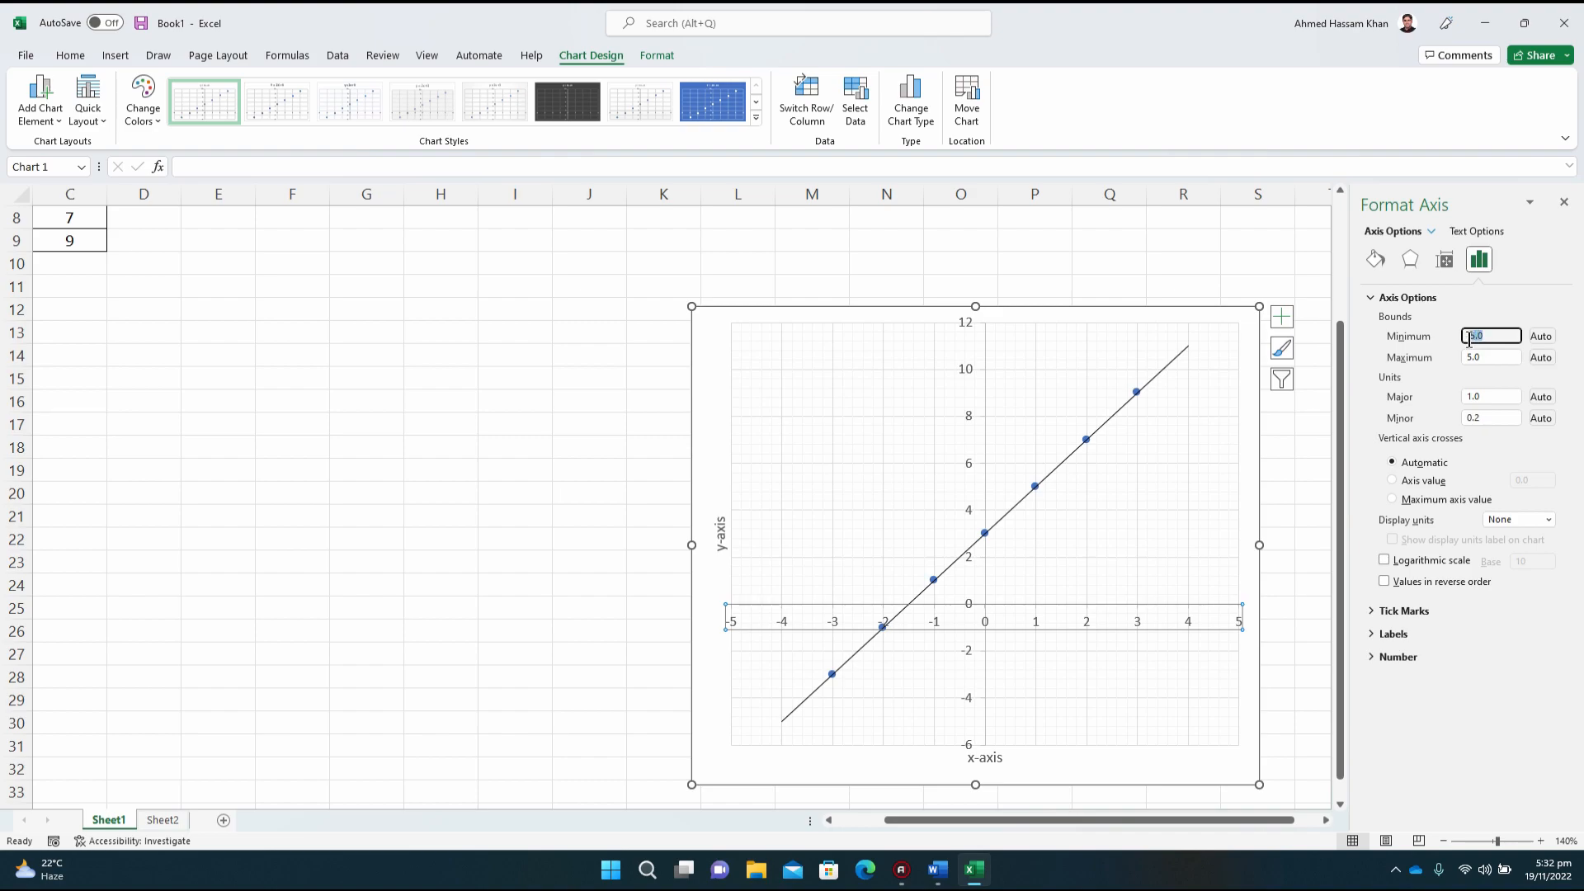
{"action": "type", "text": "8"}
{"action": "key", "text": "Tab"}
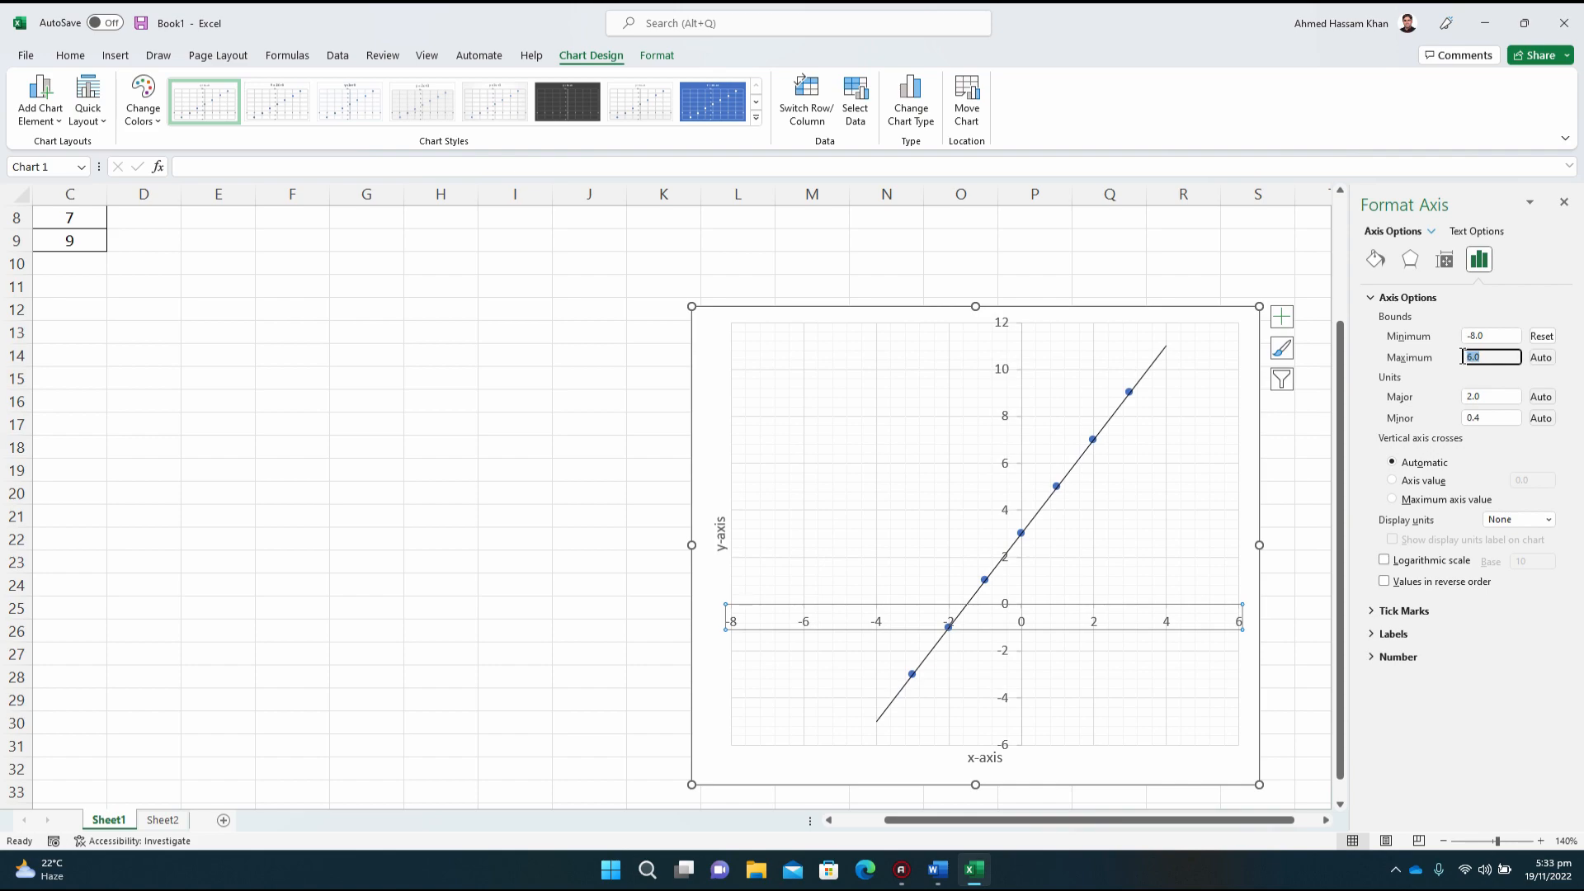
{"action": "type", "text": "8"}
{"action": "key", "text": "Return"}
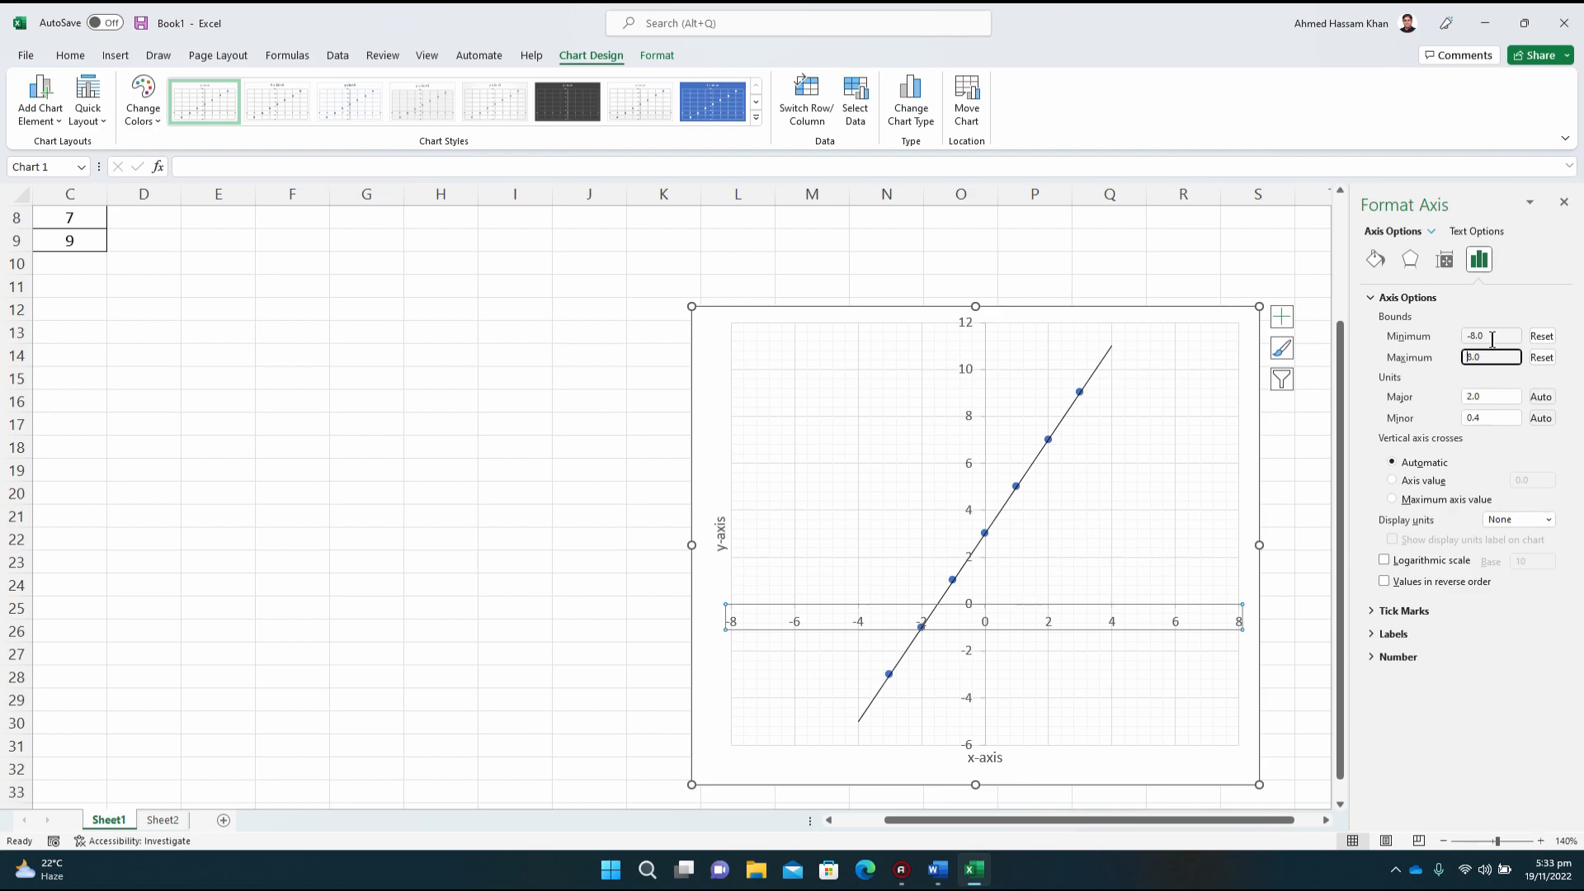
Step: Undo both changes to the horizontal axis bounds
{"action": "left_click", "coordinate": [1485, 396]}
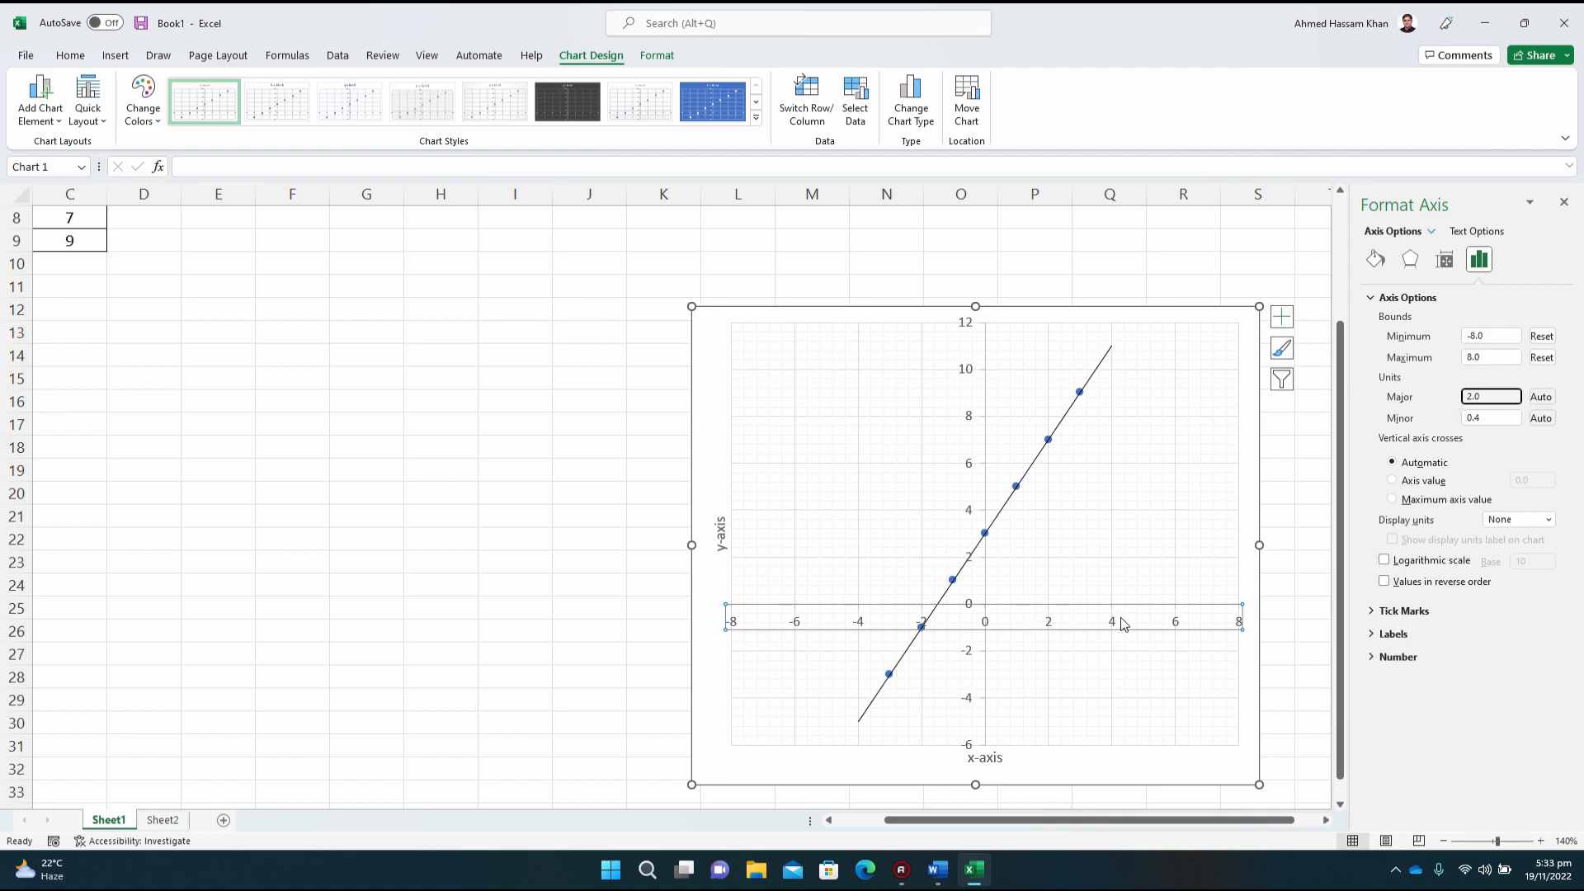
{"action": "left_click", "coordinate": [1477, 335]}
{"action": "double_click", "coordinate": [1475, 336]}
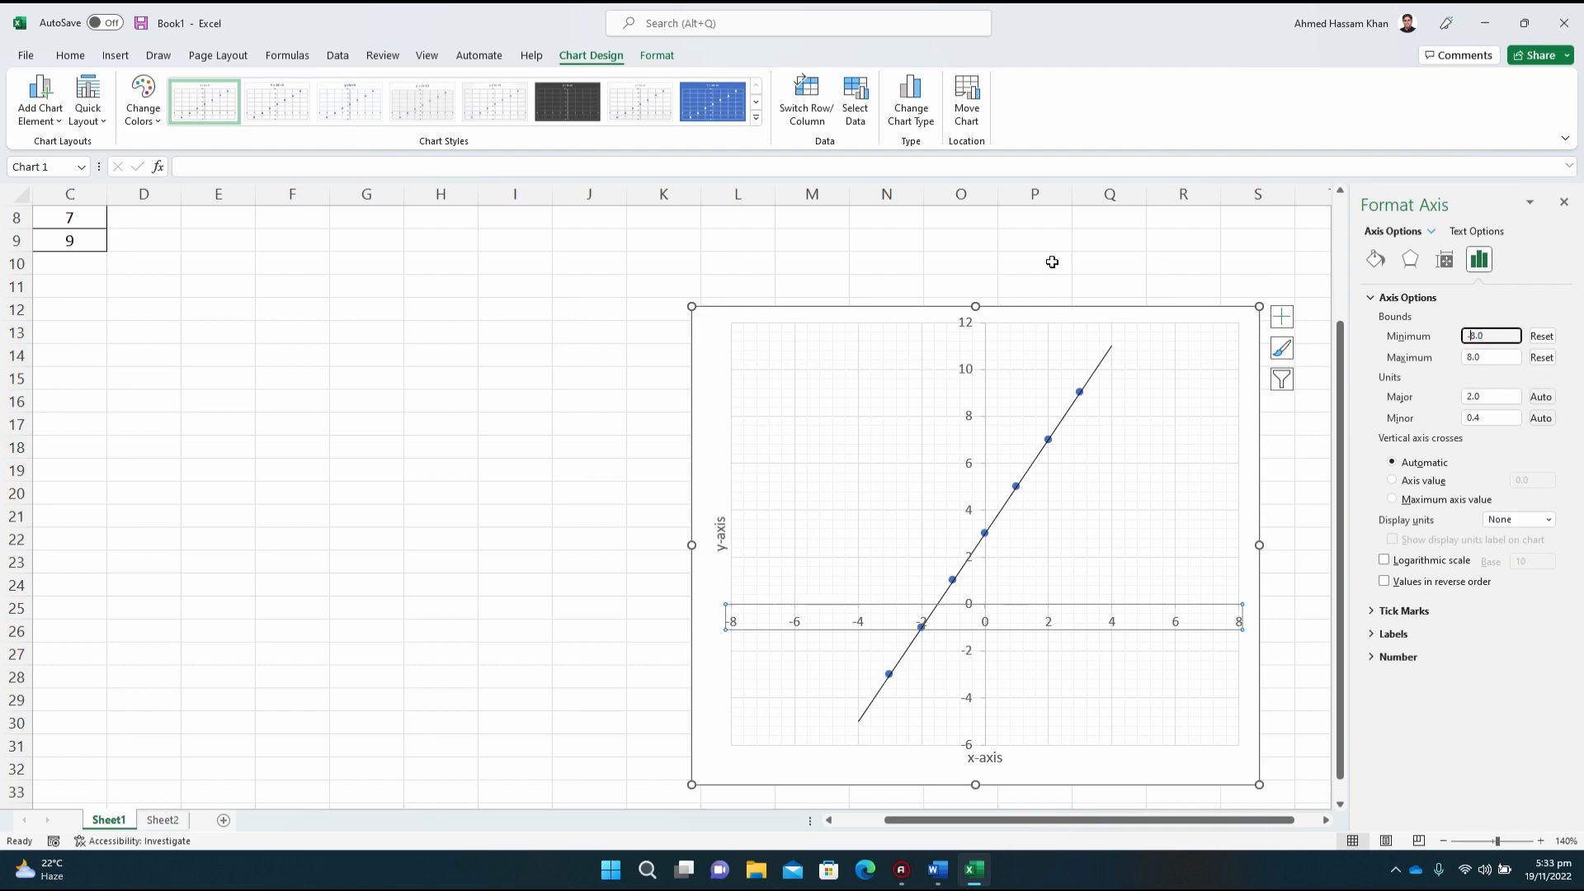
{"action": "left_click", "coordinate": [65, 60]}
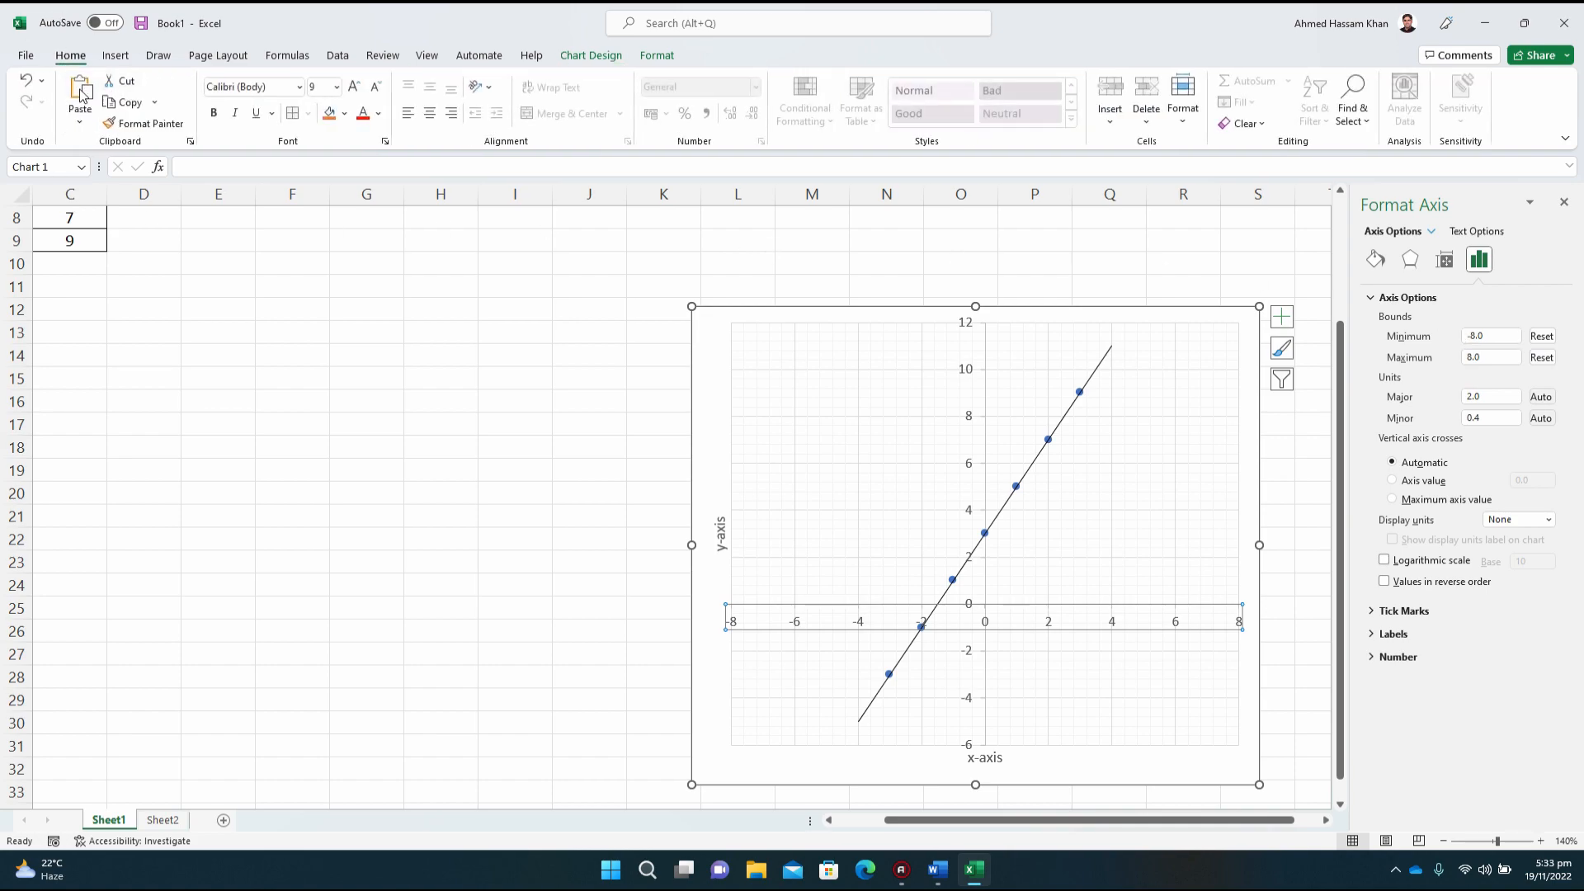
{"action": "left_click", "coordinate": [27, 81]}
{"action": "left_click", "coordinate": [27, 81]}
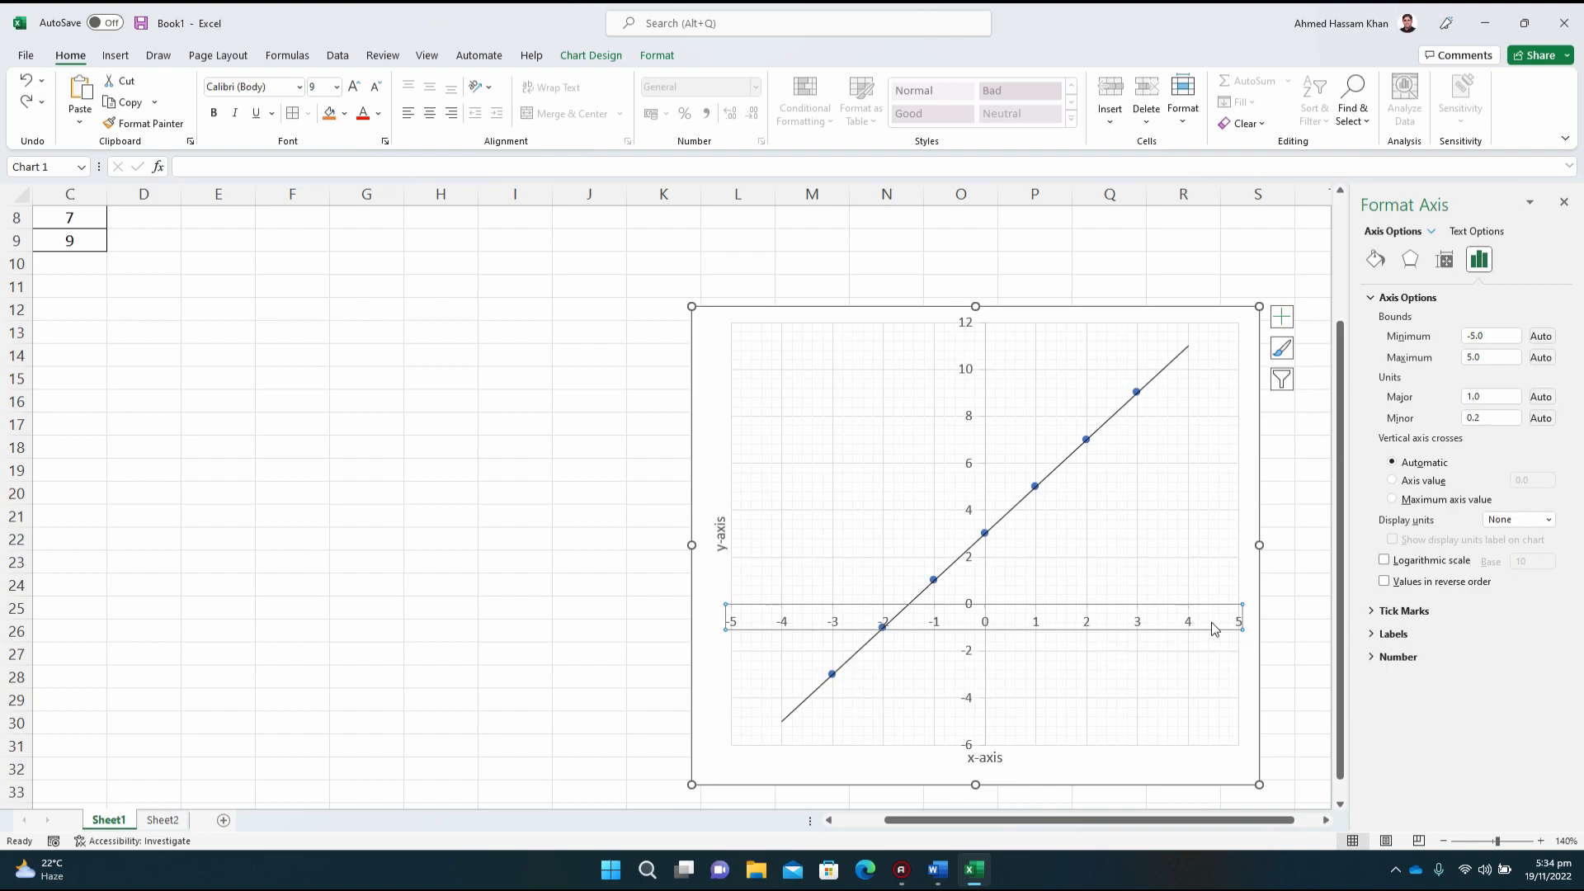
Step: Set the horizontal axis minor unit to 0.1
{"action": "left_click", "coordinate": [1485, 417]}
{"action": "key", "text": "BackSpace"}
{"action": "type", "text": "1"}
{"action": "key", "text": "Return"}
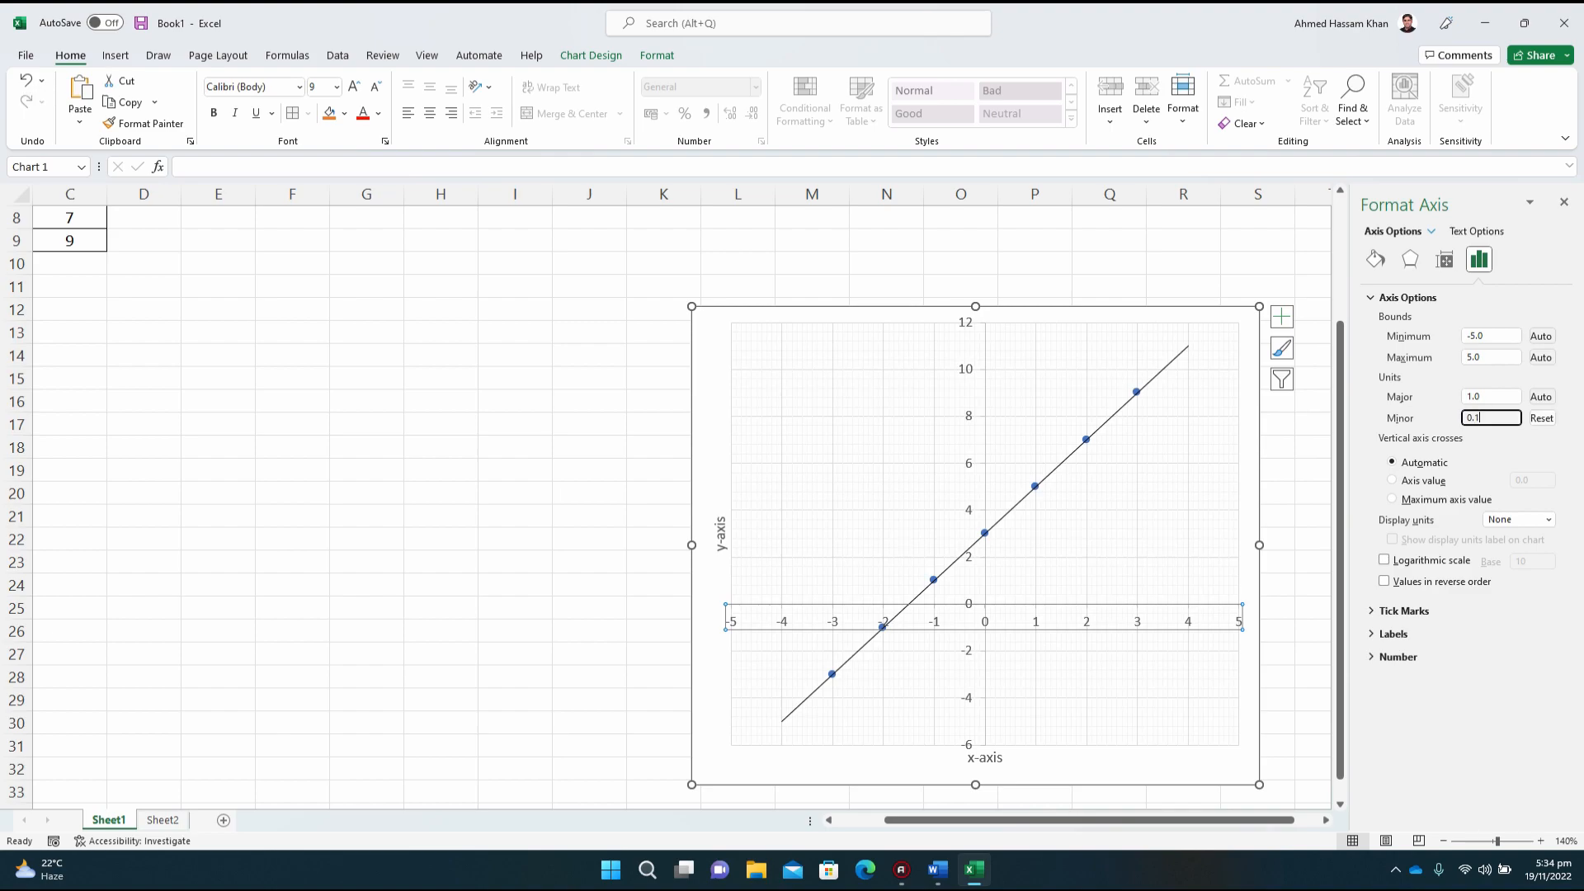
Step: Set the vertical axis minor unit to 0.2
{"action": "left_click", "coordinate": [1540, 841]}
{"action": "left_click", "coordinate": [1540, 842]}
{"action": "left_click", "coordinate": [1540, 842]}
{"action": "left_click", "coordinate": [1540, 842]}
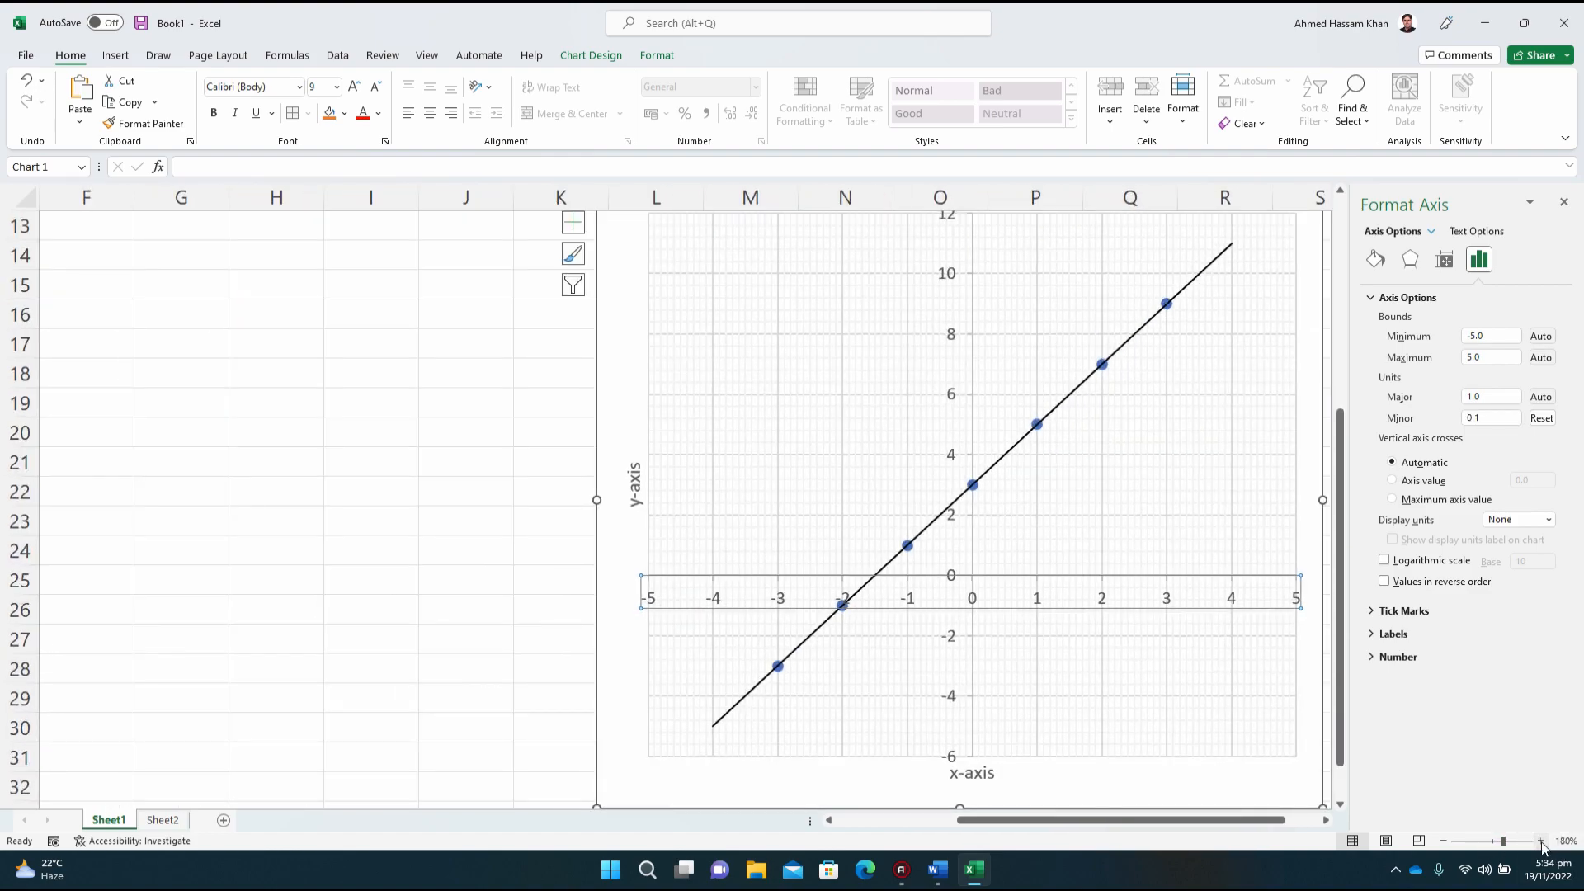
{"action": "left_click", "coordinate": [1540, 841]}
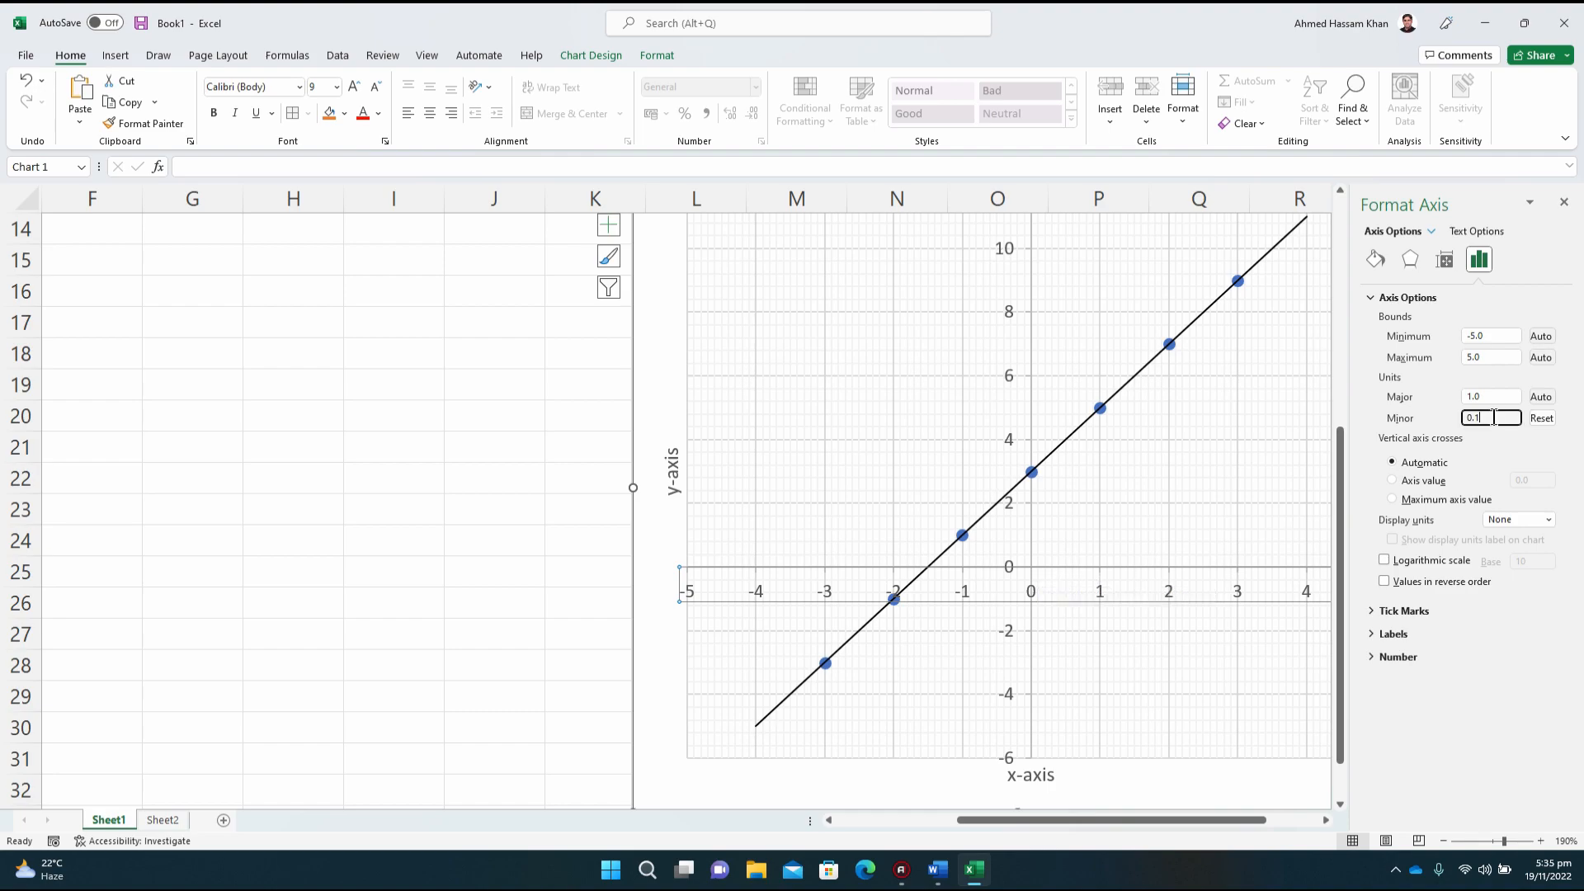
{"action": "left_click", "coordinate": [1015, 382]}
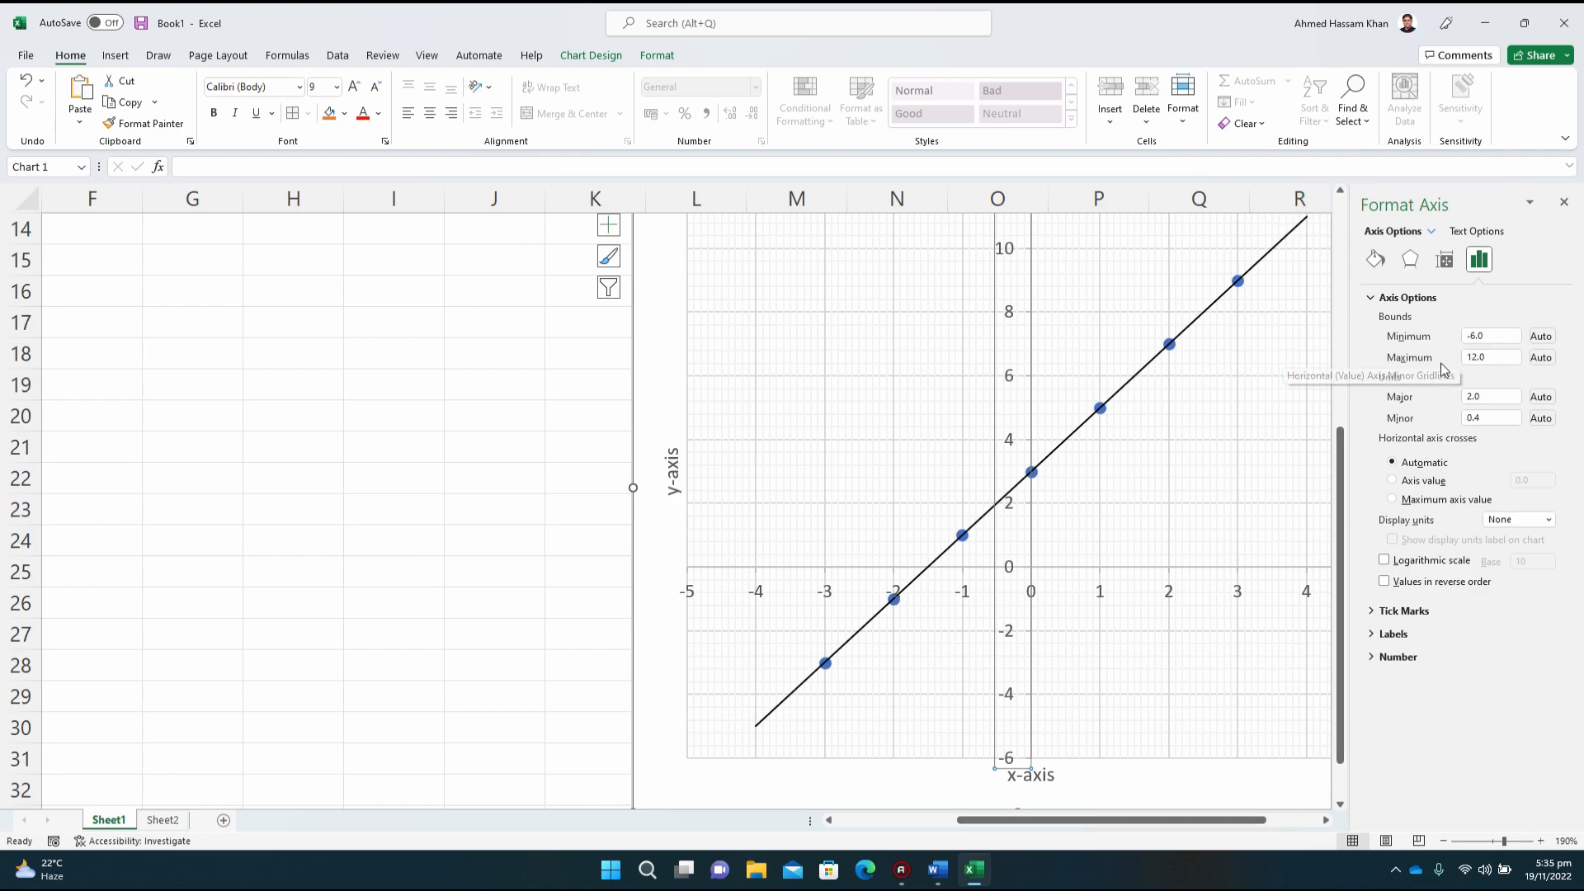
{"action": "left_click", "coordinate": [1487, 417]}
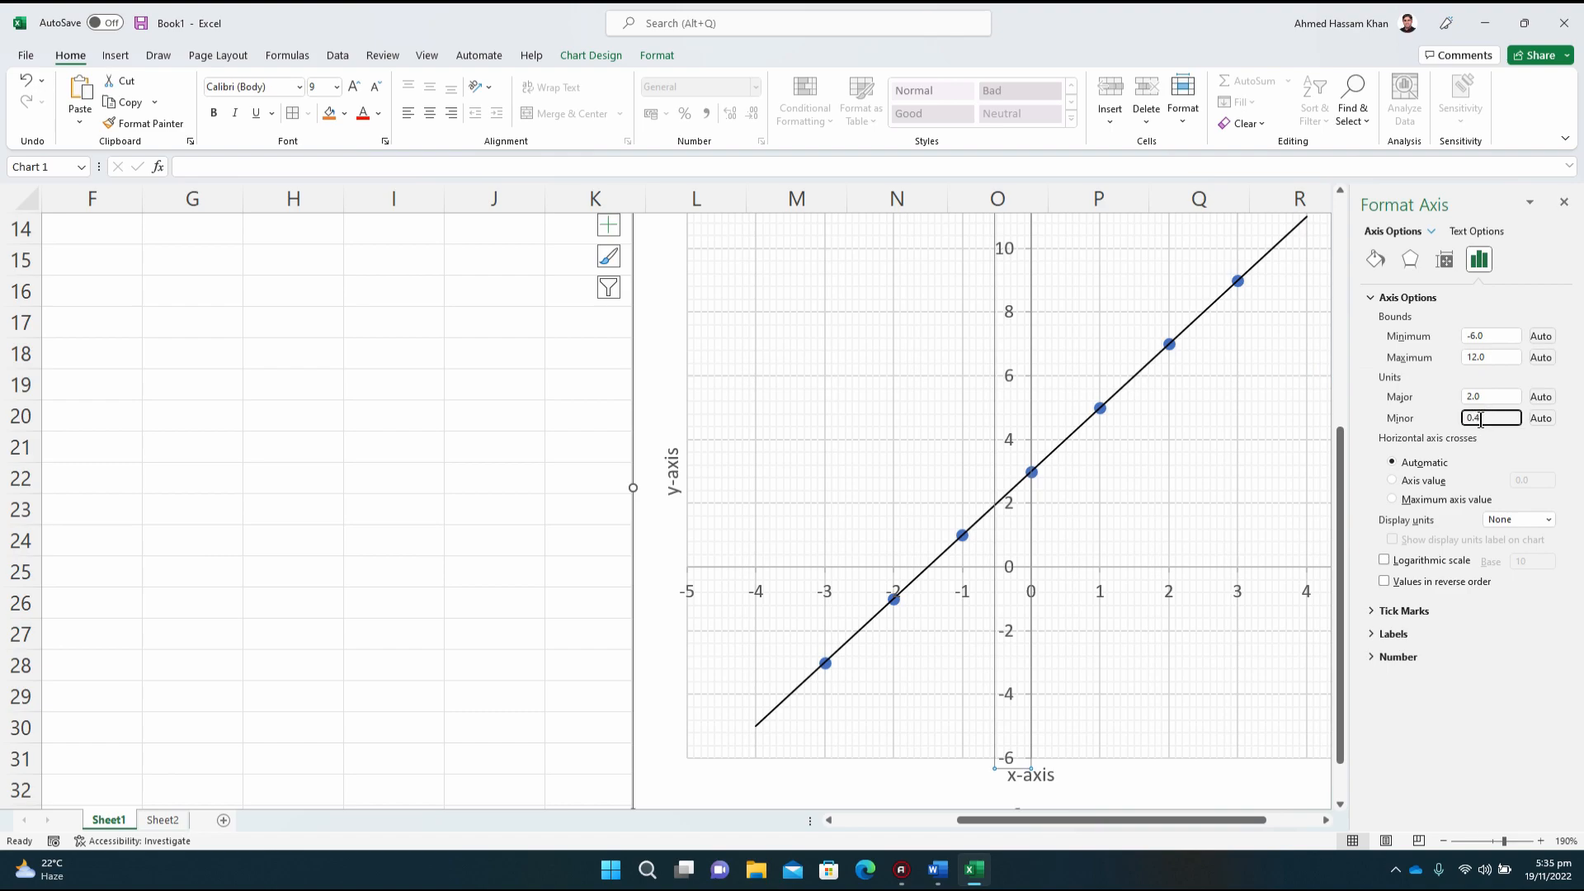
{"action": "left_click_drag", "start_coordinate": [1474, 424], "coordinate": [1445, 424]}
{"action": "type", "text": "0"}
{"action": "key", "text": "Return"}
{"action": "left_click", "coordinate": [1479, 396]}
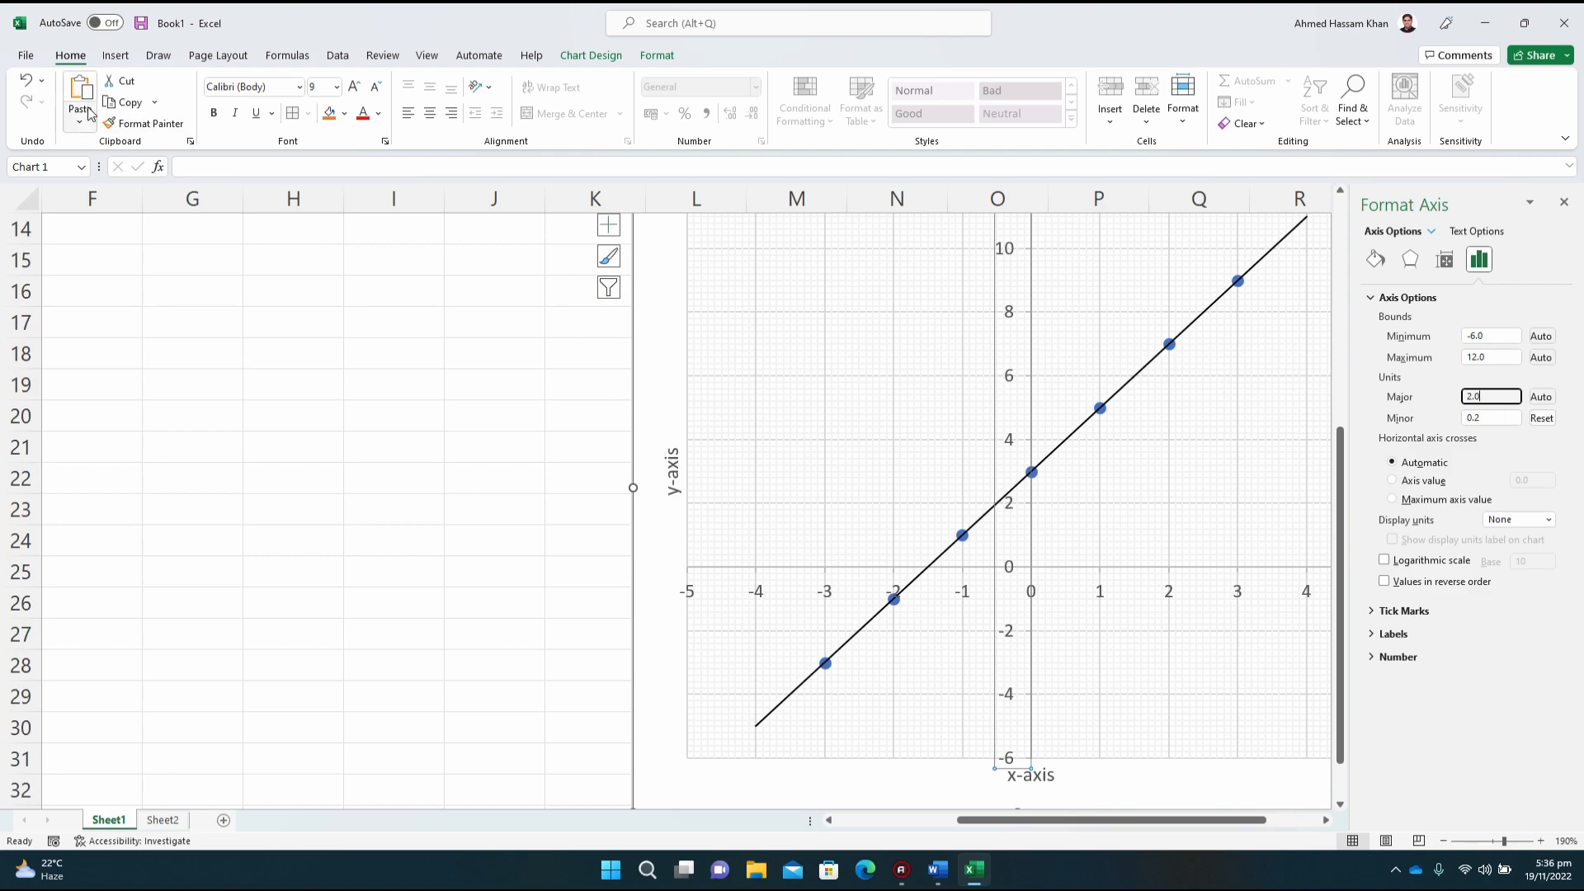
Step: Undo the minor unit changes made to the vertical and horizontal axes
{"action": "left_click", "coordinate": [26, 86]}
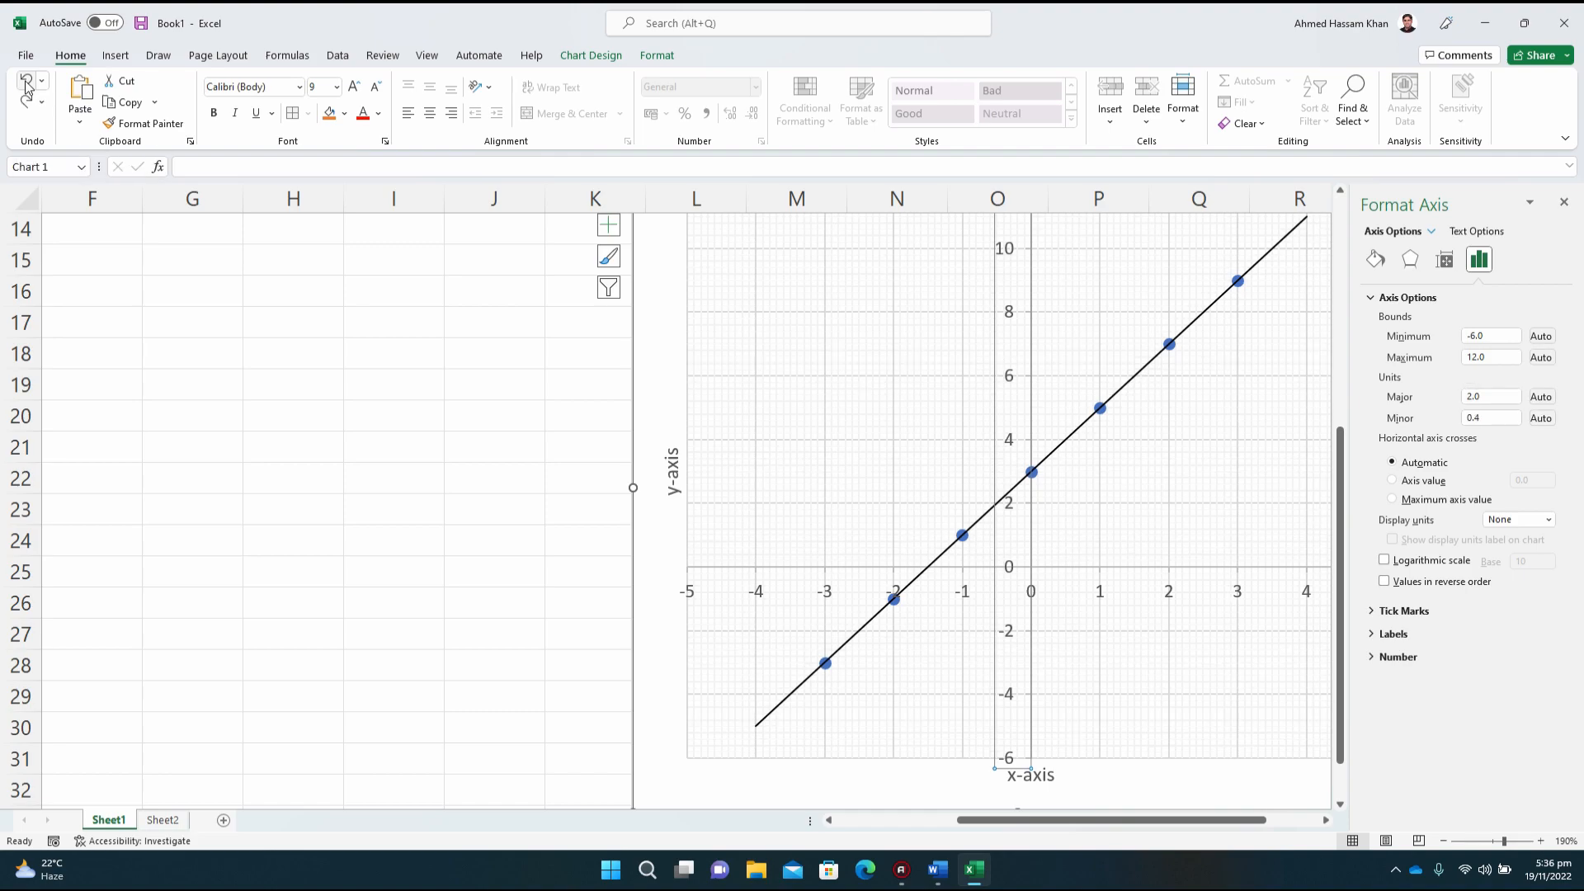
{"action": "scroll", "coordinate": [27, 86], "scroll_direction": "down", "scroll_amount": 2}
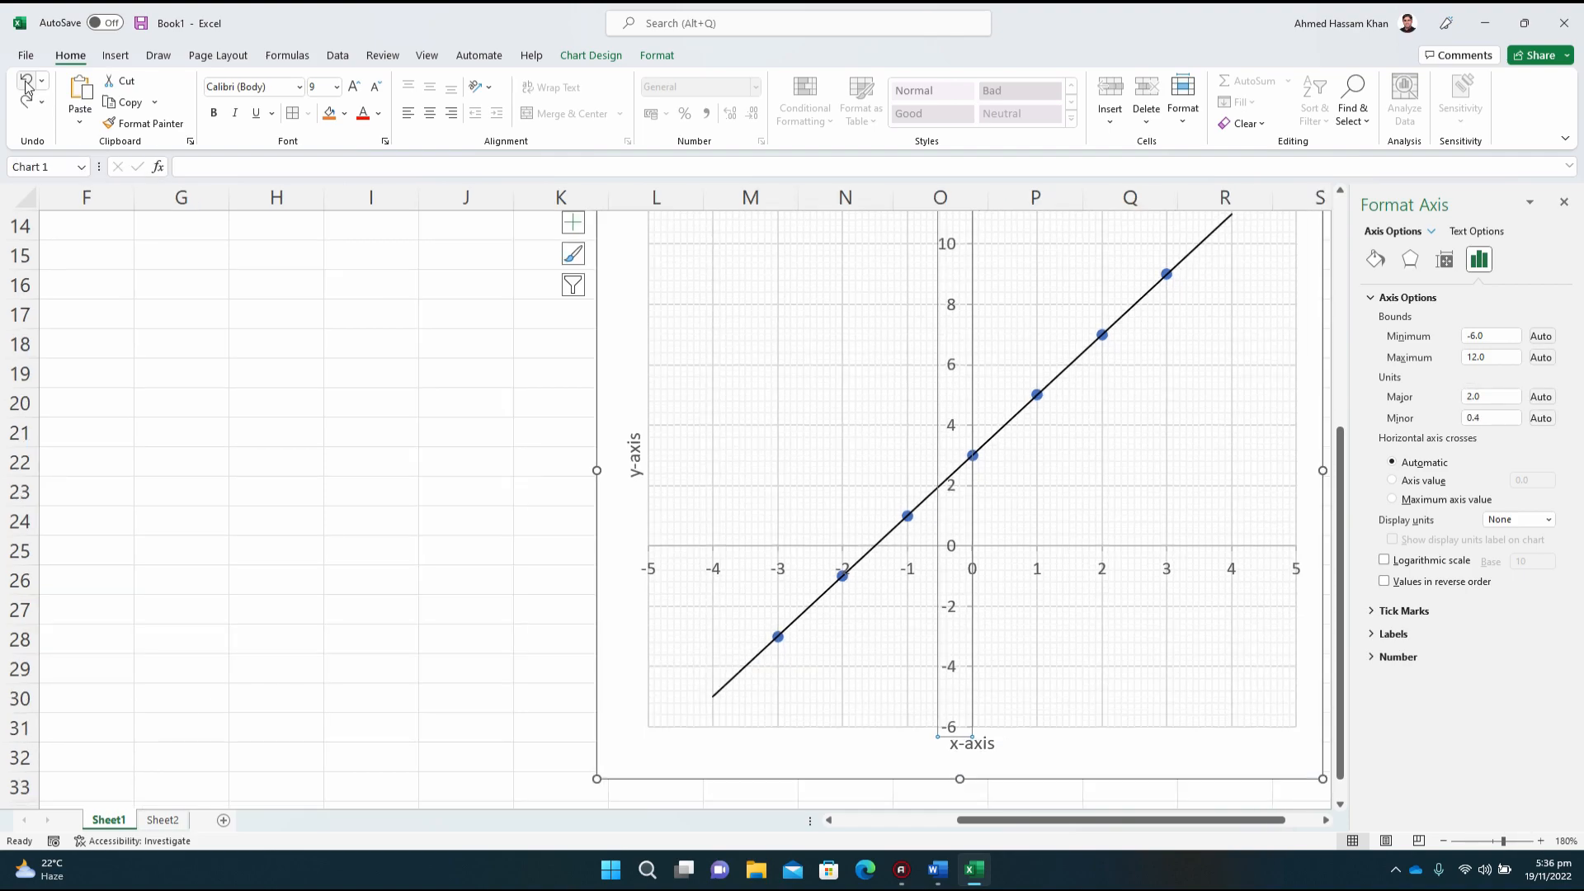
{"action": "left_click", "coordinate": [28, 84]}
{"action": "left_click", "coordinate": [28, 84]}
{"action": "left_click", "coordinate": [28, 84]}
{"action": "left_click", "coordinate": [28, 84]}
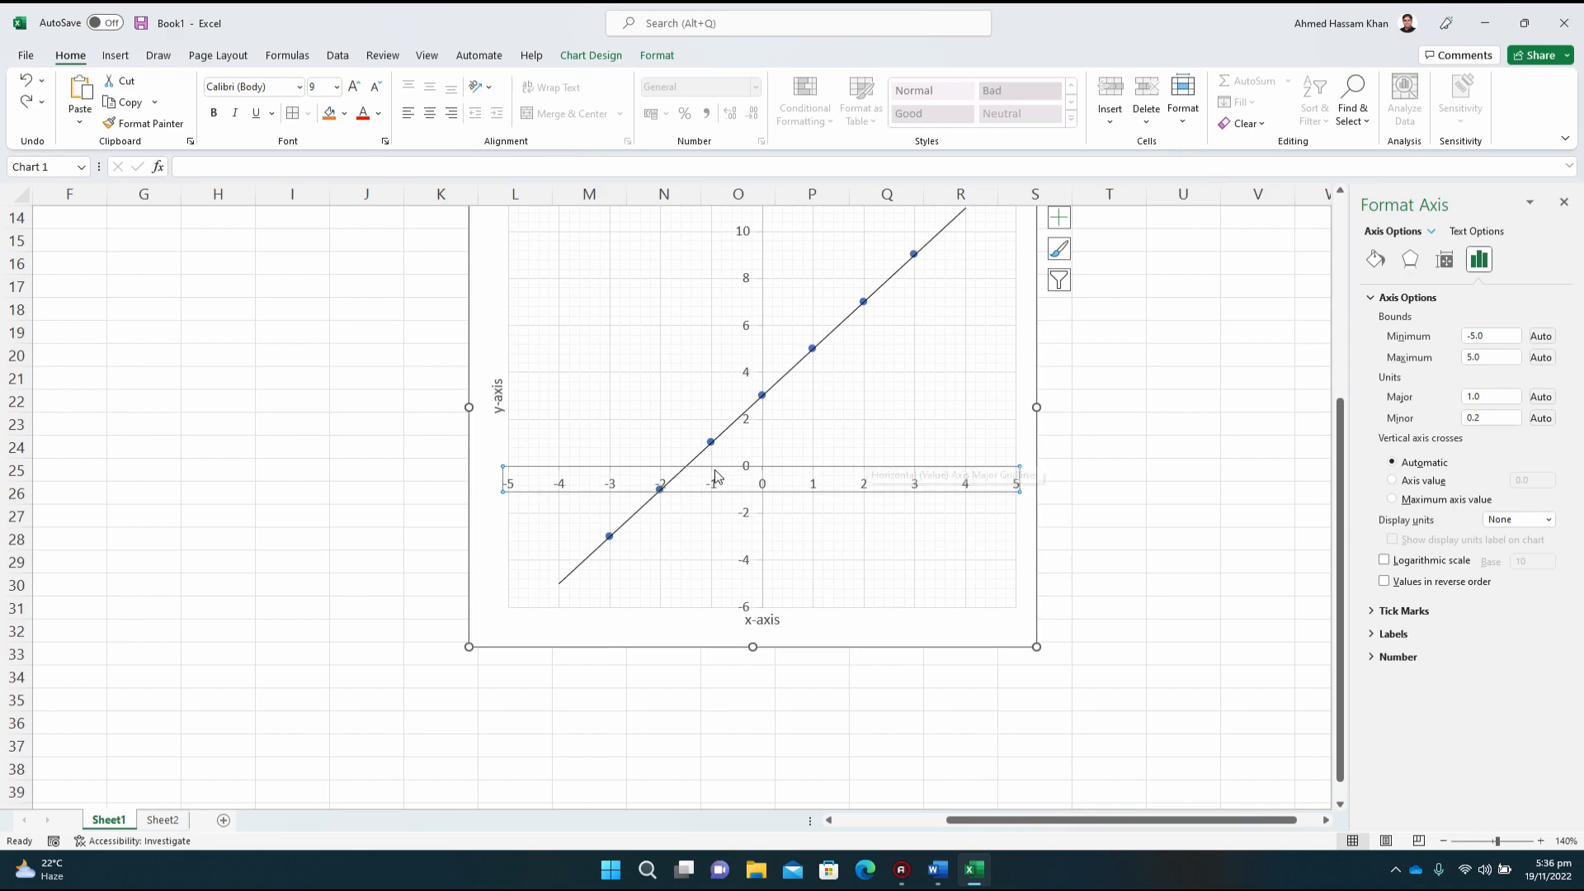
Step: Make the number labels of both the horizontal and the vertical axis bold
{"action": "left_click", "coordinate": [214, 120]}
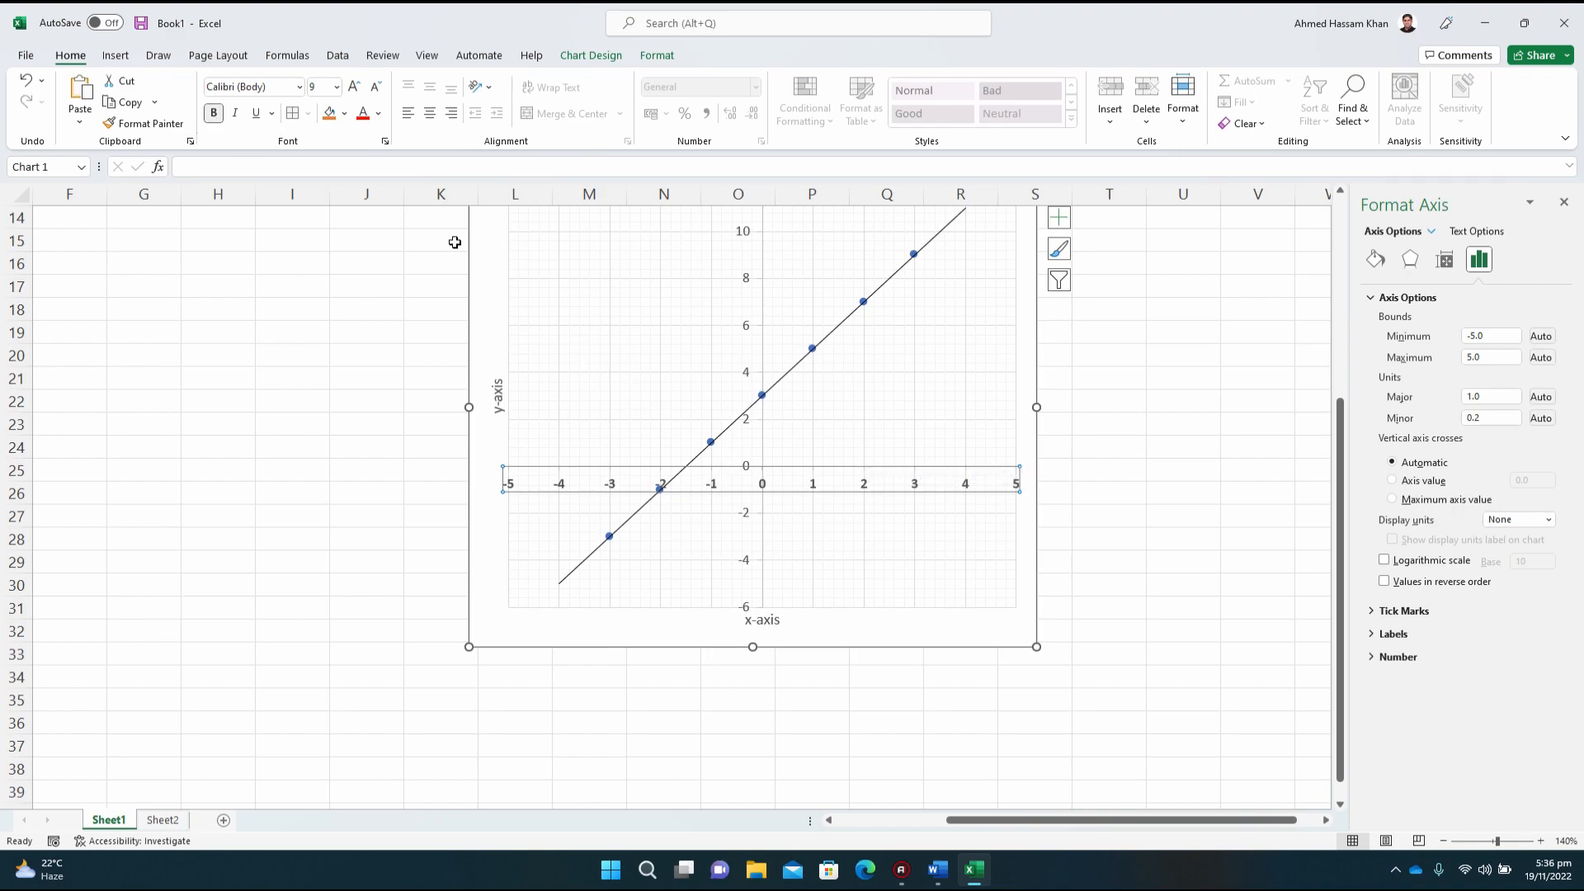
{"action": "left_click", "coordinate": [748, 330]}
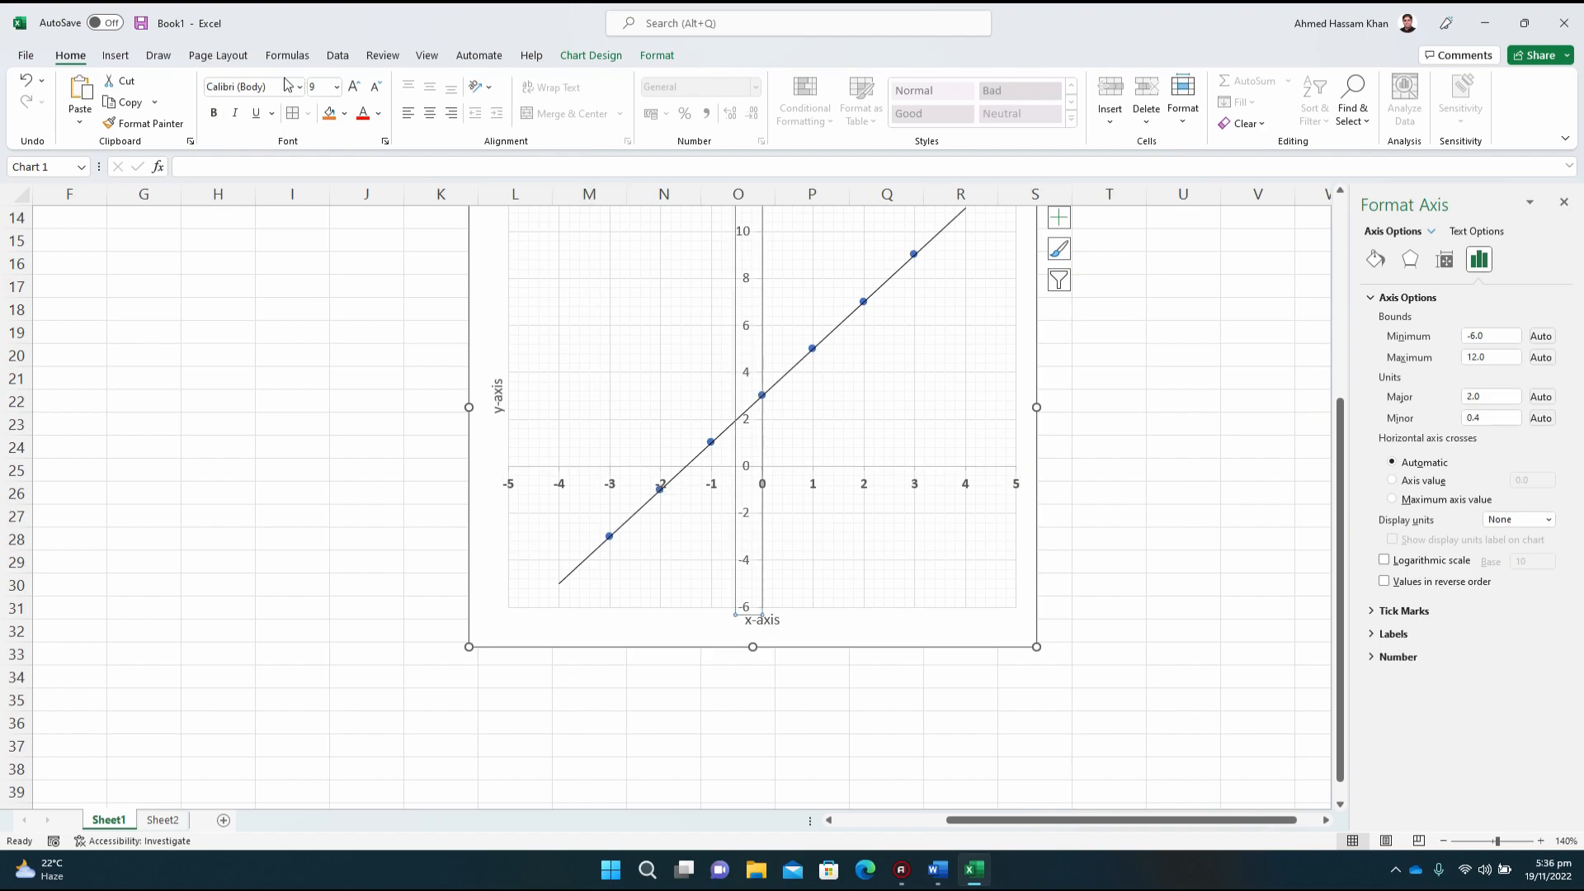
{"action": "left_click", "coordinate": [216, 121]}
Step: Set the font of the vertical axis labels to Arial
{"action": "left_click", "coordinate": [273, 88]}
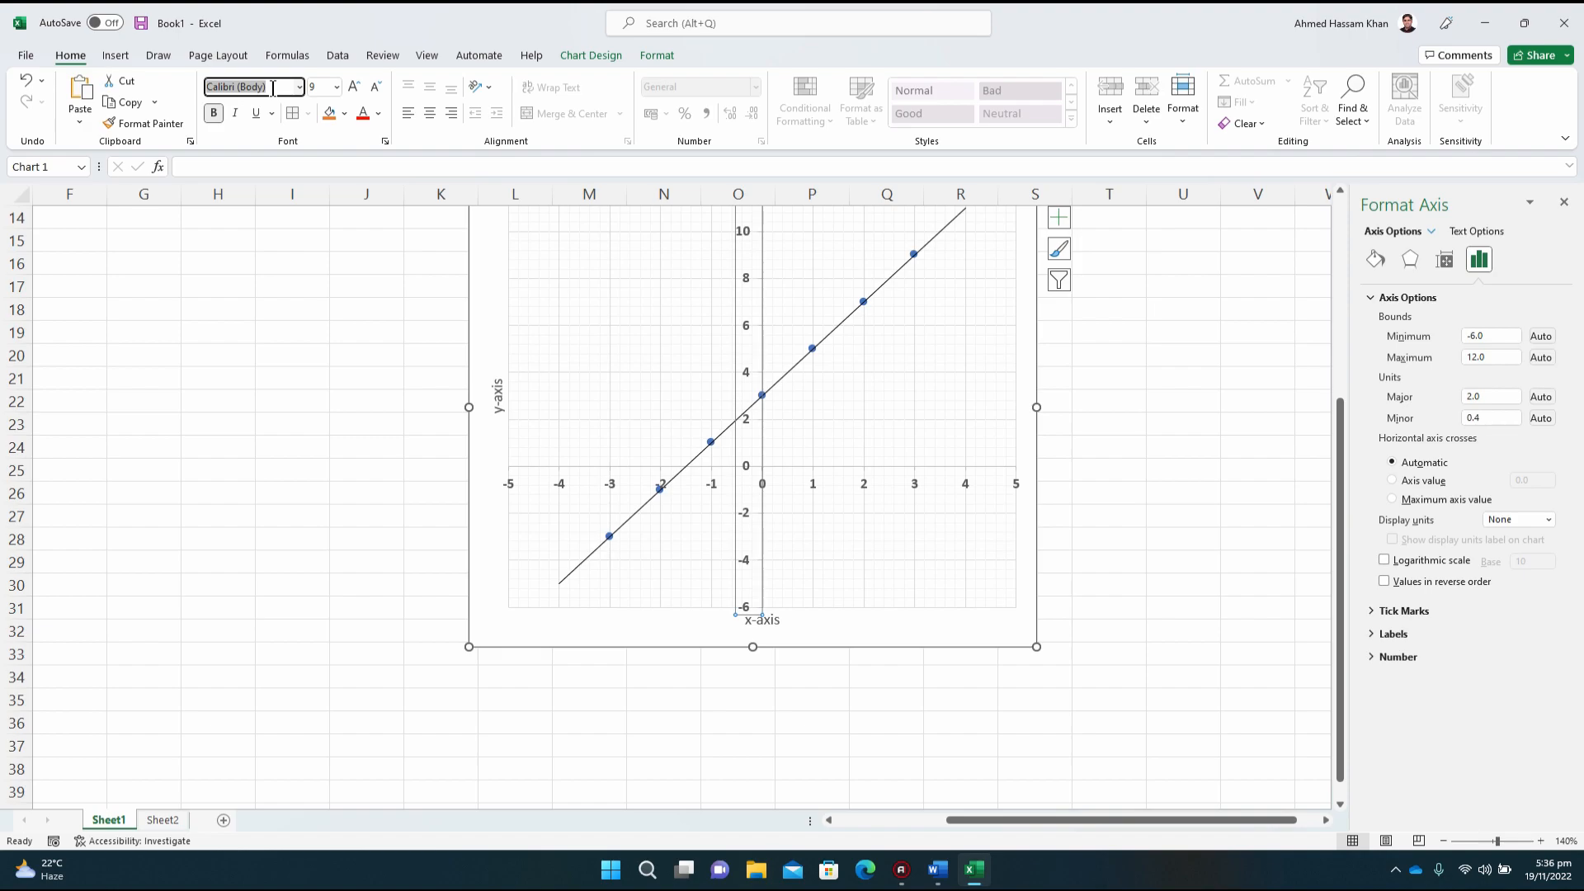
{"action": "type", "text": "Arial"}
{"action": "key", "text": "Return"}
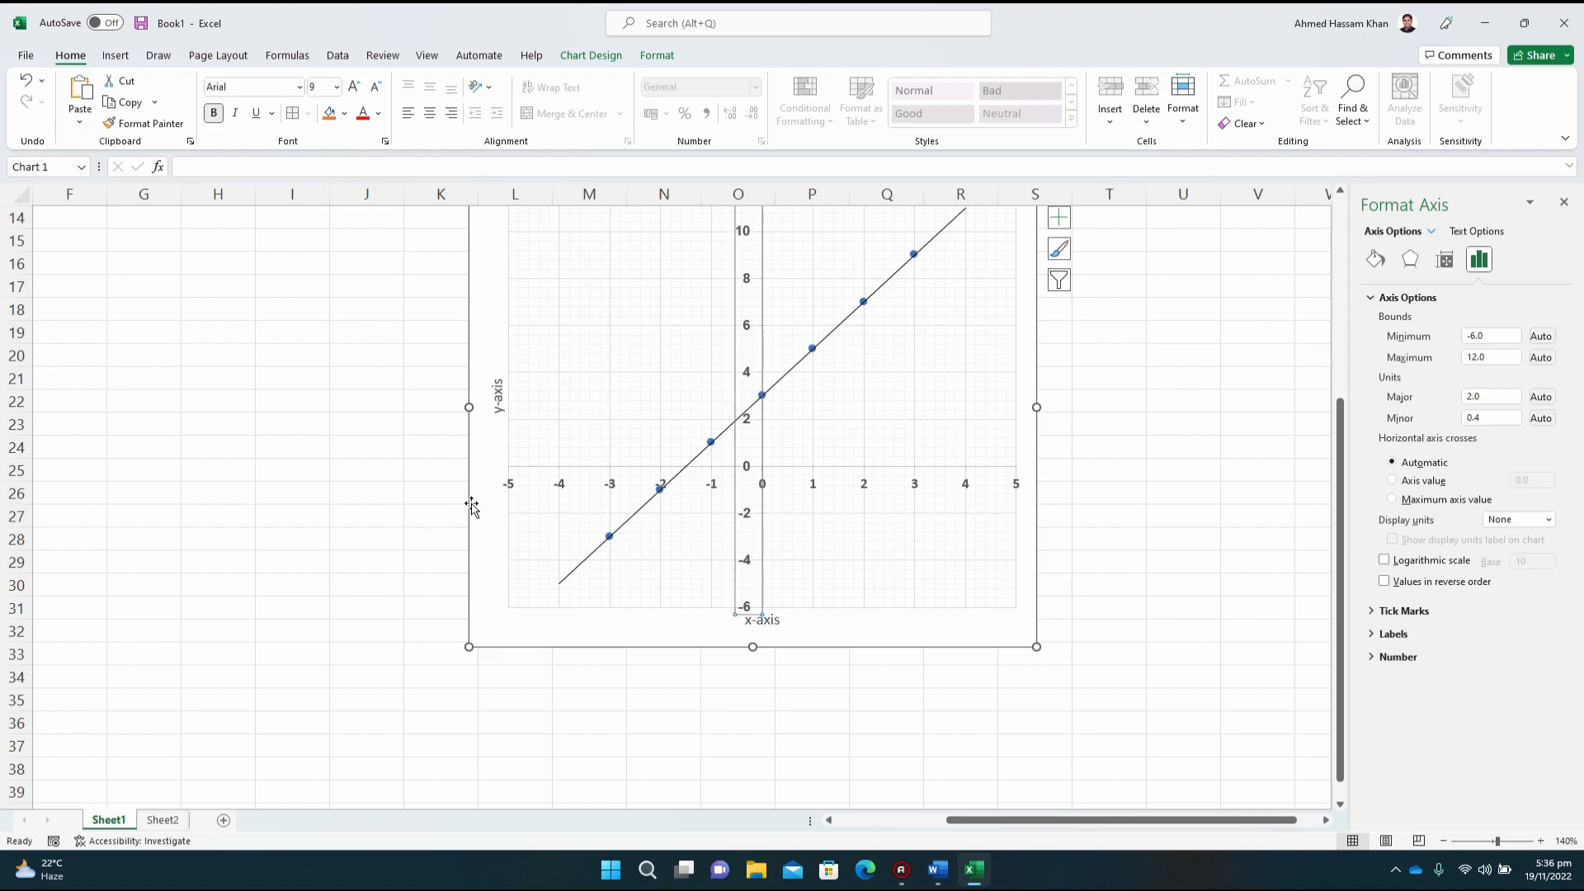
Step: Try the Arial font on the horizontal axis labels and undo the change
{"action": "left_click", "coordinate": [558, 486]}
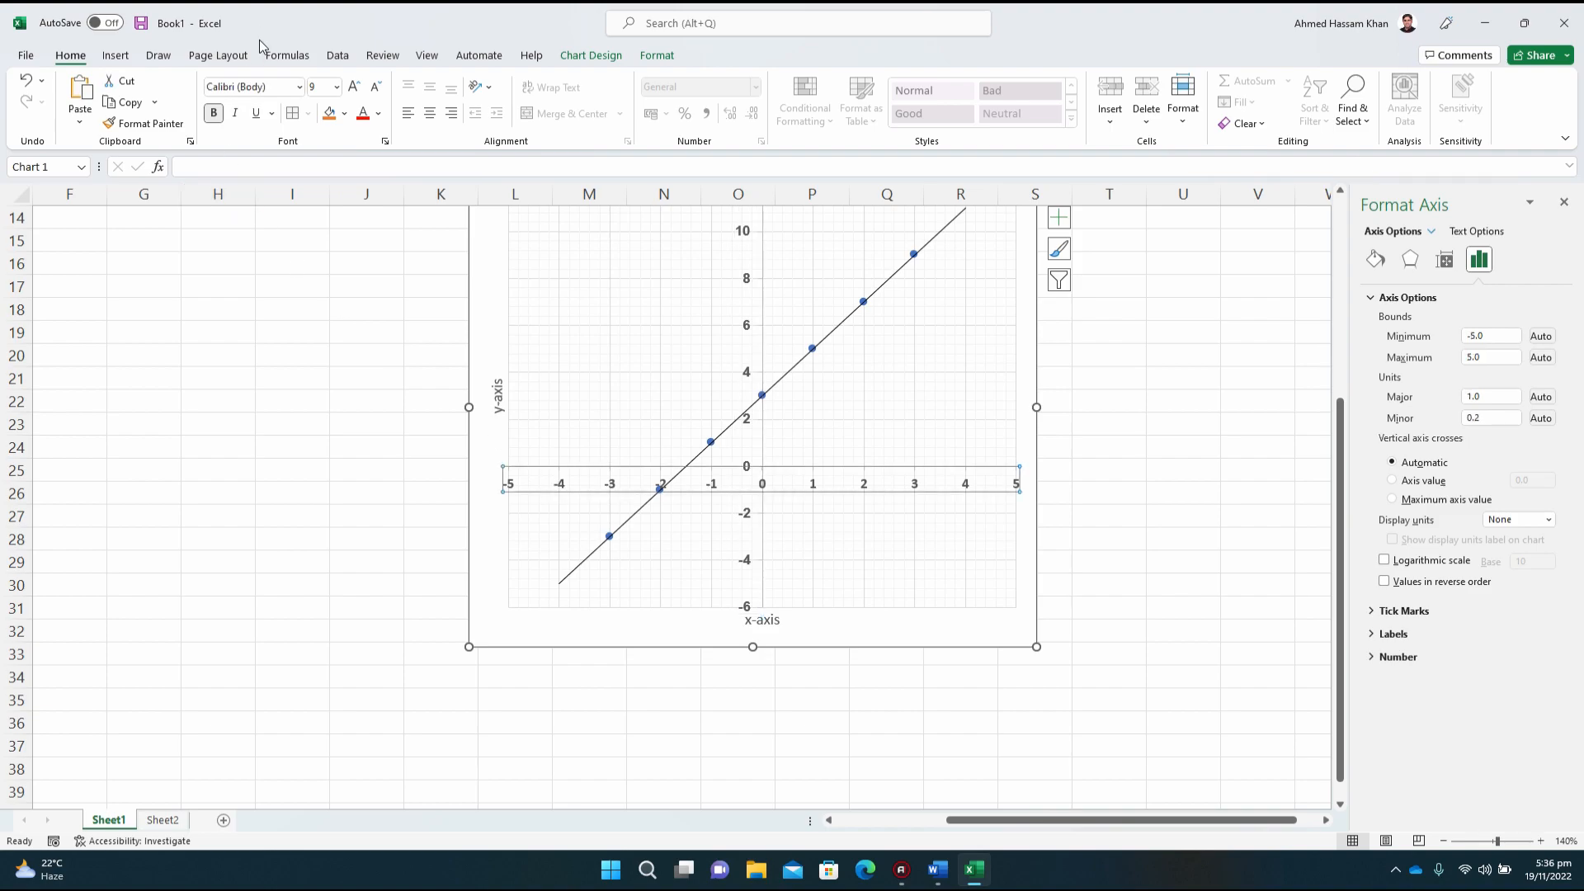
{"action": "left_click", "coordinate": [271, 87]}
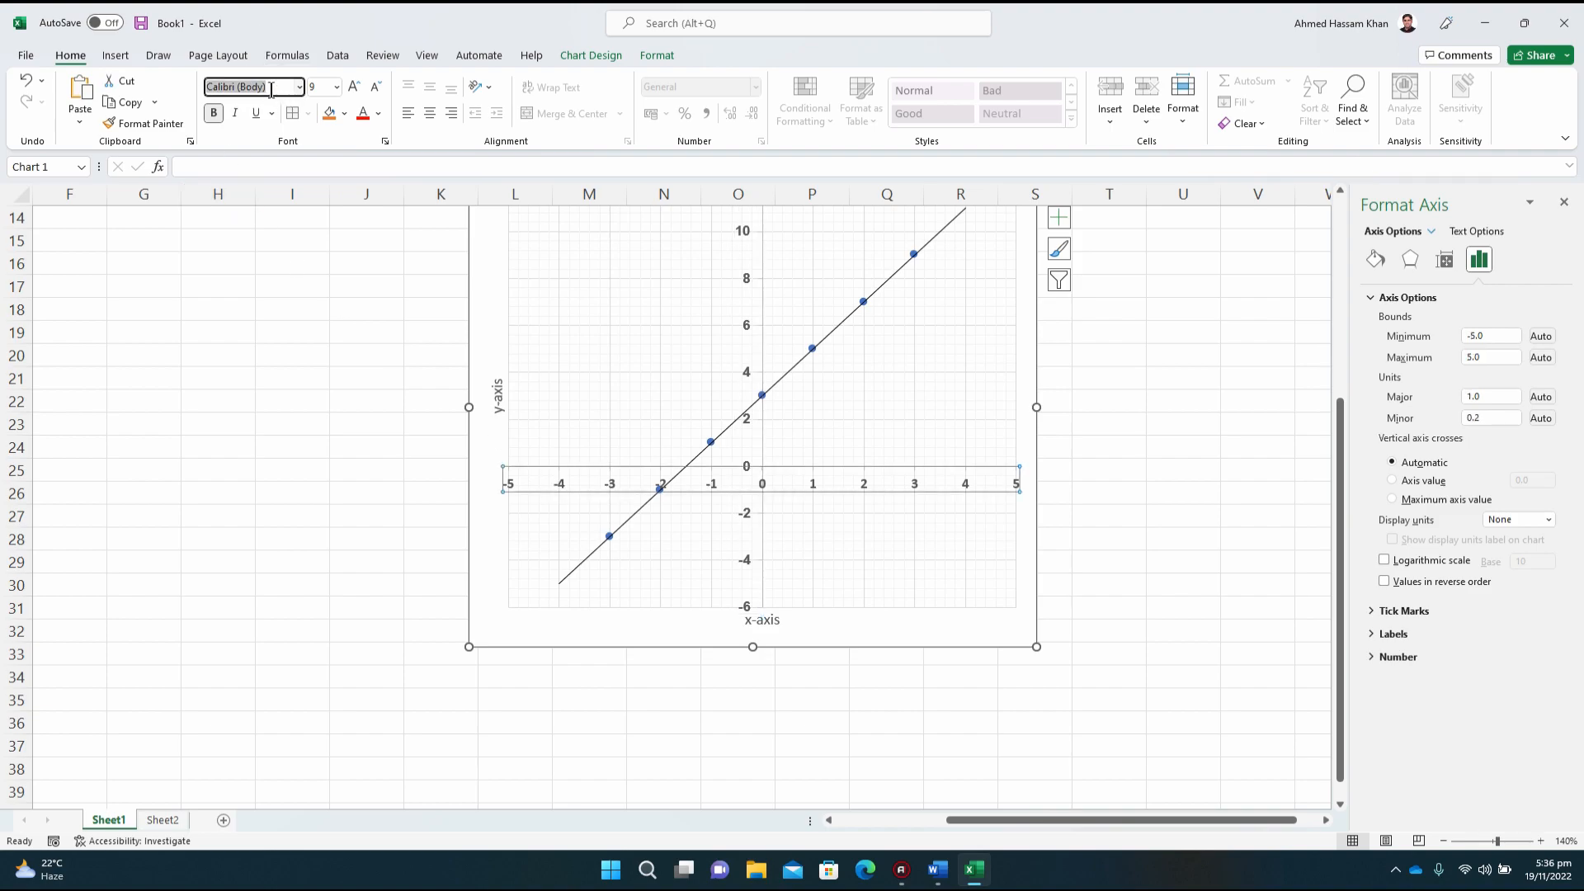
{"action": "type", "text": "Arial"}
{"action": "key", "text": "Return"}
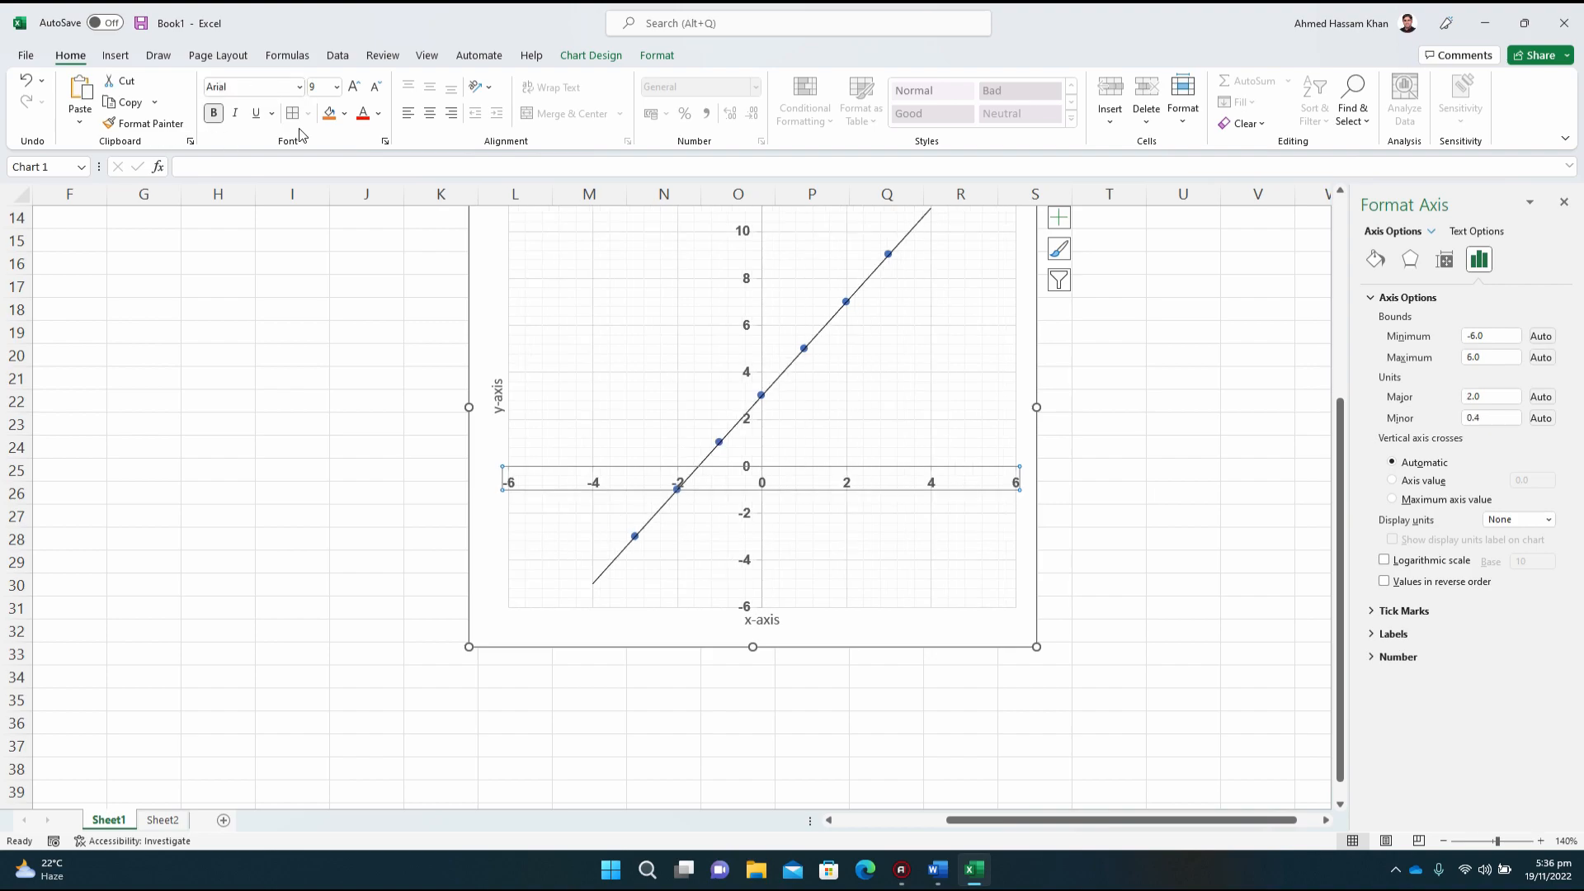
{"action": "left_click", "coordinate": [27, 80]}
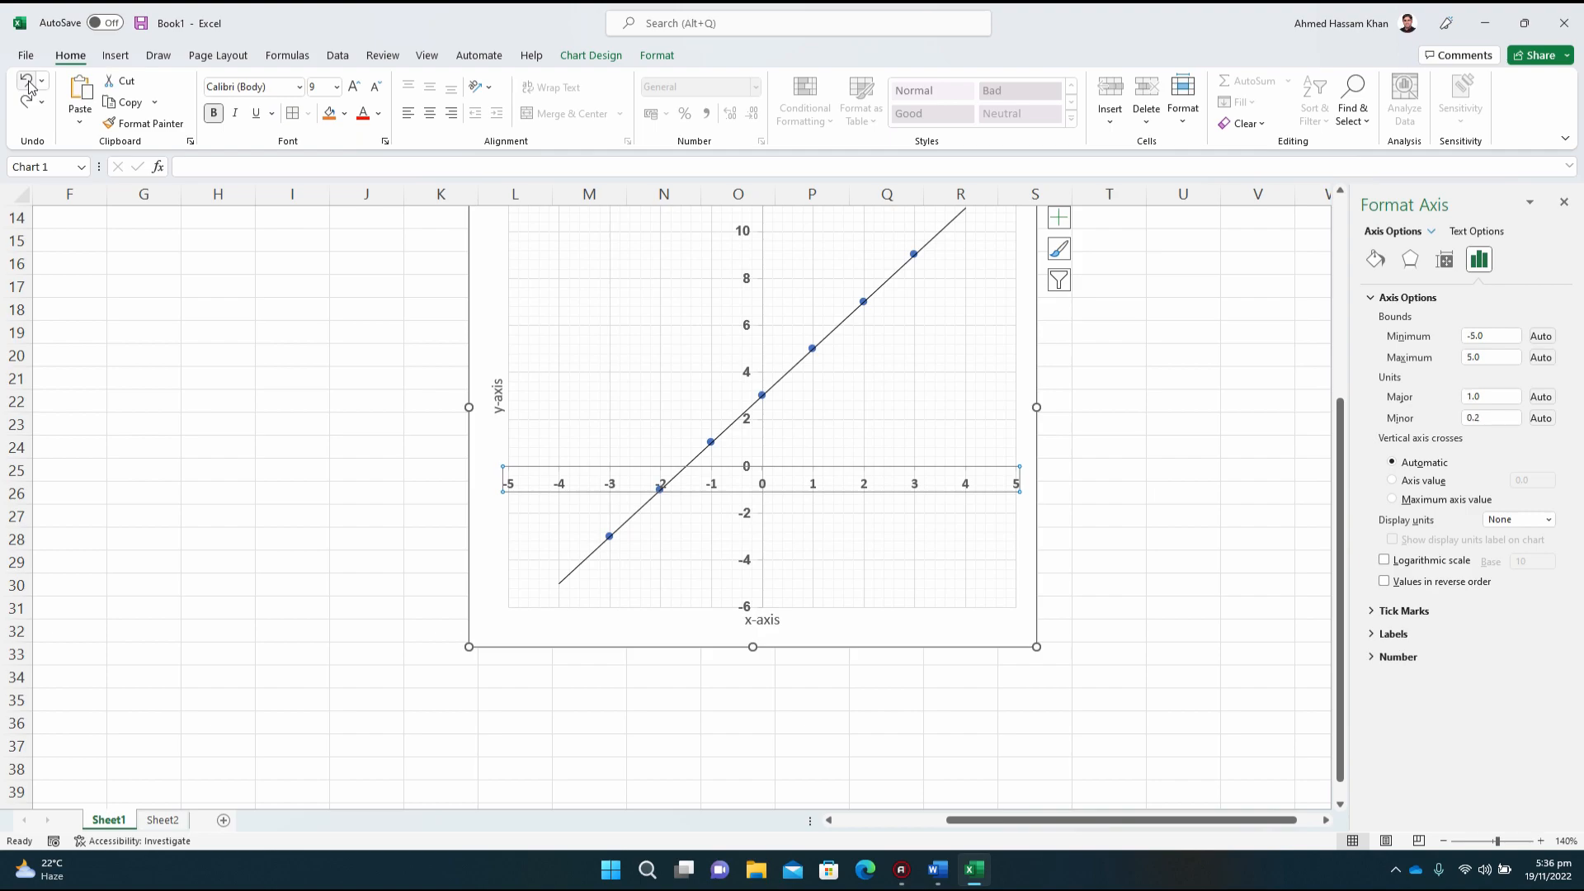
{"action": "left_click", "coordinate": [910, 592]}
{"action": "left_click", "coordinate": [954, 630]}
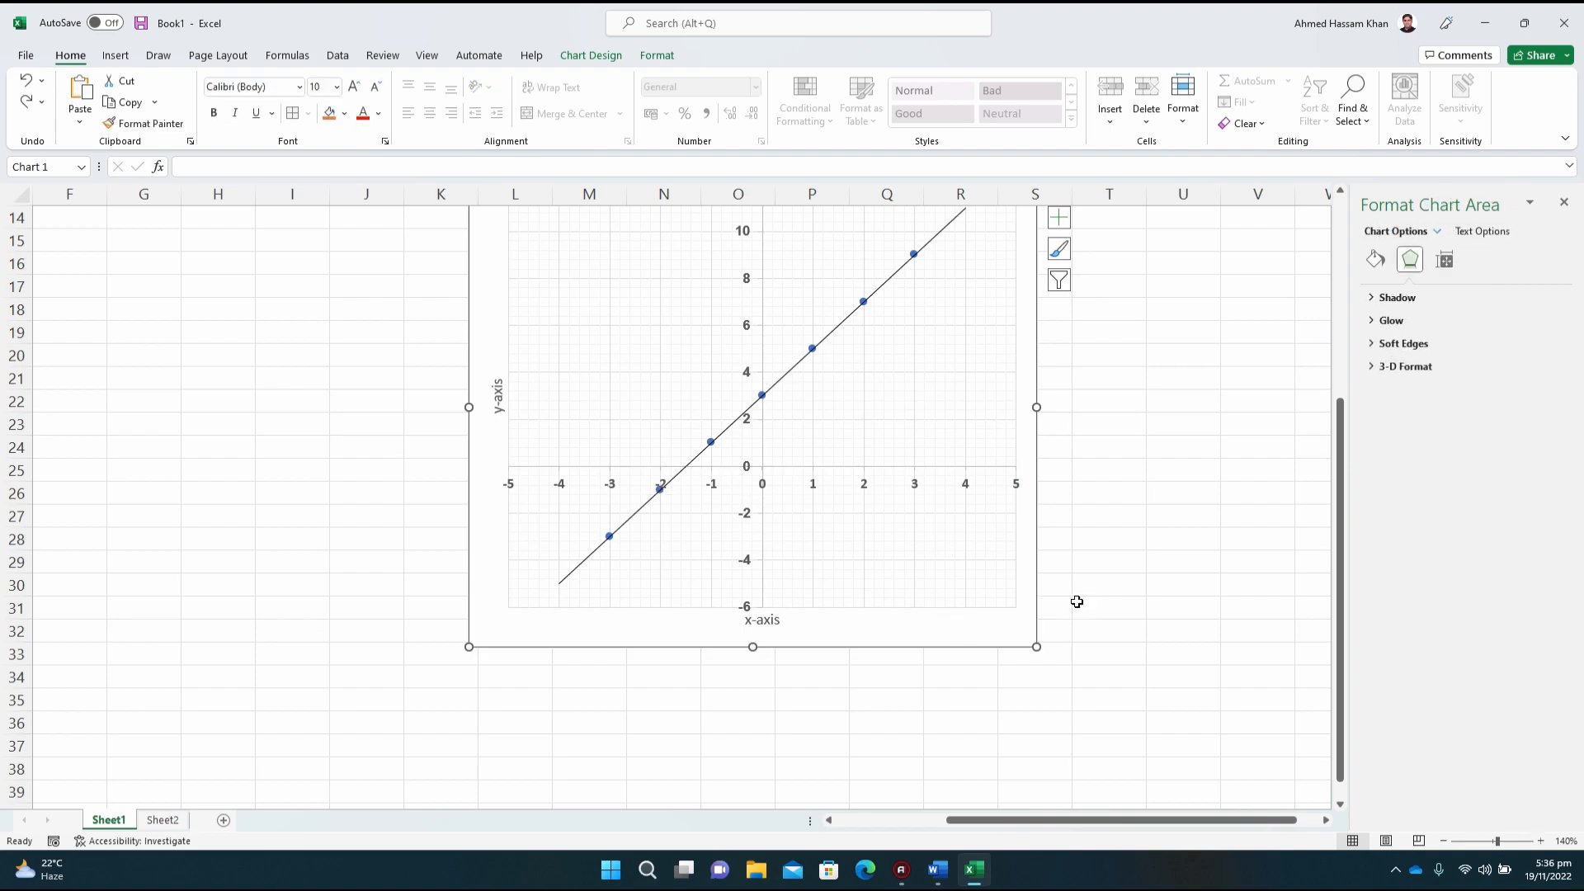
Step: Add solid triangular arrowheads to both the beginning and the end of the vertical axis line
{"action": "left_click_drag", "start_coordinate": [1342, 579], "coordinate": [1341, 516]}
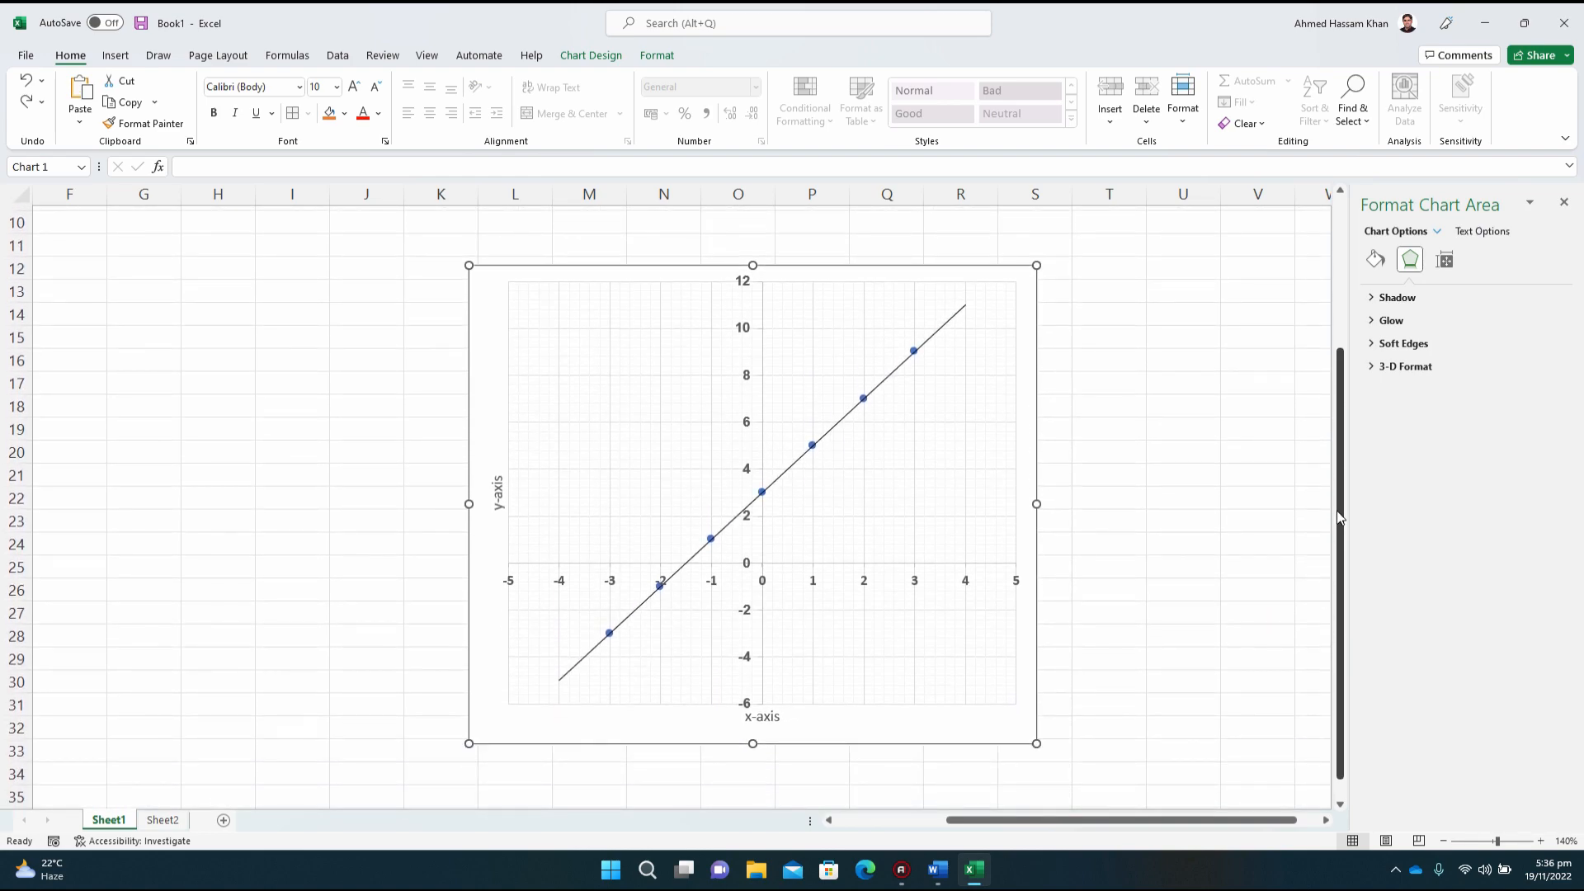
{"action": "left_click", "coordinate": [751, 299]}
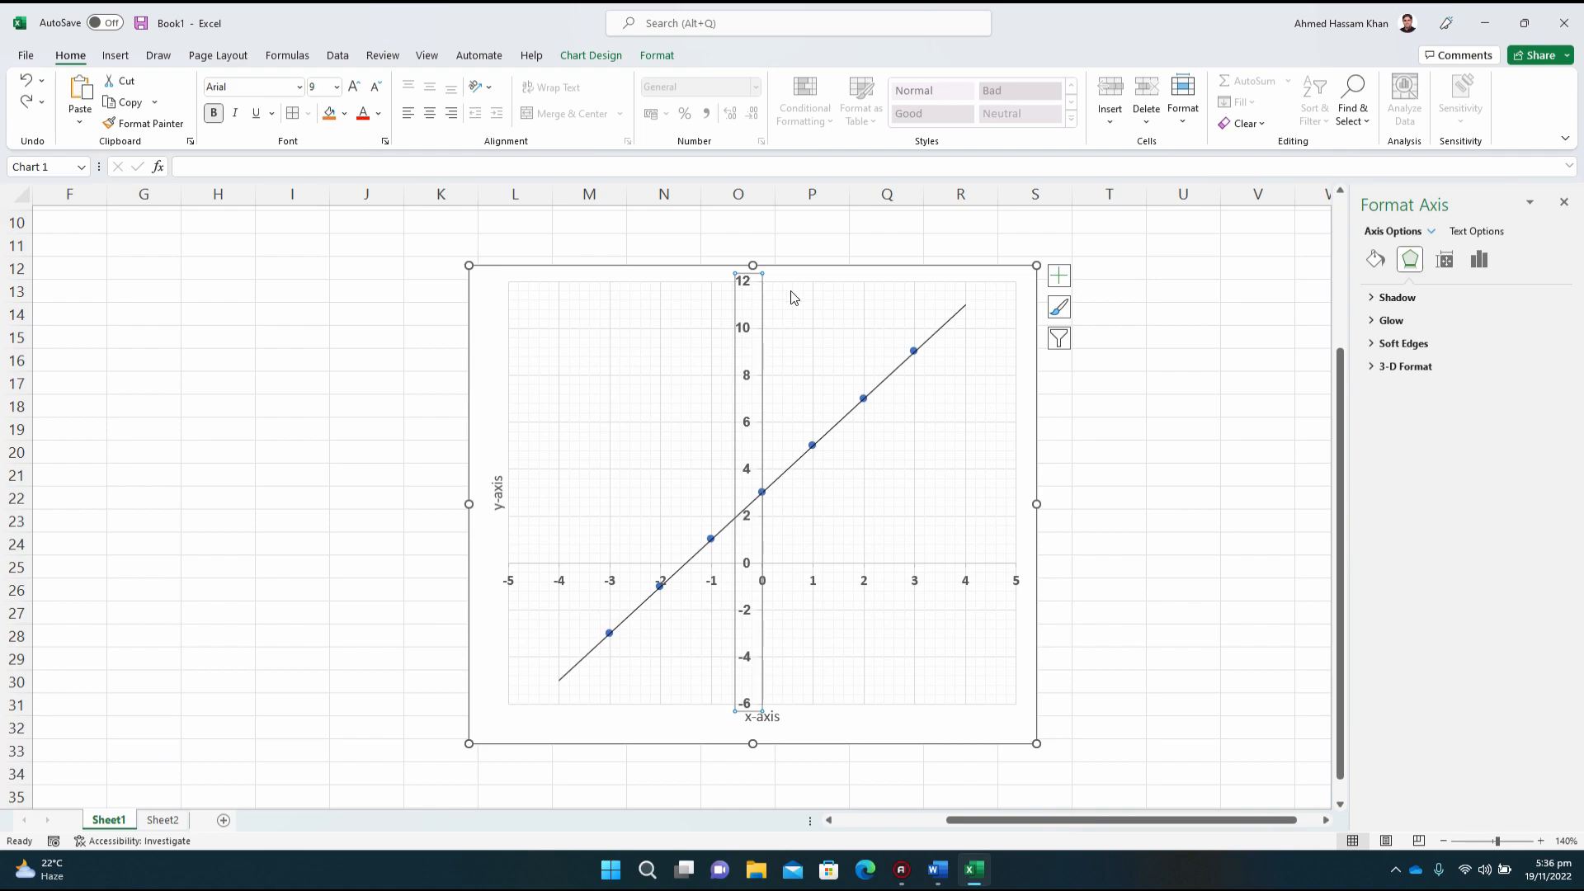
{"action": "left_click", "coordinate": [1376, 260]}
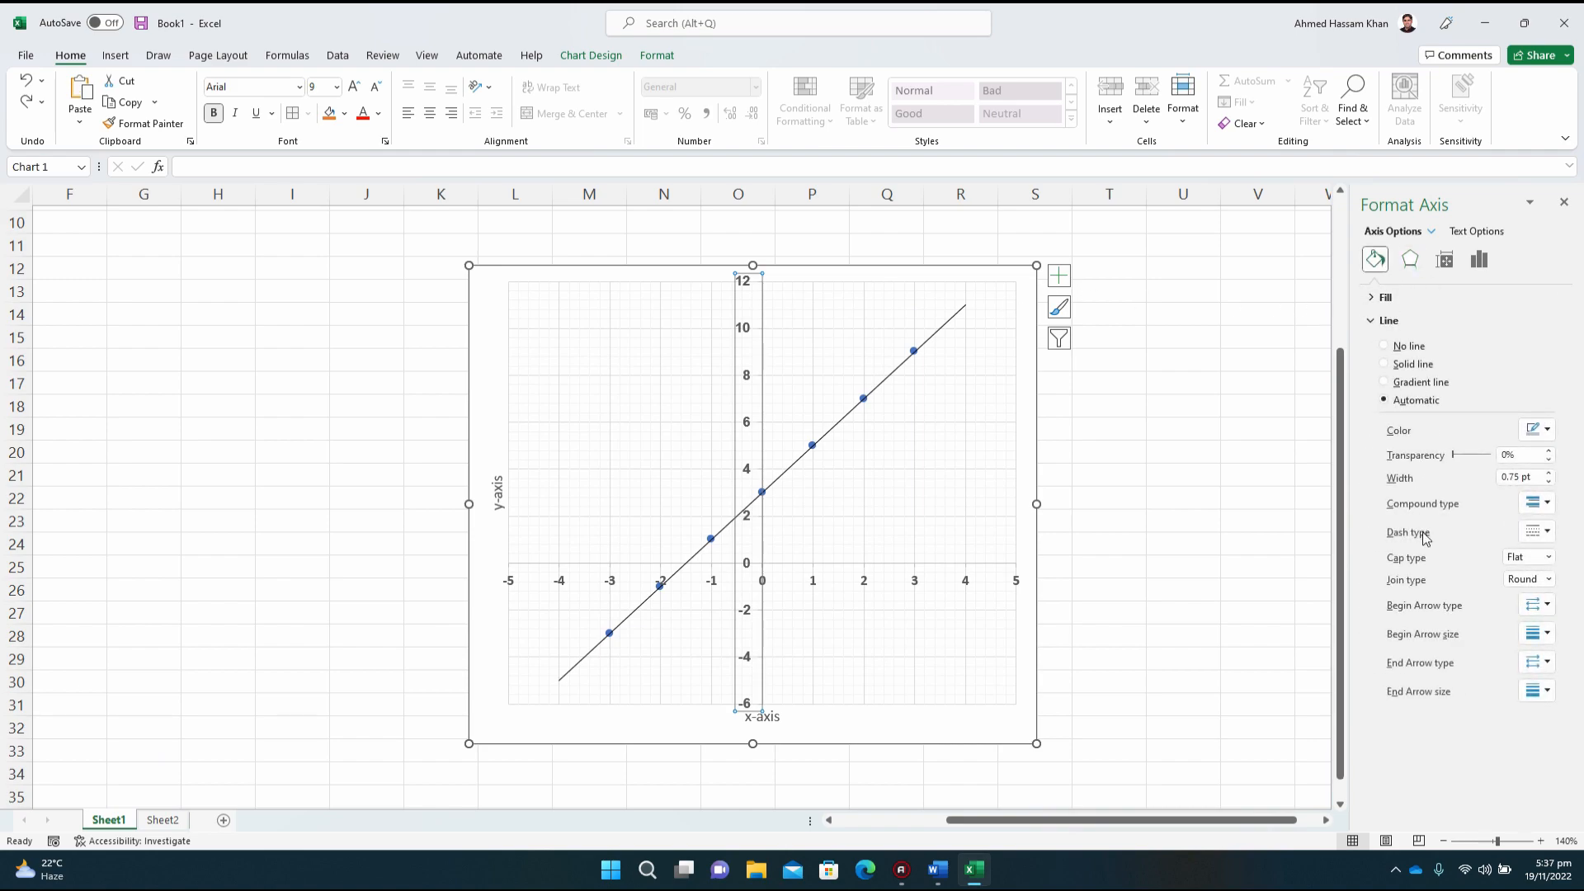
{"action": "left_click", "coordinate": [1546, 609]}
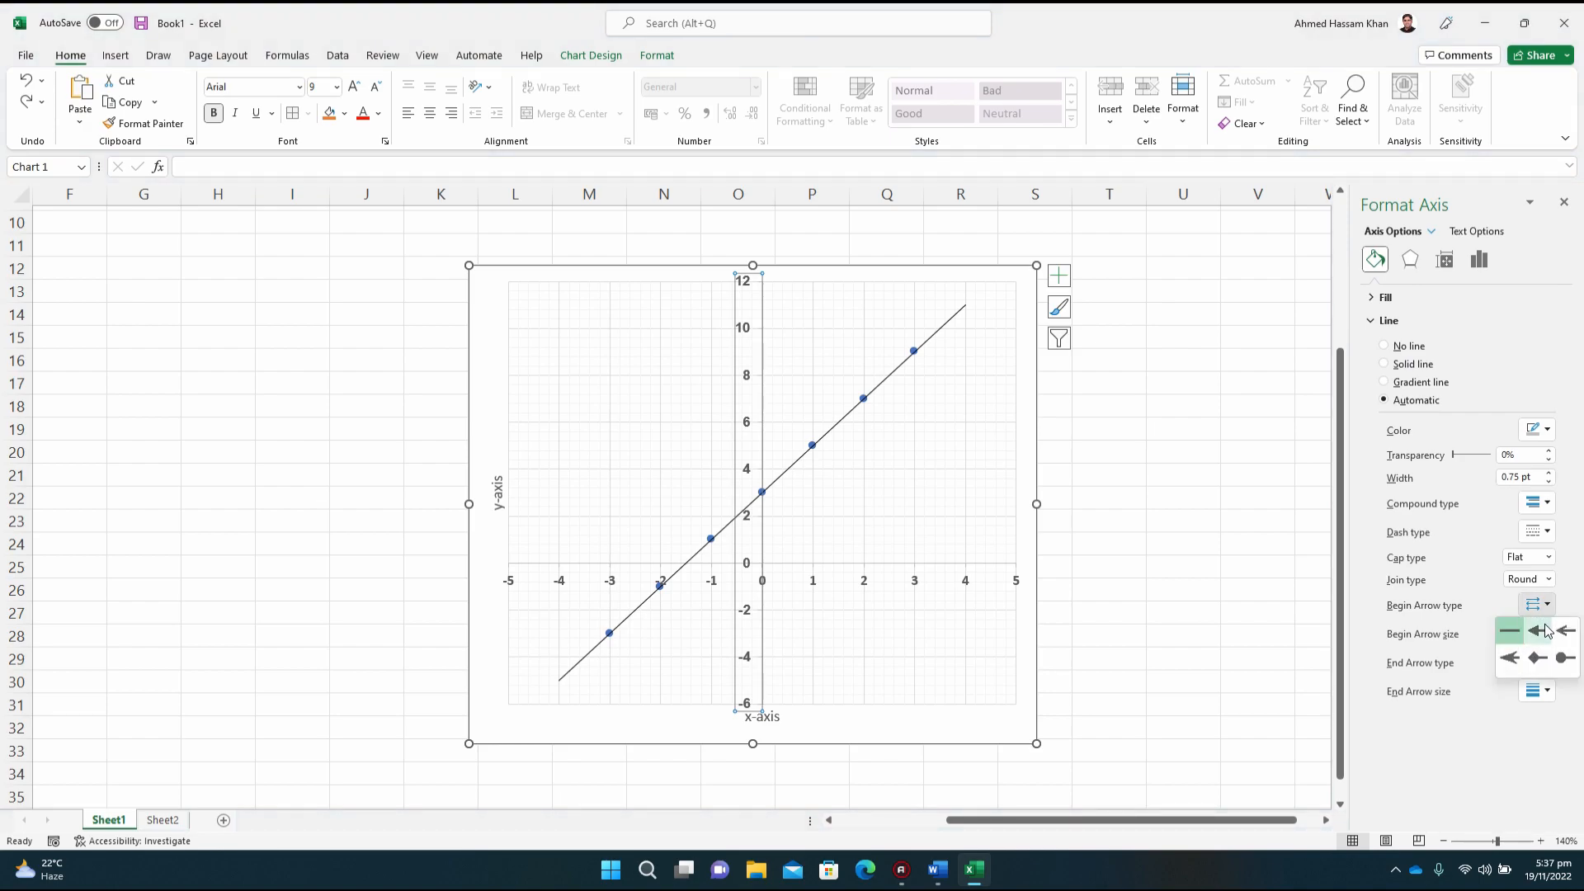
{"action": "left_click", "coordinate": [1538, 632]}
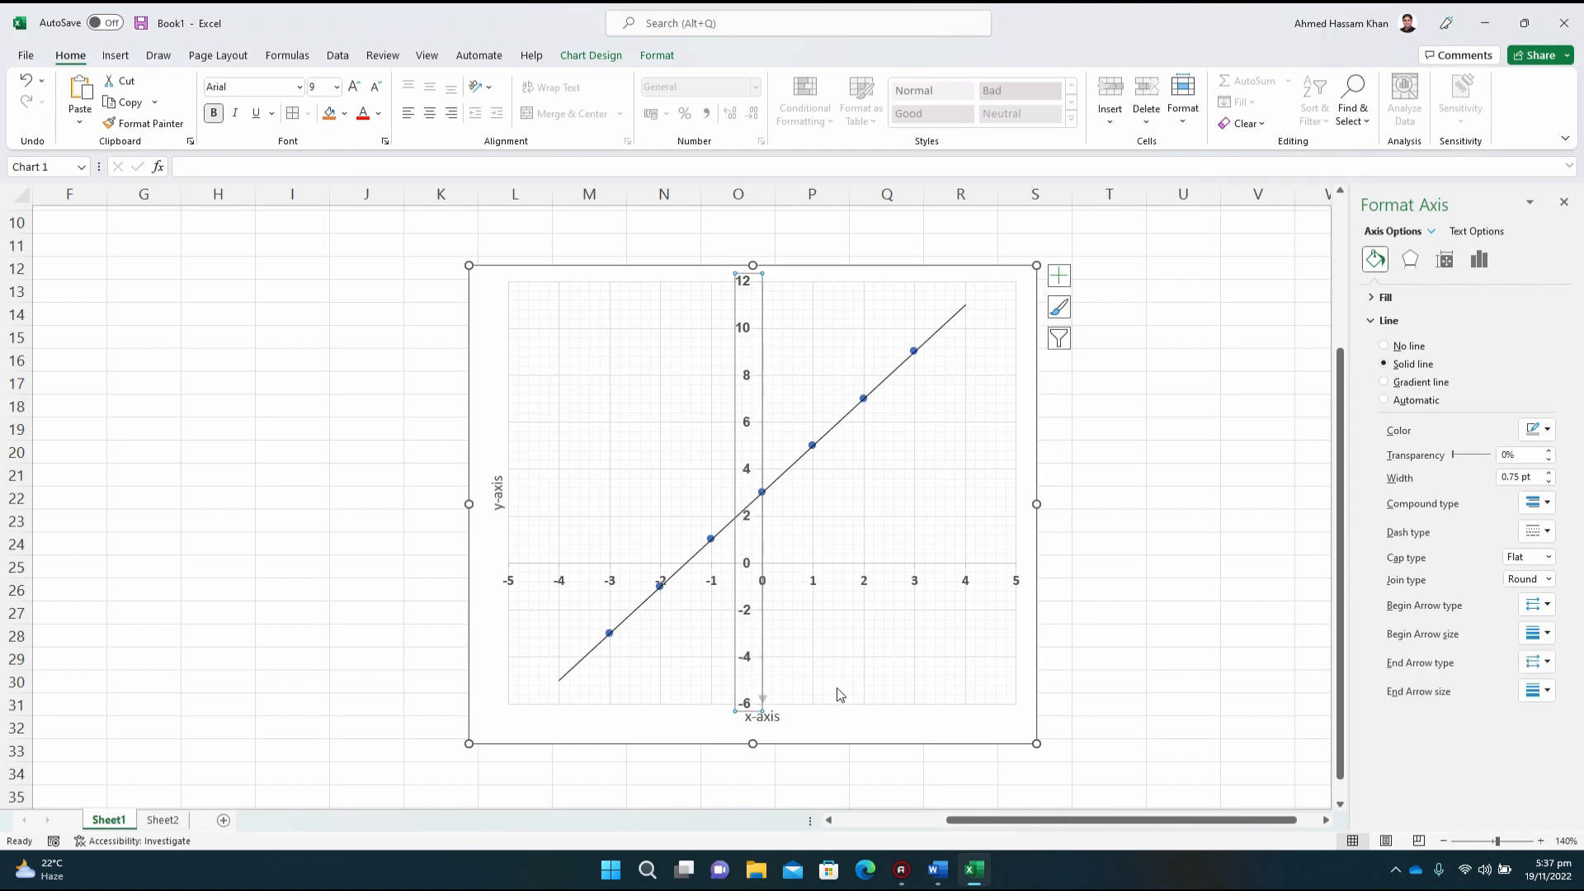
{"action": "left_click", "coordinate": [1543, 638]}
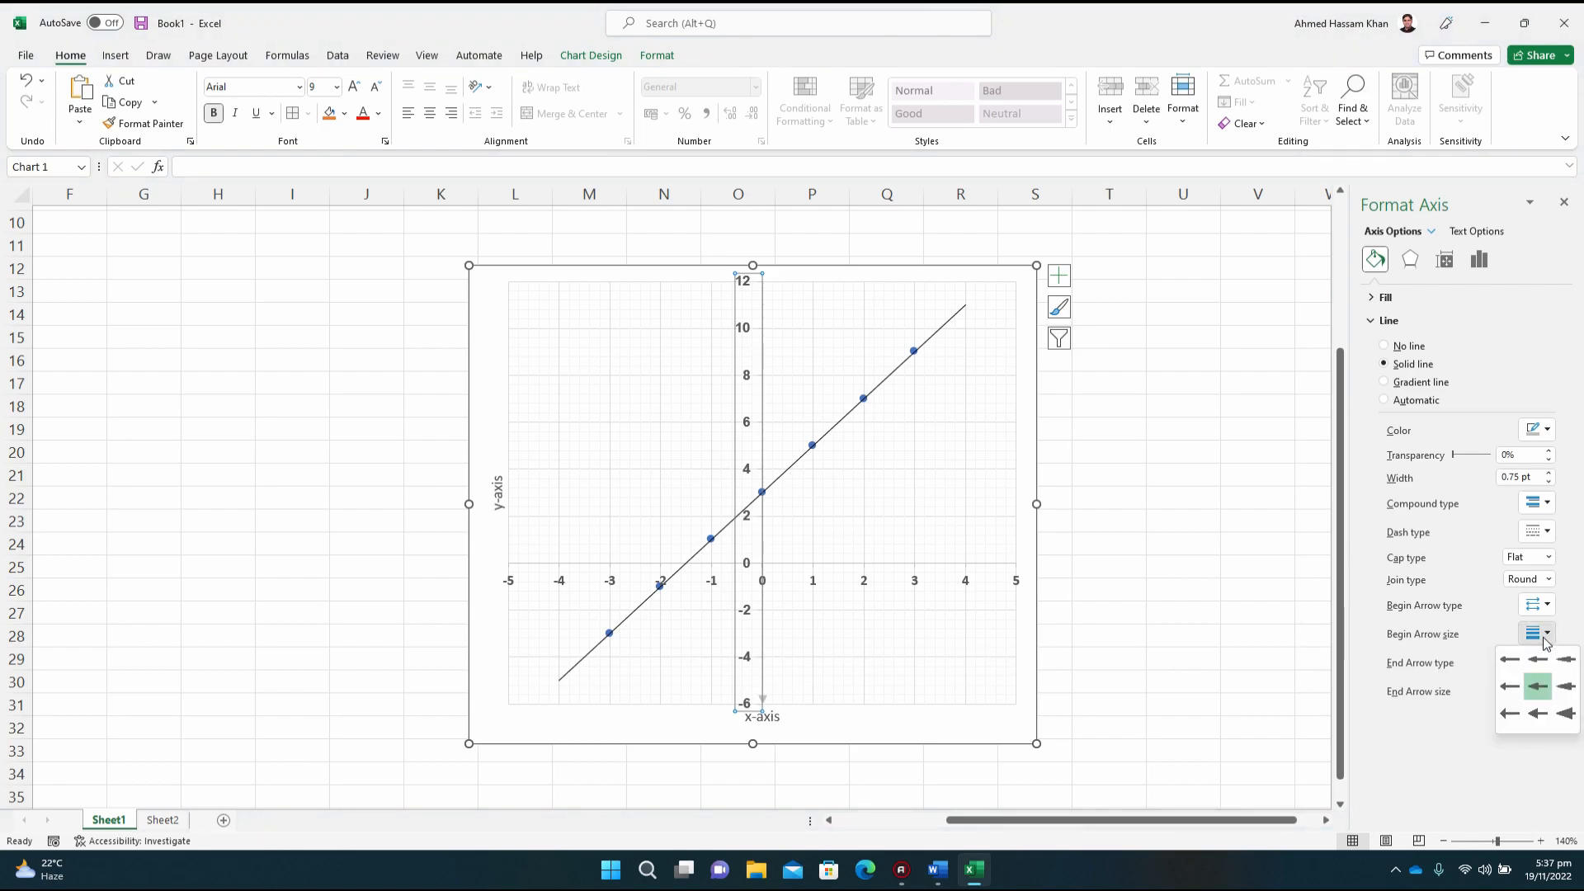
{"action": "left_click", "coordinate": [1486, 627]}
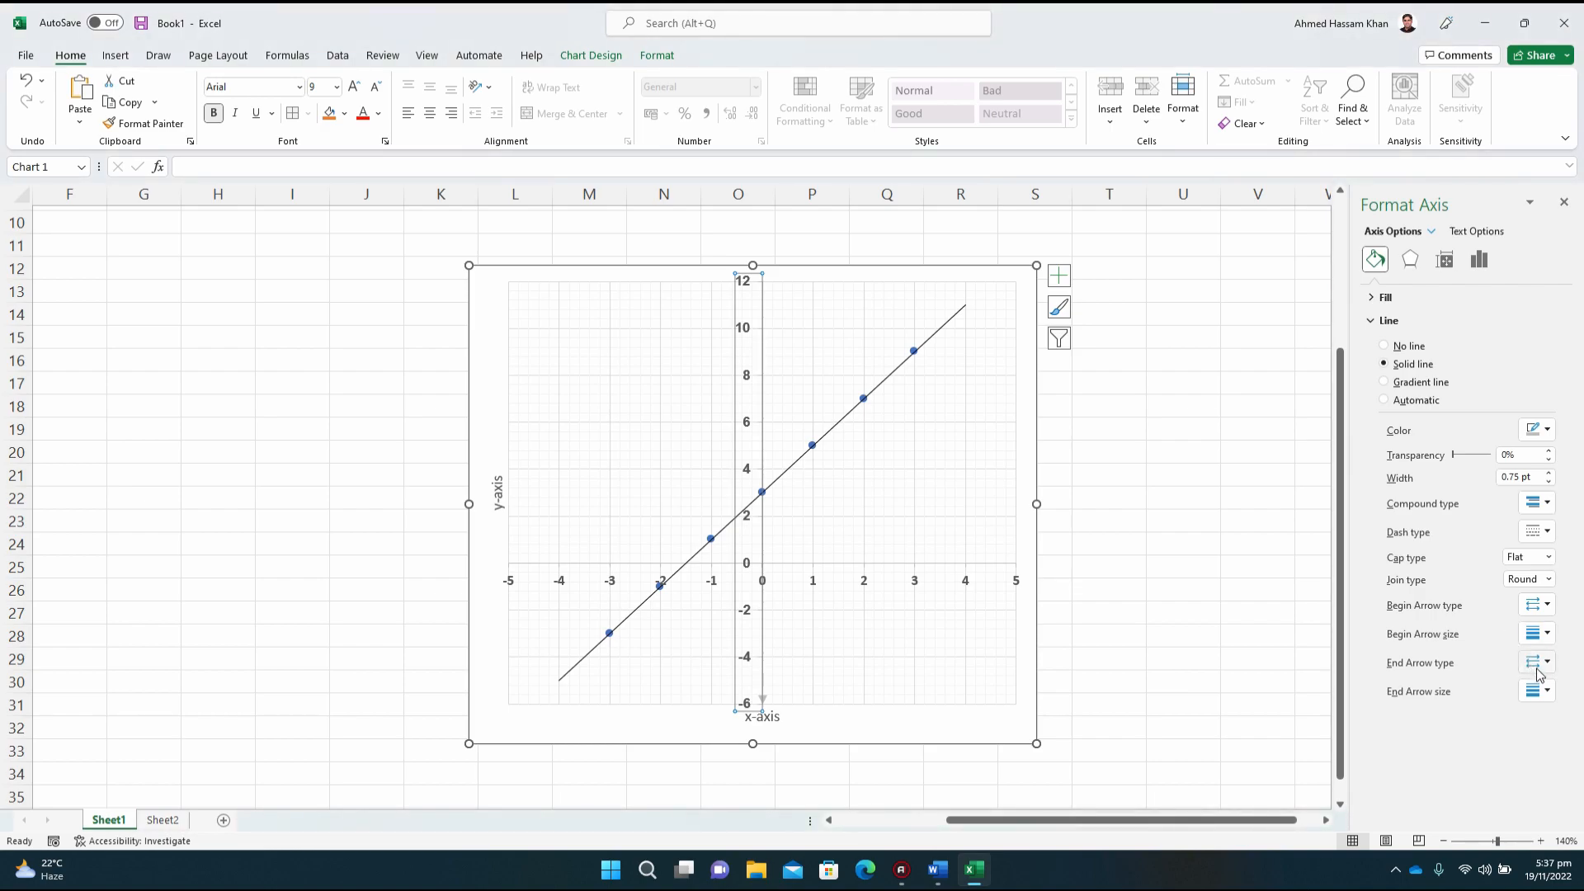
{"action": "left_click", "coordinate": [1539, 670]}
{"action": "left_click", "coordinate": [1539, 690]}
{"action": "left_click", "coordinate": [983, 726]}
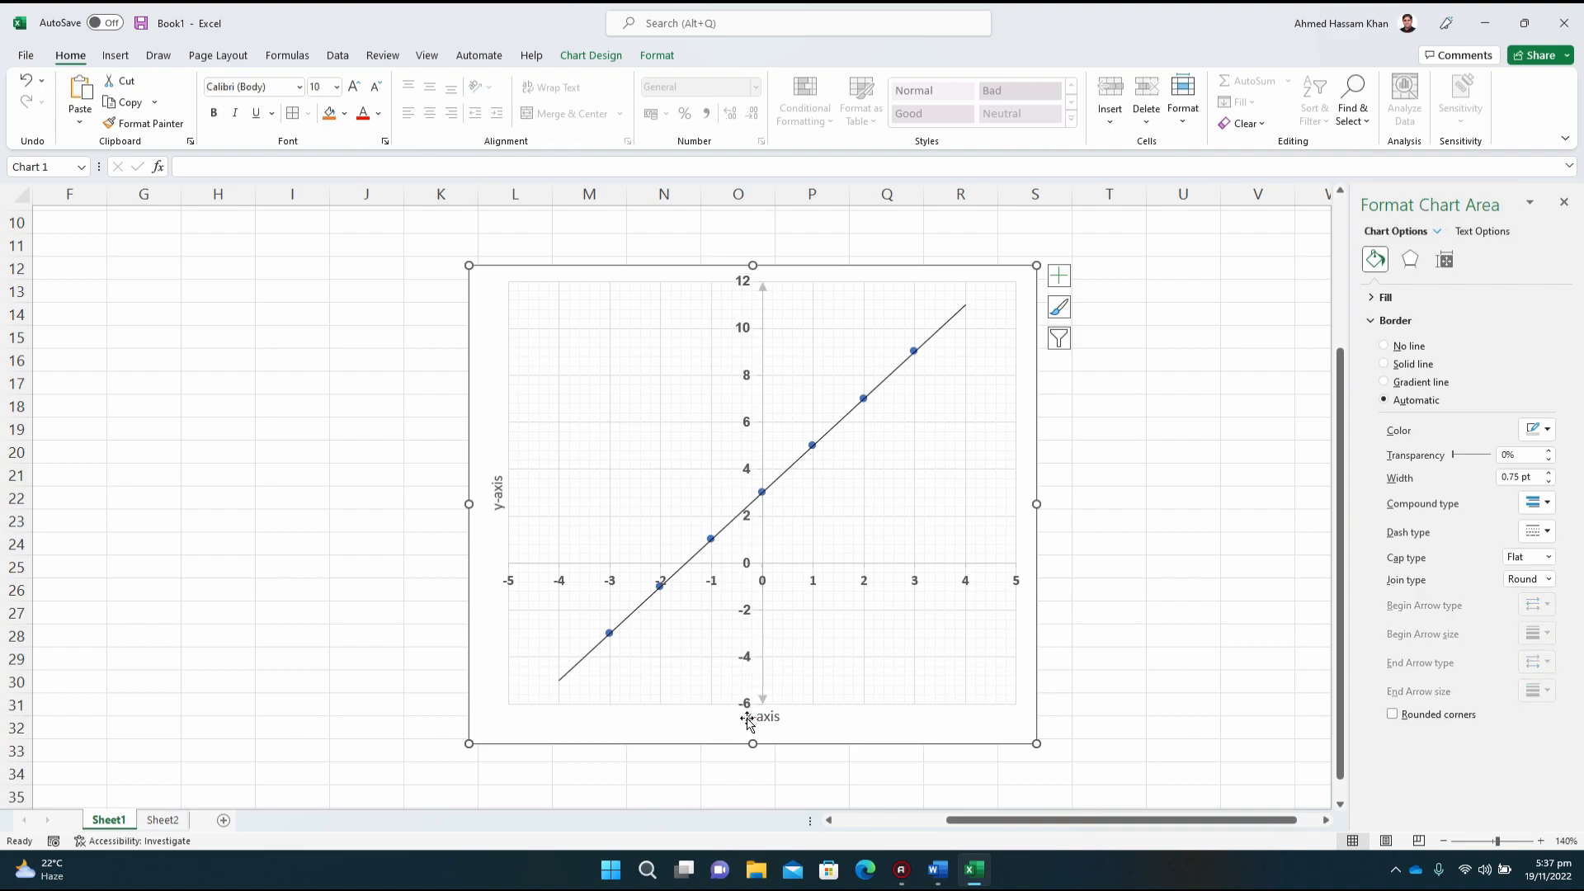
Step: Add solid triangular arrowheads to both ends of the horizontal axis line
{"action": "left_click", "coordinate": [1016, 582]}
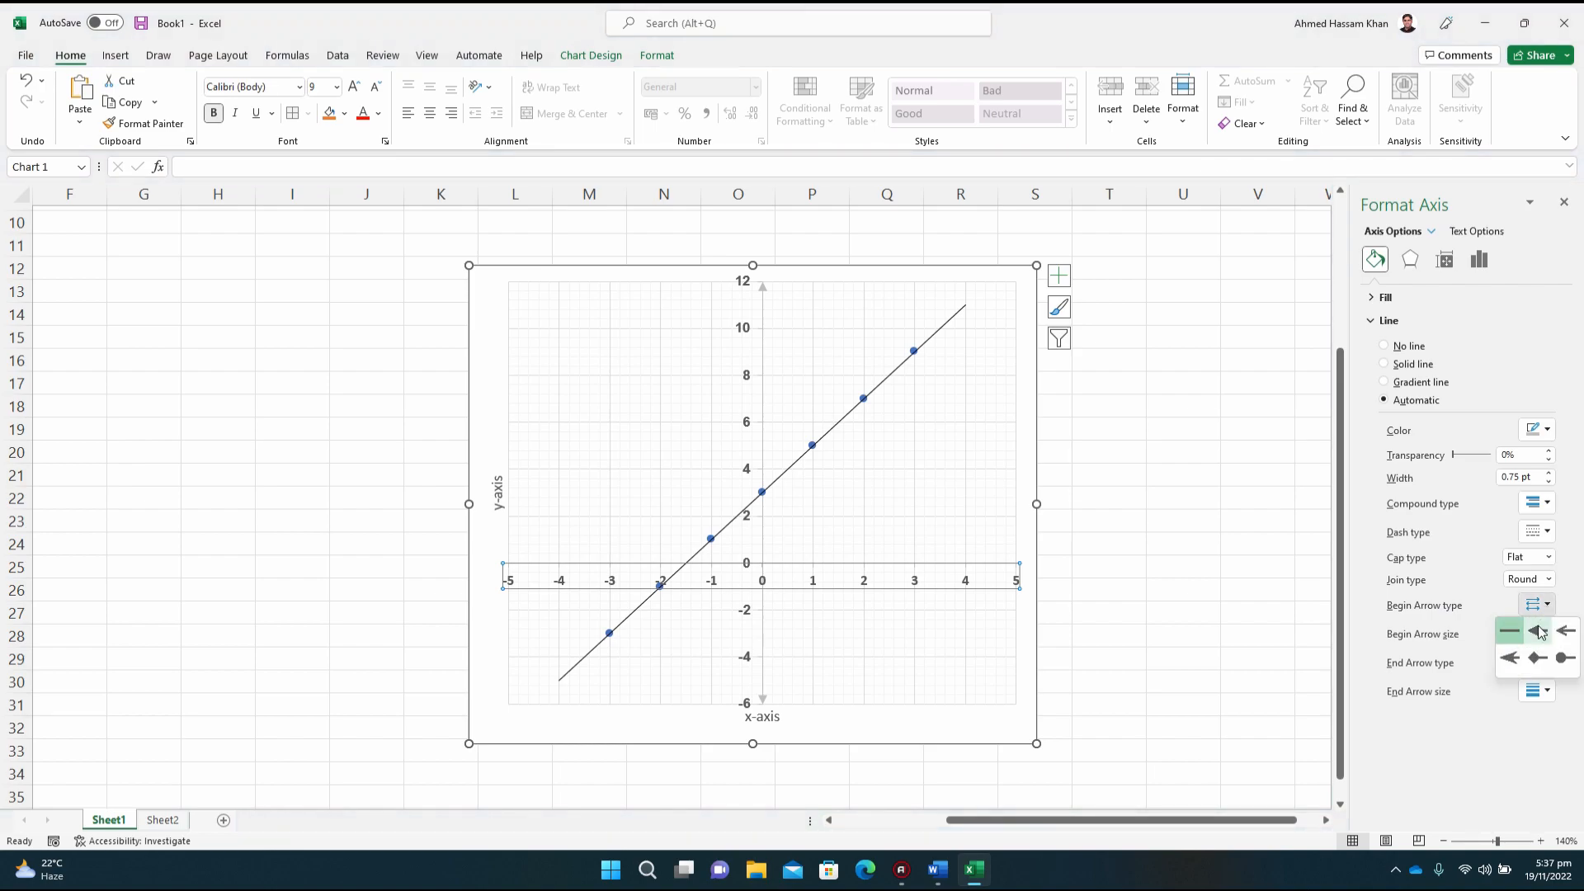
{"action": "left_click", "coordinate": [1537, 661]}
{"action": "left_click", "coordinate": [1509, 690]}
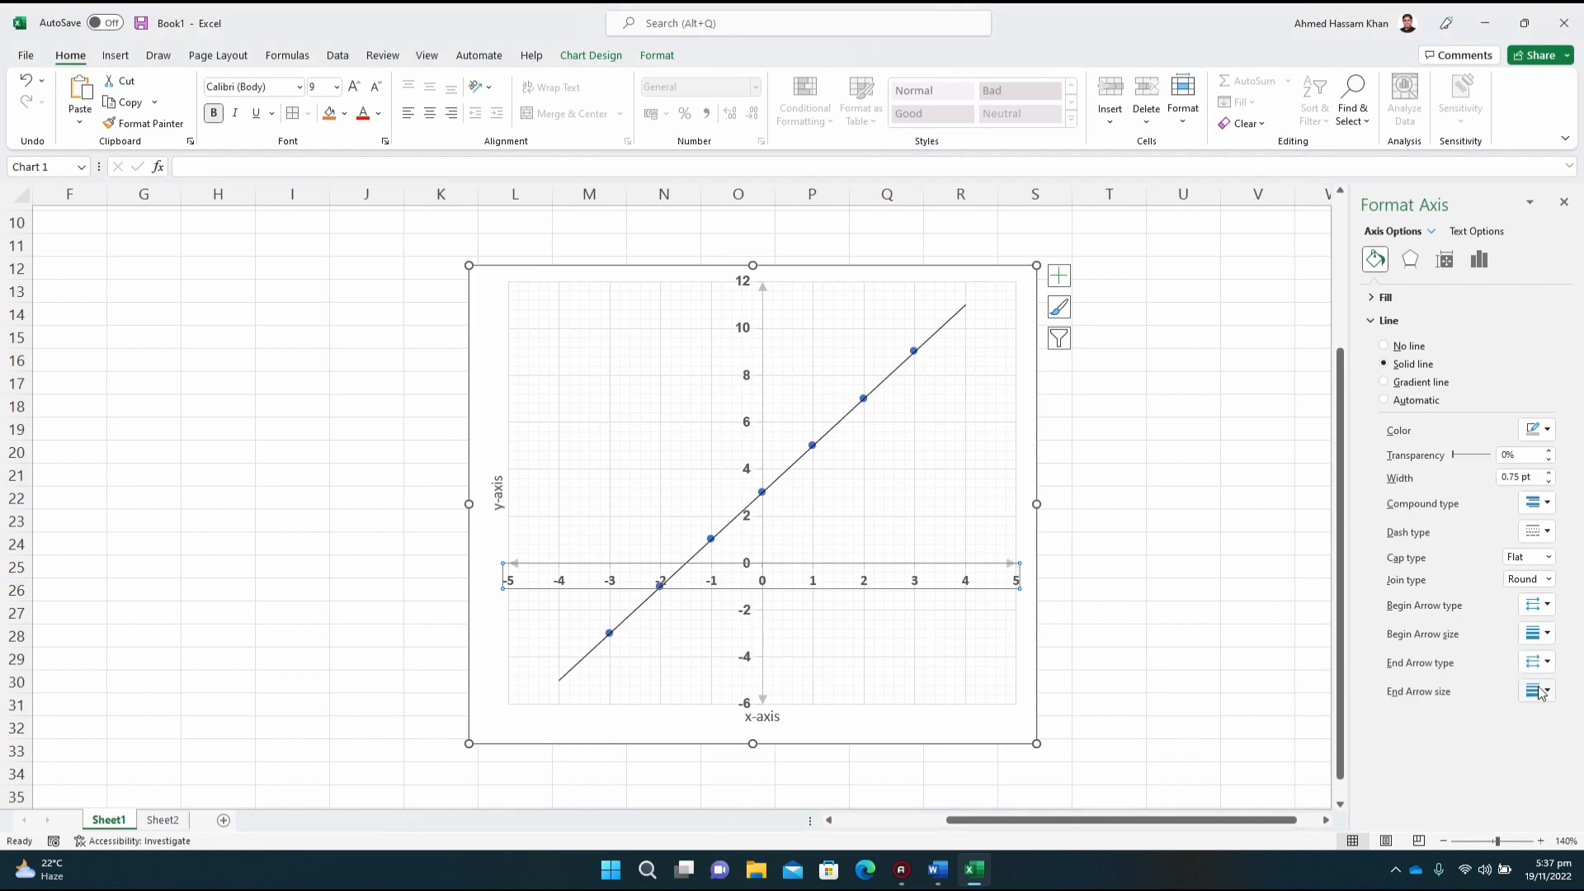
{"action": "left_click", "coordinate": [989, 728]}
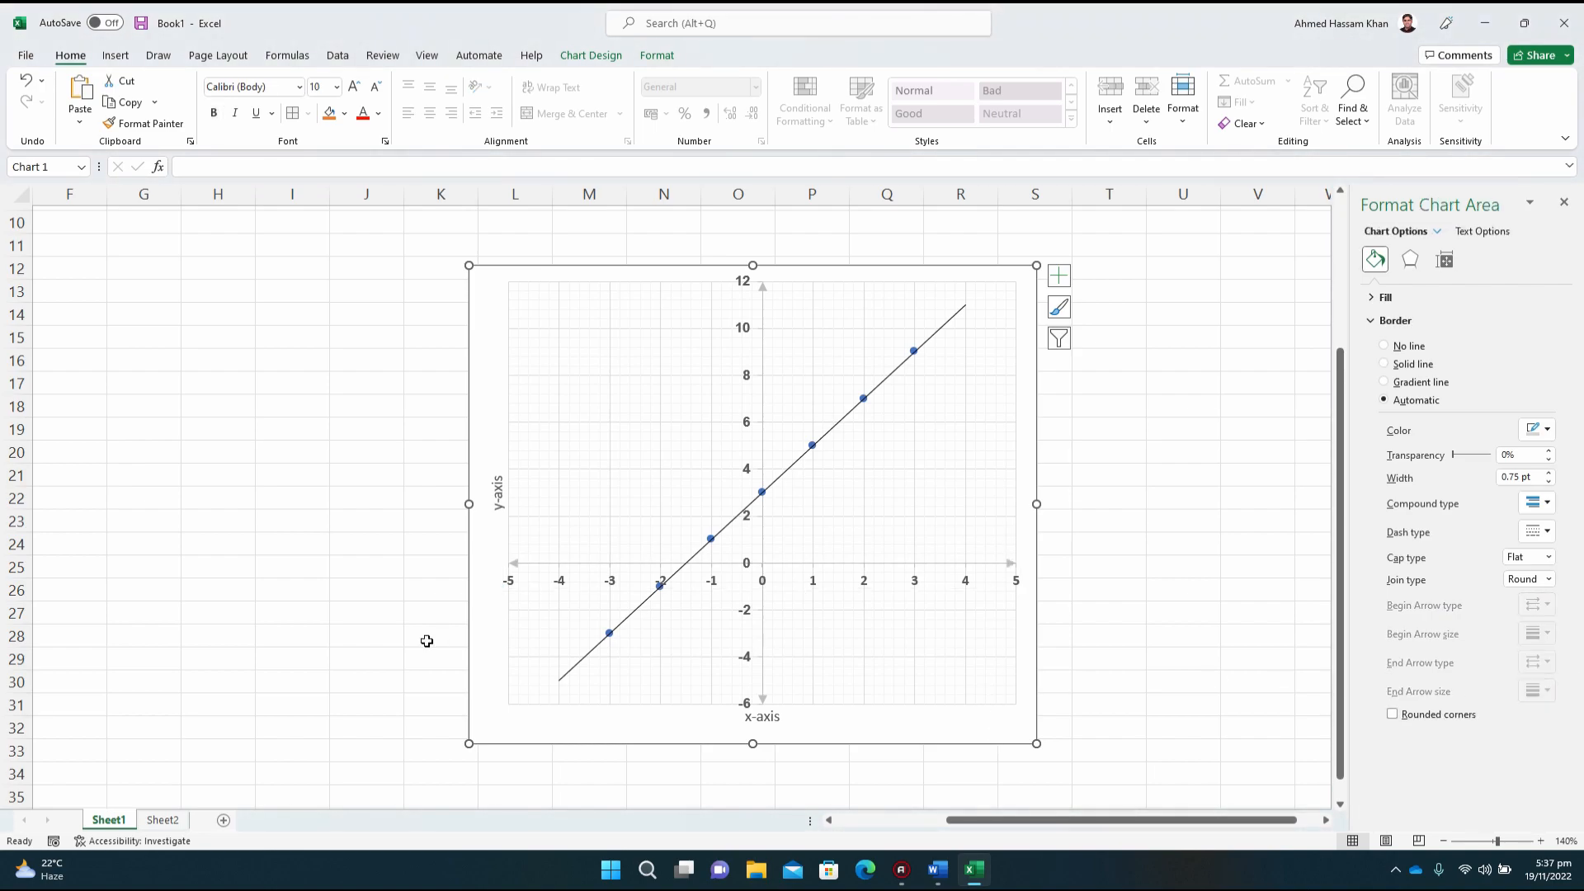
Step: Set the line width of the horizontal axis and the vertical axis to 1.5 pt
{"action": "left_click", "coordinate": [856, 568]}
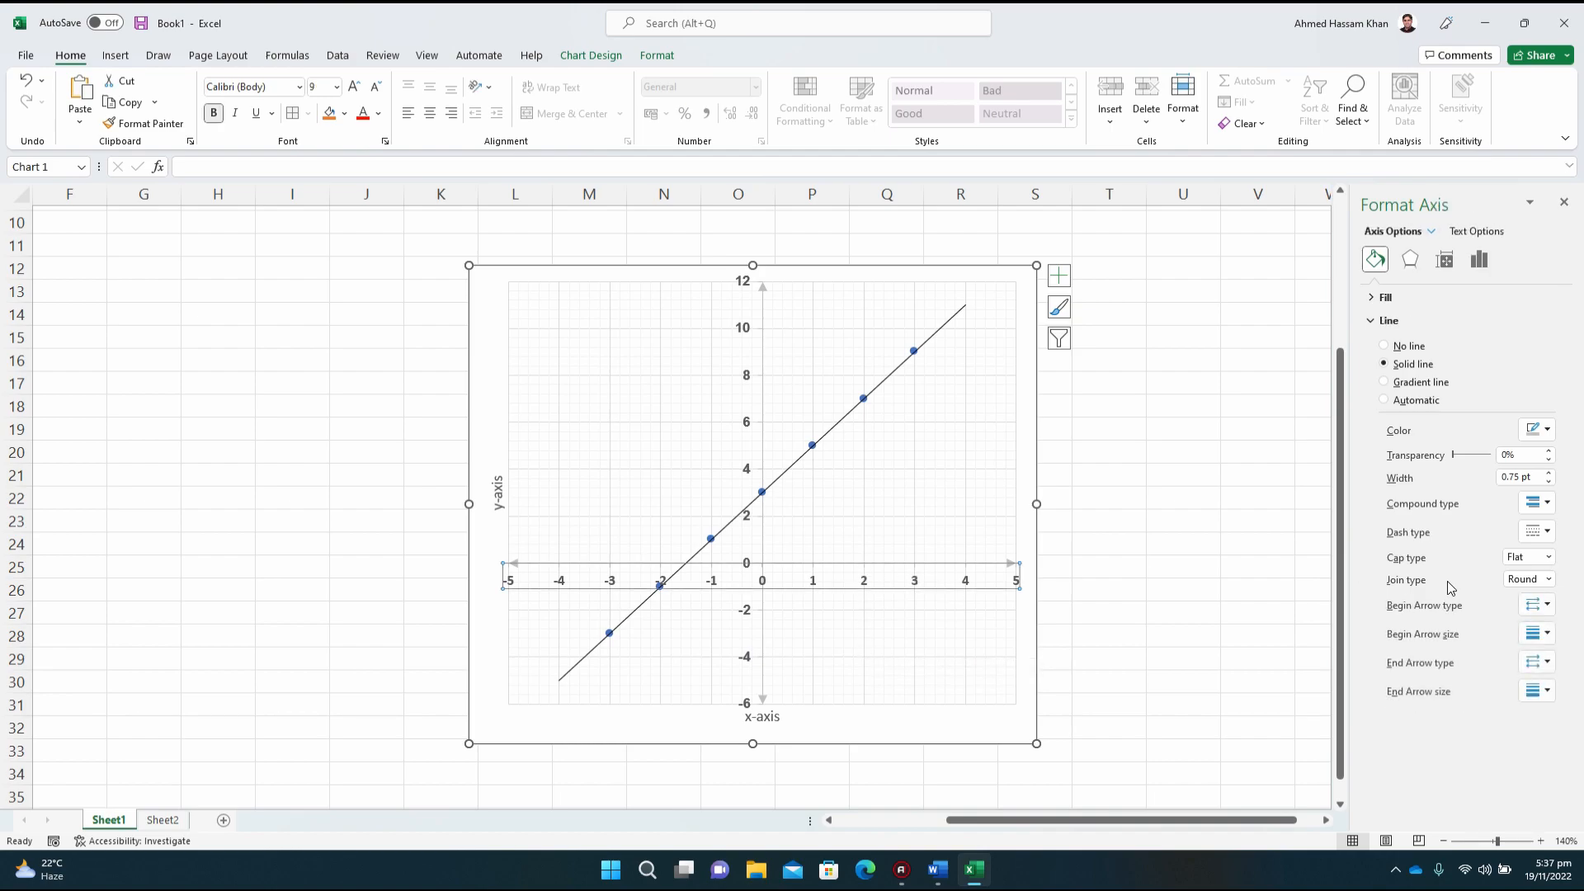
{"action": "left_click", "coordinate": [1549, 476]}
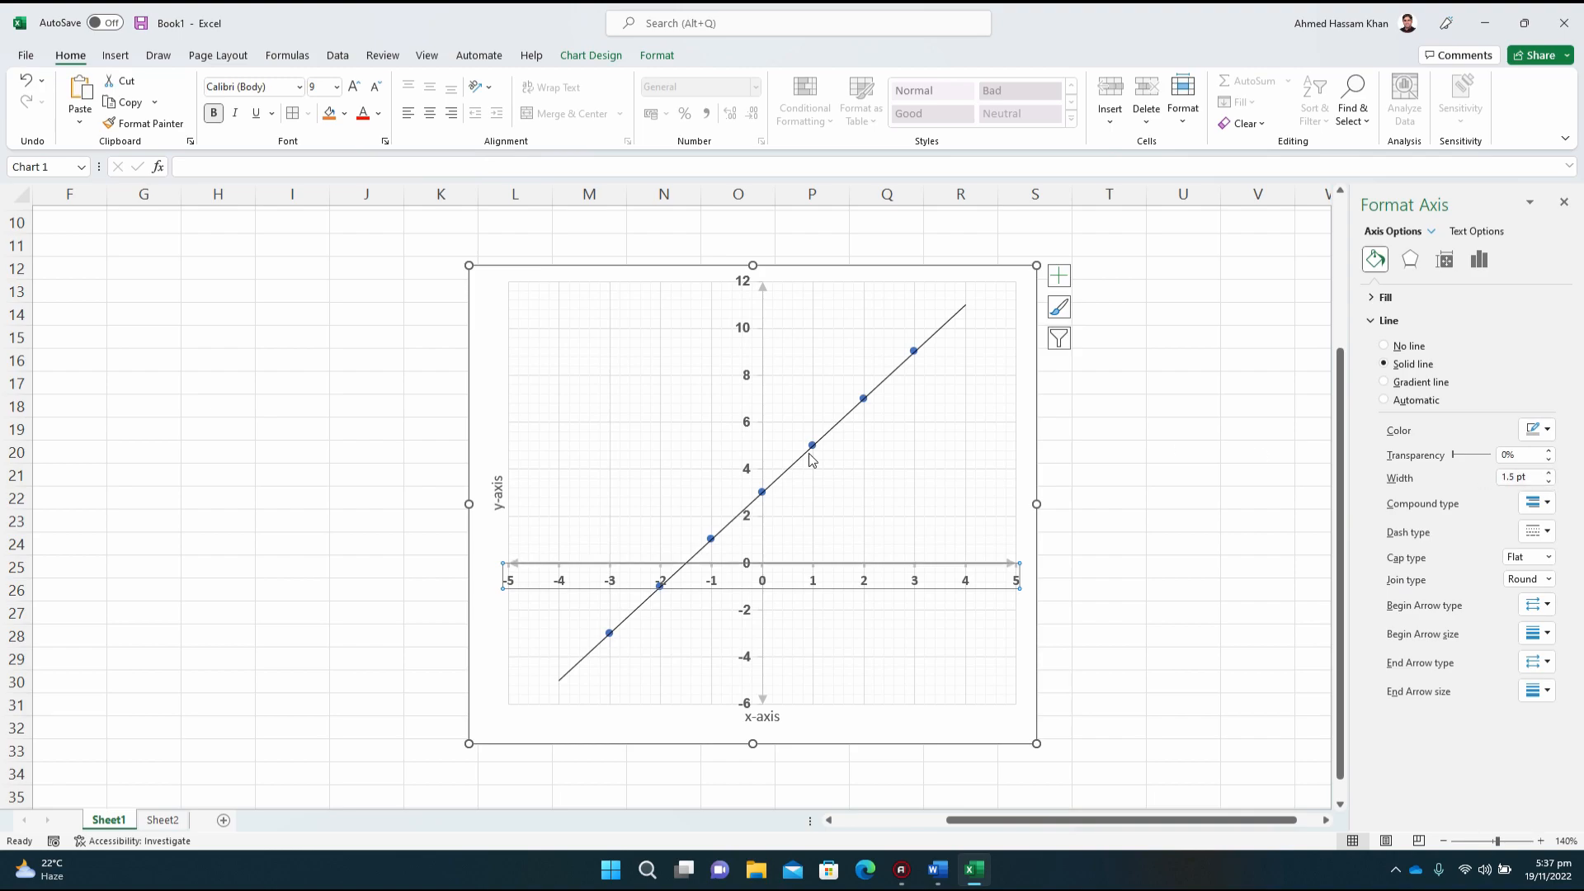
{"action": "left_click", "coordinate": [751, 382]}
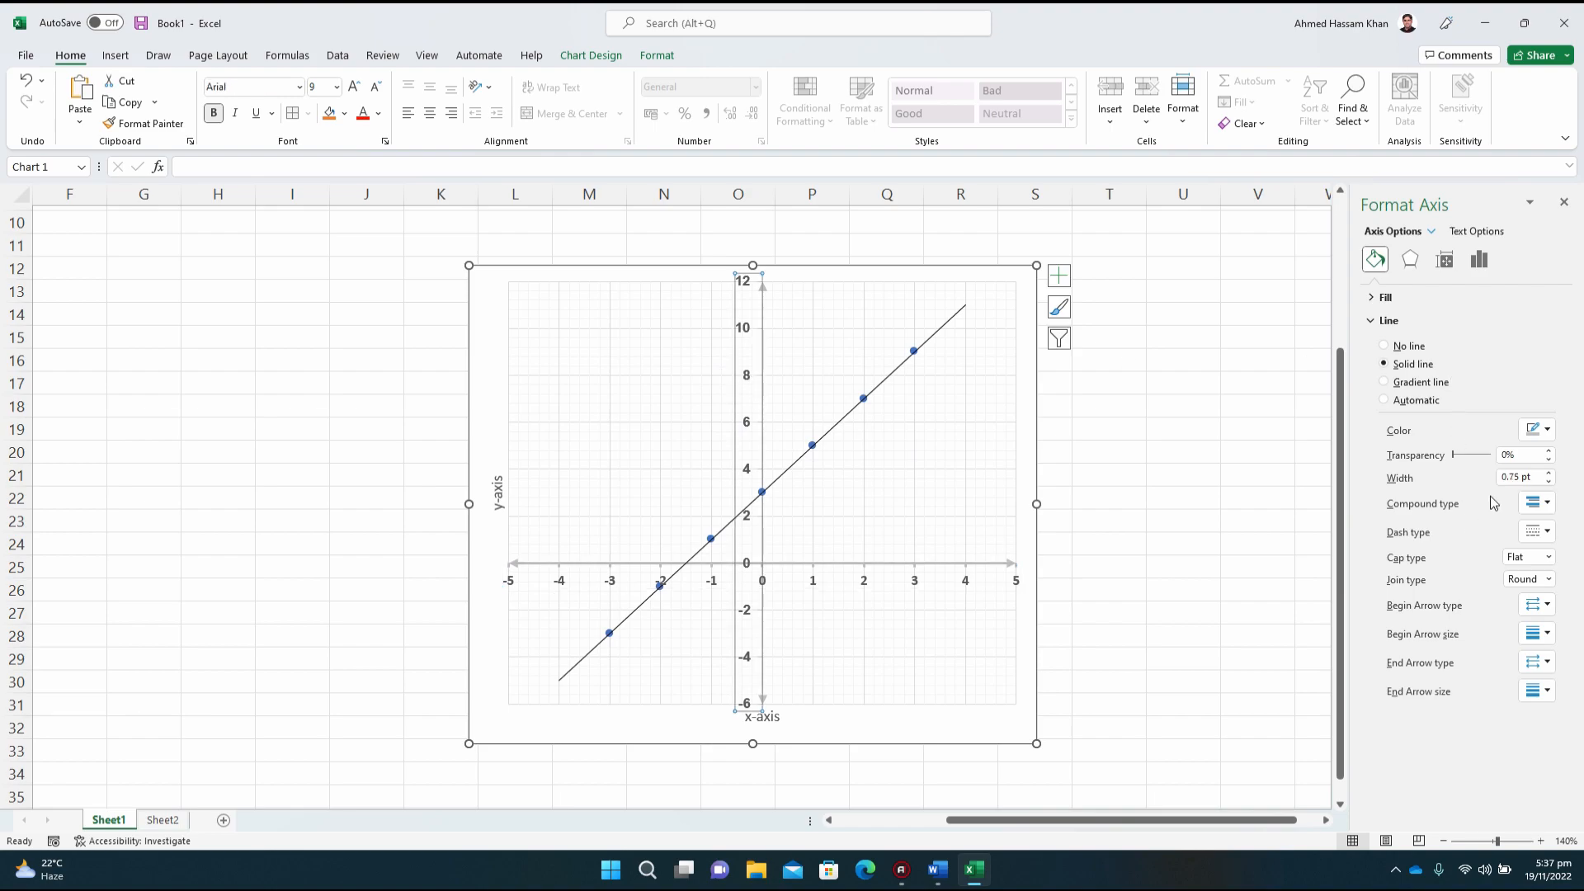
{"action": "left_click", "coordinate": [1550, 473]}
{"action": "left_click", "coordinate": [1550, 473]}
{"action": "left_click", "coordinate": [1549, 474]}
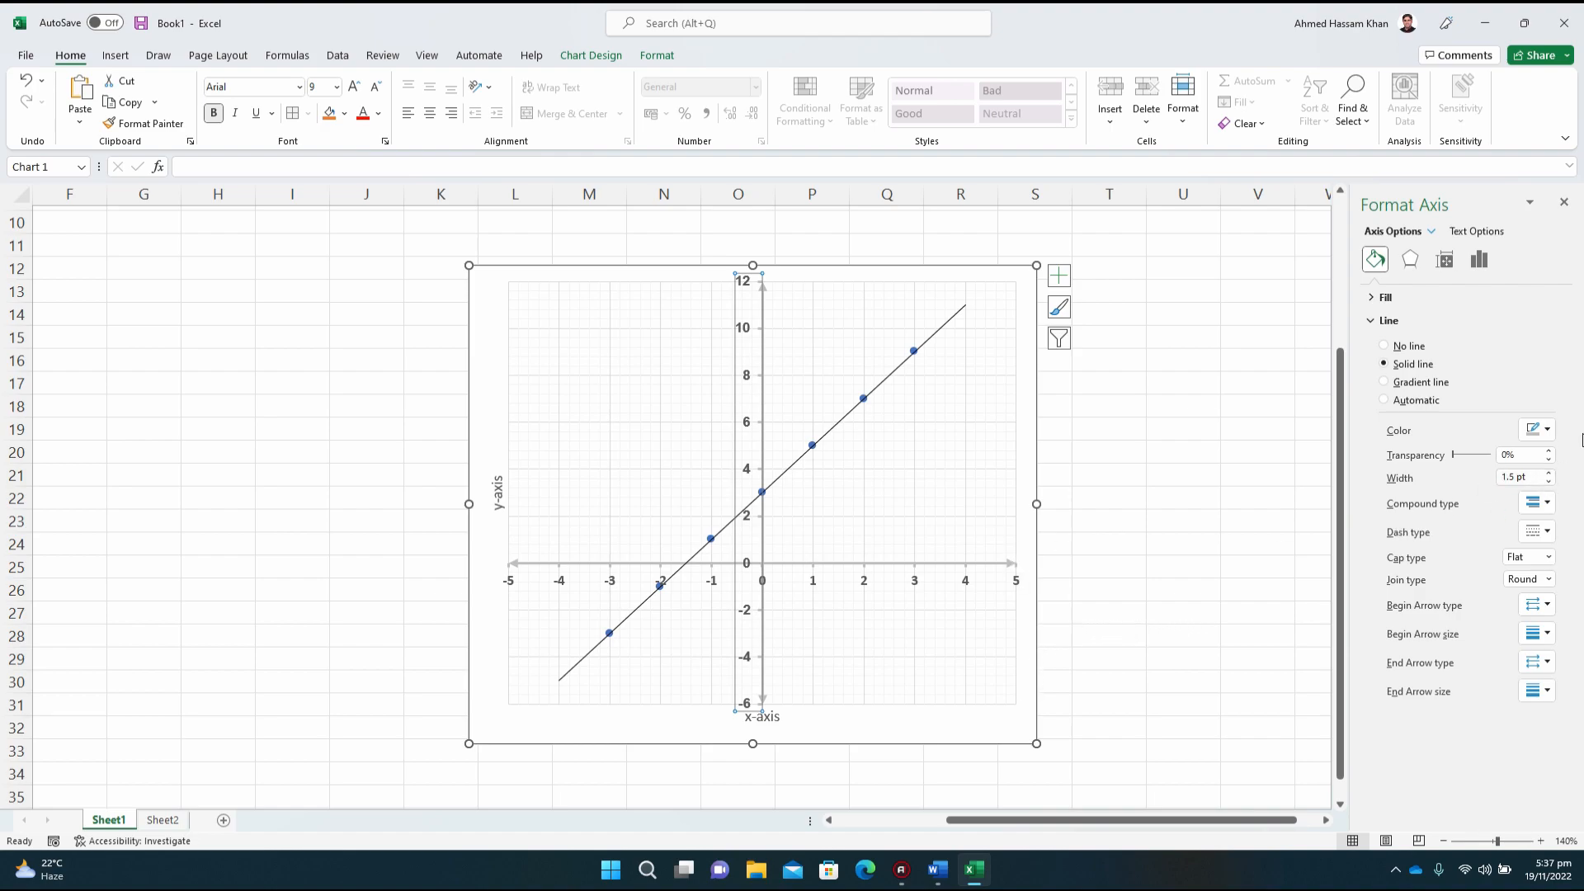
Step: Colour the vertical and horizontal axis lines black
{"action": "left_click", "coordinate": [1532, 432]}
{"action": "left_click", "coordinate": [1460, 476]}
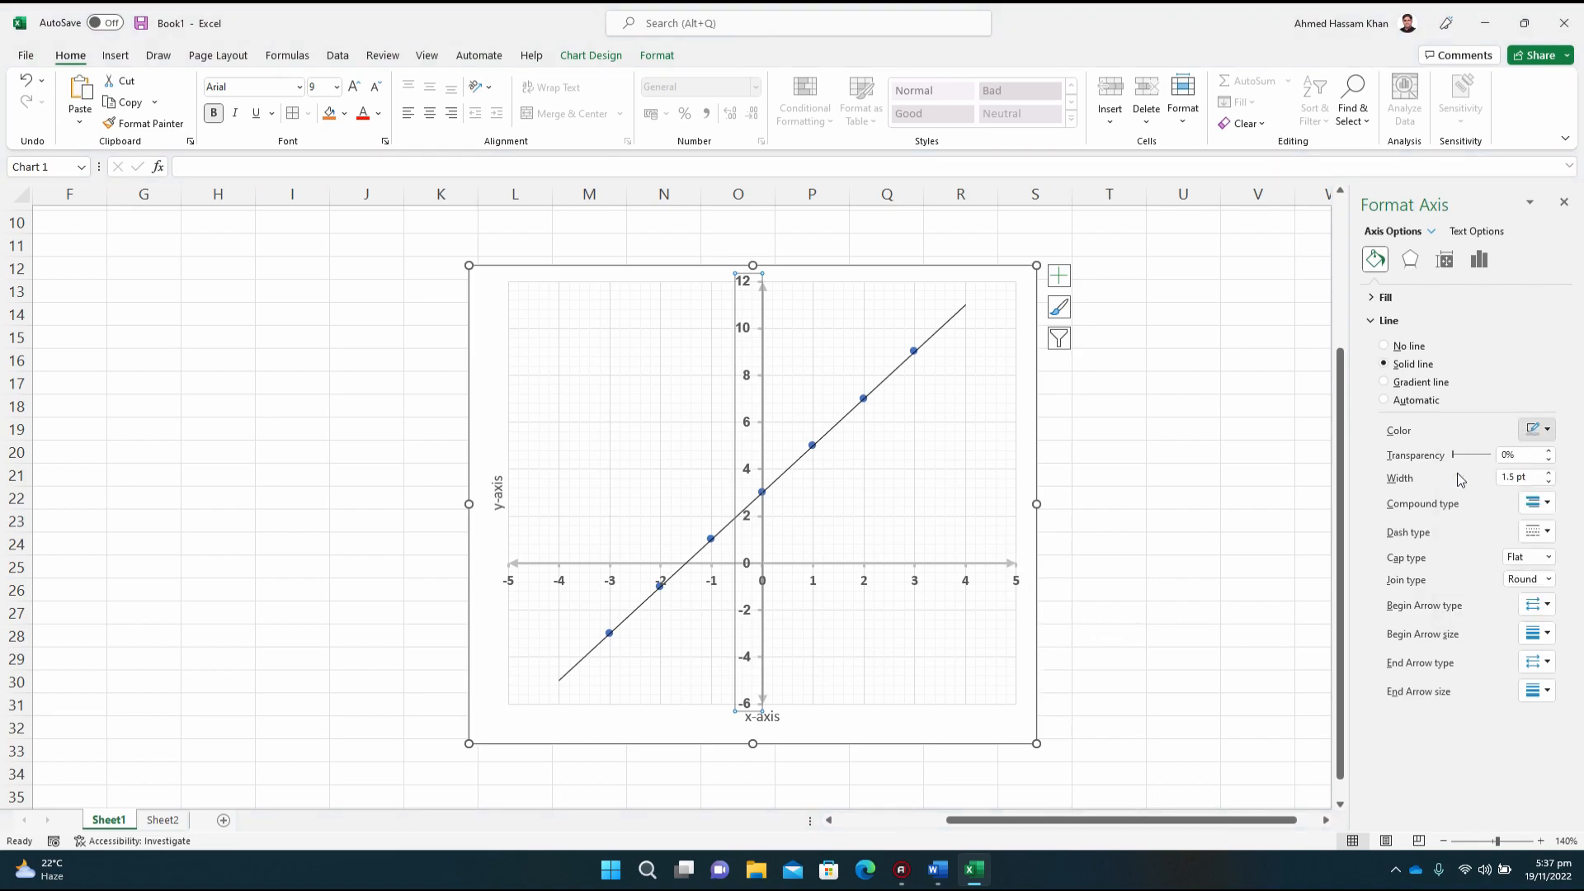
{"action": "left_click", "coordinate": [969, 580]}
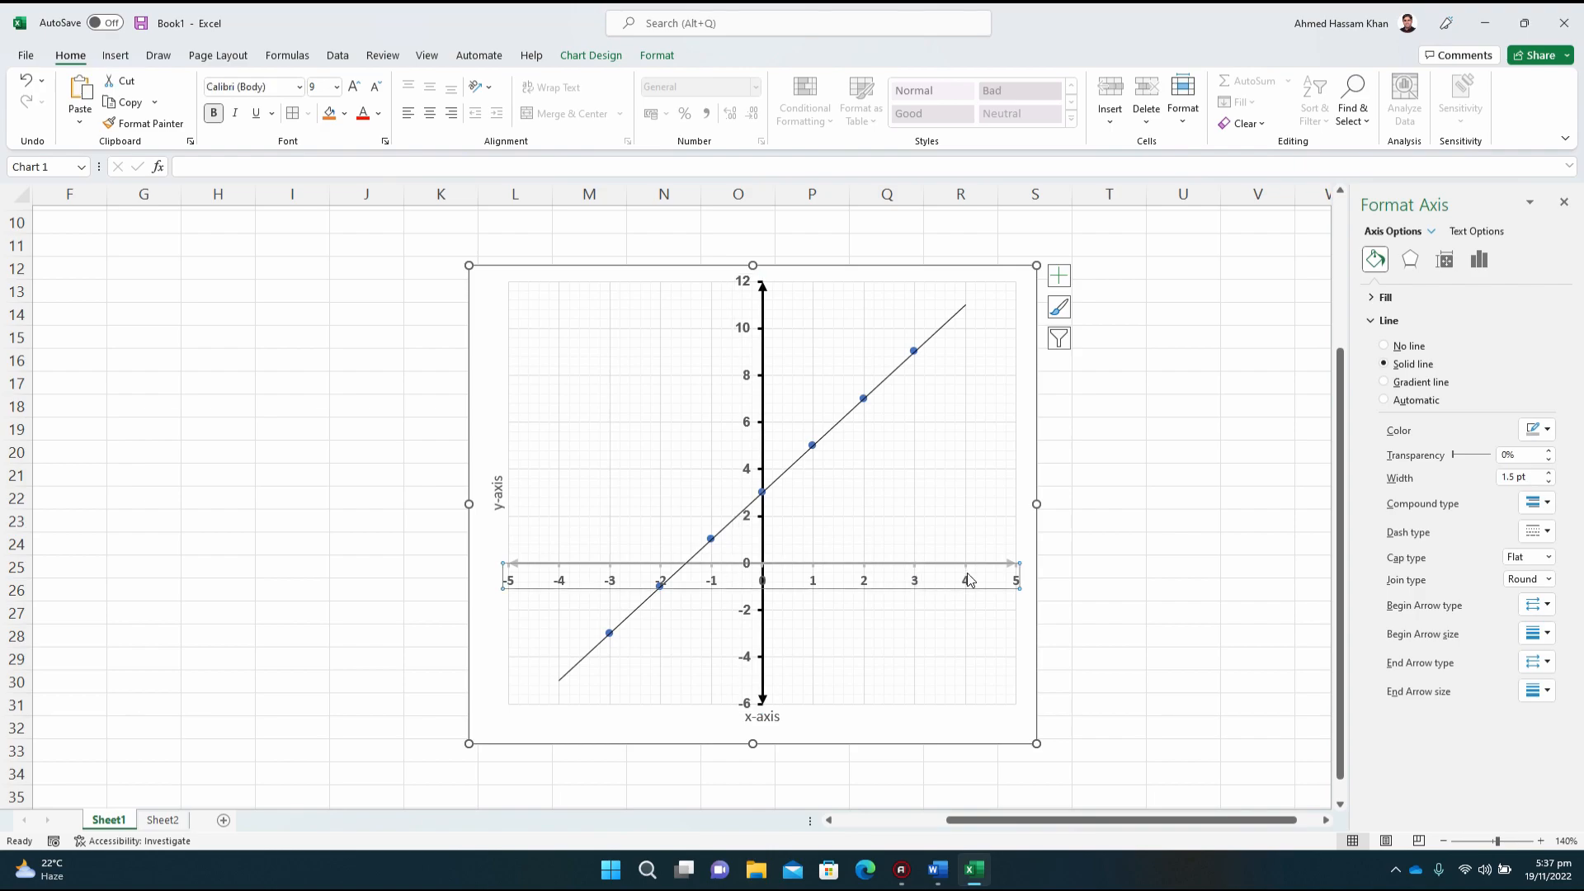
{"action": "left_click", "coordinate": [1532, 428]}
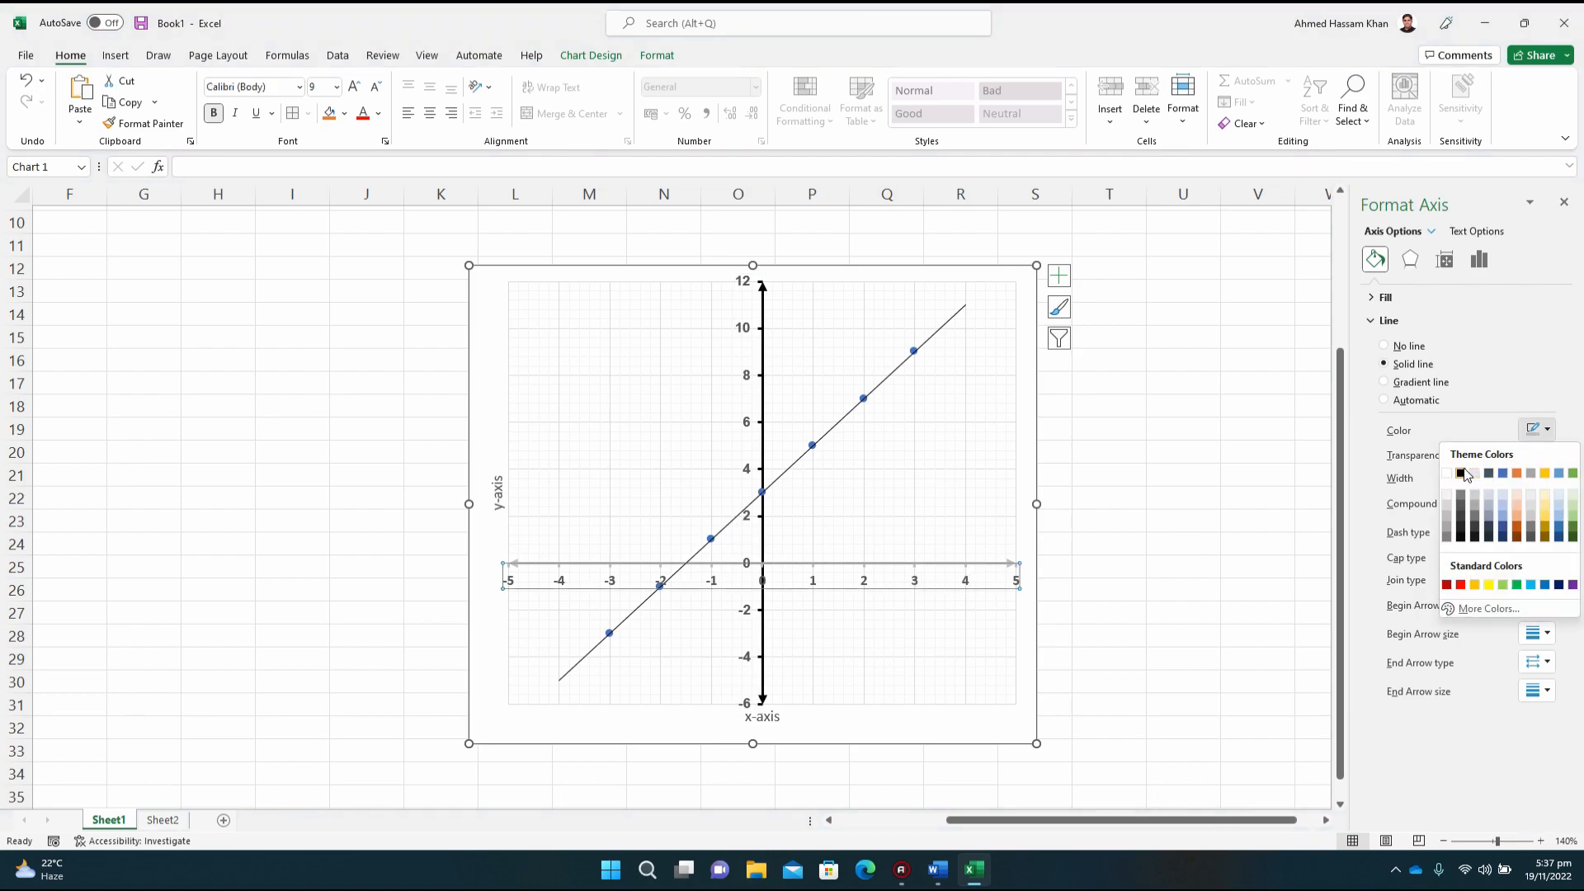
{"action": "left_click", "coordinate": [1461, 473]}
{"action": "left_click", "coordinate": [1003, 732]}
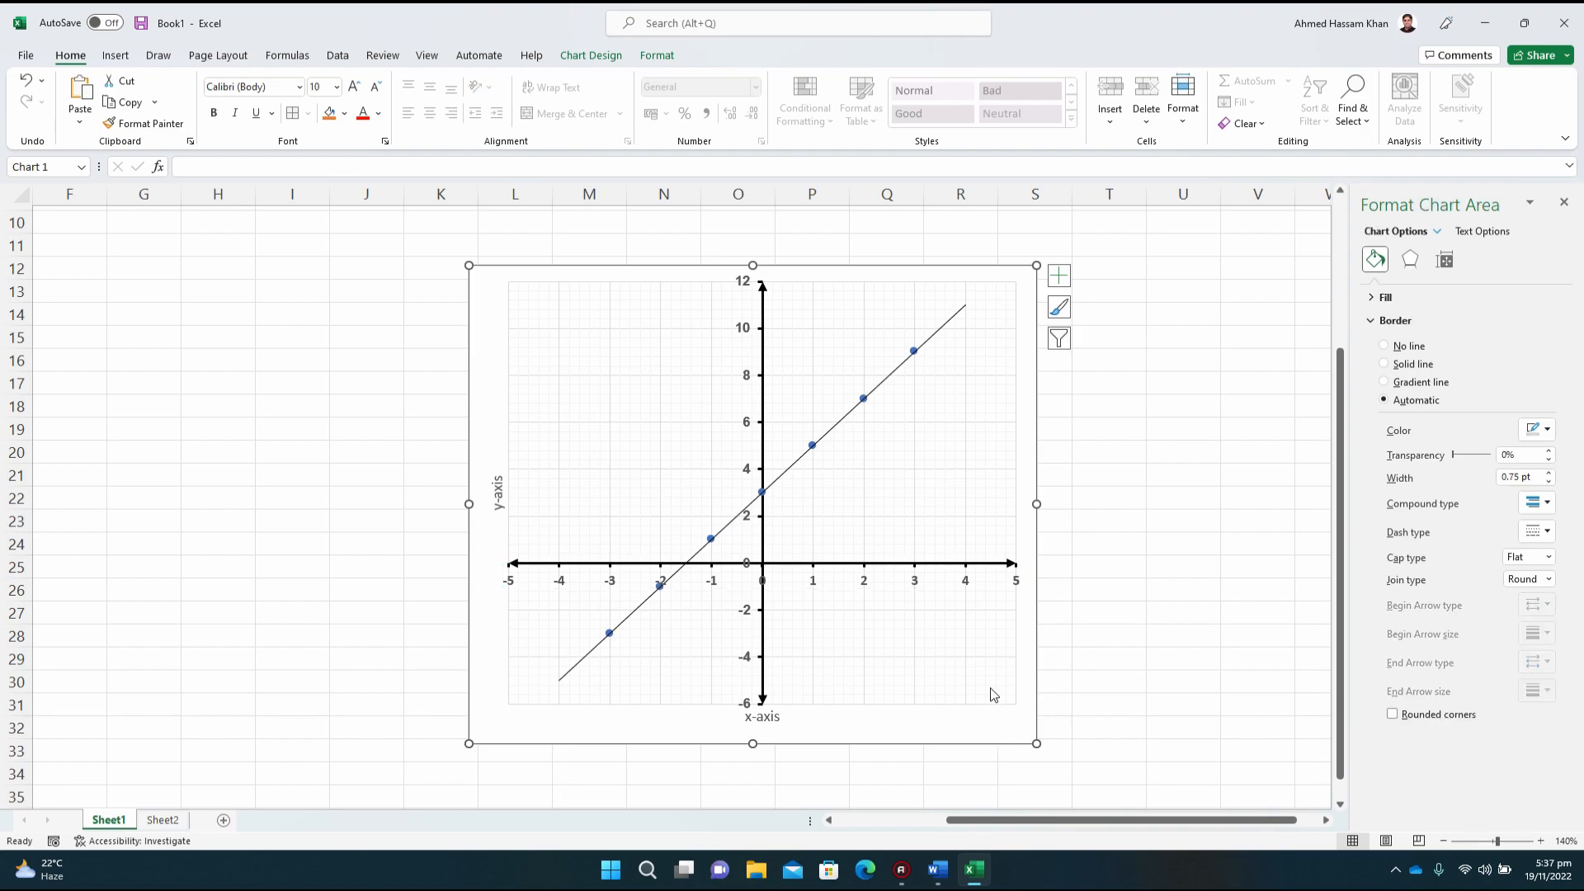
Step: Set the major tick mark type of the horizontal axis to Cross
{"action": "left_click", "coordinate": [817, 575]}
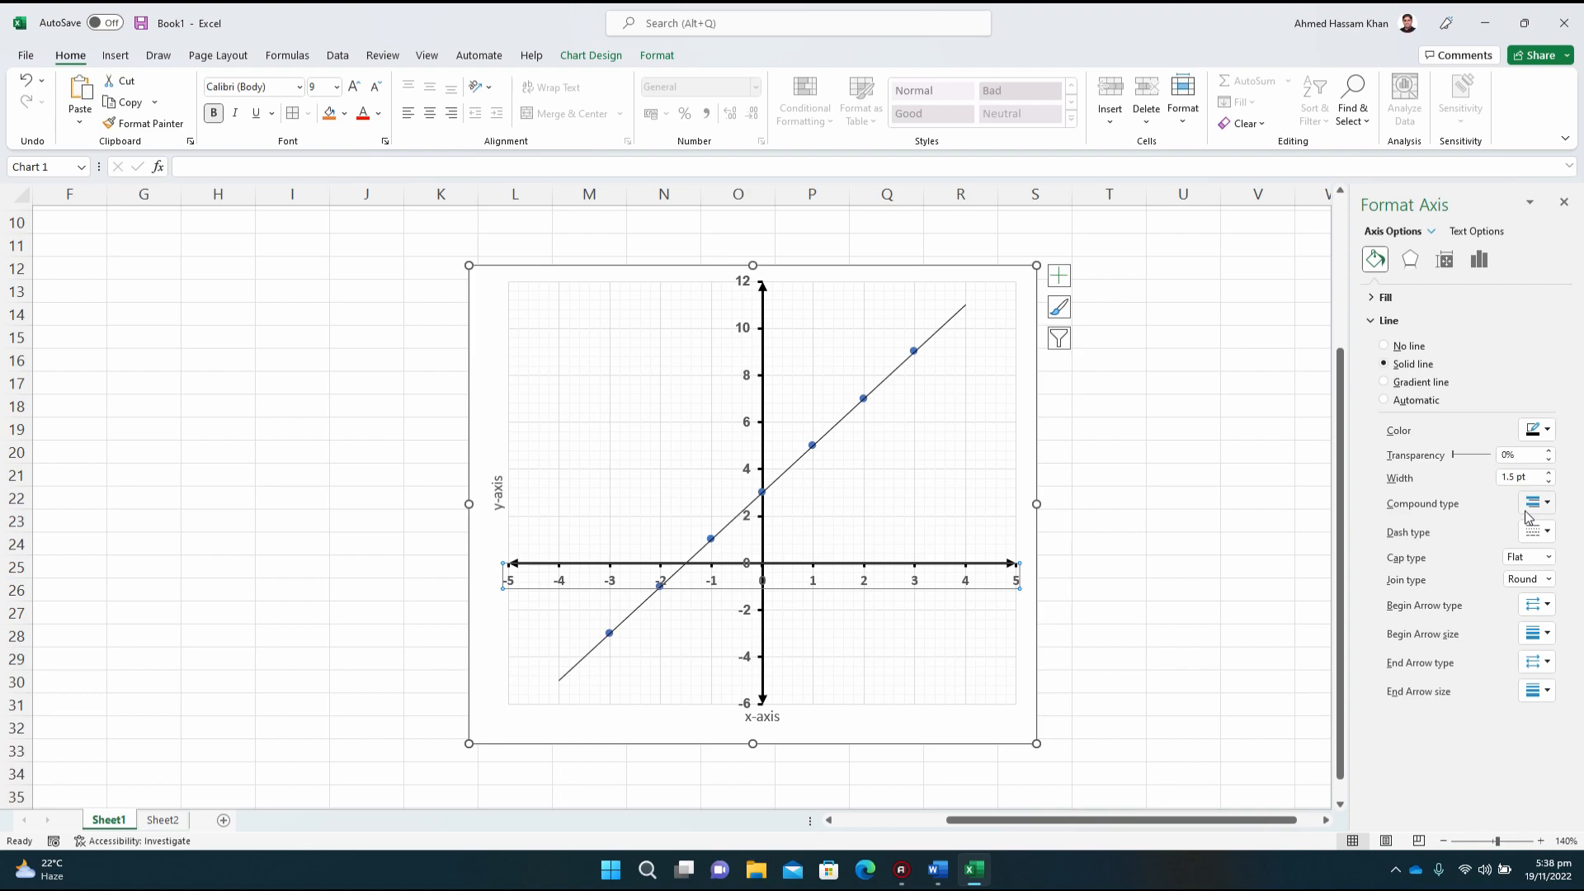
{"action": "left_click", "coordinate": [1482, 265]}
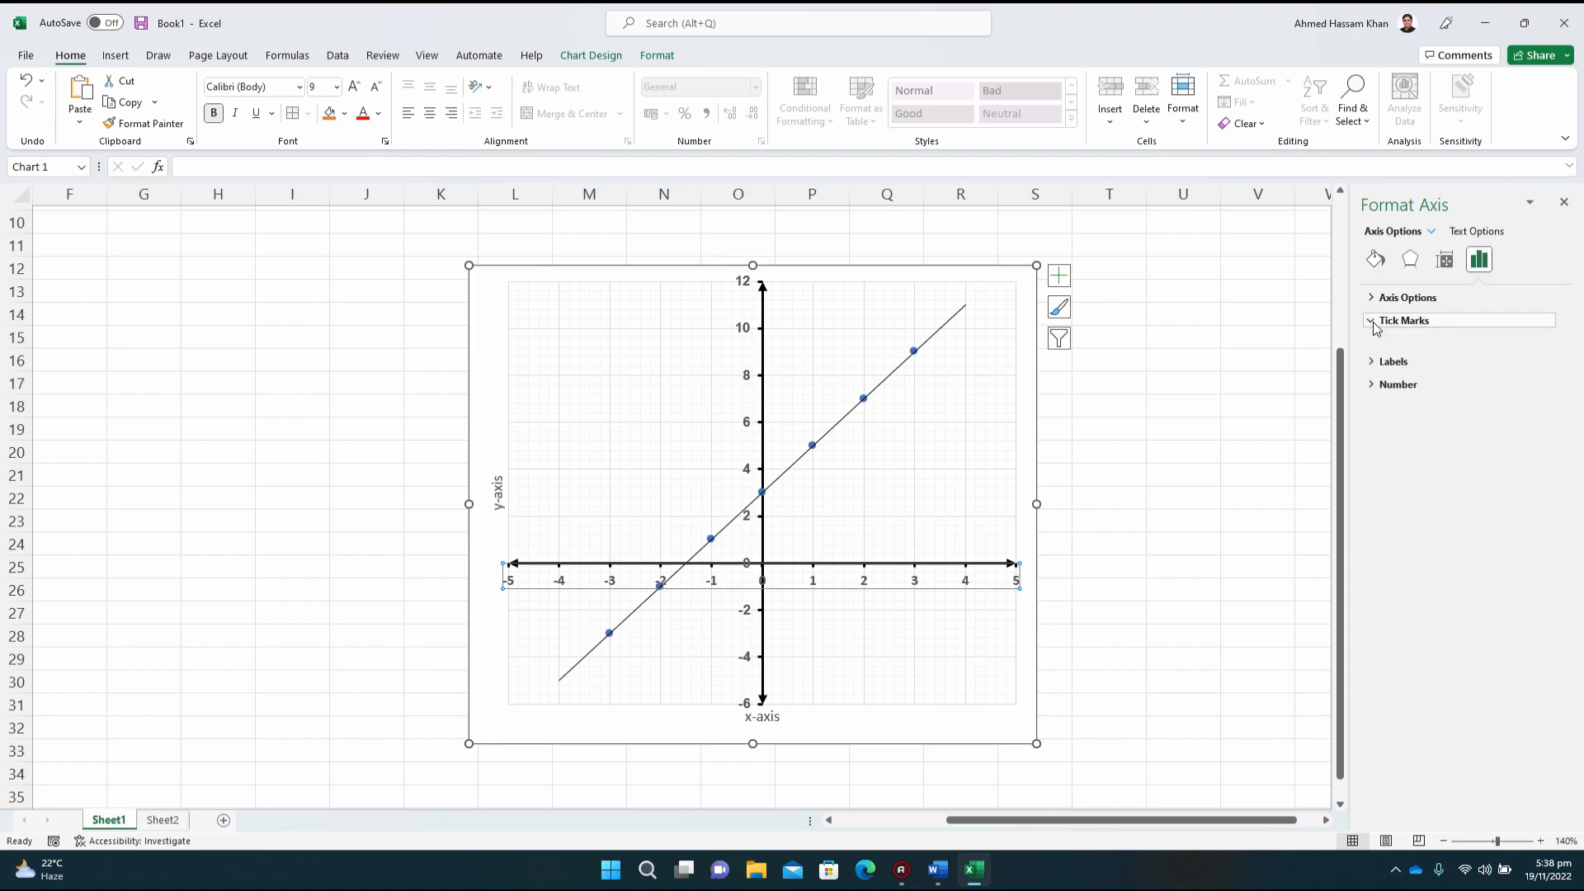
{"action": "left_click", "coordinate": [1515, 348]}
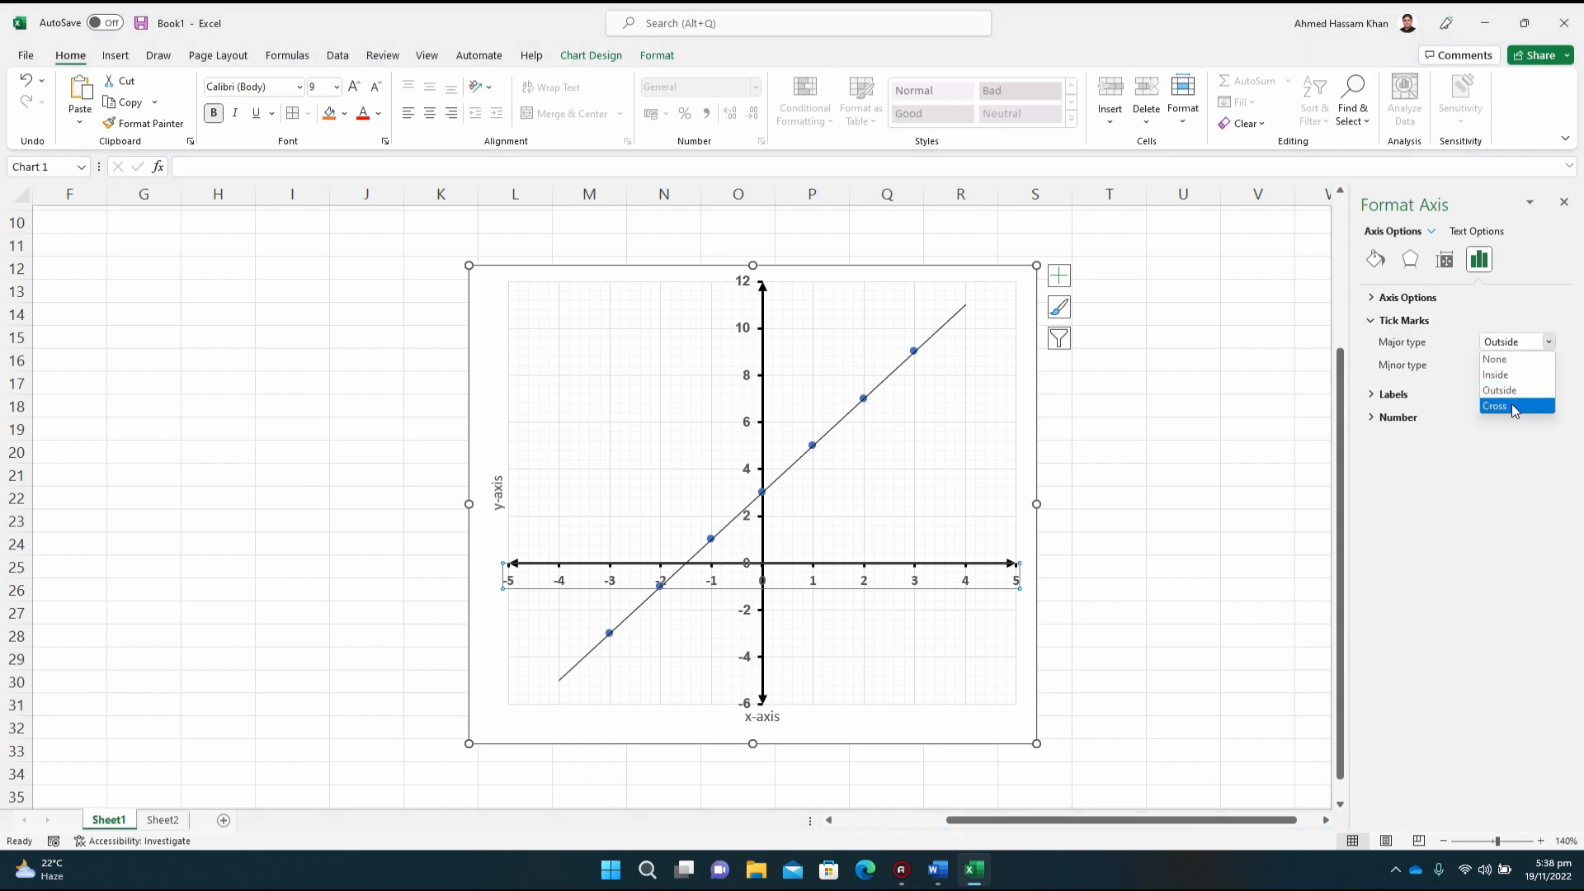
{"action": "left_click", "coordinate": [1516, 406]}
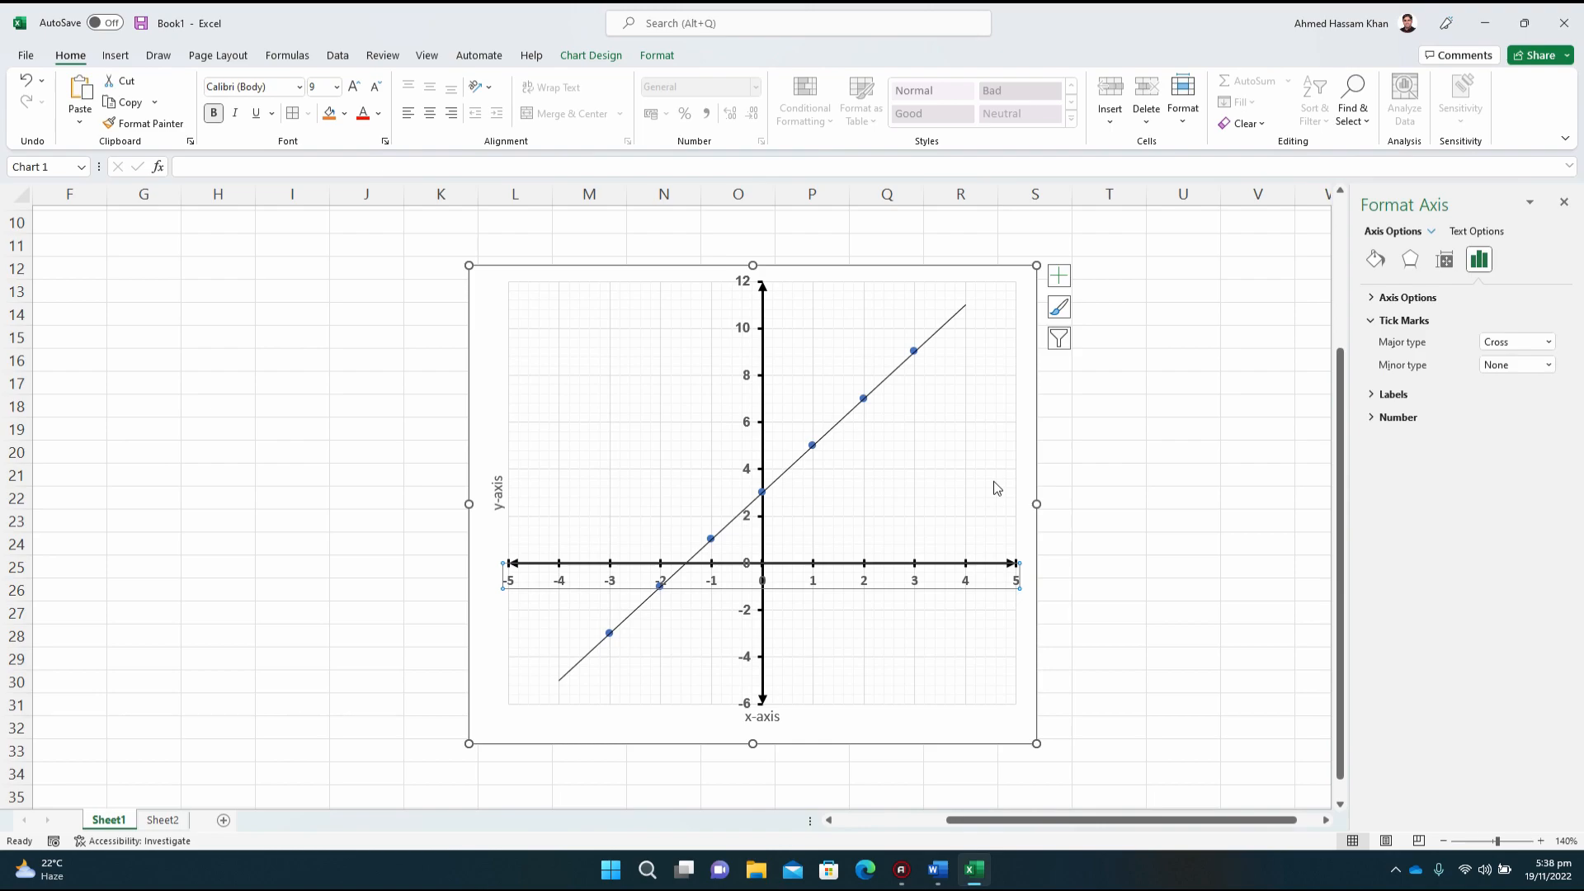
Step: Set the major tick mark type of the vertical axis to Cross
{"action": "left_click", "coordinate": [965, 610]}
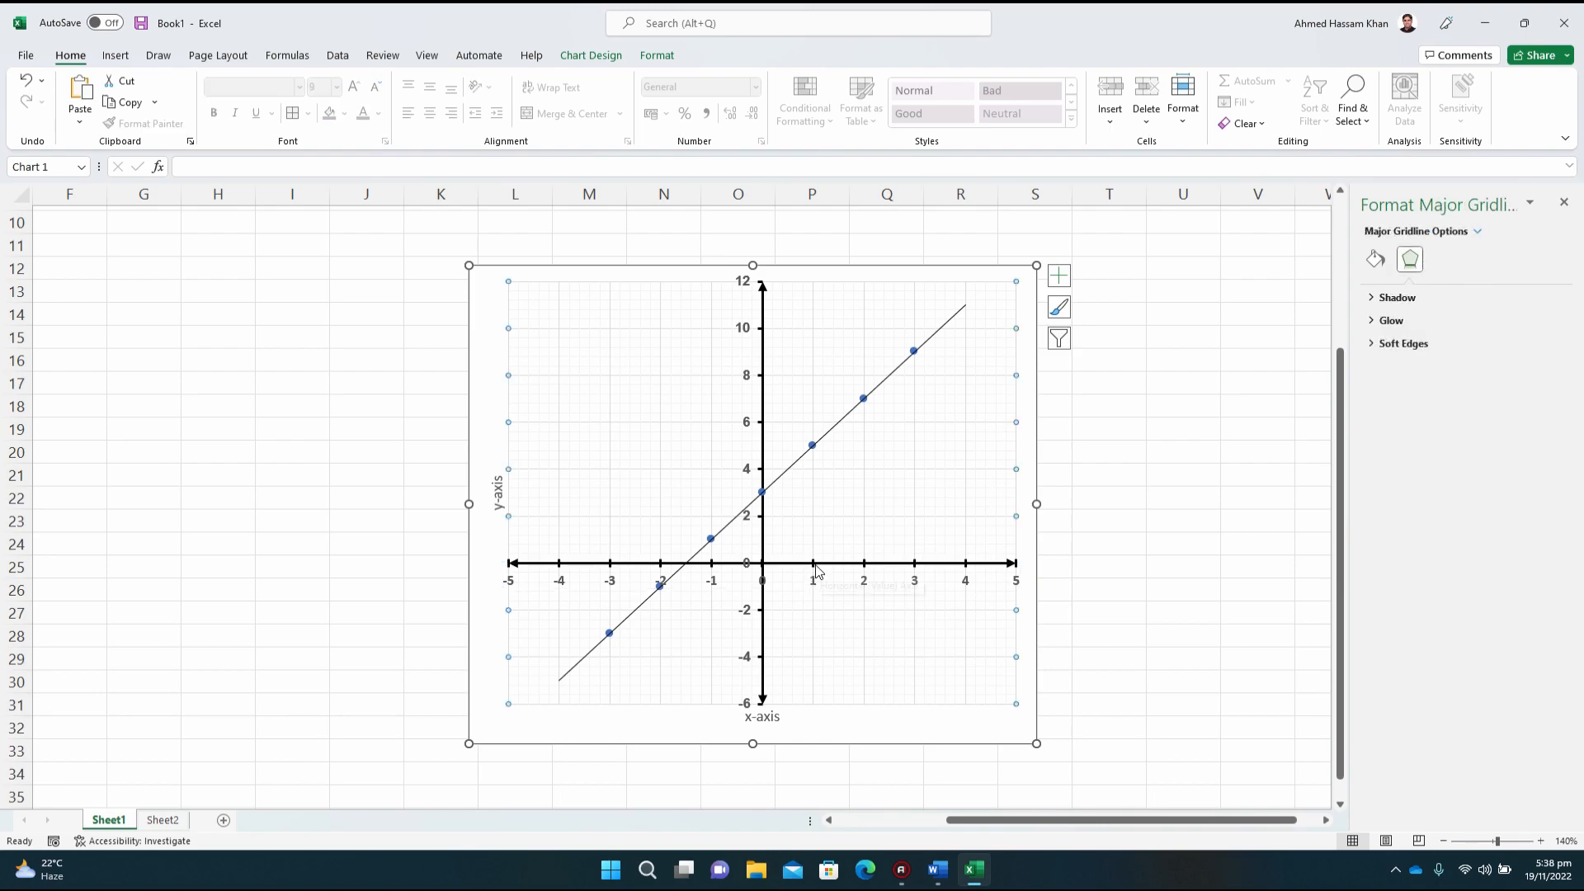
{"action": "left_click", "coordinate": [749, 525]}
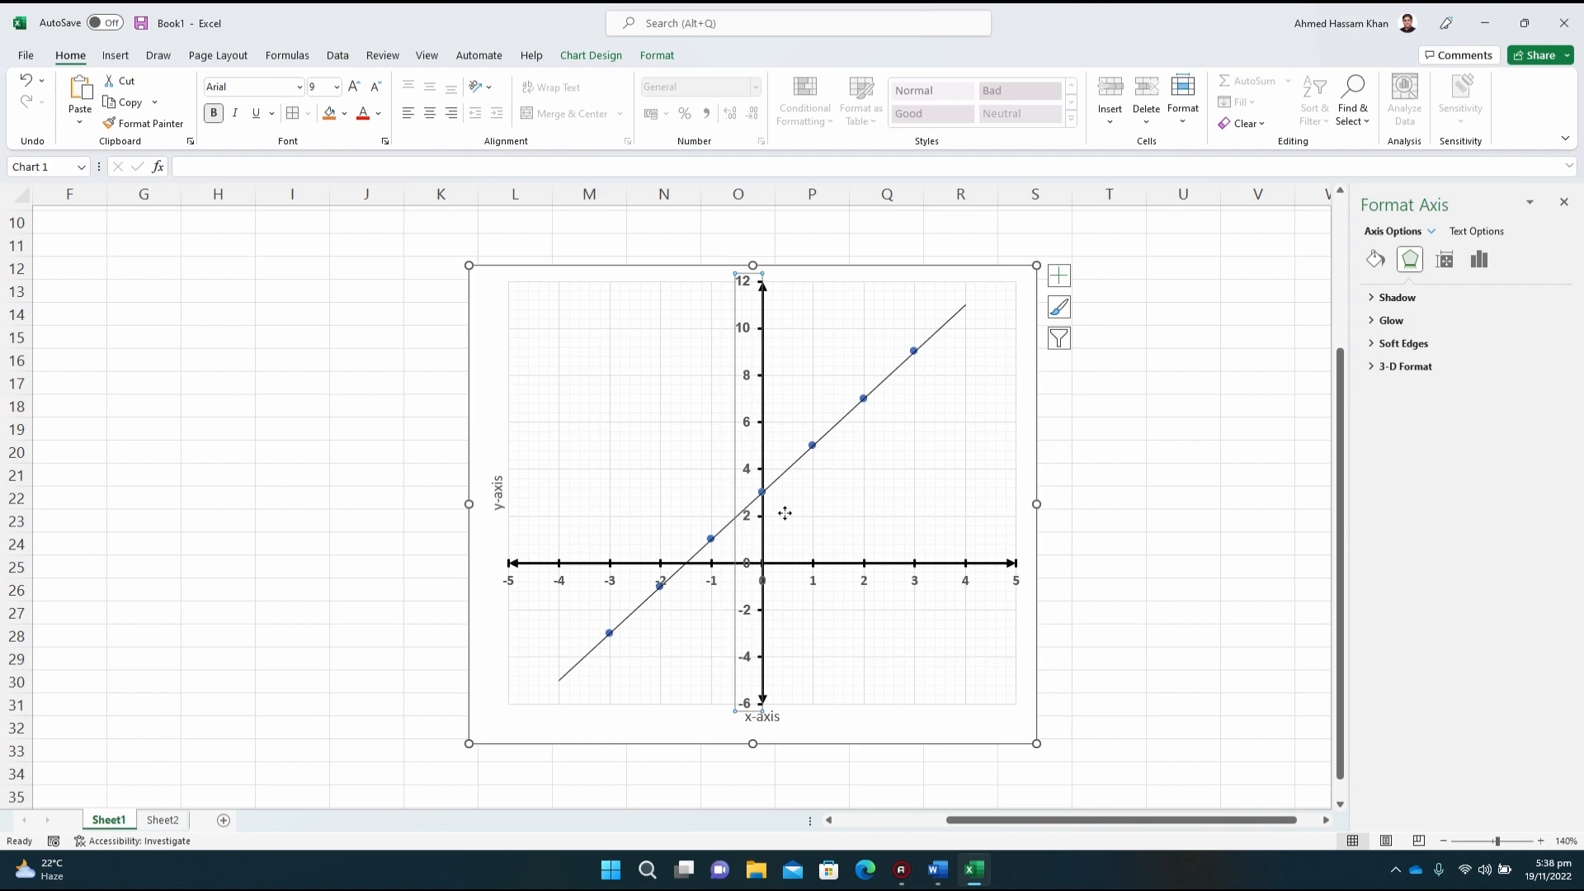
{"action": "left_click", "coordinate": [1479, 261]}
{"action": "left_click", "coordinate": [1403, 320]}
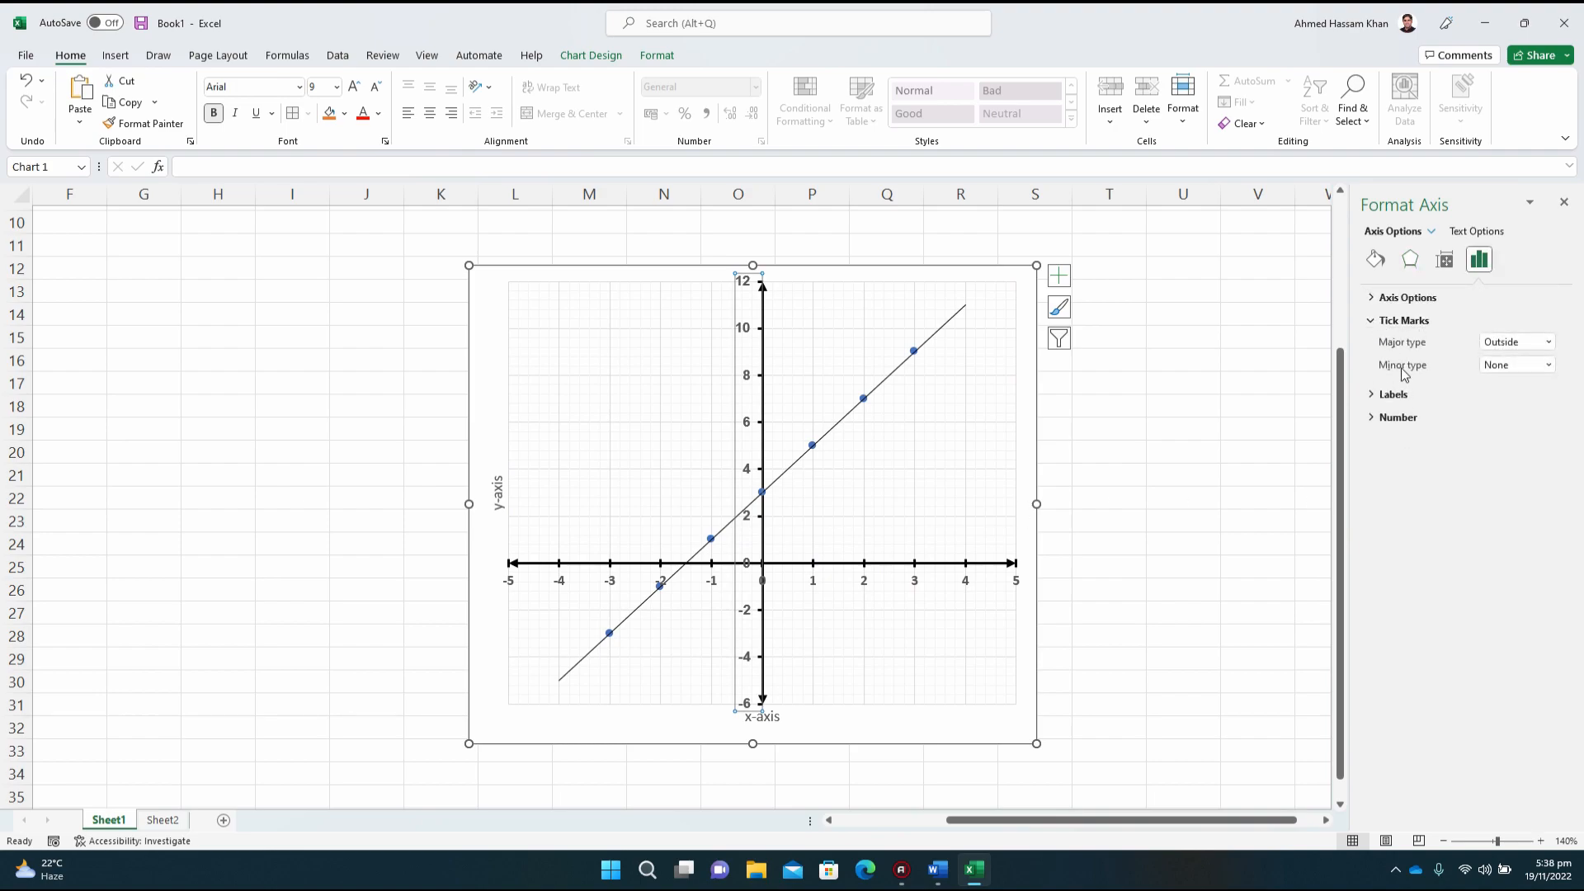
{"action": "left_click", "coordinate": [1545, 341]}
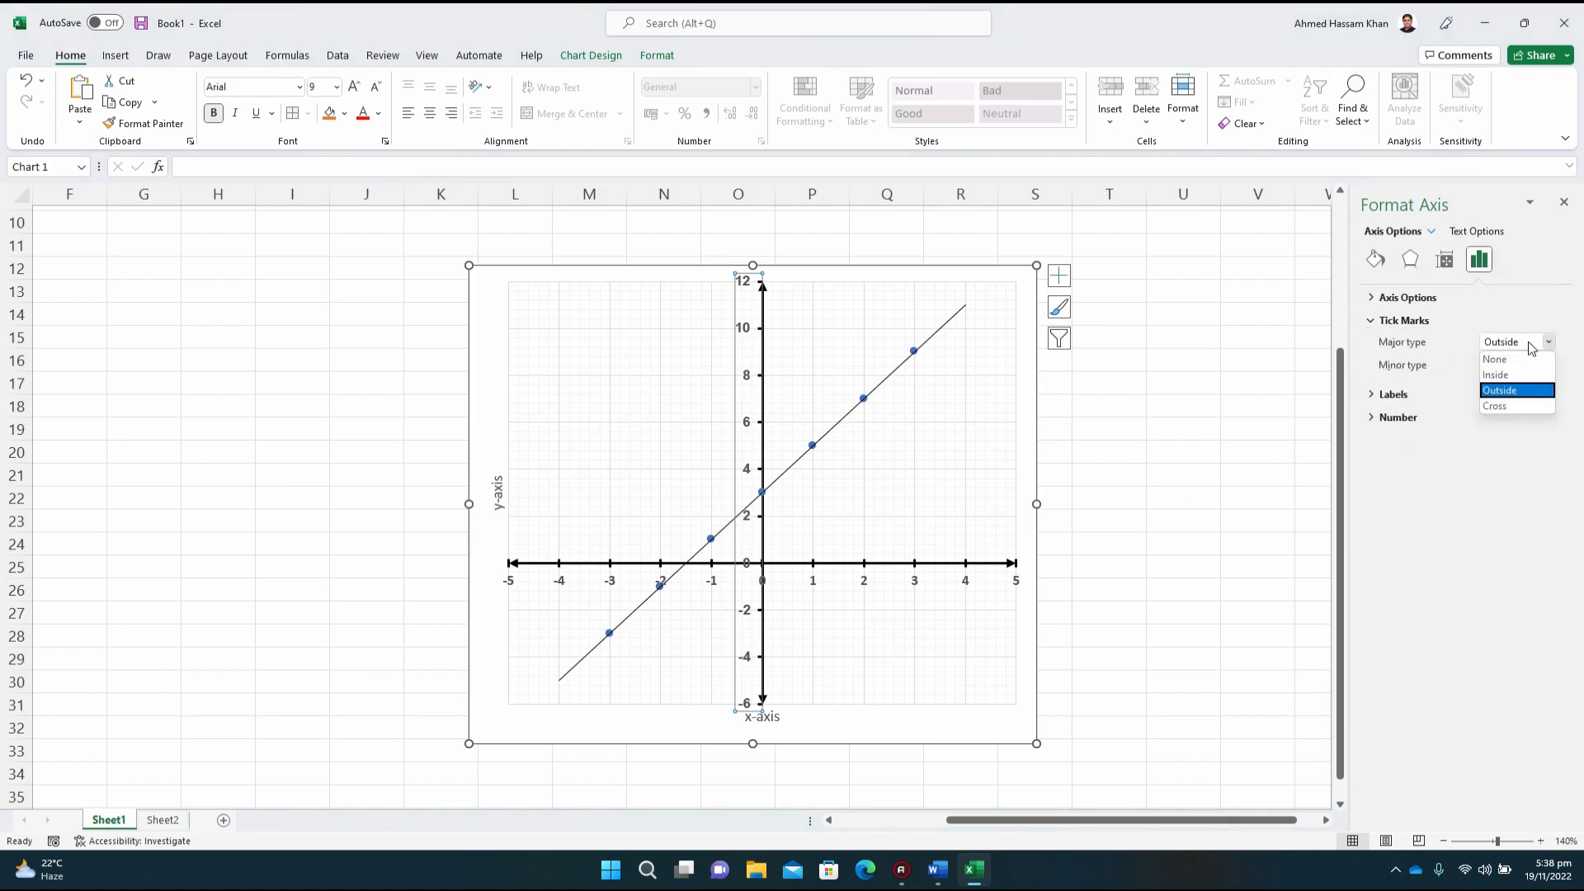
{"action": "left_click", "coordinate": [1516, 407]}
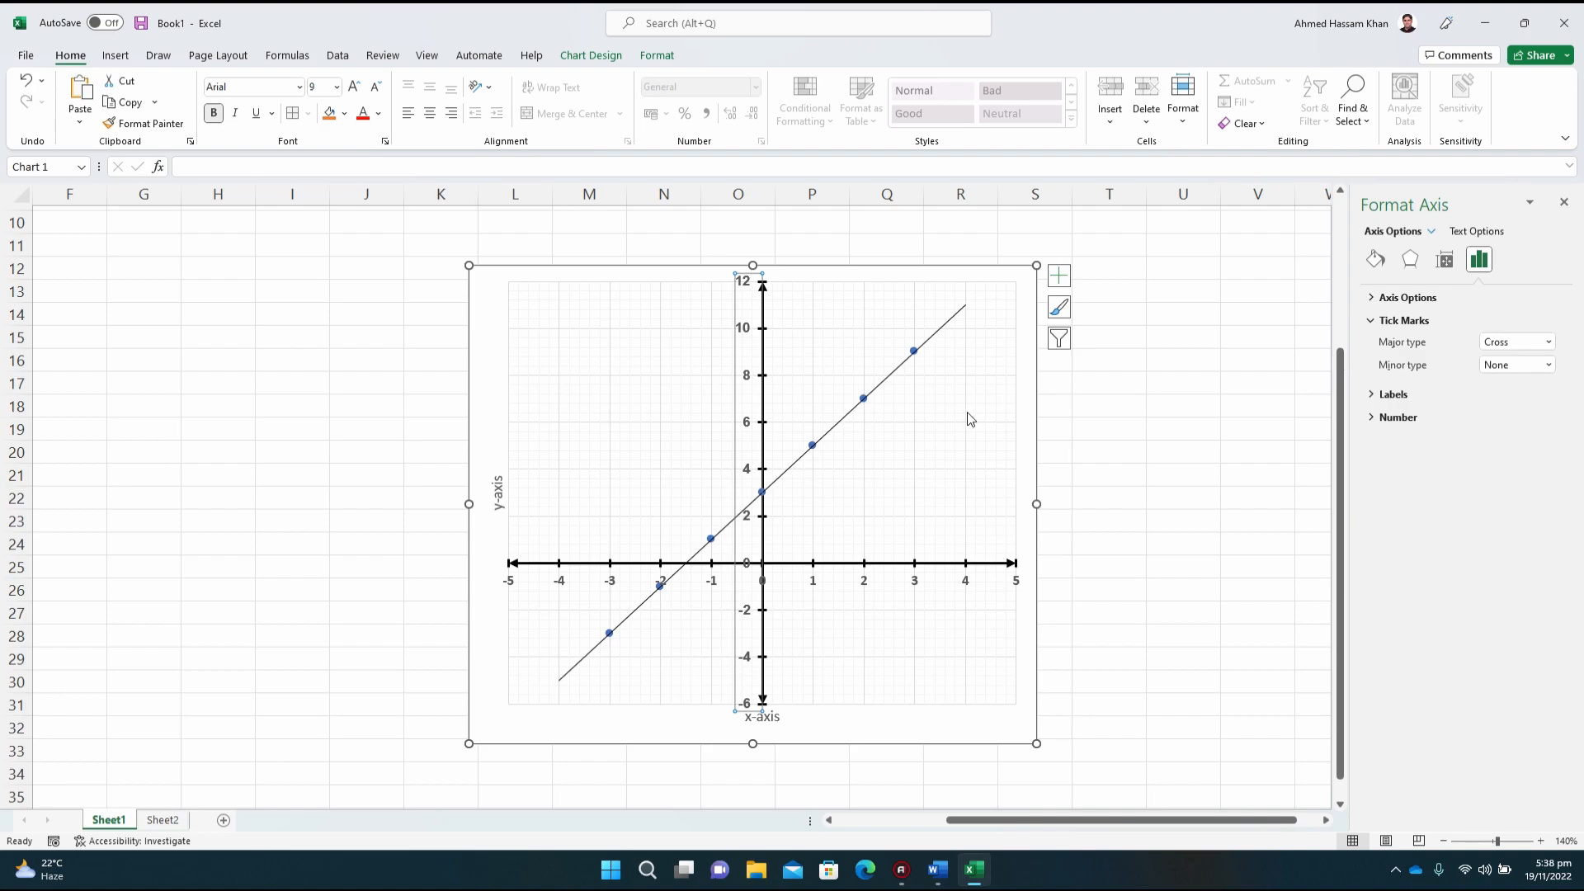
Step: Colour the number labels of the vertical axis and the horizontal axis black
{"action": "left_click", "coordinate": [813, 682]}
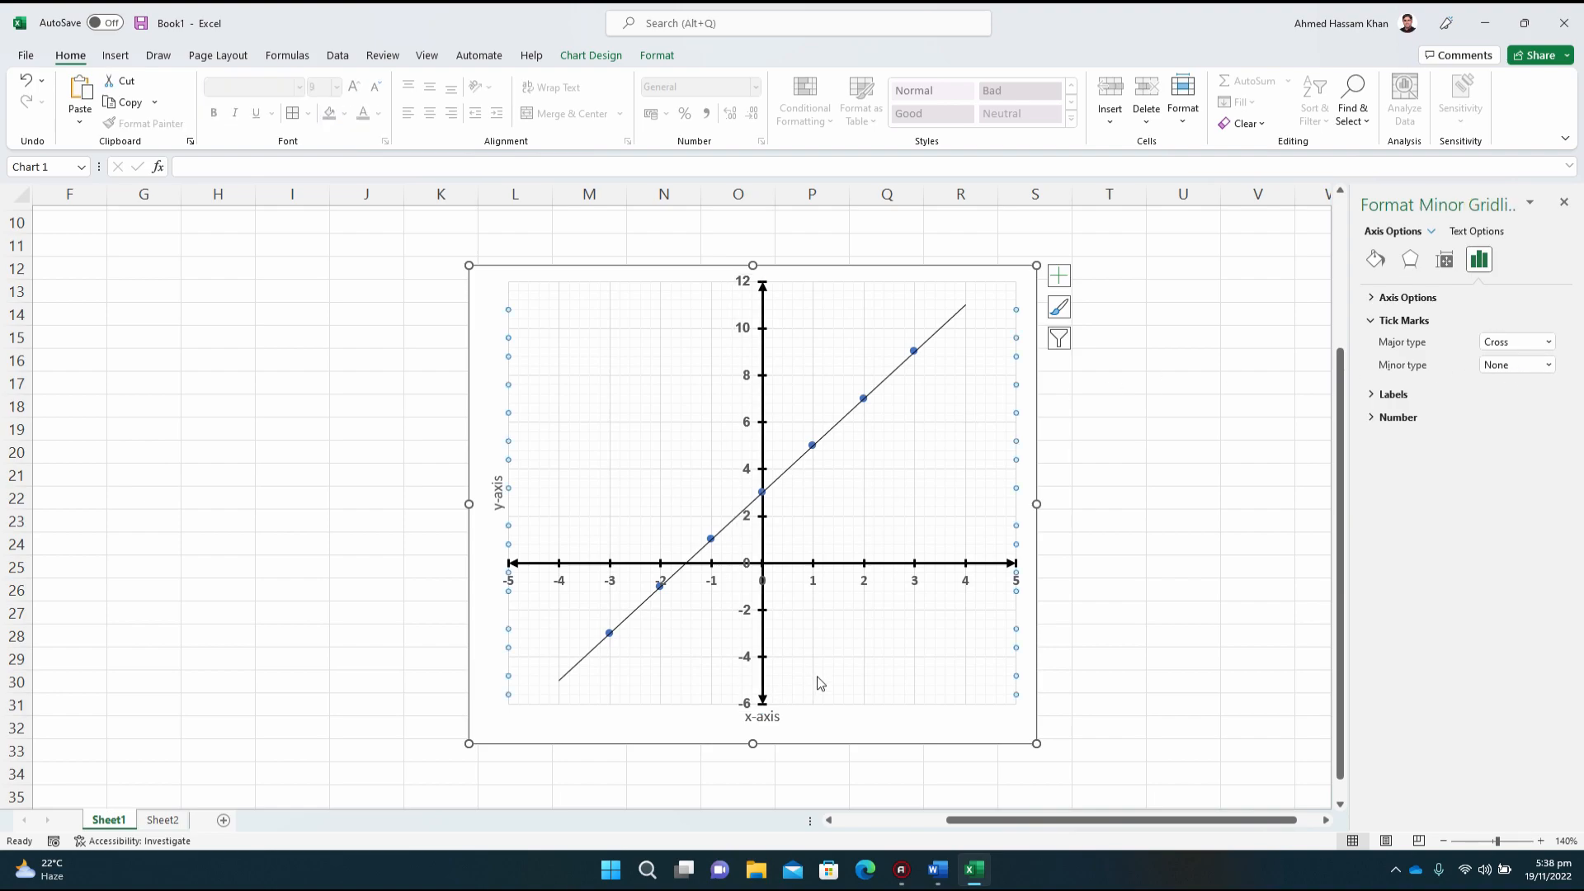
{"action": "left_click", "coordinate": [746, 658]}
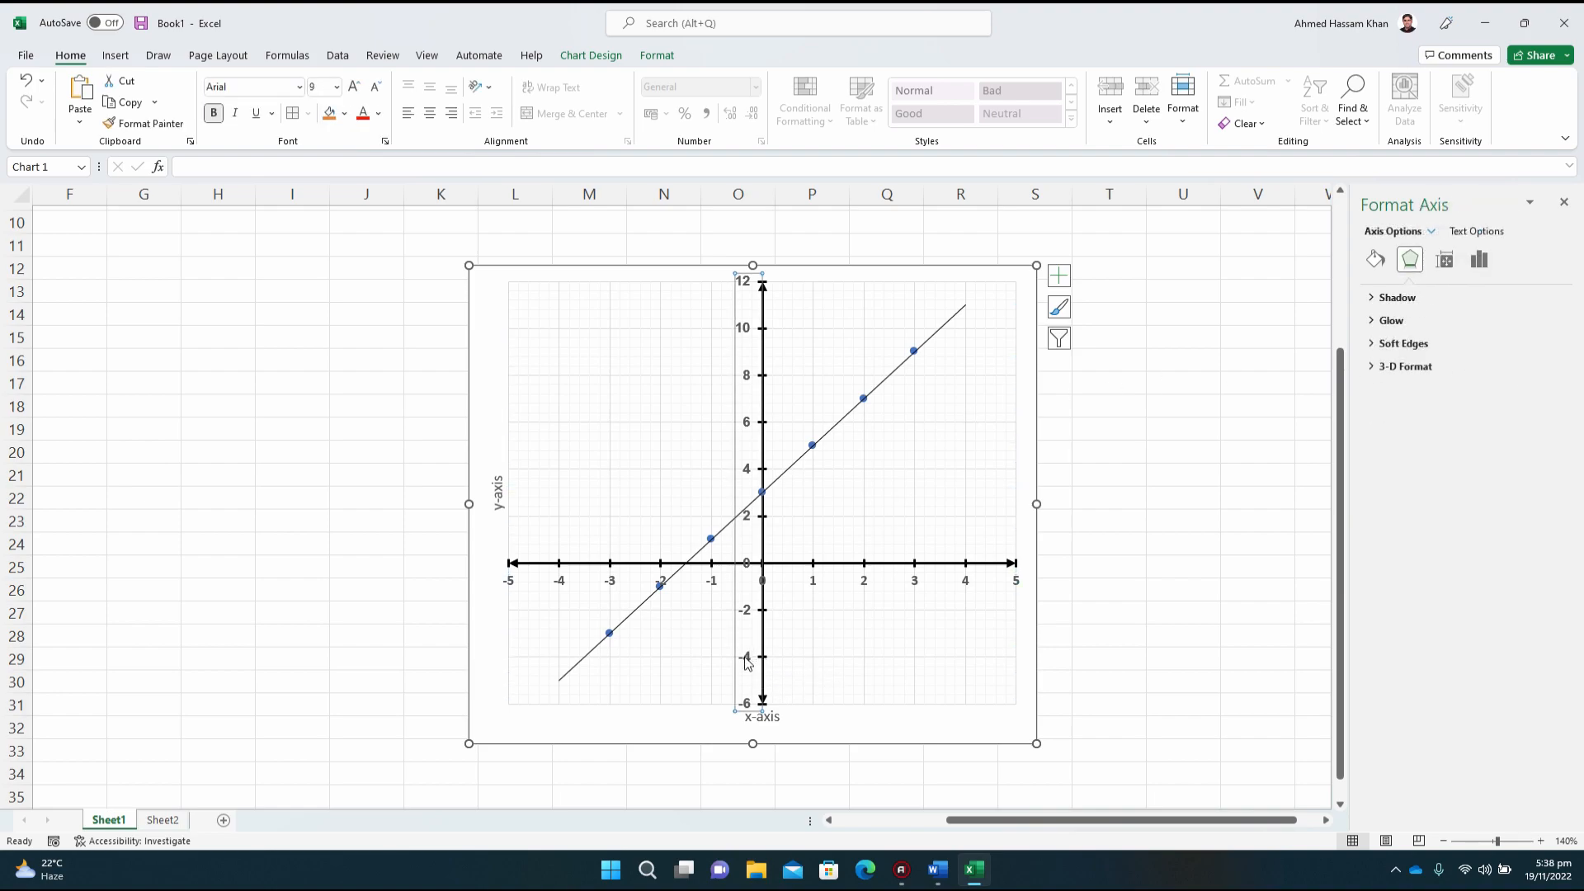
{"action": "left_click", "coordinate": [377, 114]}
{"action": "left_click", "coordinate": [377, 183]}
{"action": "left_click", "coordinate": [815, 583]}
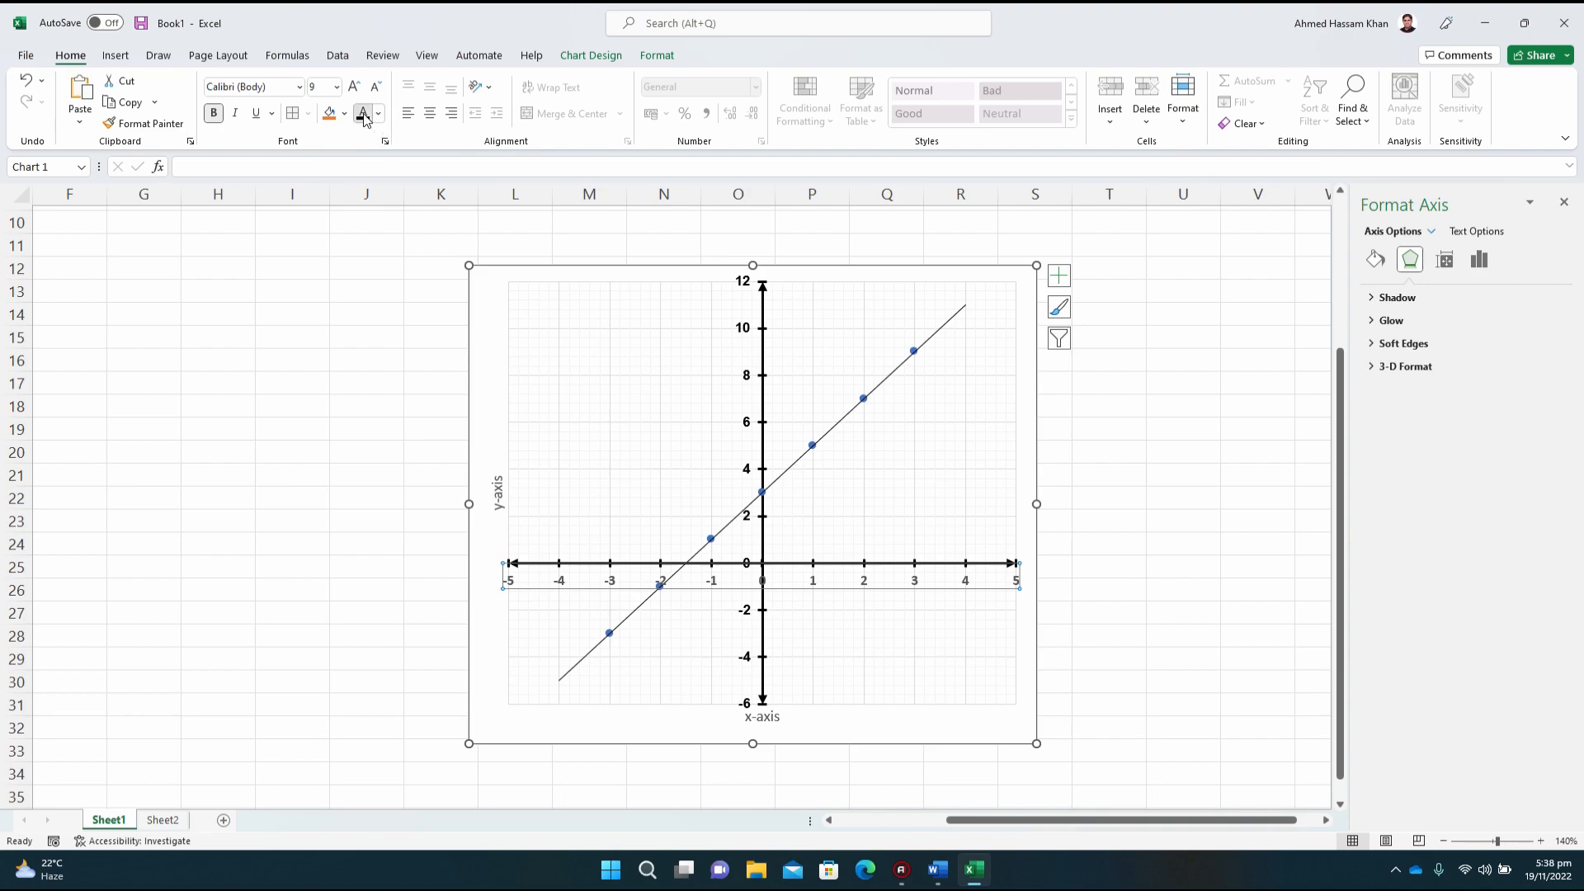
{"action": "left_click", "coordinate": [917, 651]}
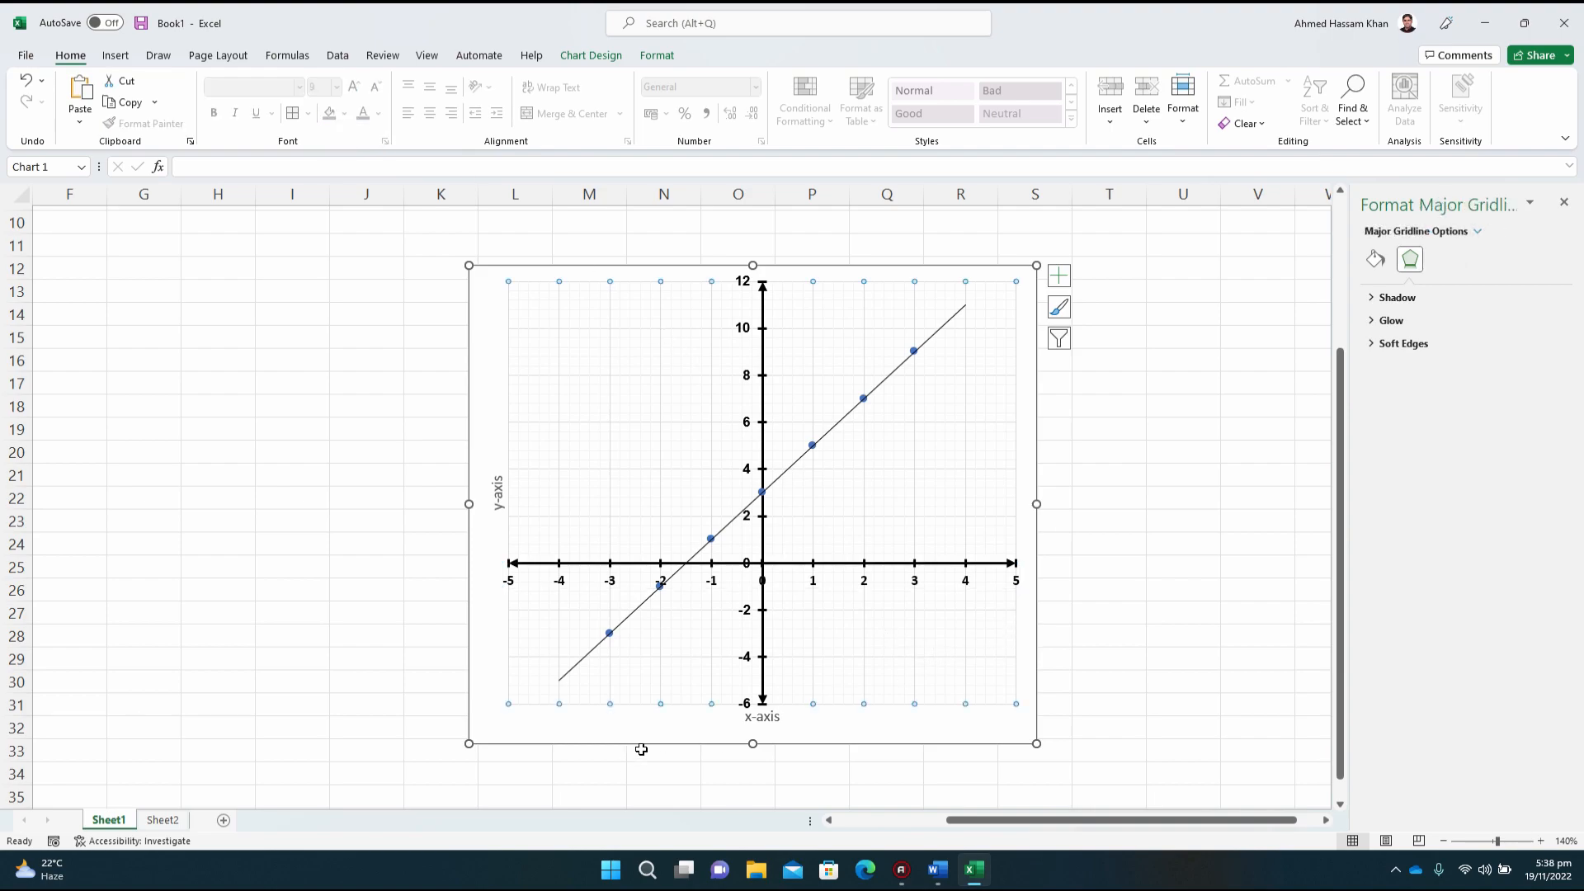
Step: Make the x-axis and y-axis titles of the chart bold and black
{"action": "left_click", "coordinate": [761, 716]}
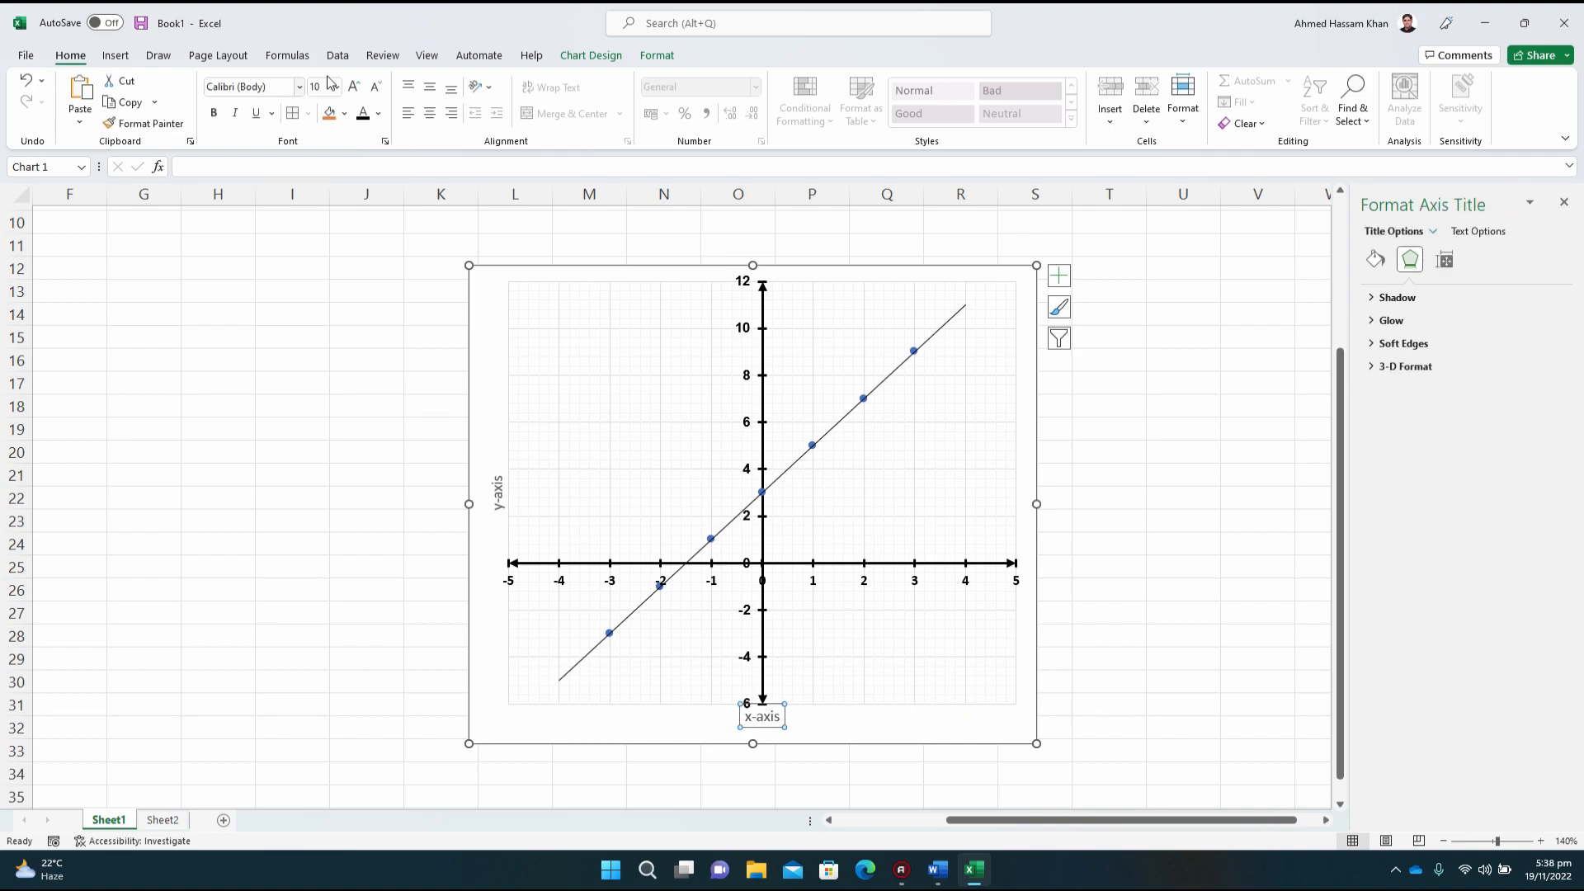
{"action": "left_click", "coordinate": [363, 118]}
{"action": "left_click", "coordinate": [211, 117]}
{"action": "left_click", "coordinate": [496, 492]}
{"action": "left_click", "coordinate": [212, 121]}
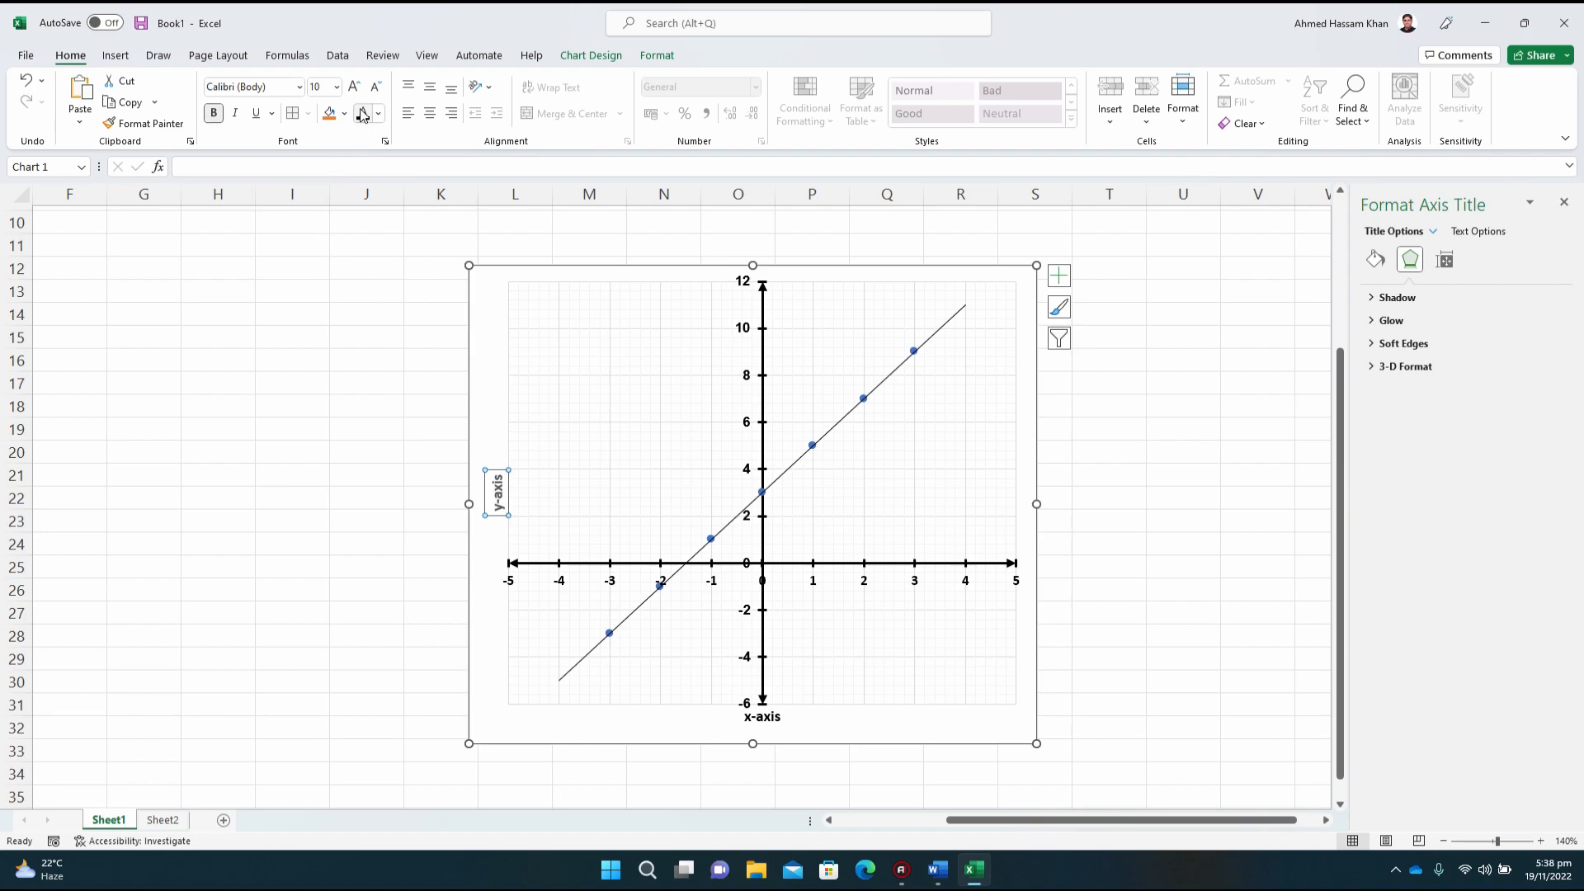
{"action": "left_click", "coordinate": [846, 734]}
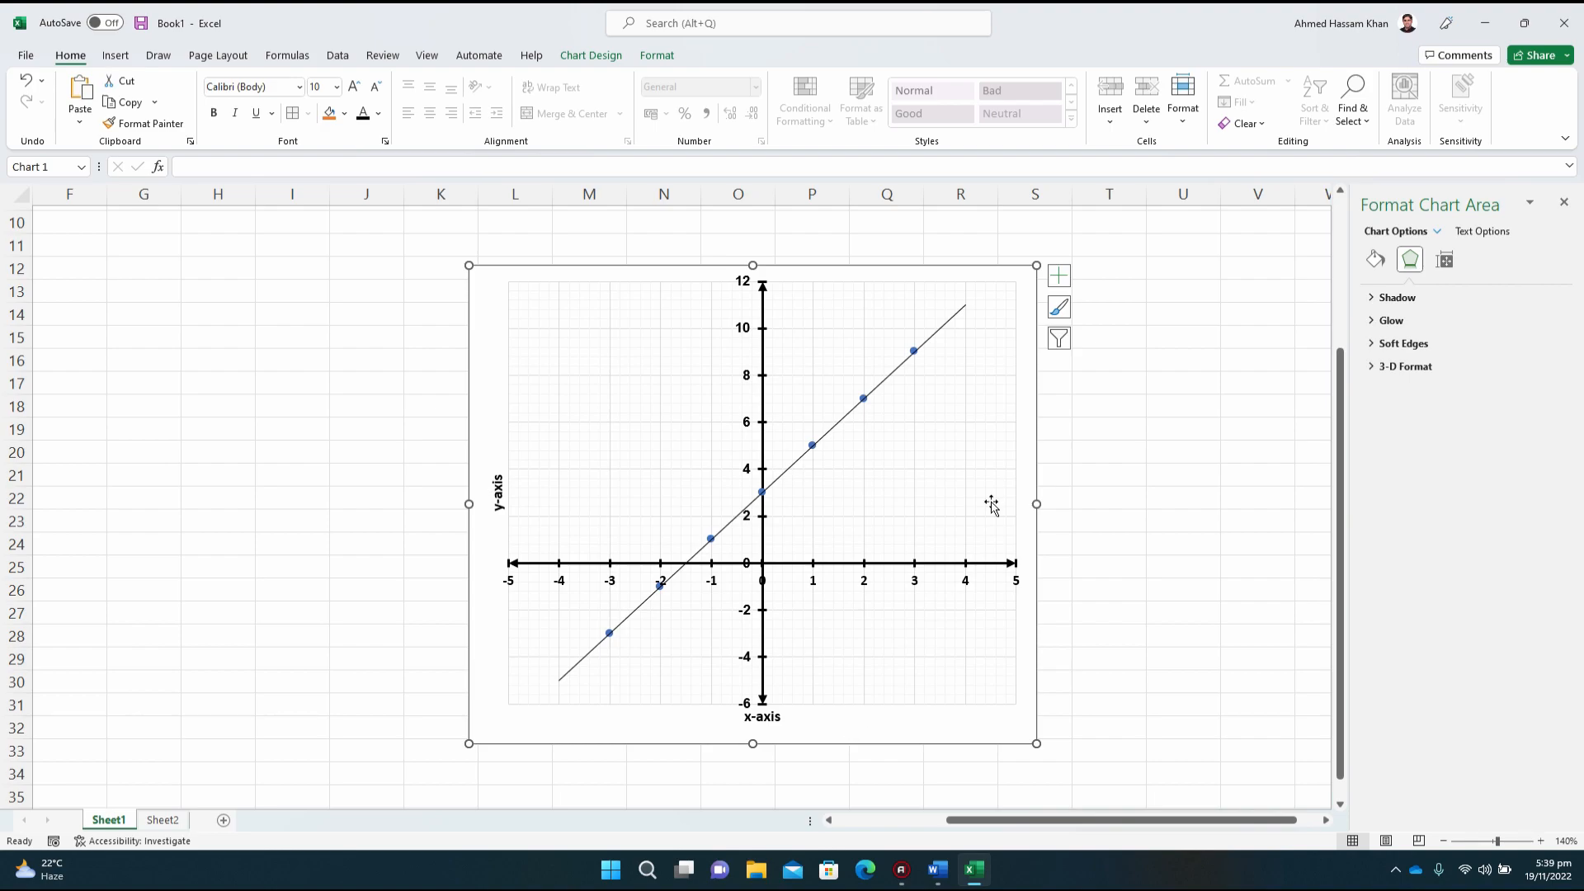
Step: Display the equation of the linear trendline on the chart
{"action": "left_click", "coordinate": [1374, 261]}
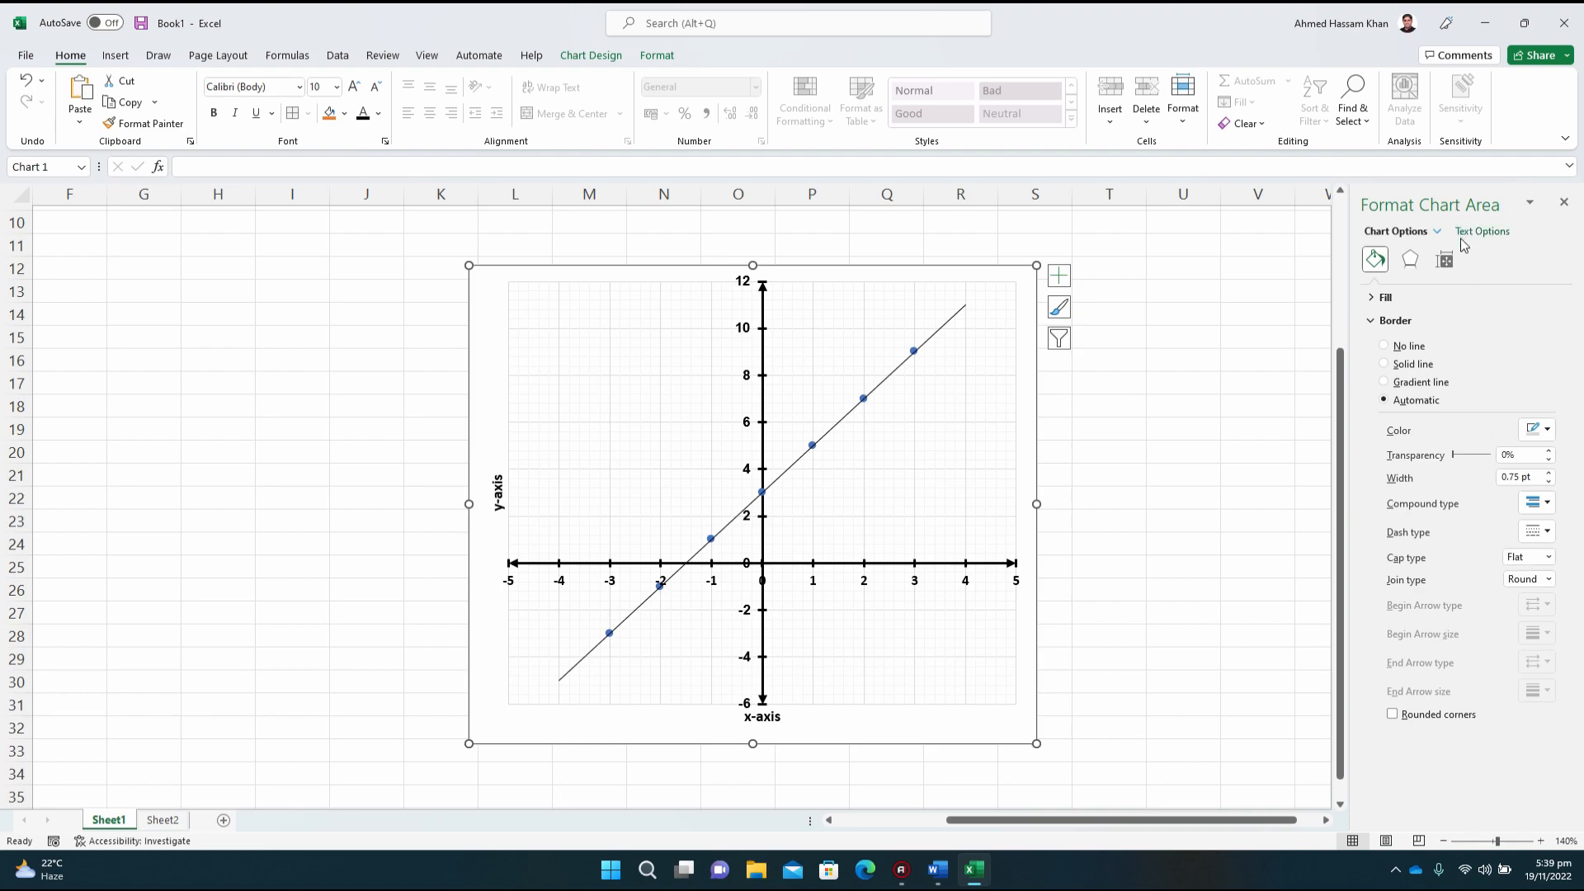
{"action": "left_click", "coordinate": [1444, 260]}
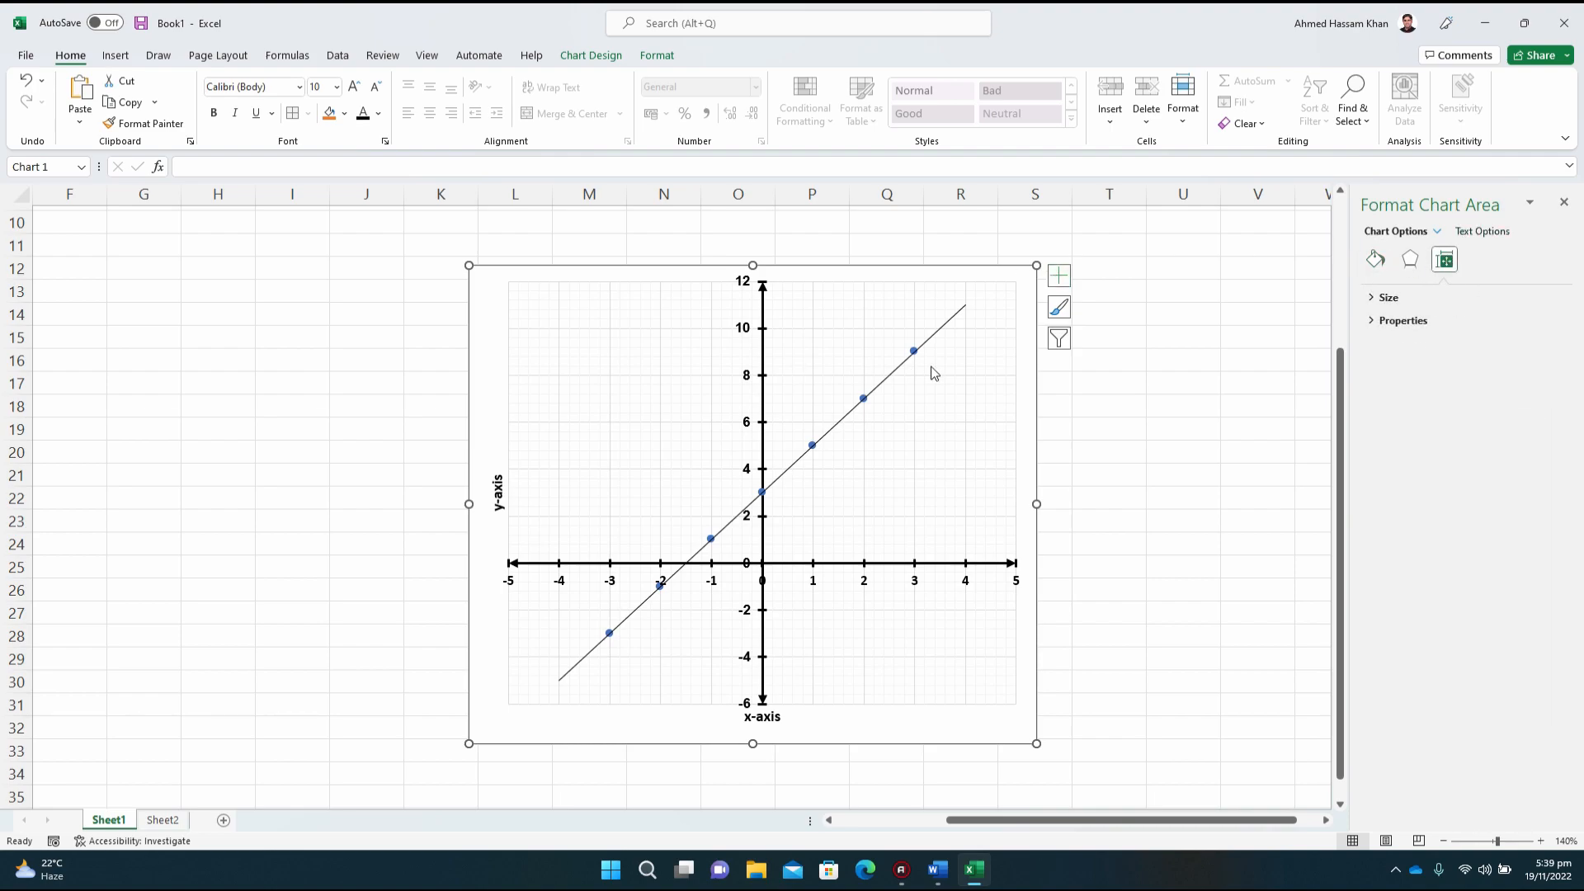
{"action": "left_click", "coordinate": [946, 328]}
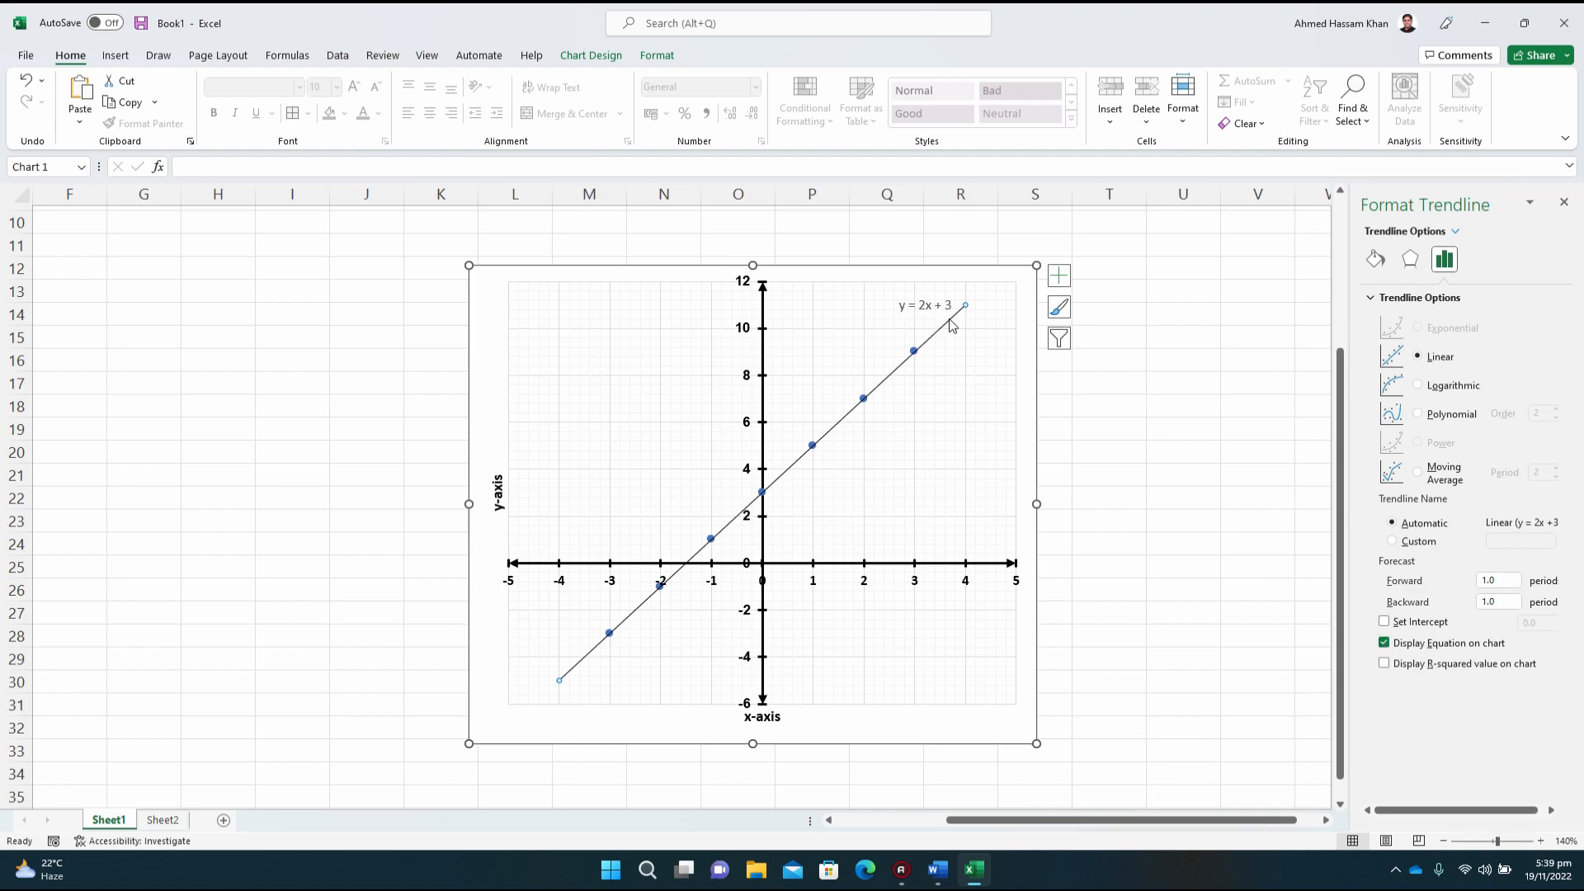
Step: Check the y formula in cell C3 and the trendline equation against question 1 in the Word document, returning to Excel
{"action": "left_click_drag", "start_coordinate": [1338, 452], "coordinate": [1338, 404]}
{"action": "left_click_drag", "start_coordinate": [1125, 819], "coordinate": [1035, 823]}
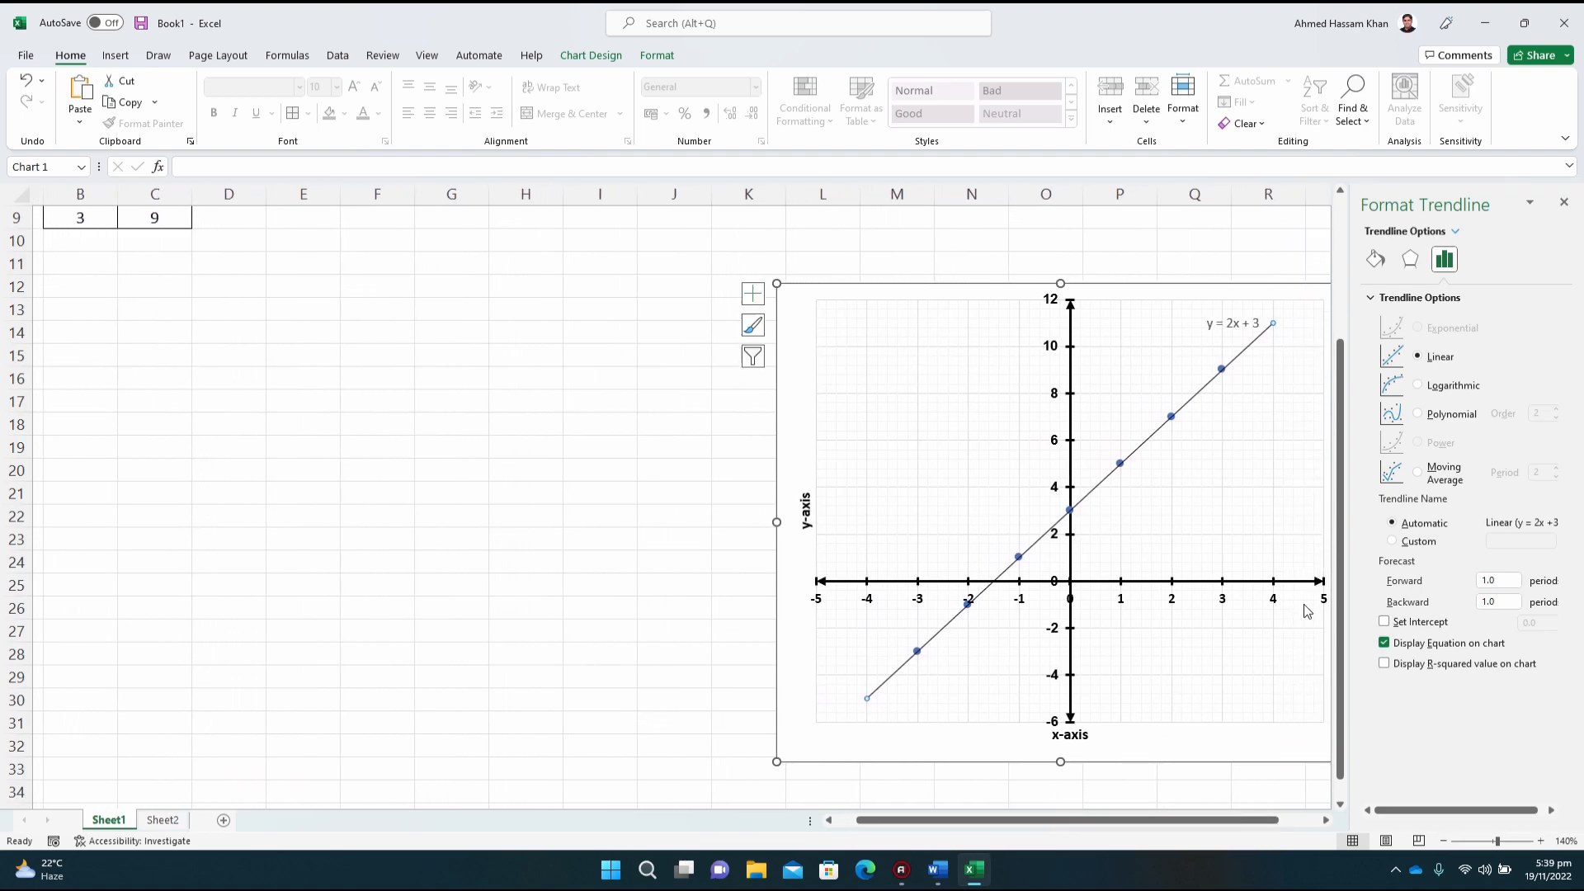
{"action": "left_click_drag", "start_coordinate": [1338, 569], "coordinate": [1336, 397]}
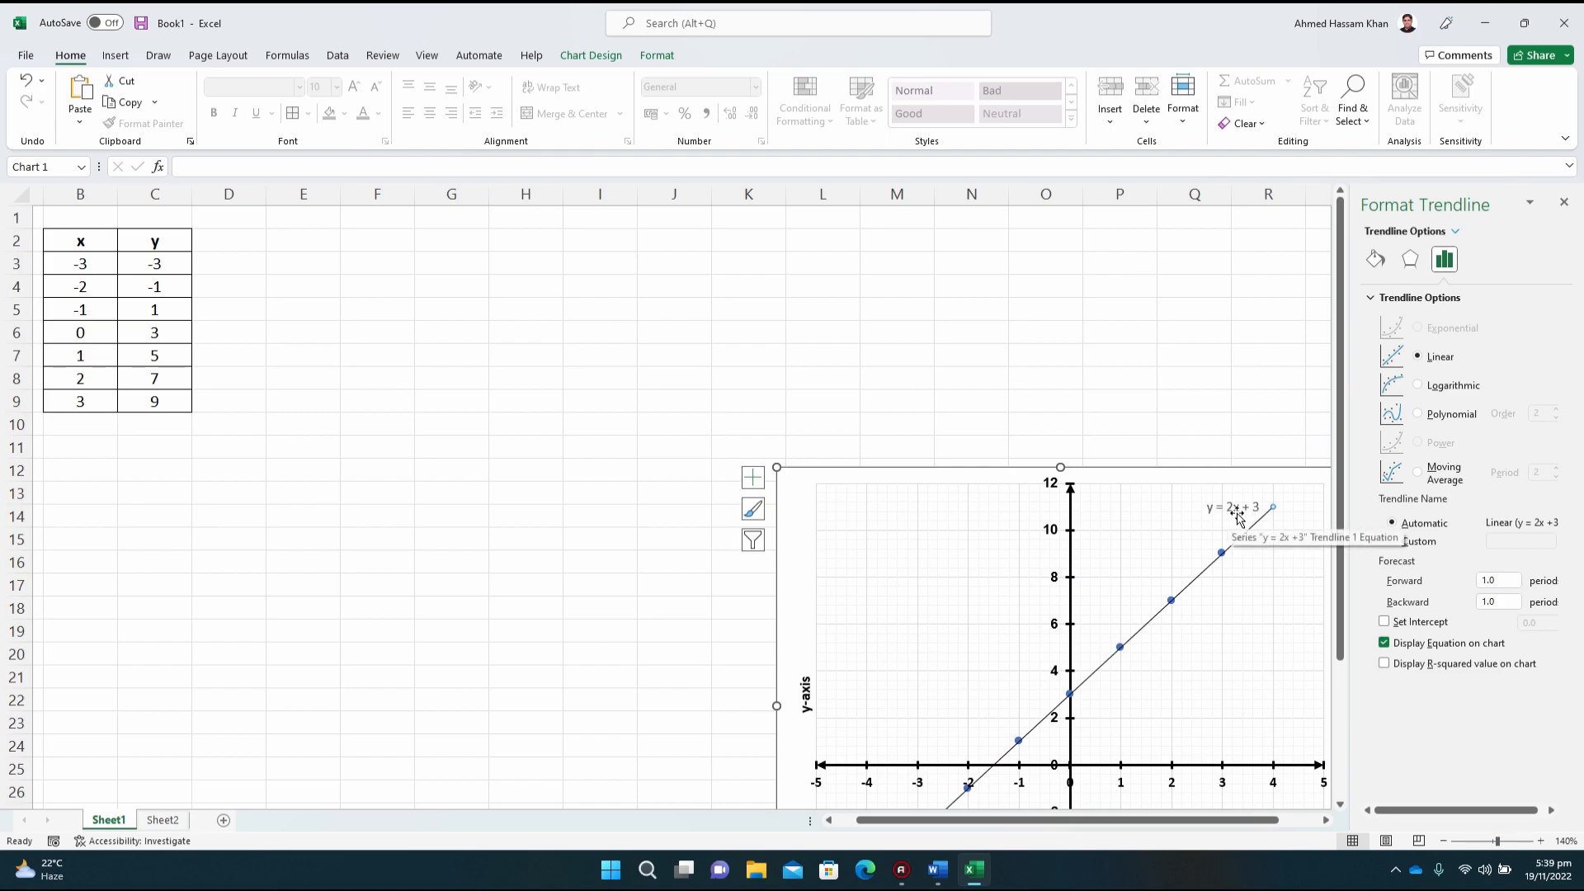
{"action": "left_click", "coordinate": [177, 259]}
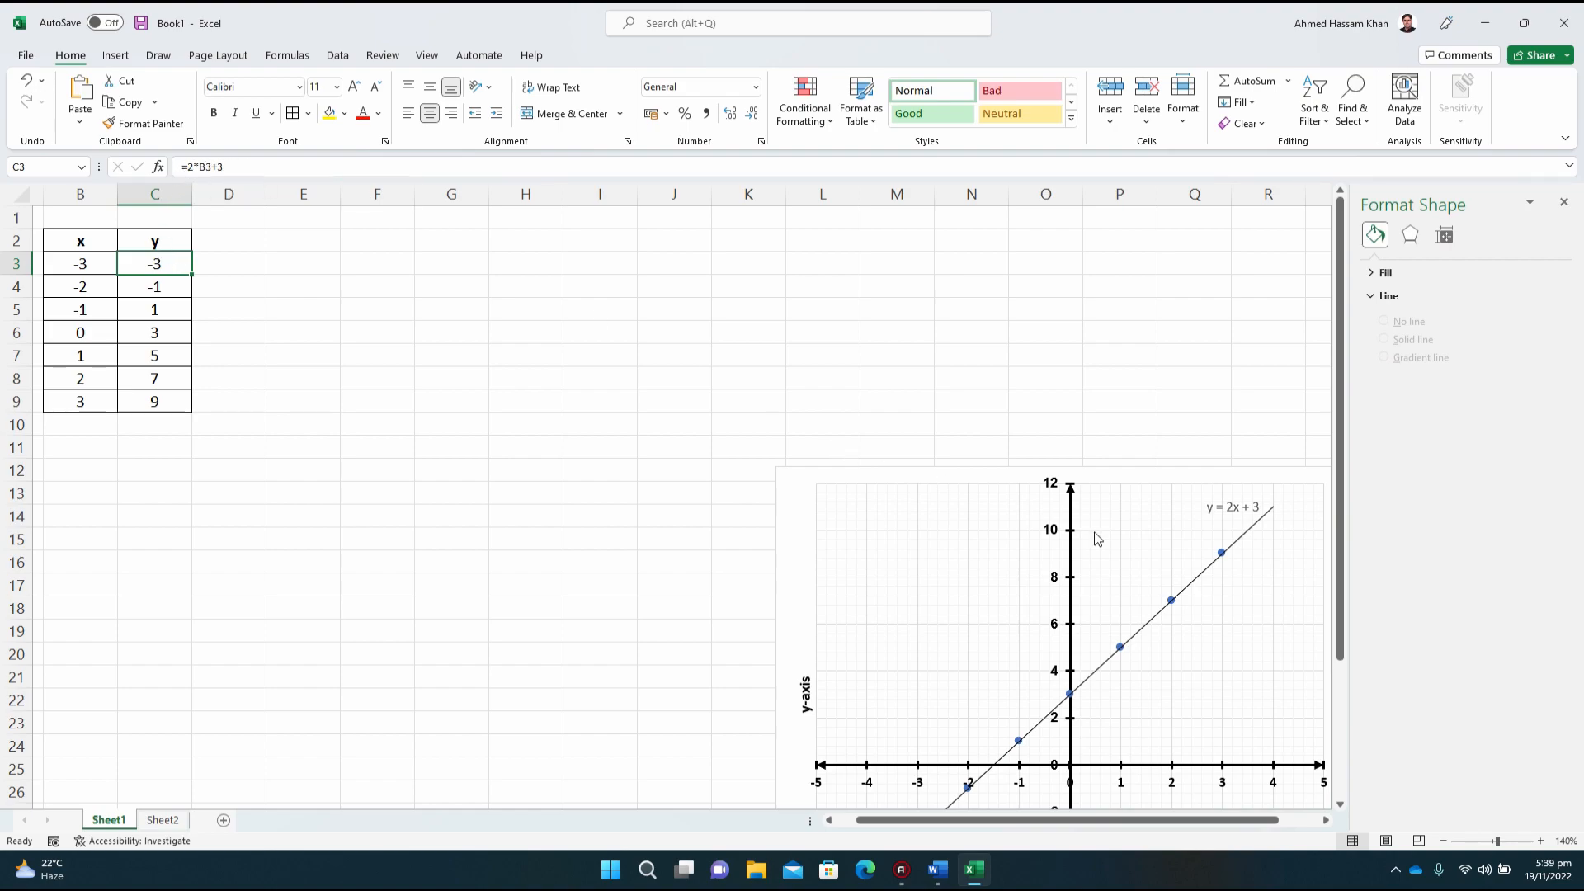
{"action": "left_click", "coordinate": [1255, 532]}
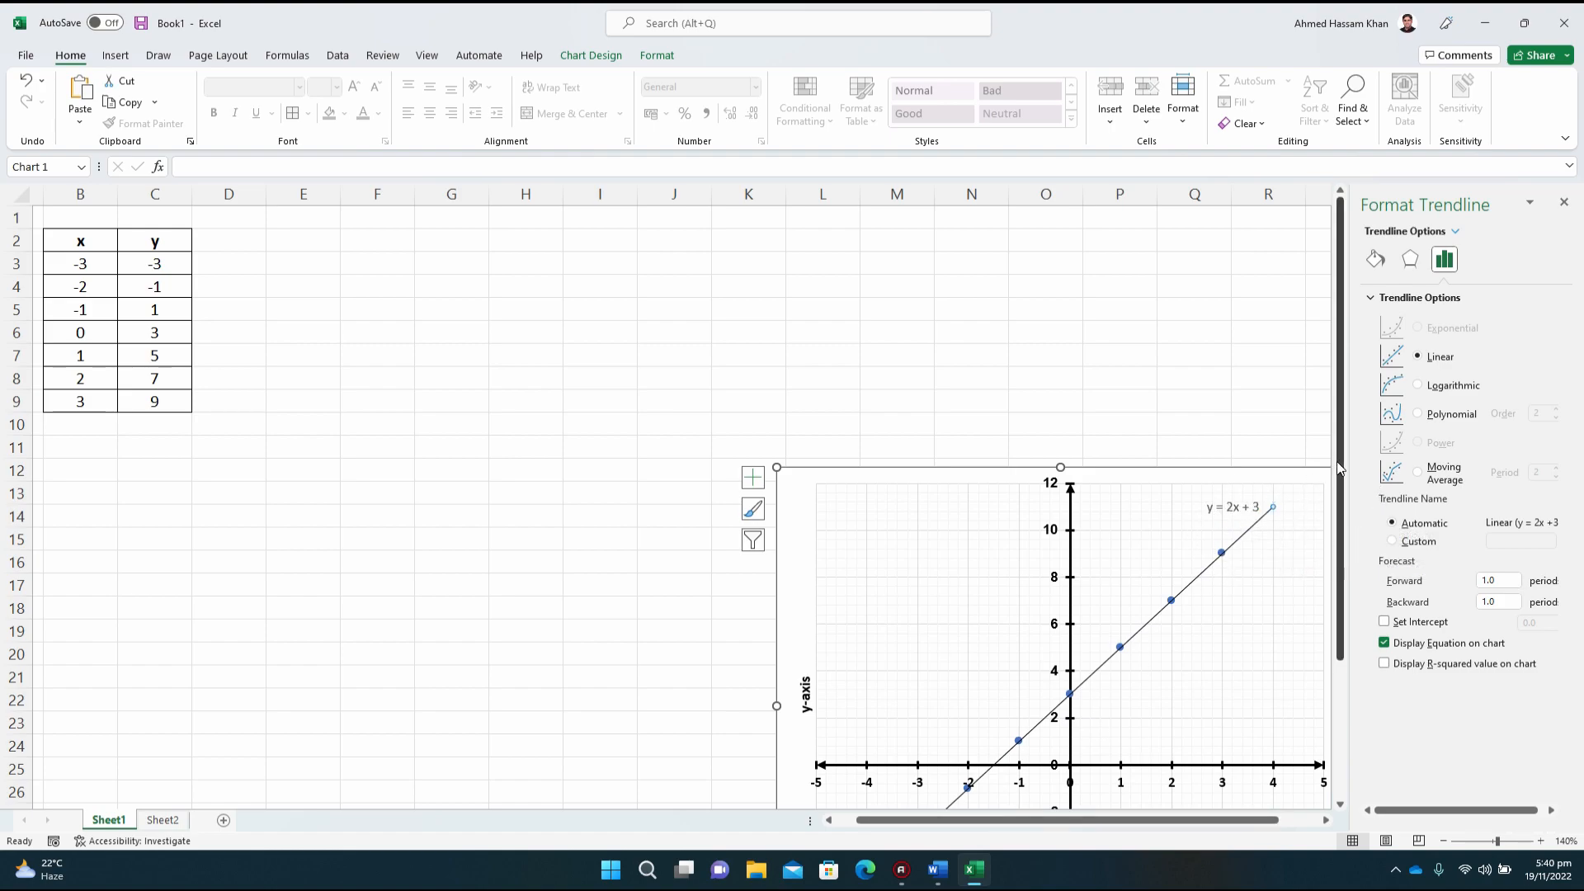
{"action": "scroll", "coordinate": [1329, 462], "scroll_direction": "down", "scroll_amount": 1}
{"action": "left_click", "coordinate": [939, 869]}
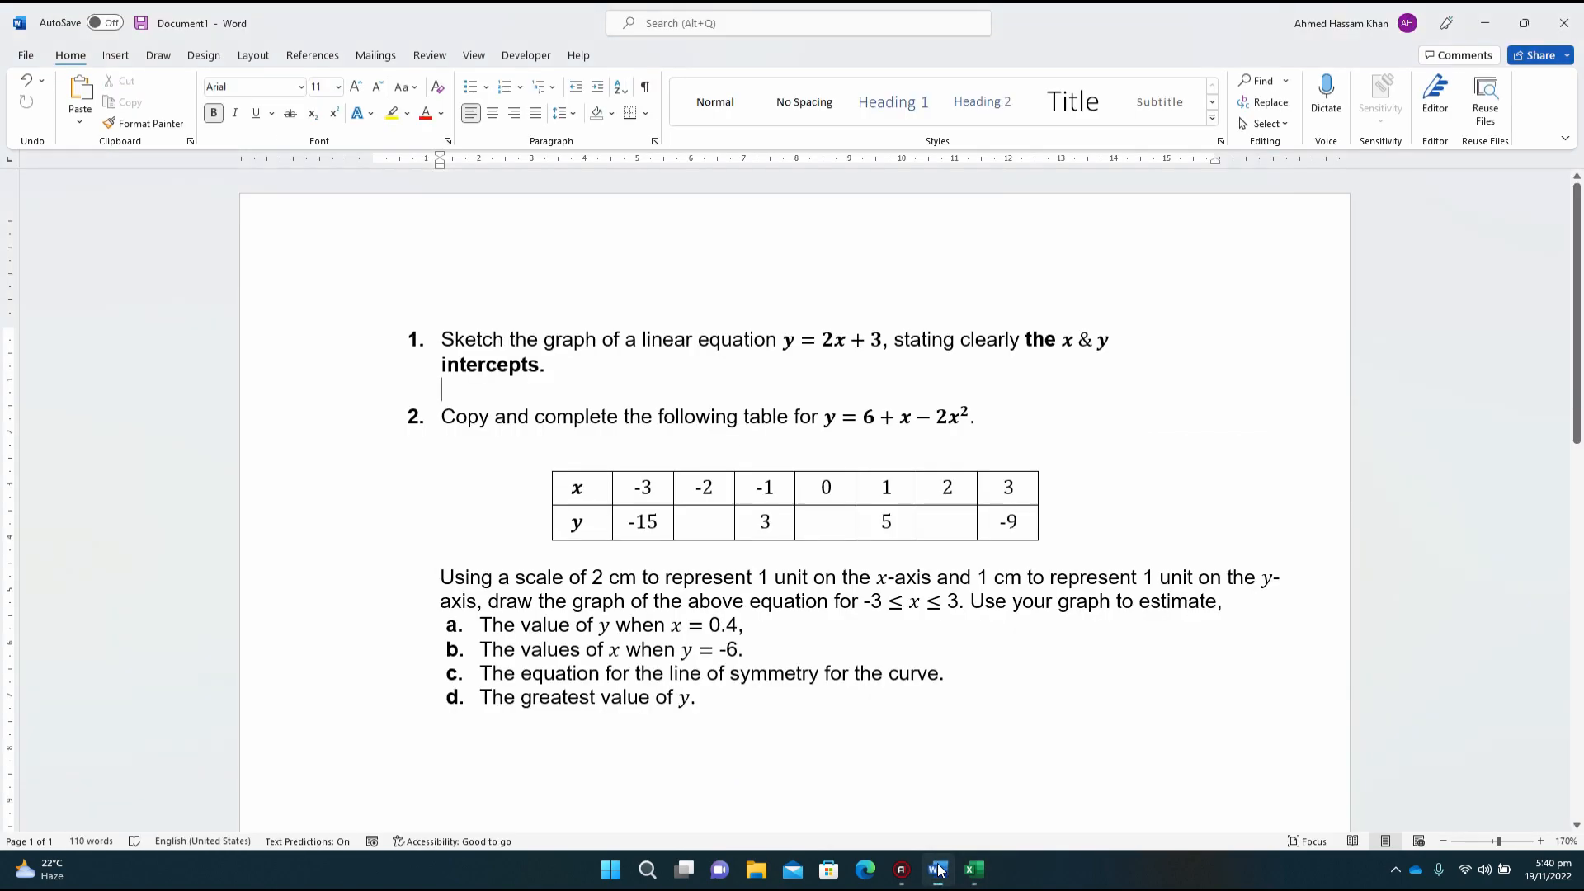
{"action": "left_click", "coordinate": [1068, 341]}
{"action": "left_click", "coordinate": [978, 873]}
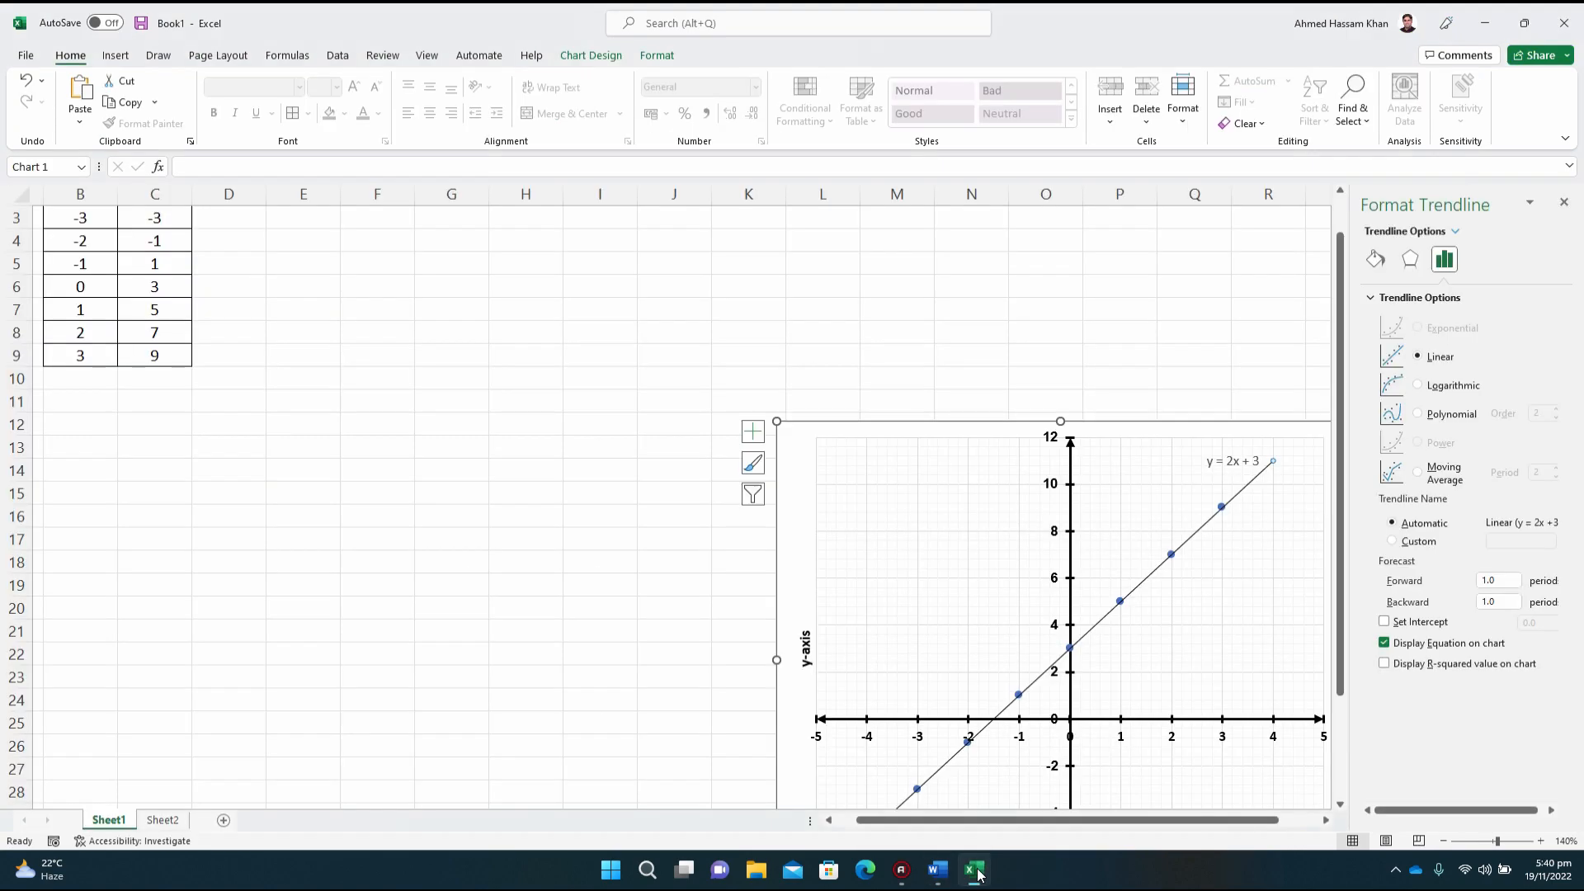
Step: Enlarge the sheet to 200% and examine where the plotted line crosses the x and y axes
{"action": "left_click_drag", "start_coordinate": [1339, 569], "coordinate": [1361, 650]}
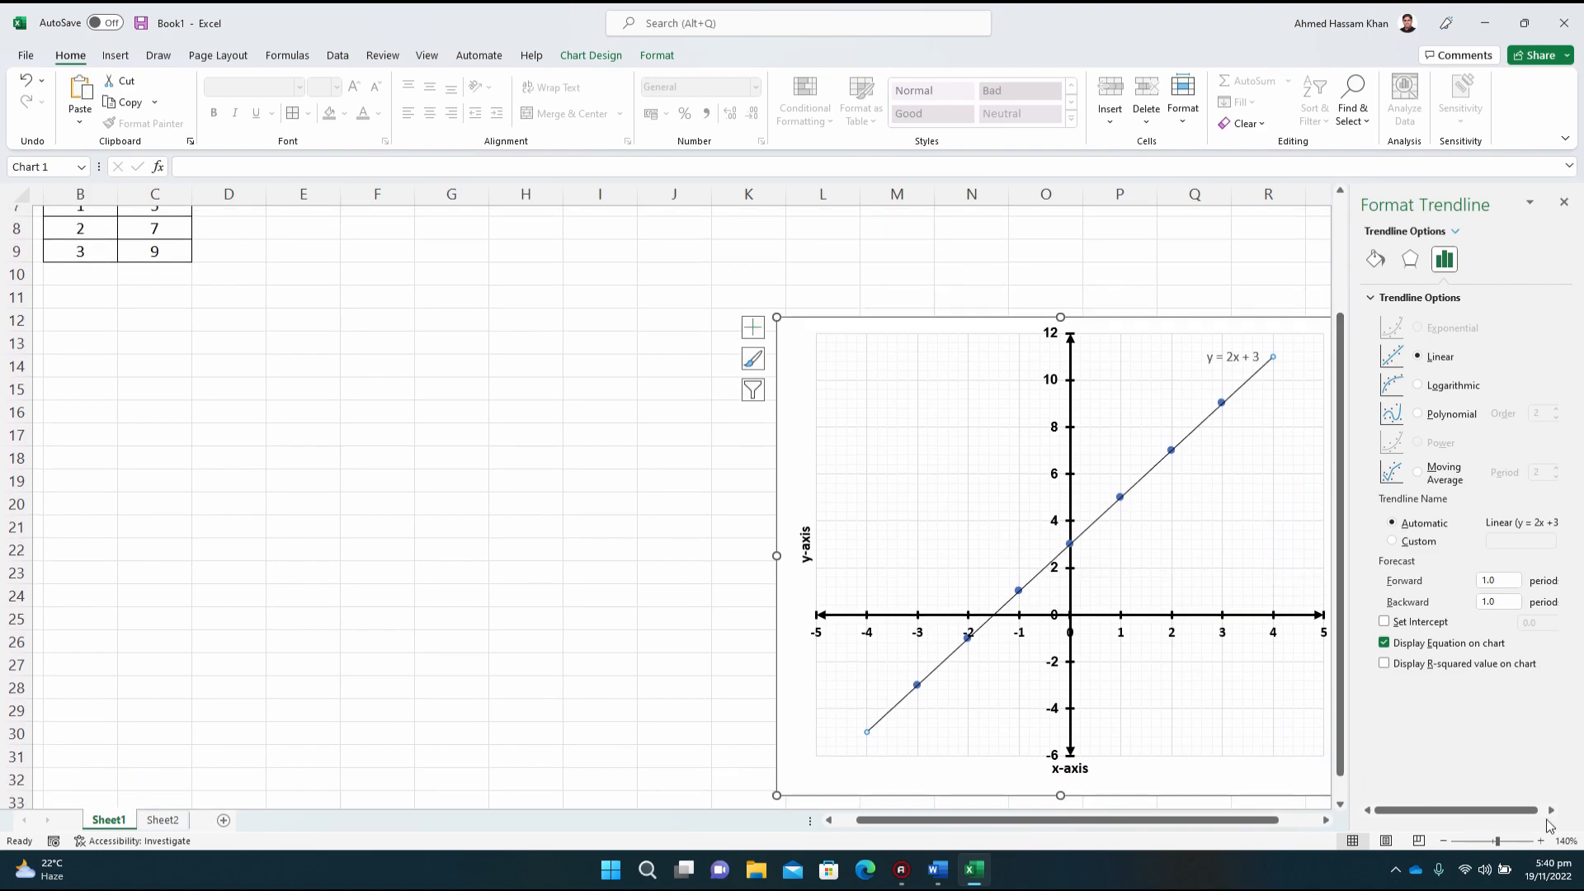
{"action": "left_click", "coordinate": [1540, 841]}
{"action": "left_click", "coordinate": [1540, 842]}
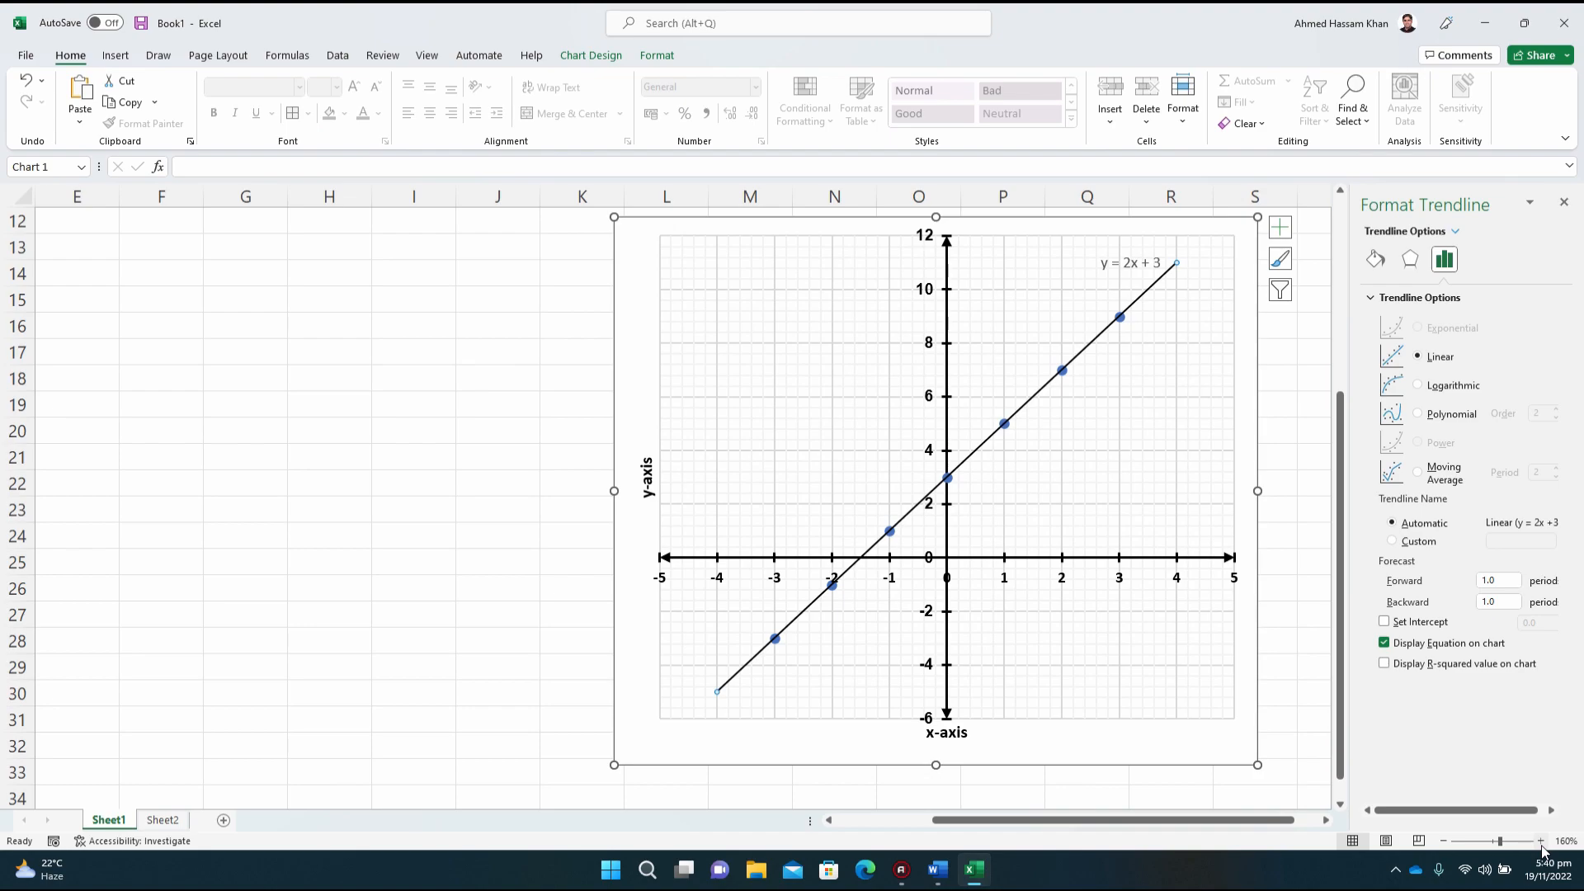
{"action": "left_click", "coordinate": [1540, 843]}
{"action": "left_click", "coordinate": [1540, 843]}
{"action": "left_click", "coordinate": [1540, 843]}
{"action": "left_click", "coordinate": [1540, 843]}
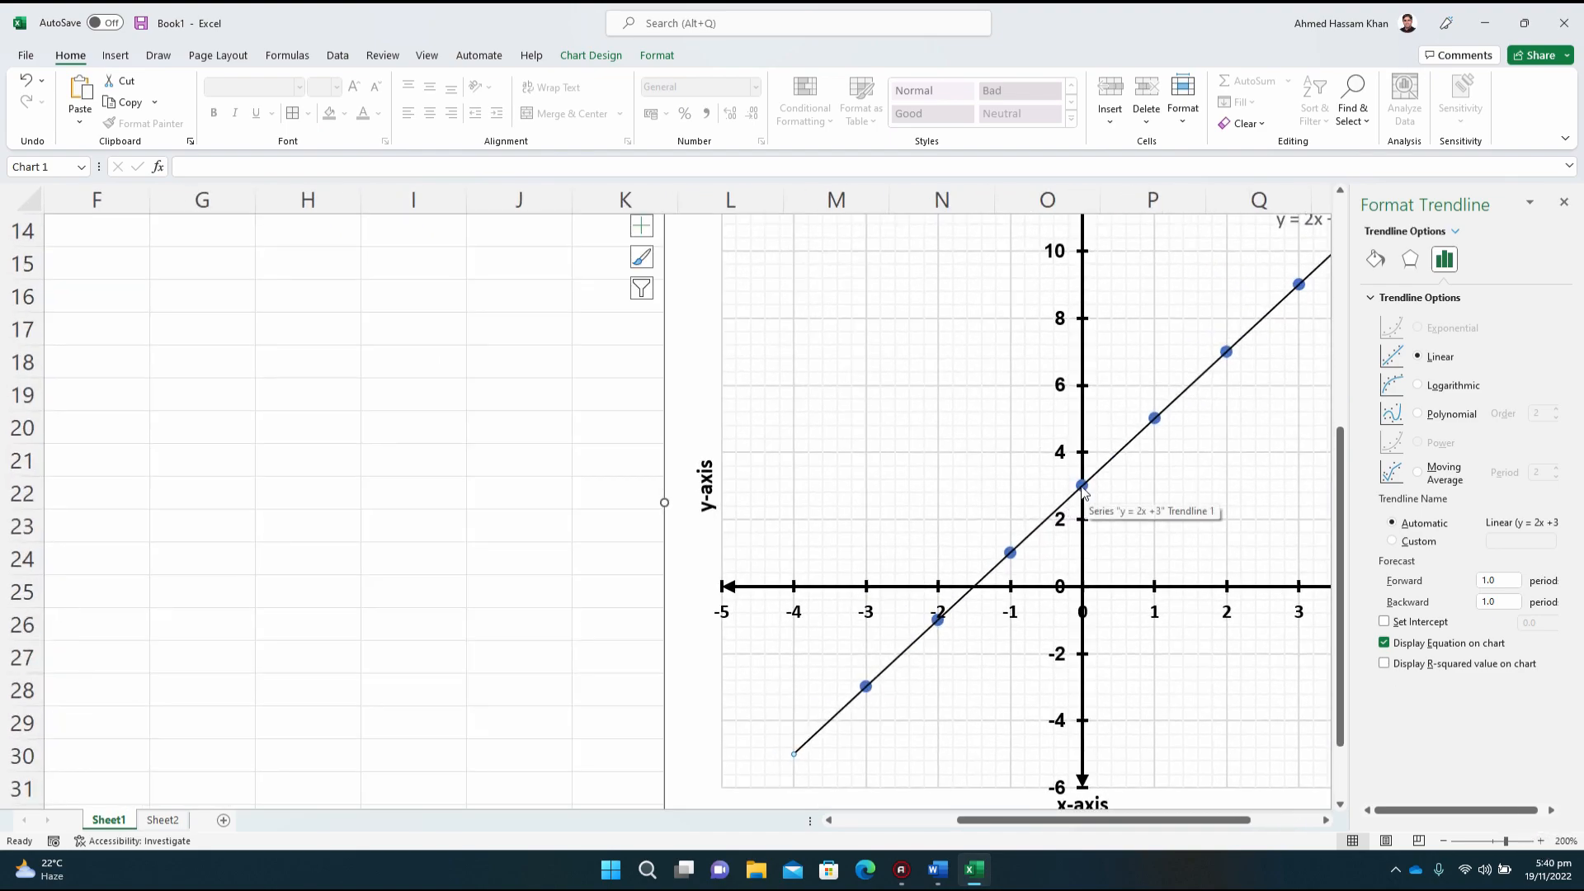
{"action": "scroll", "coordinate": [1163, 561], "scroll_direction": "up", "scroll_amount": 1}
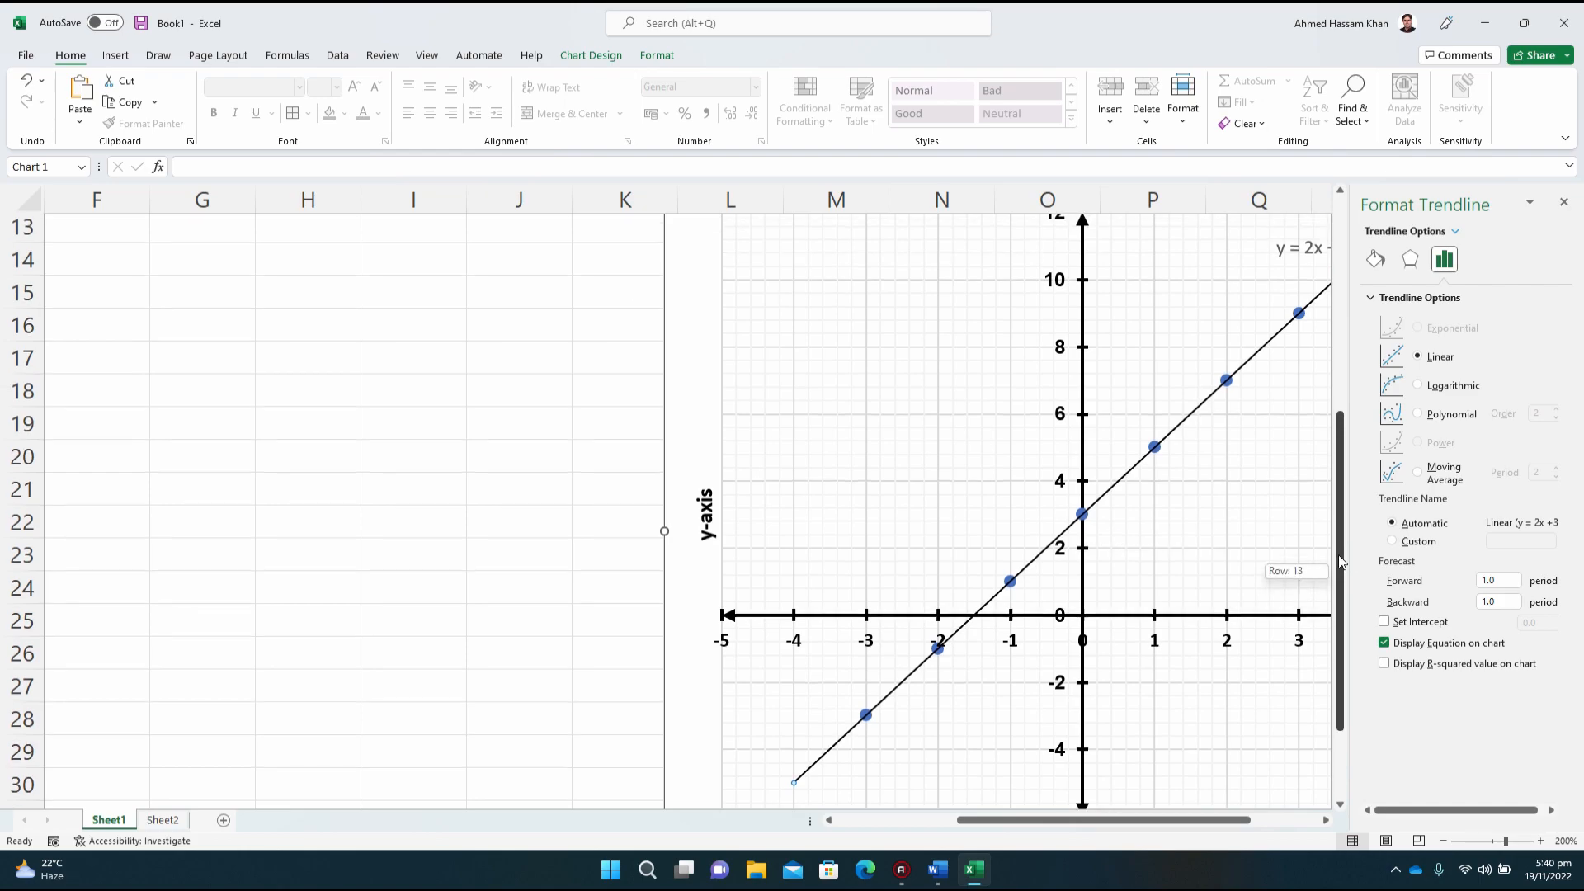
{"action": "left_click_drag", "start_coordinate": [1102, 821], "coordinate": [1163, 821]}
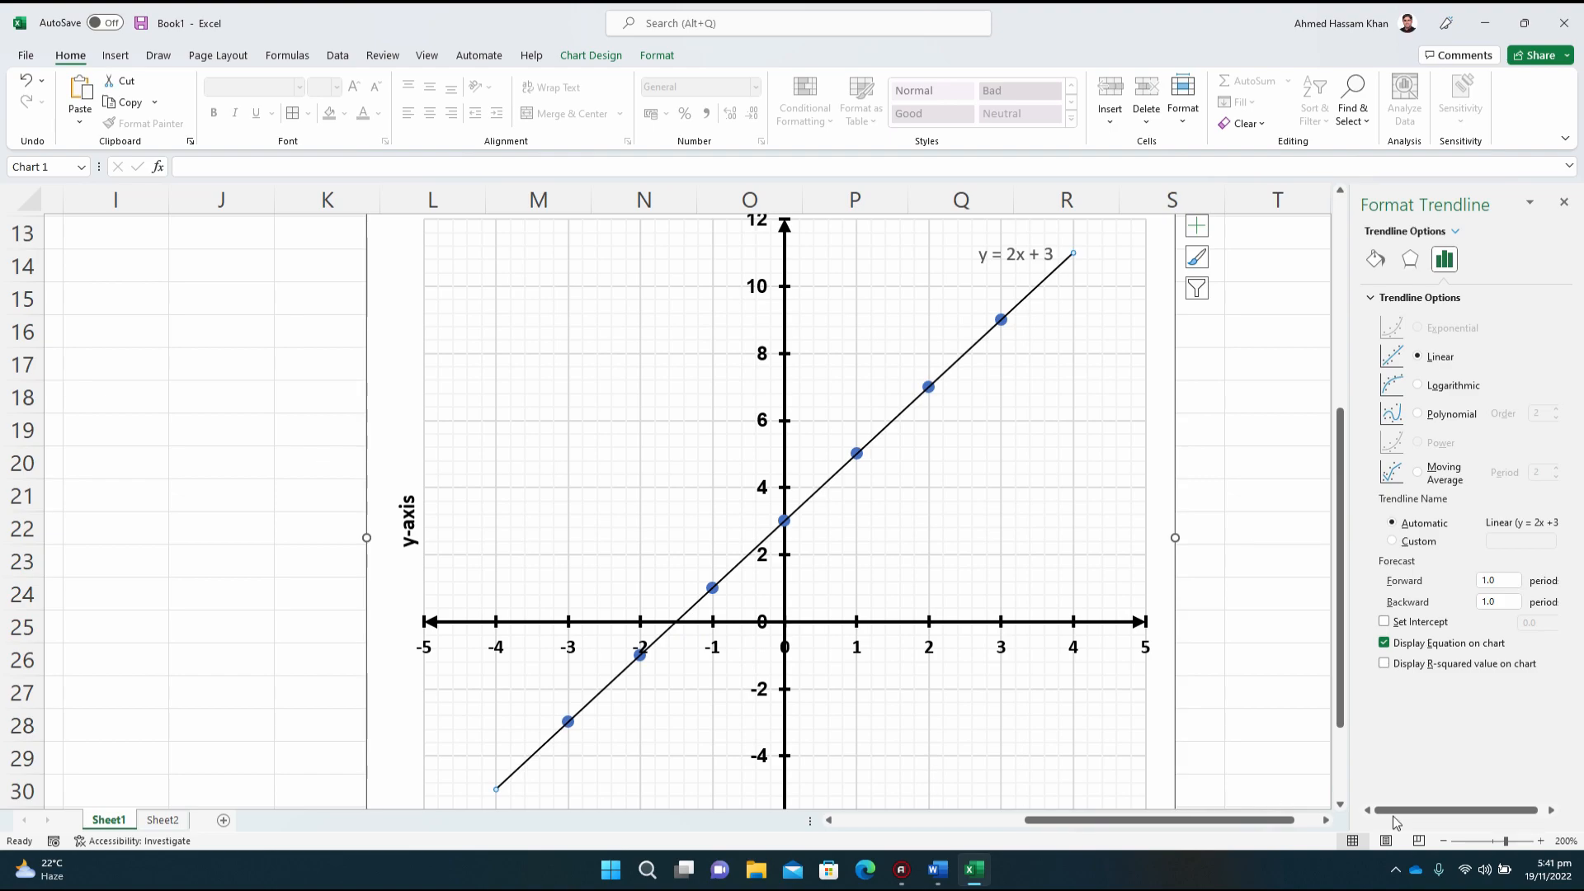
Step: Reduce the sheet zoom to 150% and review the x–y value table alongside the whole chart
{"action": "left_click", "coordinate": [1444, 843]}
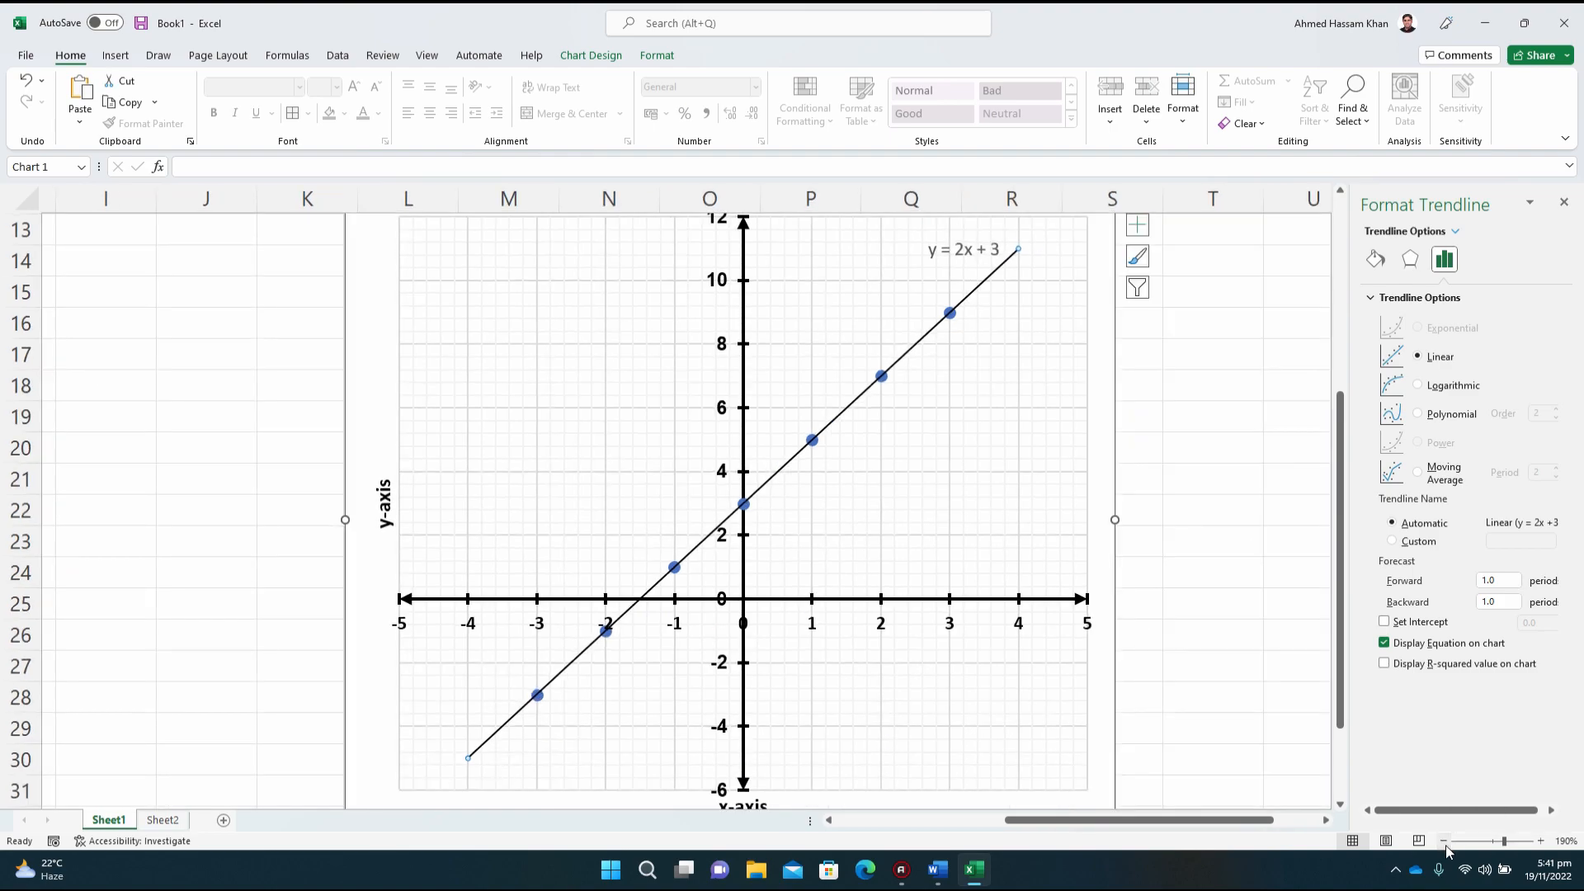
{"action": "left_click", "coordinate": [1443, 843]}
{"action": "left_click", "coordinate": [1444, 843]}
{"action": "left_click", "coordinate": [1444, 841]}
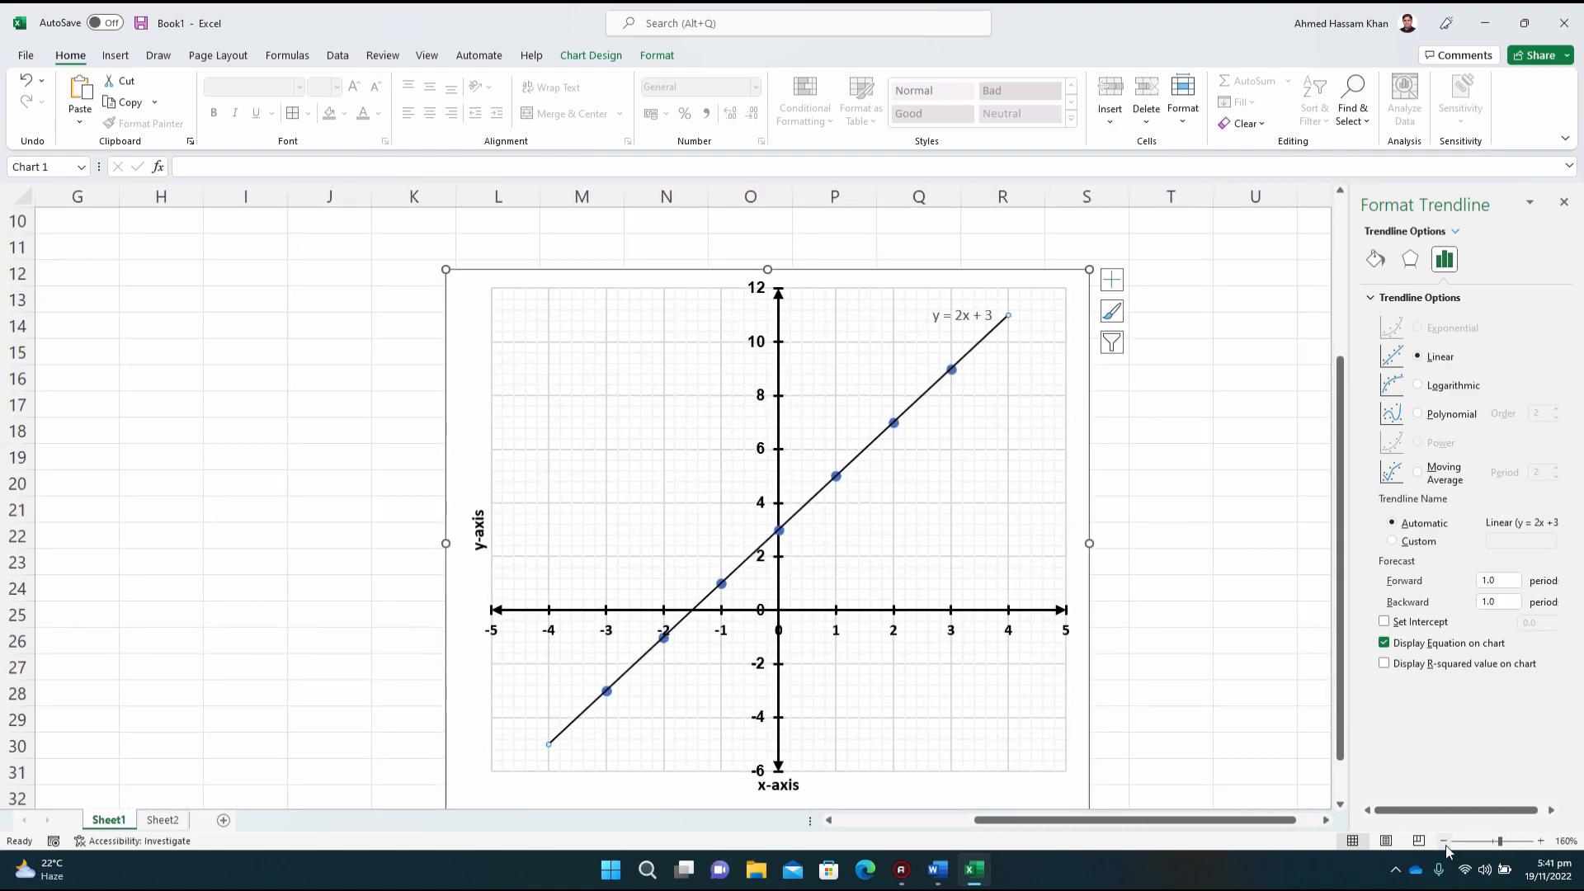
{"action": "left_click", "coordinate": [1444, 843]}
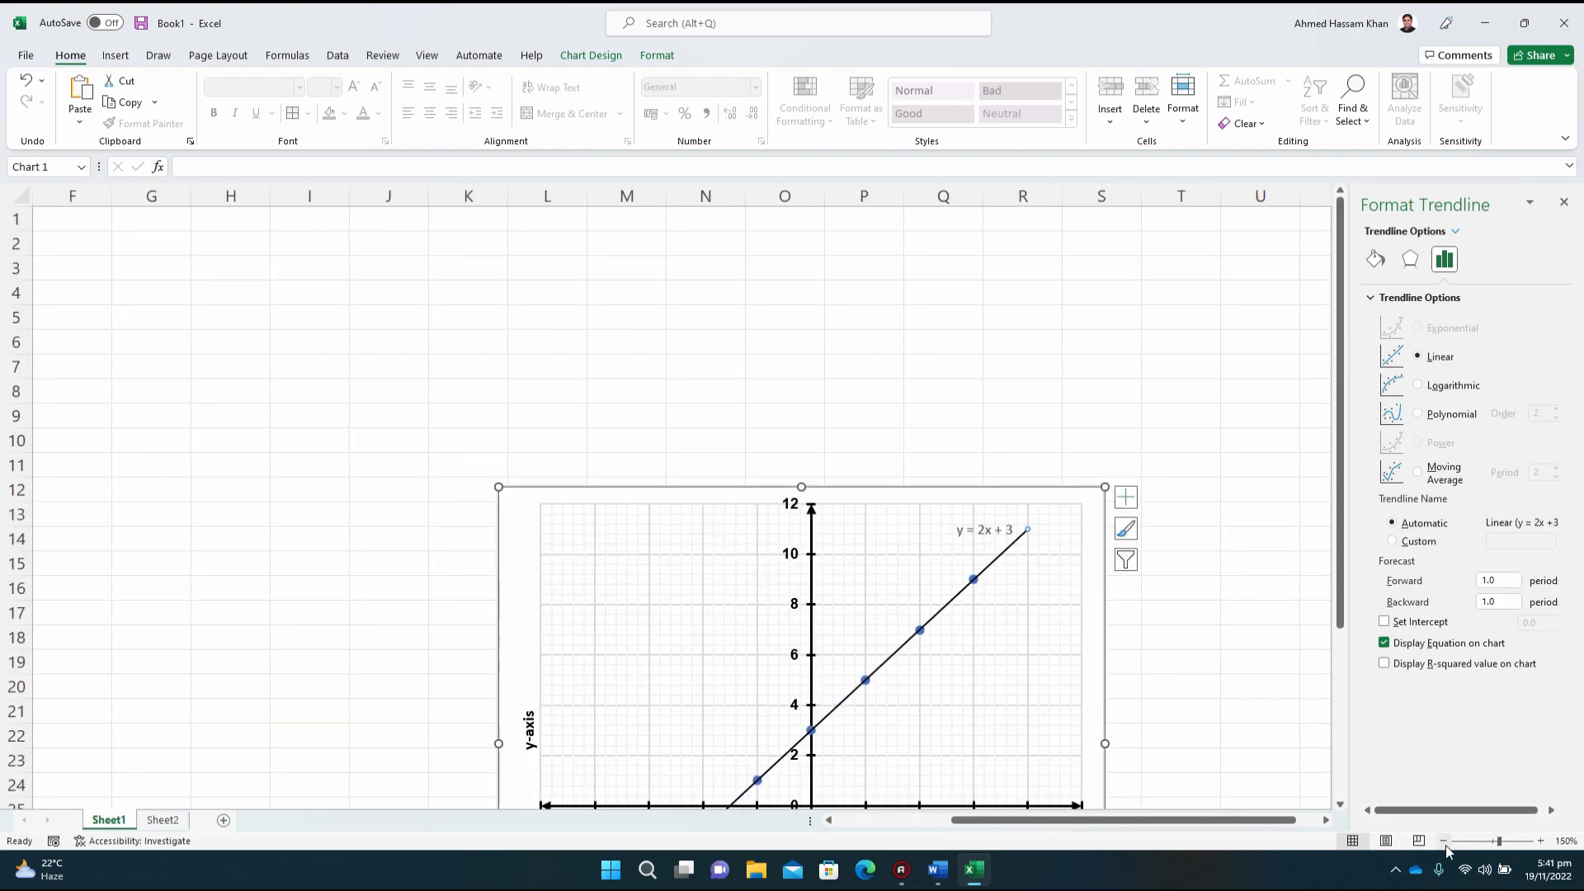
{"action": "left_click_drag", "start_coordinate": [1113, 822], "coordinate": [957, 822]}
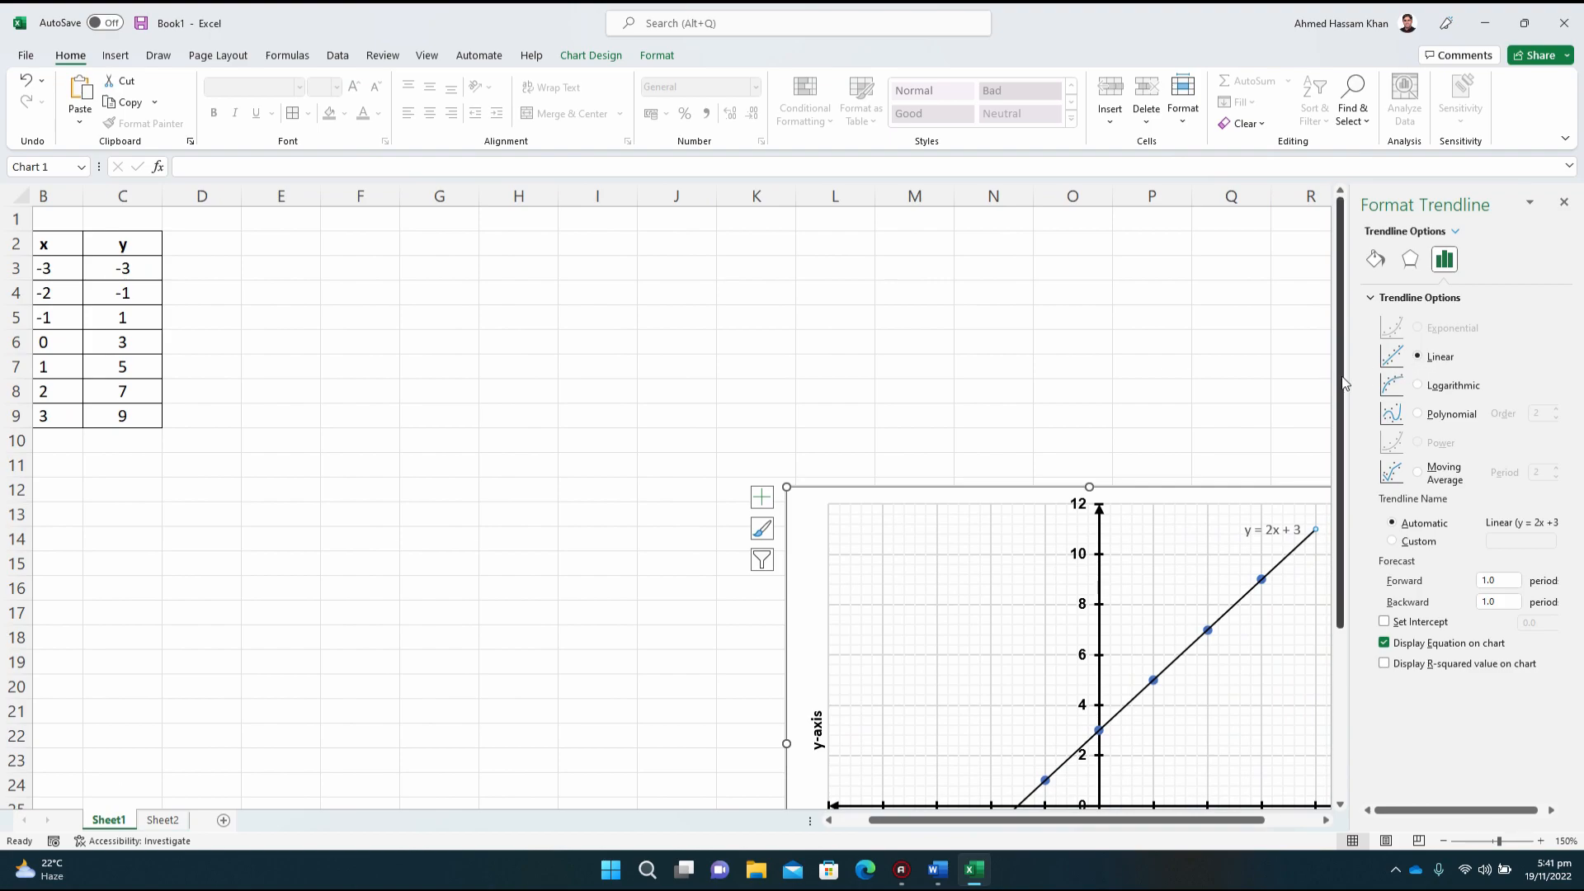
{"action": "left_click_drag", "start_coordinate": [1342, 382], "coordinate": [1342, 518]}
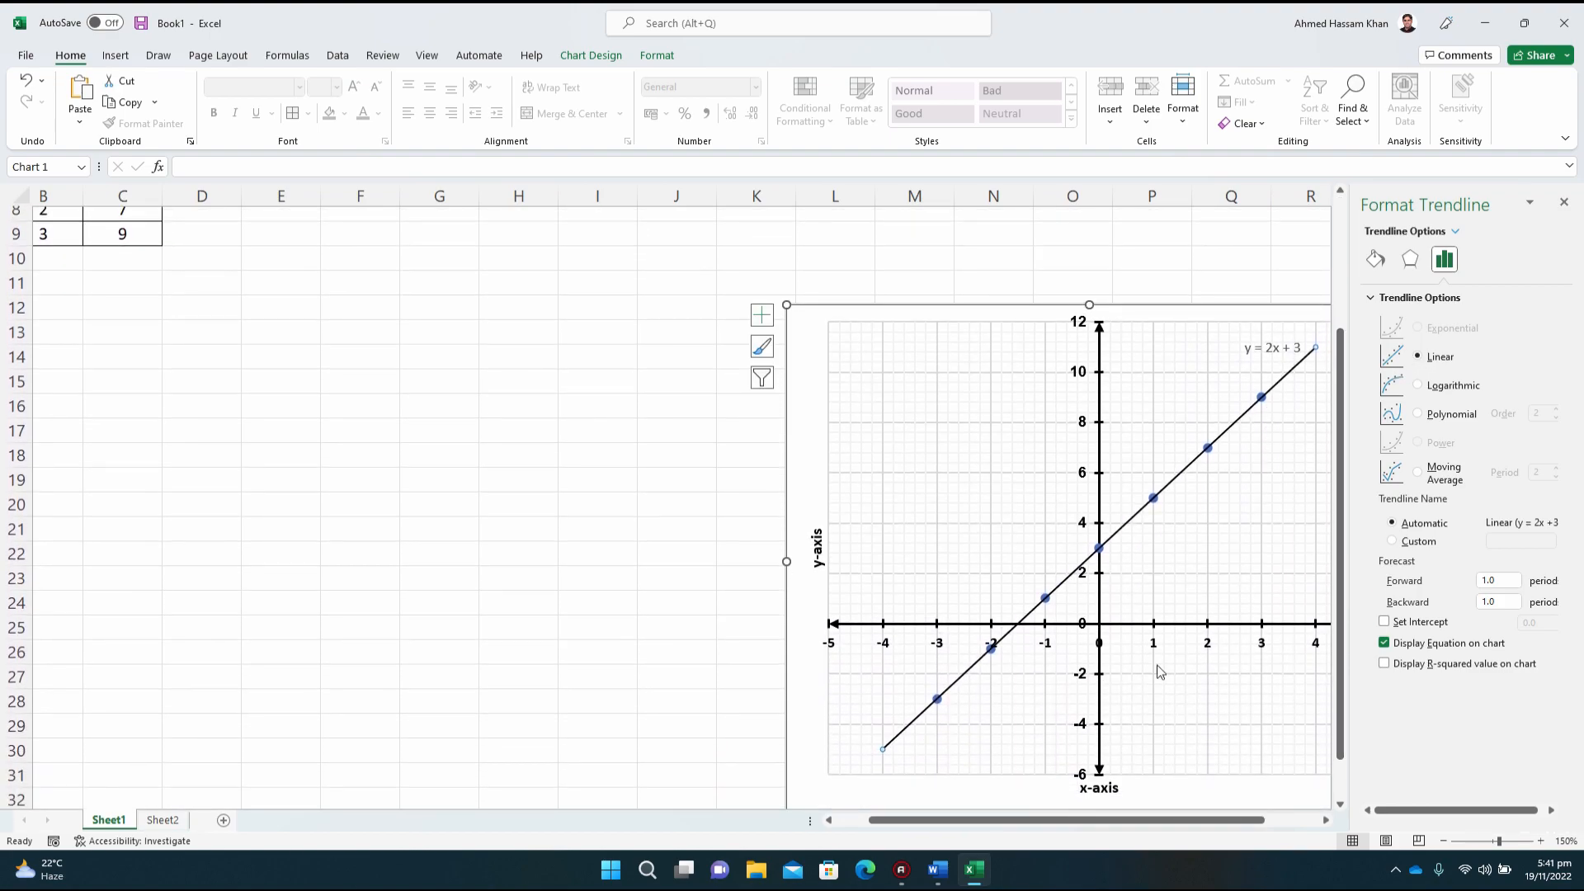
{"action": "left_click_drag", "start_coordinate": [1065, 822], "coordinate": [1099, 821]}
Step: Read question 2 on y = 6 + x − 2x² in the Word document, then return to the Excel chart at 130% zoom
{"action": "left_click", "coordinate": [939, 870]}
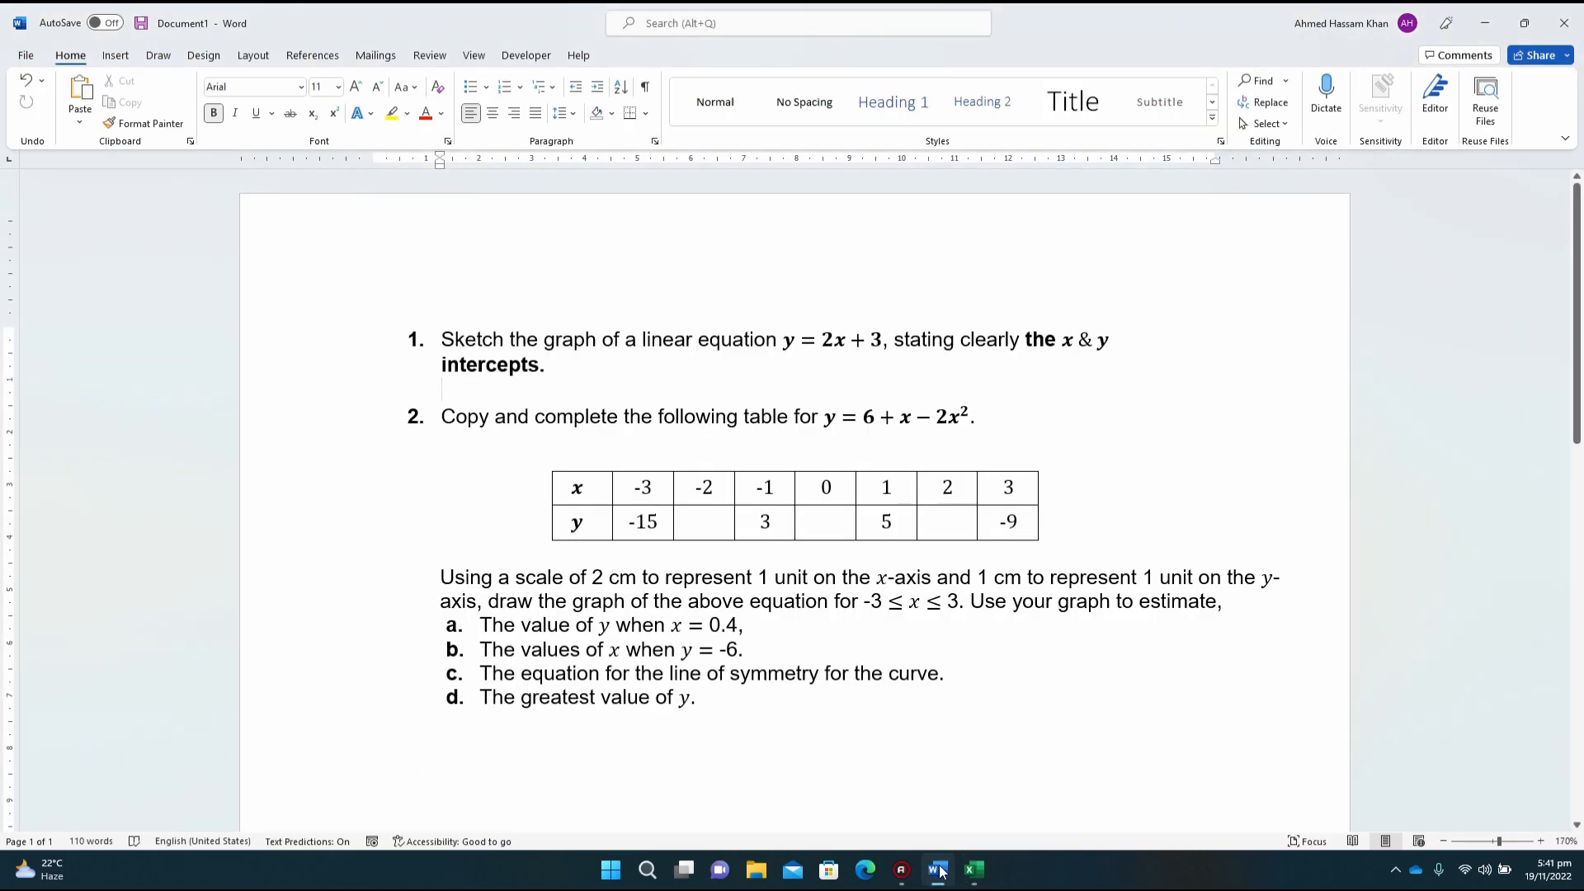
{"action": "left_click", "coordinate": [902, 422]}
{"action": "left_click", "coordinate": [1063, 693]}
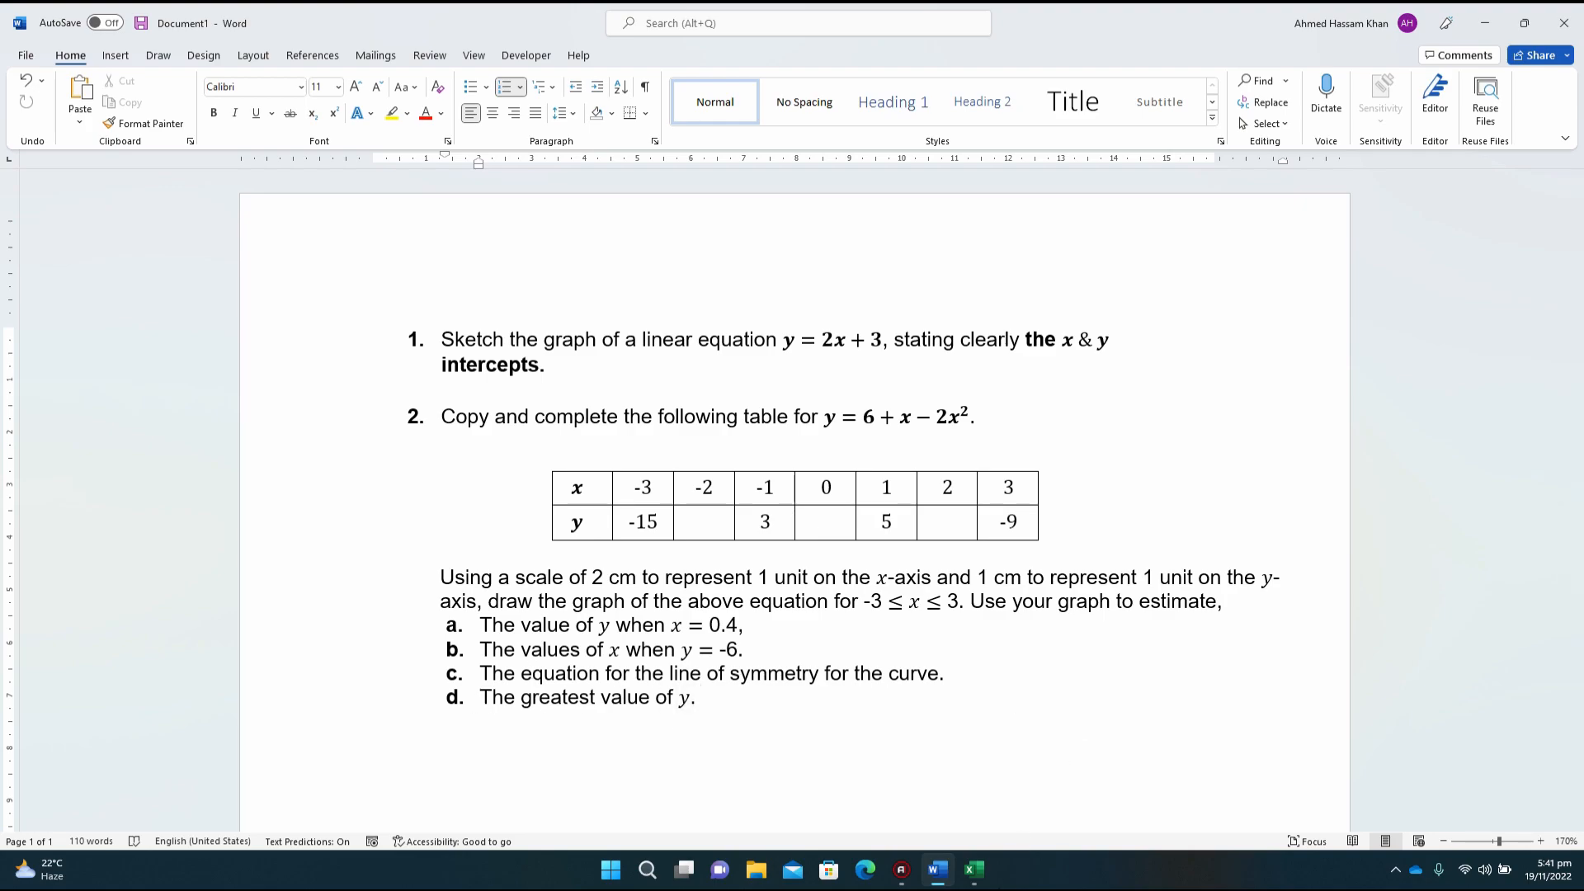
{"action": "left_click", "coordinate": [975, 876]}
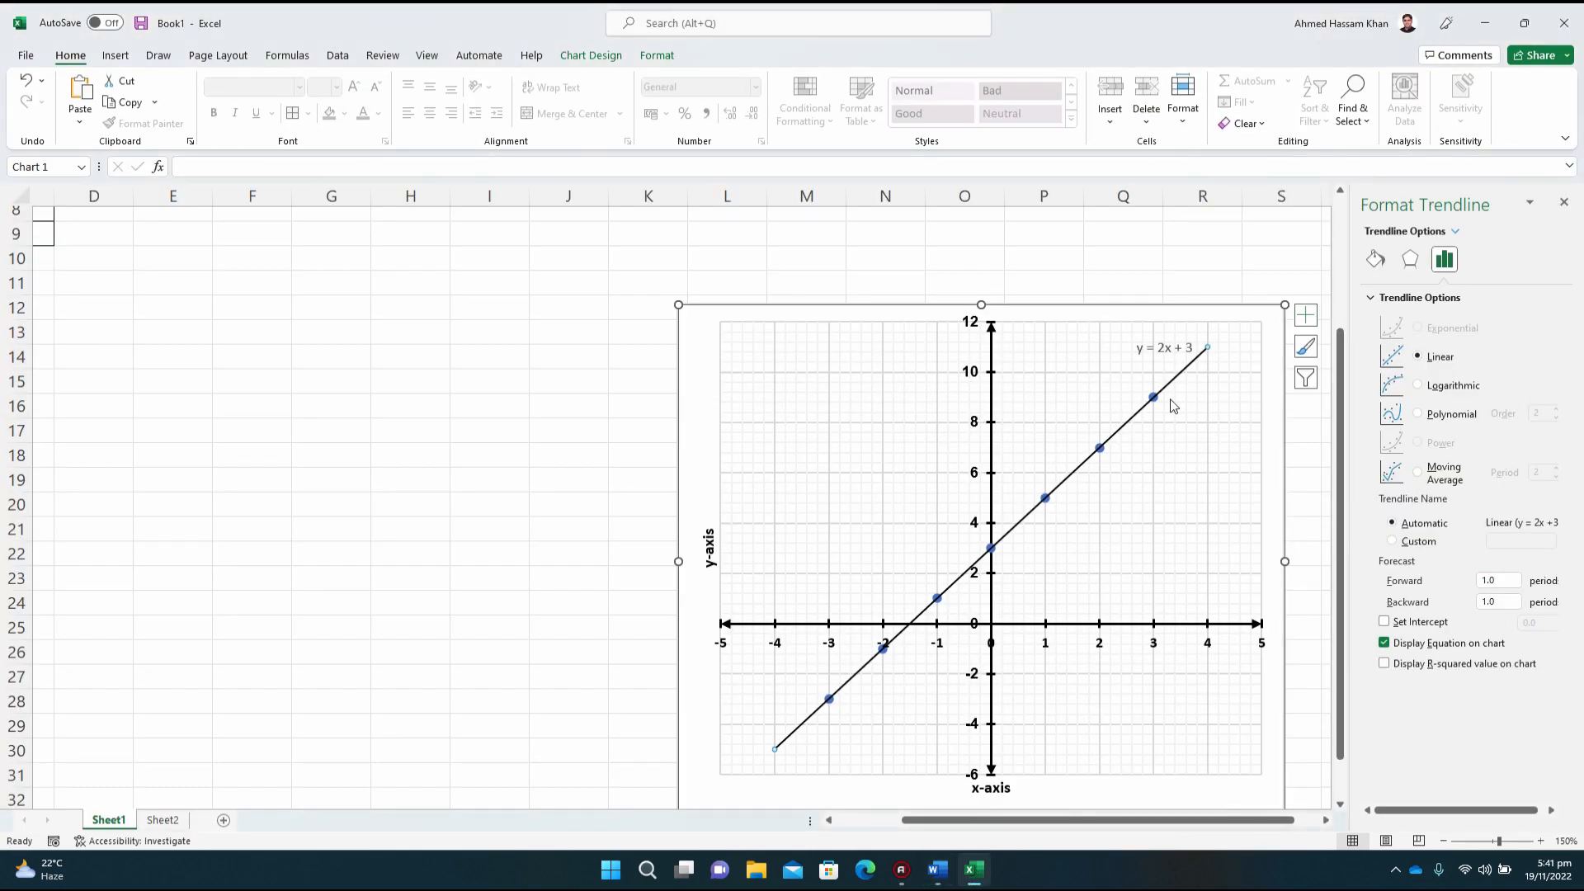
{"action": "left_click", "coordinate": [1444, 842]}
{"action": "left_click", "coordinate": [1444, 842]}
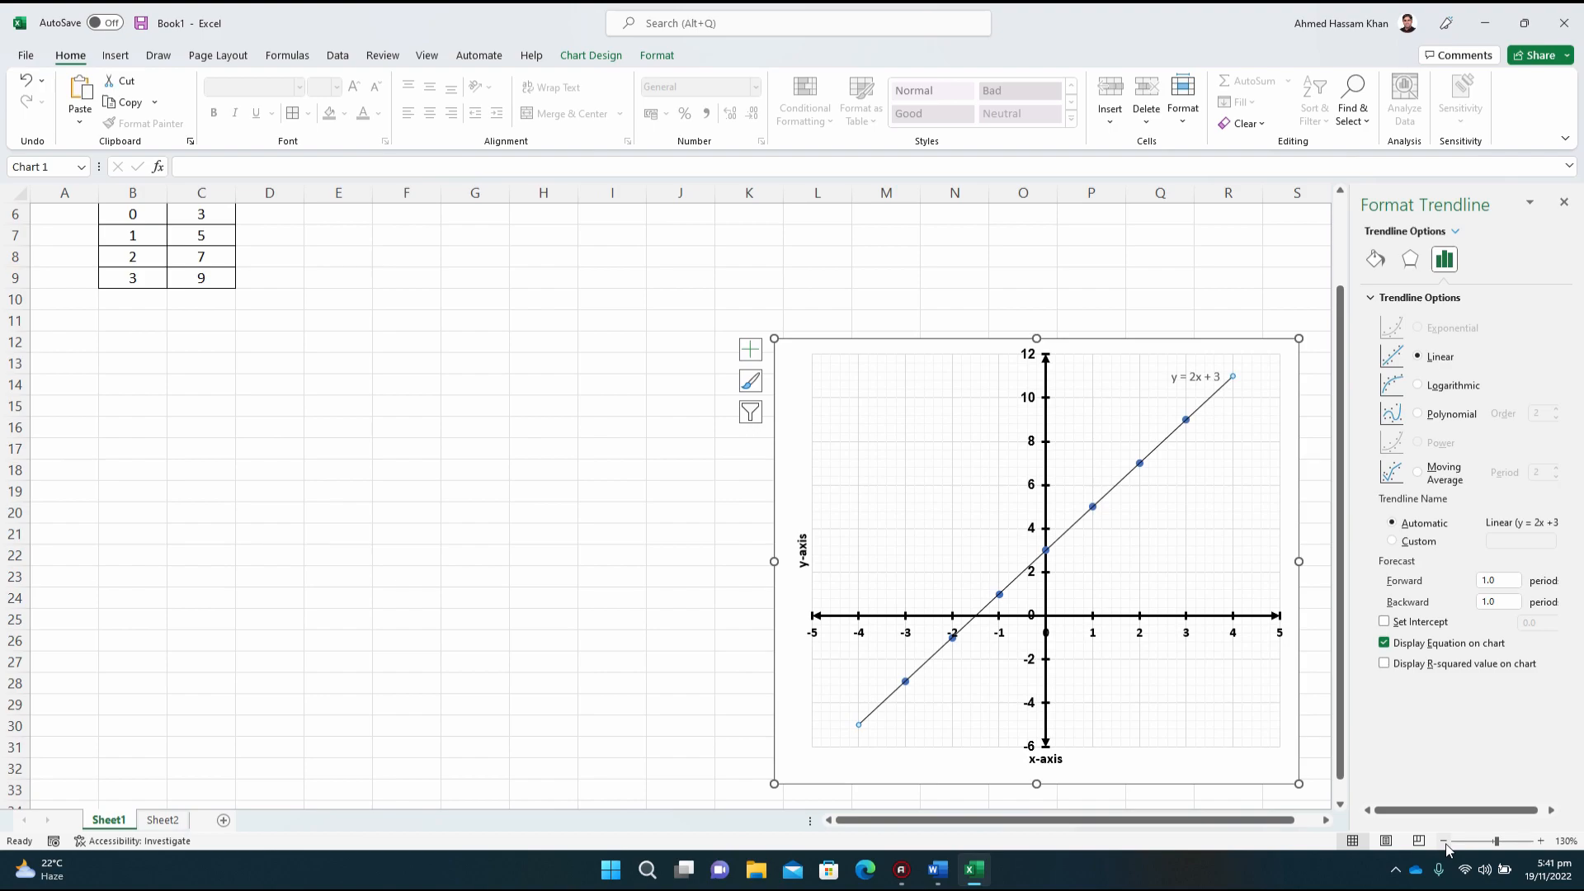